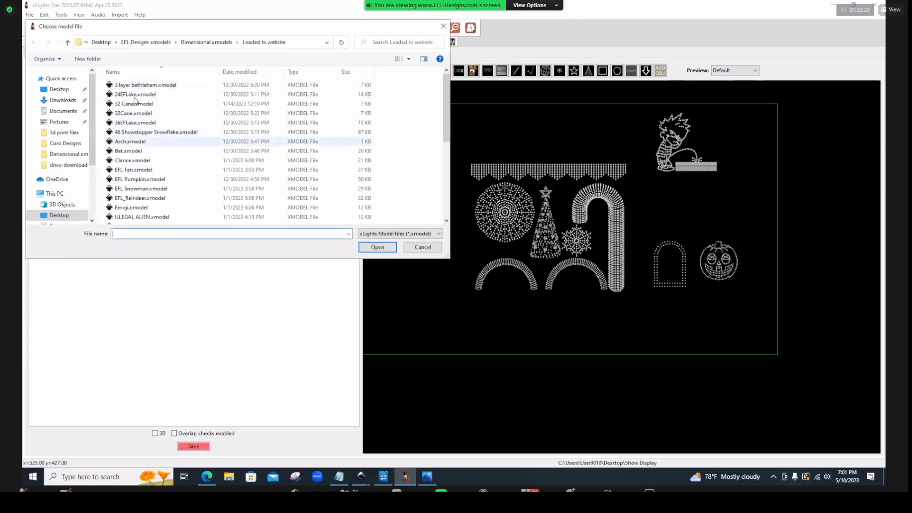
Import EFL BULB UR.xmodel from the Dimensional xmodels folder into the layout
{"action": "scroll", "coordinate": [147, 218], "scroll_direction": "down", "scroll_amount": 1}
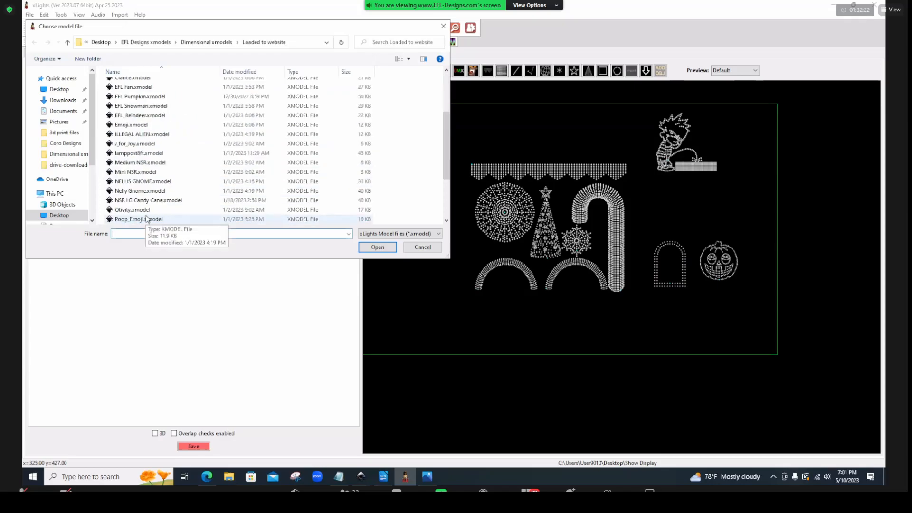
{"action": "scroll", "coordinate": [145, 218], "scroll_direction": "down", "scroll_amount": 5}
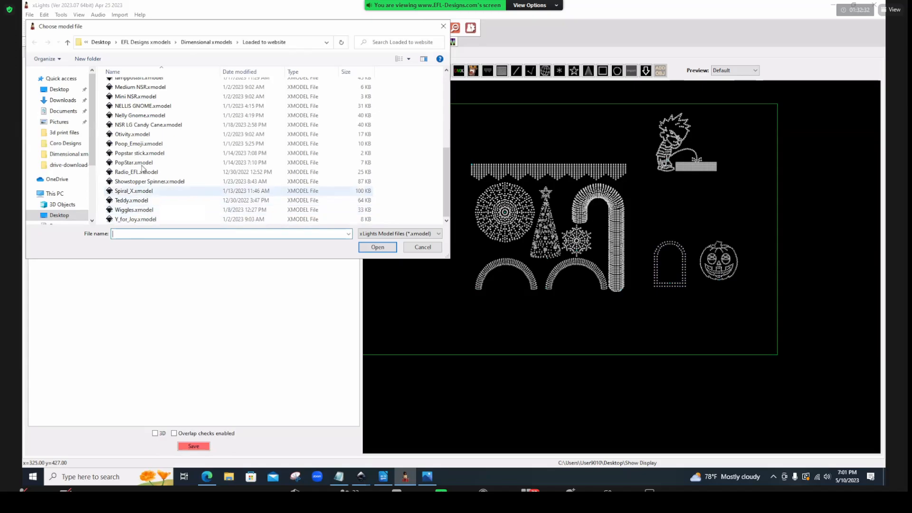
{"action": "scroll", "coordinate": [128, 188], "scroll_direction": "up", "scroll_amount": 1}
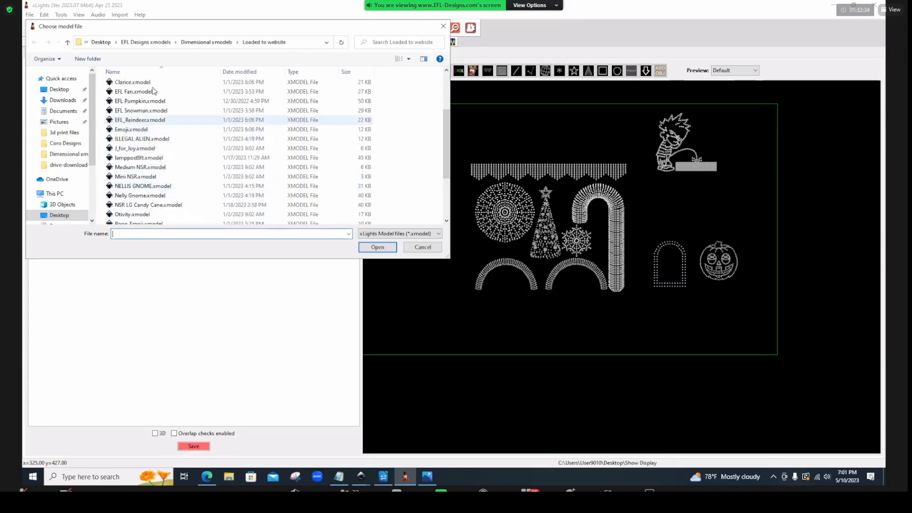
{"action": "left_click", "coordinate": [209, 42]}
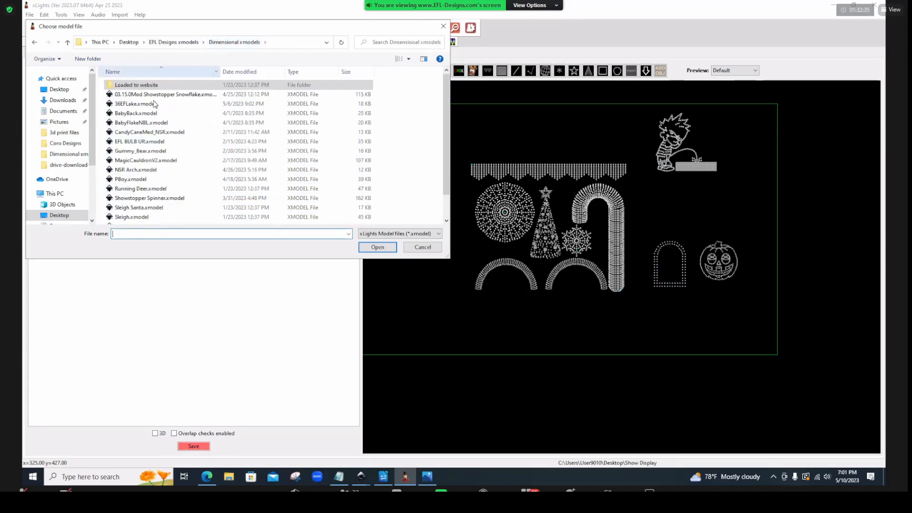
{"action": "left_click", "coordinate": [130, 142]}
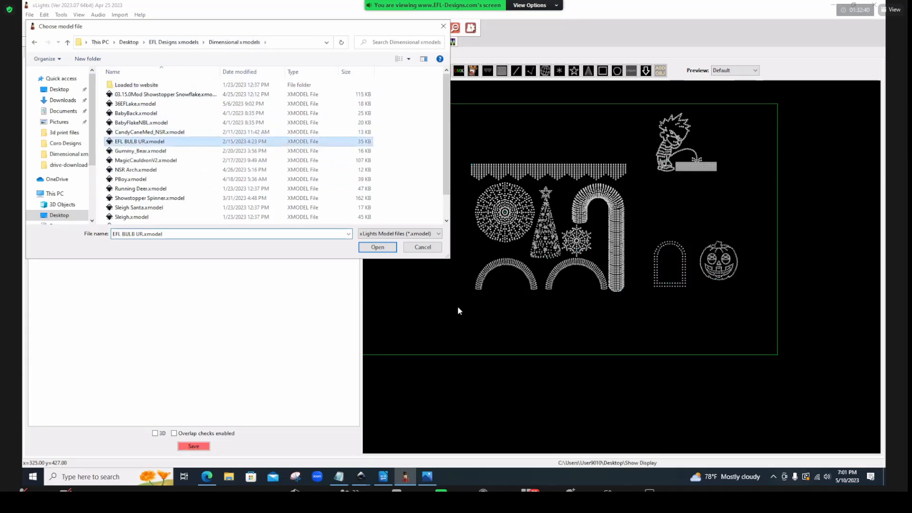
{"action": "key", "text": "Return"}
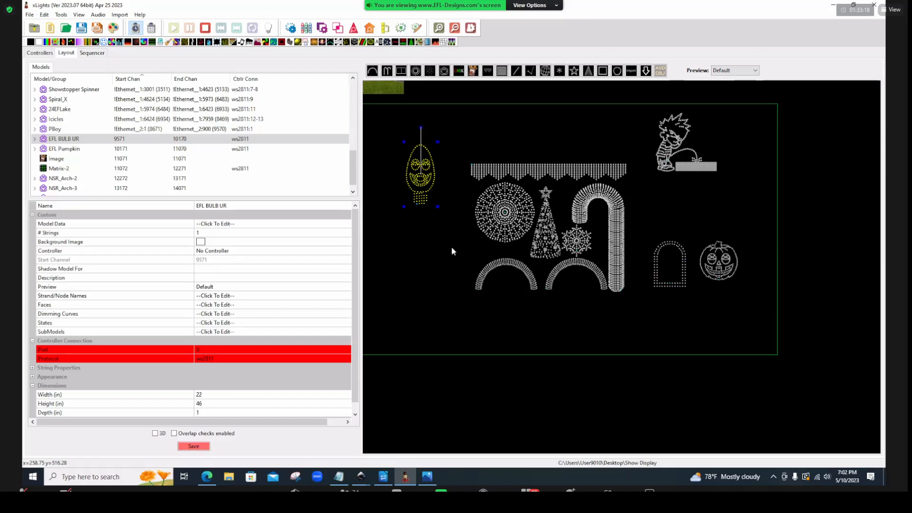
Open the submodels of the 24EFLake snowflake, enlarge the node preview and add a new submodel
{"action": "left_click", "coordinate": [574, 248]}
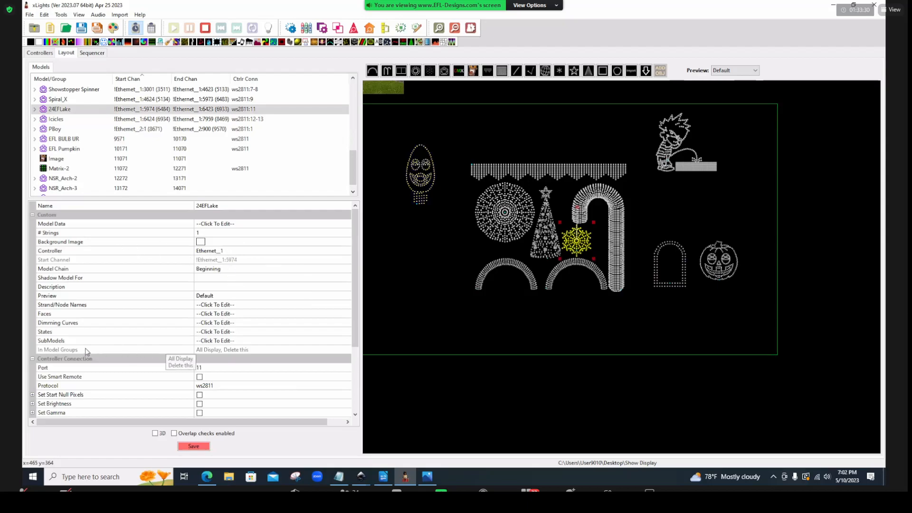
{"action": "left_click", "coordinate": [253, 342]}
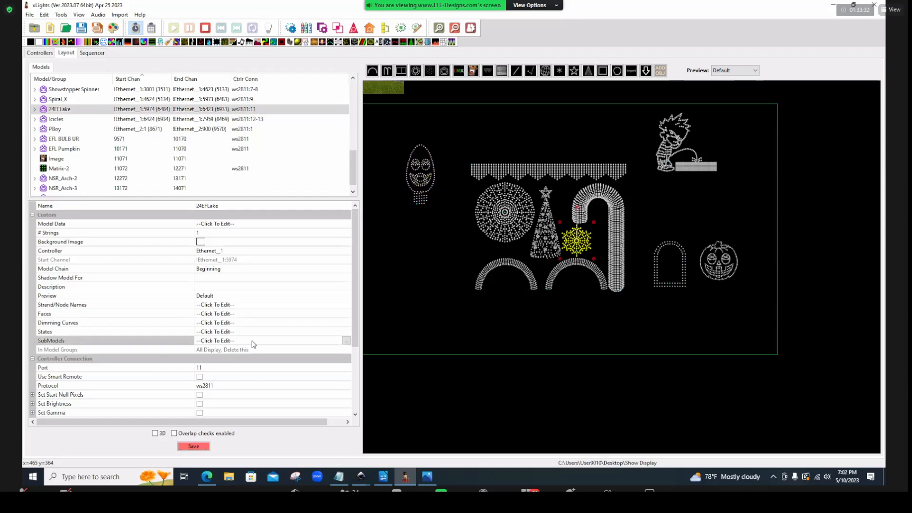
{"action": "left_click", "coordinate": [346, 340]}
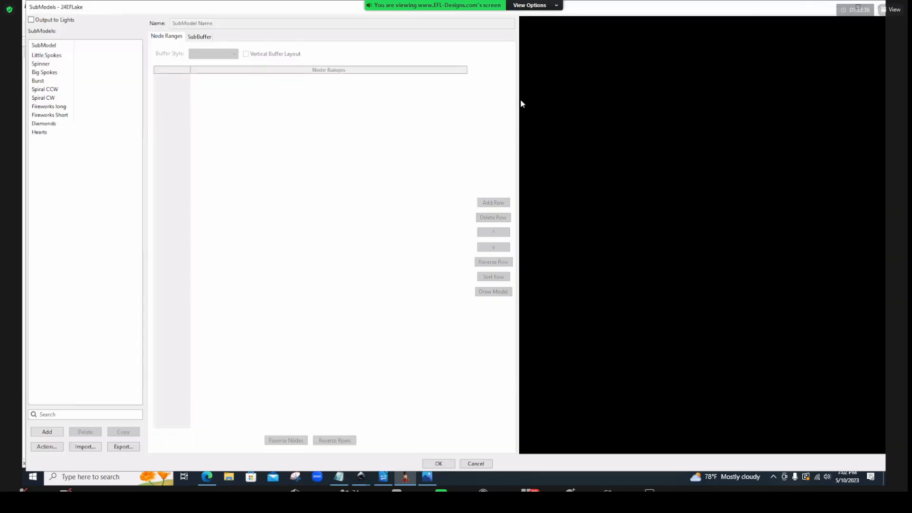
{"action": "left_click_drag", "start_coordinate": [518, 102], "coordinate": [456, 111]}
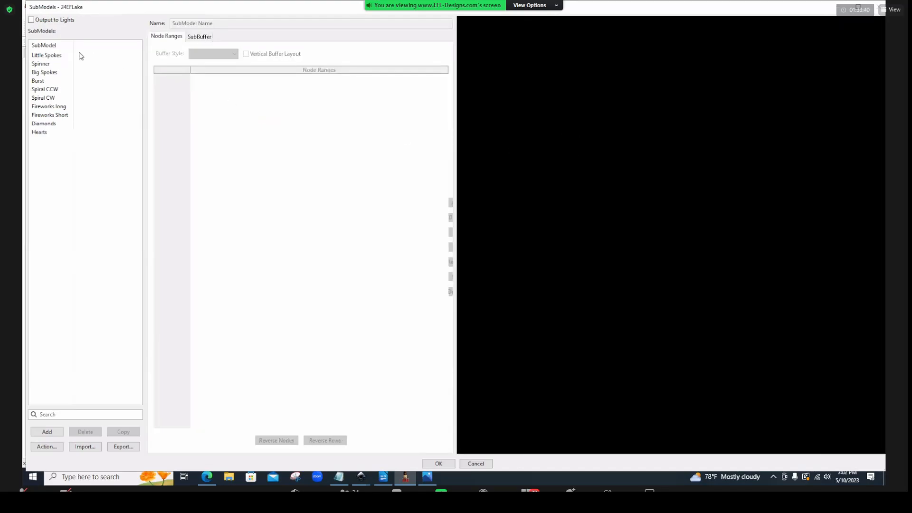
{"action": "left_click", "coordinate": [47, 433]}
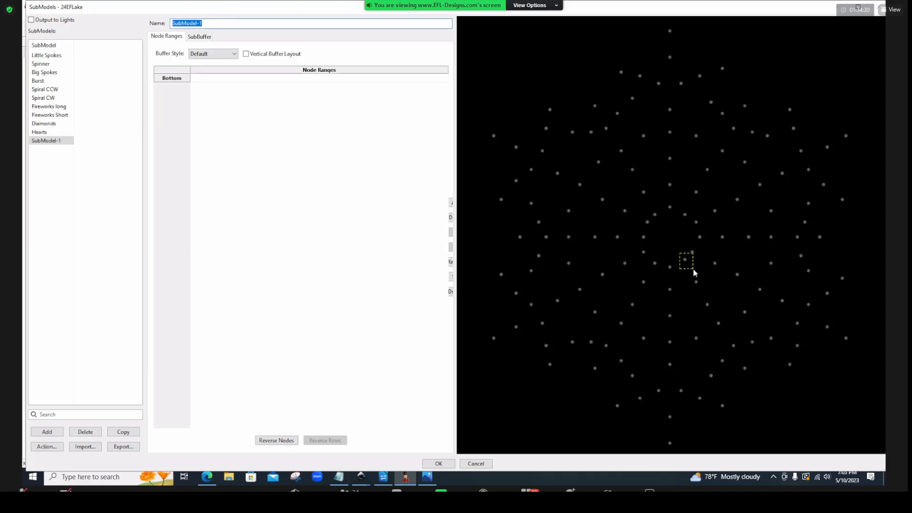
{"action": "left_click_drag", "start_coordinate": [694, 269], "coordinate": [694, 269]}
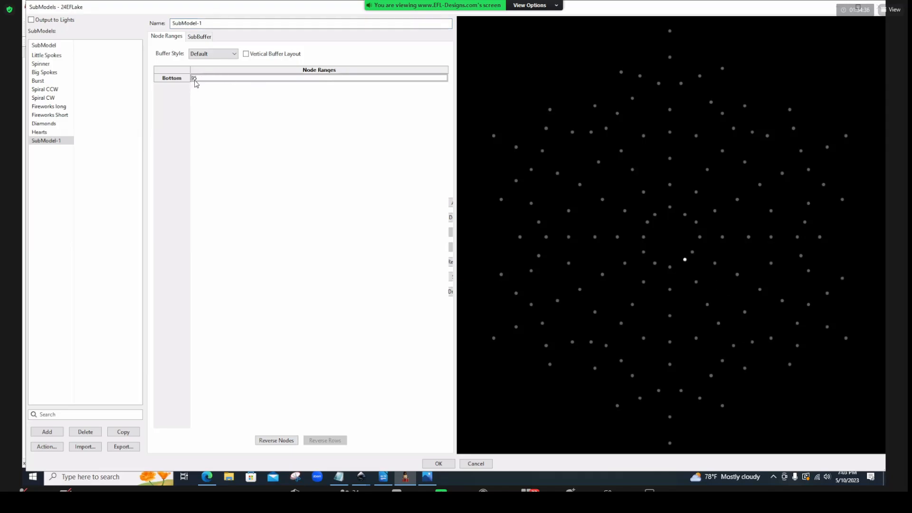
{"action": "left_click_drag", "start_coordinate": [686, 276], "coordinate": [702, 288]}
{"action": "left_click_drag", "start_coordinate": [710, 307], "coordinate": [717, 311]}
{"action": "left_click_drag", "start_coordinate": [659, 139], "coordinate": [817, 262]}
{"action": "double_click", "coordinate": [282, 83]}
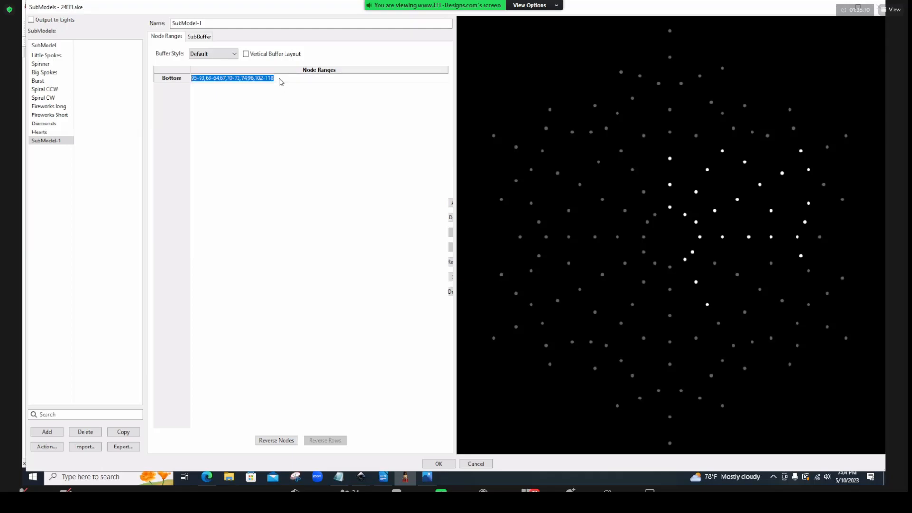
{"action": "key", "text": "Delete"}
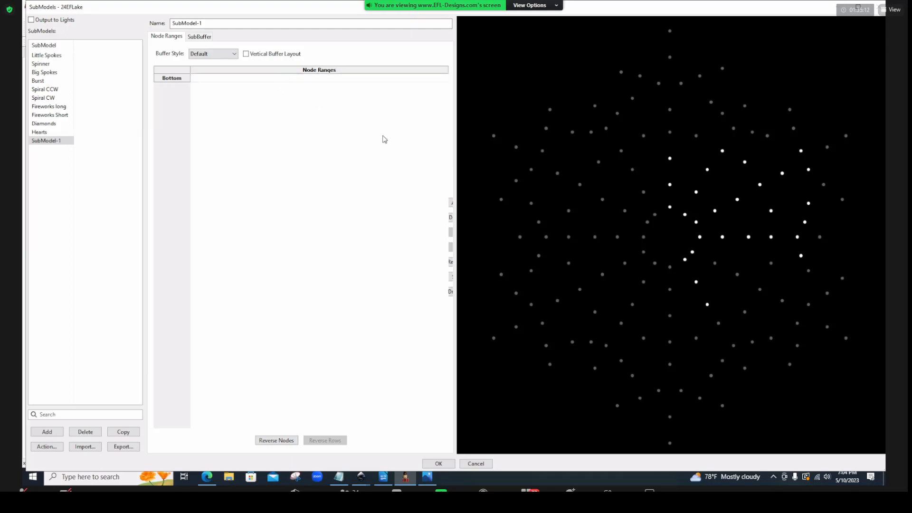
Fill the submodel's first row with nodes 95-93, 91 and 87-88 along the snowflake's lower-right spoke
{"action": "left_click", "coordinate": [236, 80]}
{"action": "left_click_drag", "start_coordinate": [678, 258], "coordinate": [702, 293]}
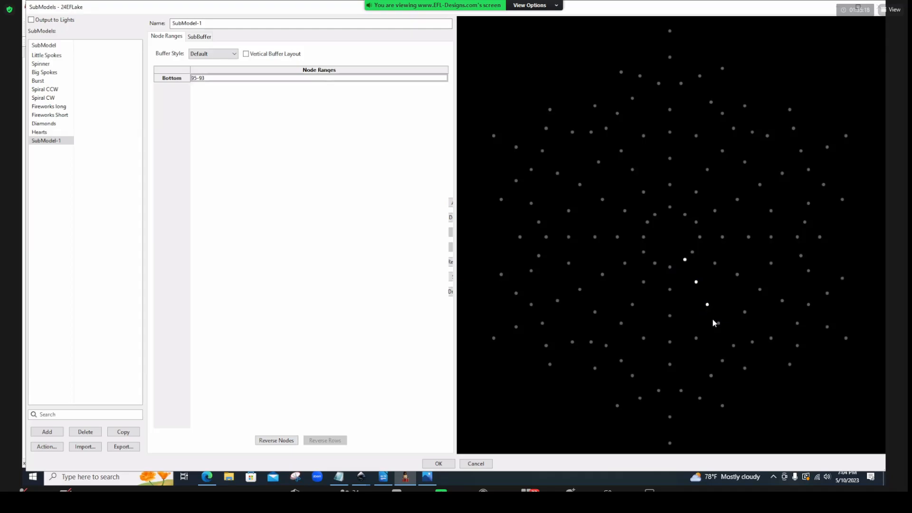
{"action": "left_click_drag", "start_coordinate": [727, 332], "coordinate": [757, 381]}
{"action": "left_click_drag", "start_coordinate": [454, 140], "coordinate": [548, 148]}
Add a second row with nodes 96-98, 100 and 79, and remove node 88 from the top row
{"action": "left_click", "coordinate": [519, 205]}
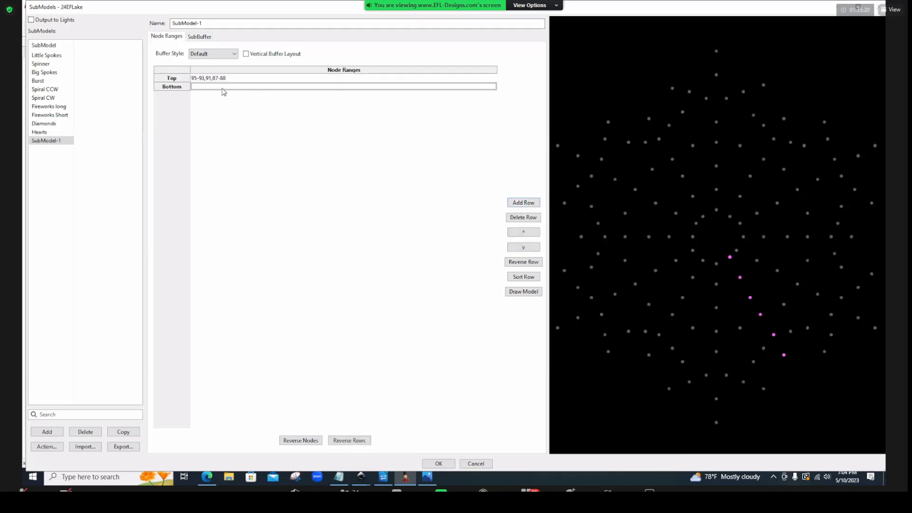
{"action": "left_click", "coordinate": [736, 251]}
{"action": "left_click_drag", "start_coordinate": [756, 265], "coordinate": [759, 266]}
{"action": "left_click", "coordinate": [798, 284]}
{"action": "left_click", "coordinate": [819, 294]}
{"action": "left_click", "coordinate": [231, 78]}
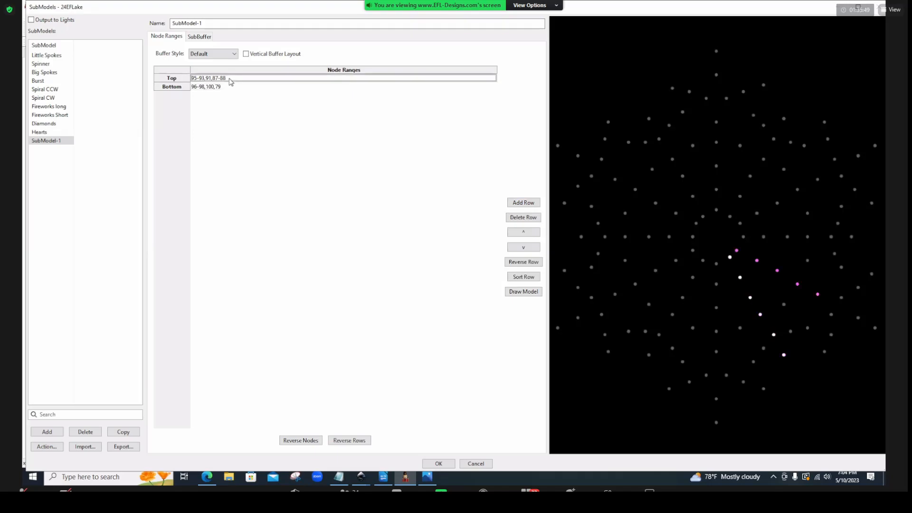
{"action": "left_click", "coordinate": [784, 355]}
Add two more rows to the submodel, one with nodes 105-102,72 and one with nodes 106-108,110,64
{"action": "left_click", "coordinate": [519, 204]}
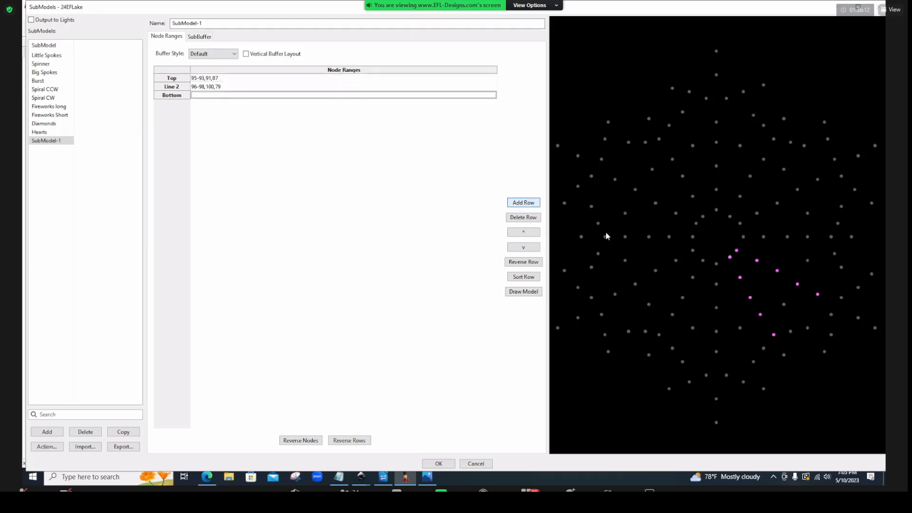
{"action": "mouse_move", "coordinate": [738, 231]}
{"action": "left_mouse_down"}
{"action": "mouse_move", "coordinate": [777, 250]}
{"action": "mouse_move", "coordinate": [791, 239]}
{"action": "mouse_move", "coordinate": [839, 244]}
{"action": "left_mouse_up"}
{"action": "left_click", "coordinate": [523, 203]}
{"action": "left_click", "coordinate": [740, 223]}
{"action": "left_click_drag", "start_coordinate": [752, 213], "coordinate": [820, 187]}
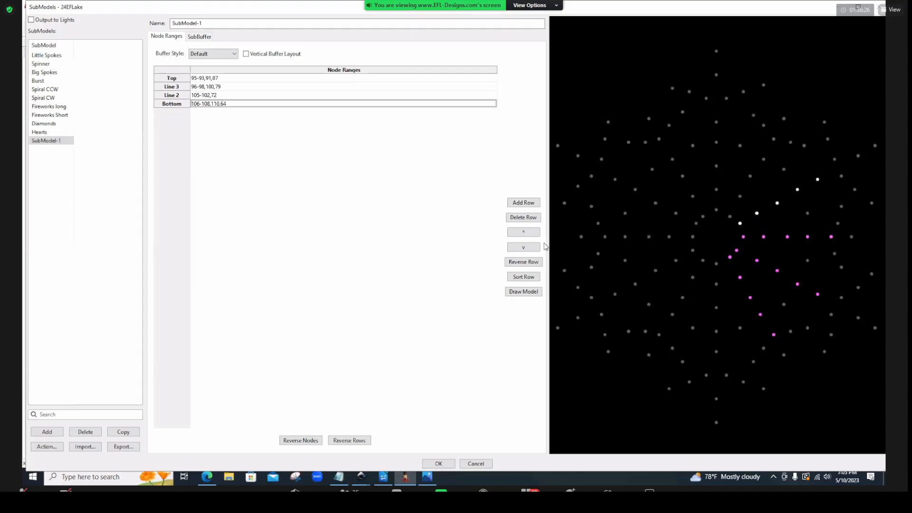
Add a row with nodes 115-112 and 57 along the snowflake's upper-right spoke
{"action": "left_click", "coordinate": [523, 203]}
{"action": "left_click_drag", "start_coordinate": [738, 234], "coordinate": [731, 222]}
{"action": "left_click_drag", "start_coordinate": [734, 187], "coordinate": [746, 204]}
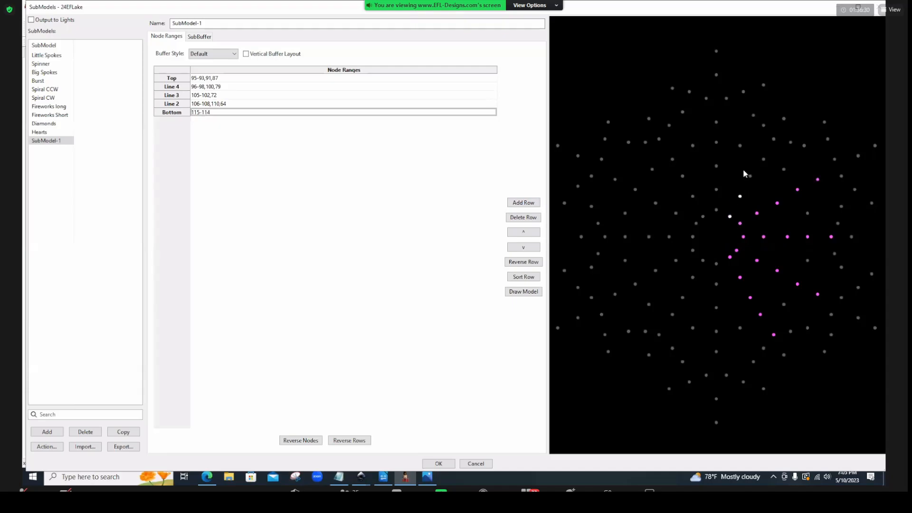
{"action": "left_click_drag", "start_coordinate": [770, 137], "coordinate": [784, 183]}
Add a row with nodes 49,120,118-116 along the snowflake's vertical upper spoke, ordered from the outside inward
{"action": "left_click", "coordinate": [516, 203]}
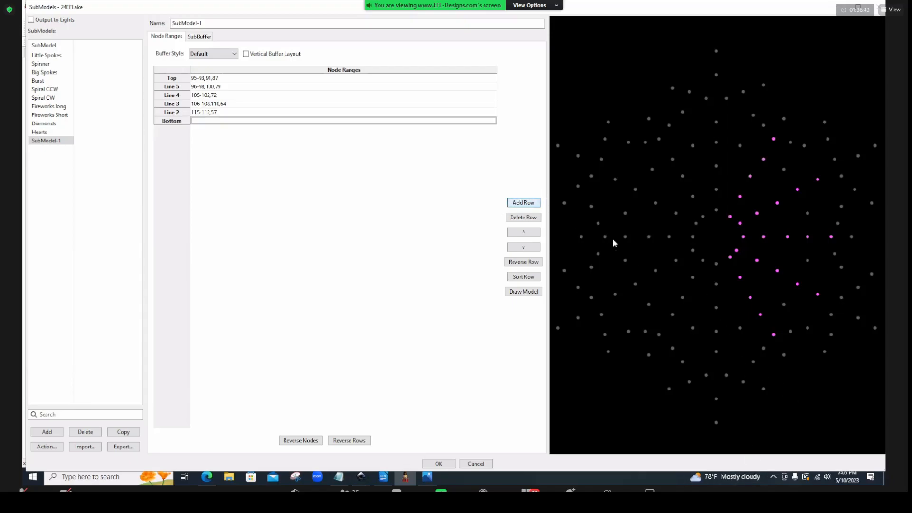
{"action": "left_click", "coordinate": [717, 123]}
{"action": "left_click", "coordinate": [722, 152]}
{"action": "left_click", "coordinate": [723, 176]}
{"action": "left_click", "coordinate": [723, 196]}
{"action": "left_click", "coordinate": [723, 219]}
Add a row with nodes 123,125,122,124 on the upper-left spoke, picked out of sequence
{"action": "left_click", "coordinate": [524, 203]}
{"action": "left_click", "coordinate": [684, 183]}
{"action": "left_click", "coordinate": [707, 221]}
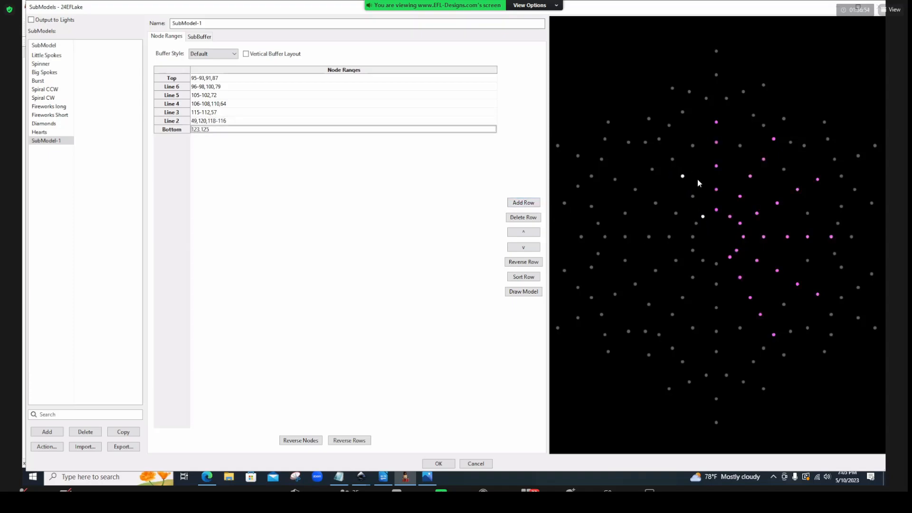
{"action": "left_click", "coordinate": [672, 158]}
{"action": "left_click", "coordinate": [700, 206]}
Add an eighth row of scattered nodes from the snowflake's left half, accept the submodel and save the layout
{"action": "left_click", "coordinate": [530, 205]}
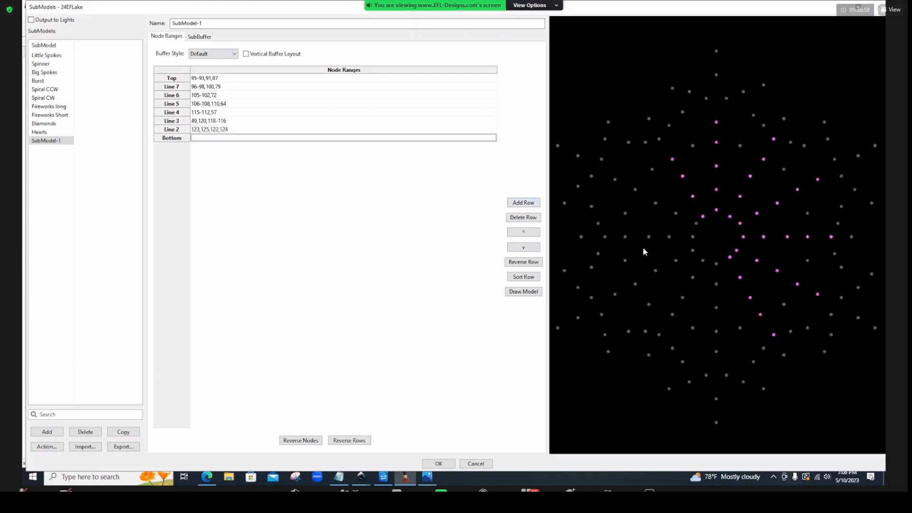
{"action": "left_click", "coordinate": [676, 212]}
{"action": "left_click_drag", "start_coordinate": [614, 244], "coordinate": [615, 244]}
{"action": "left_click", "coordinate": [625, 237]}
{"action": "left_click", "coordinate": [656, 271]}
{"action": "left_click", "coordinate": [683, 297]}
{"action": "left_click", "coordinate": [438, 464]}
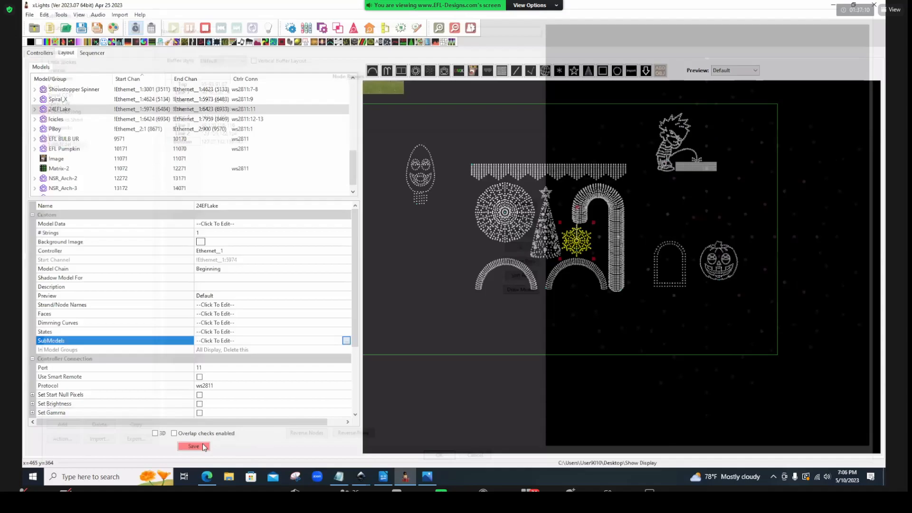
{"action": "left_click", "coordinate": [204, 447]}
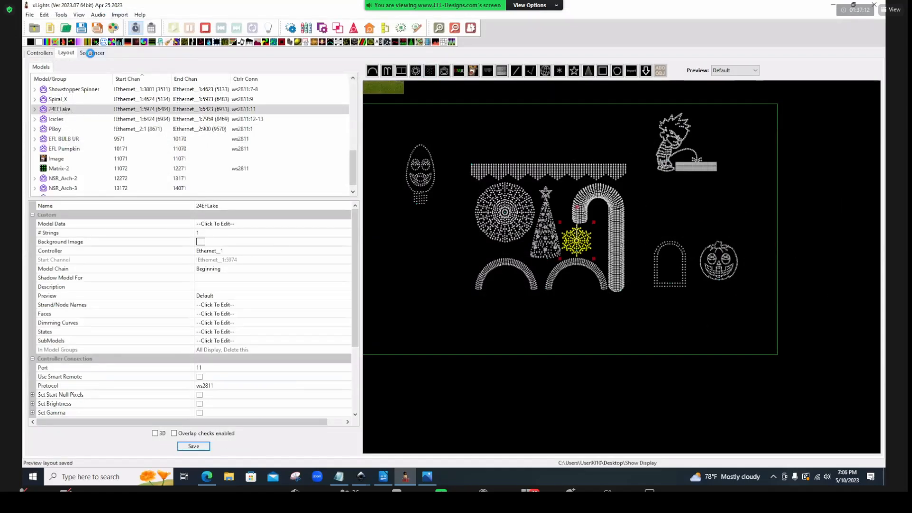
Find the 24EFLake model in the sequencer and expand it to list its submodels
{"action": "left_click", "coordinate": [91, 53]}
{"action": "left_click", "coordinate": [879, 260]}
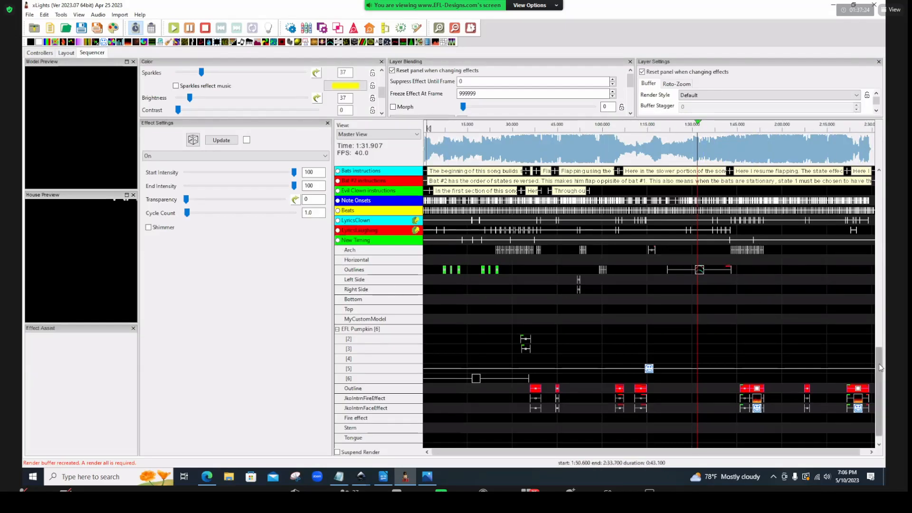
{"action": "scroll", "coordinate": [878, 378], "scroll_direction": "down", "scroll_amount": 1}
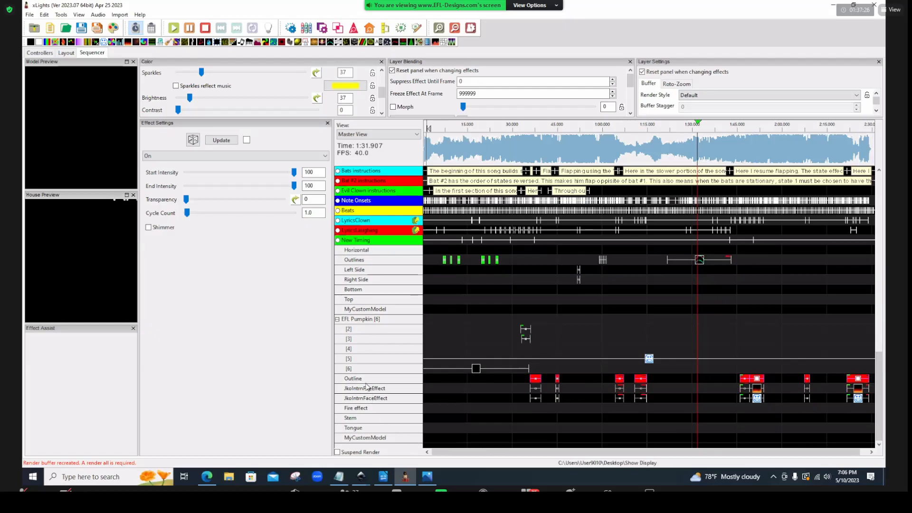
{"action": "scroll", "coordinate": [367, 430], "scroll_direction": "up", "scroll_amount": 2}
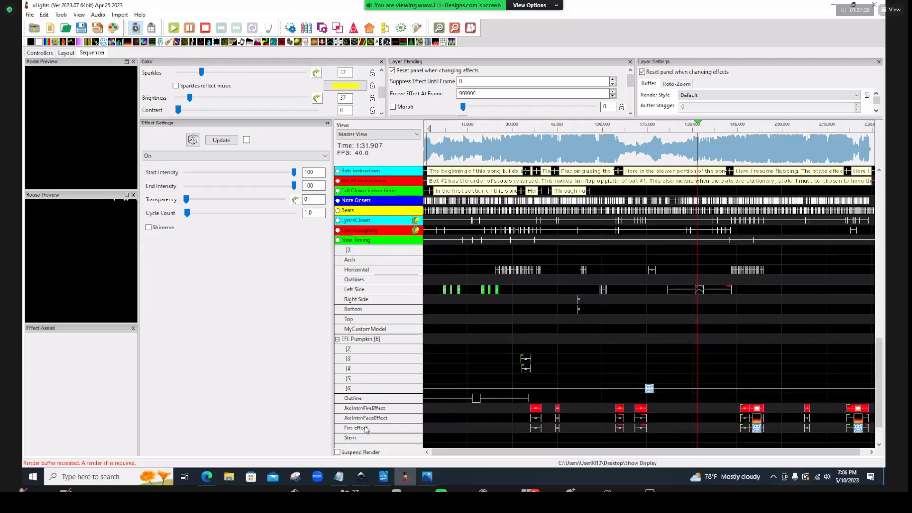
{"action": "scroll", "coordinate": [366, 418], "scroll_direction": "up", "scroll_amount": 13}
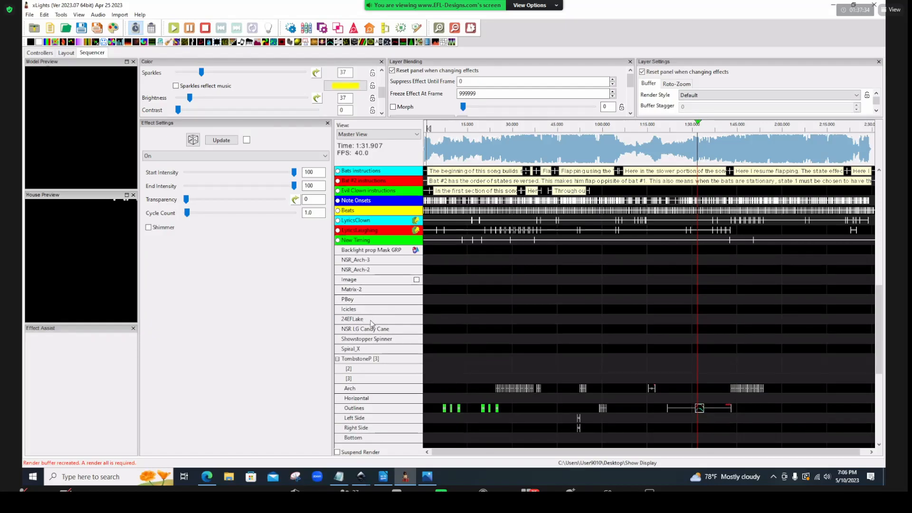
{"action": "double_click", "coordinate": [371, 321]}
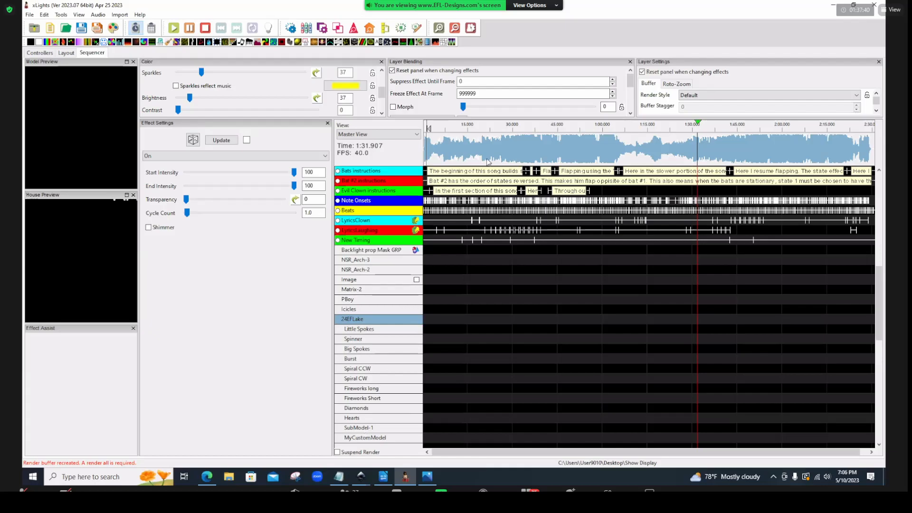
Place a Single Strand effect on the SubModel-1 row from about 0:03.750 to 0:15.800 and bring its colour palette into view
{"action": "left_click_drag", "start_coordinate": [329, 44], "coordinate": [469, 429]}
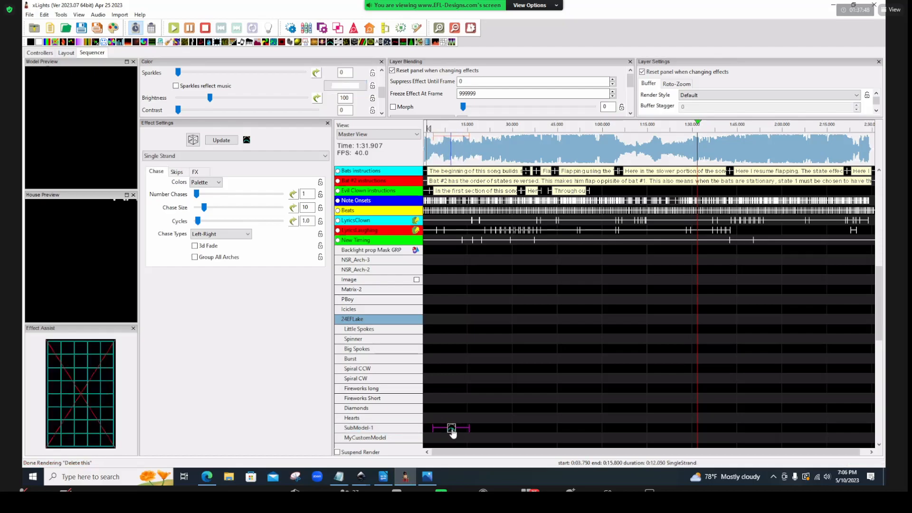
{"action": "right_click", "coordinate": [74, 118]}
{"action": "left_click", "coordinate": [97, 125]}
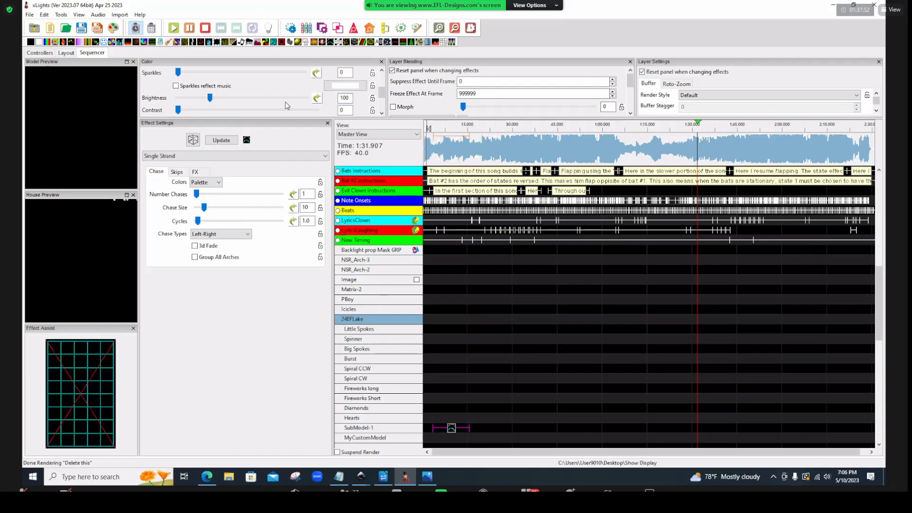
{"action": "left_click_drag", "start_coordinate": [384, 97], "coordinate": [384, 85]}
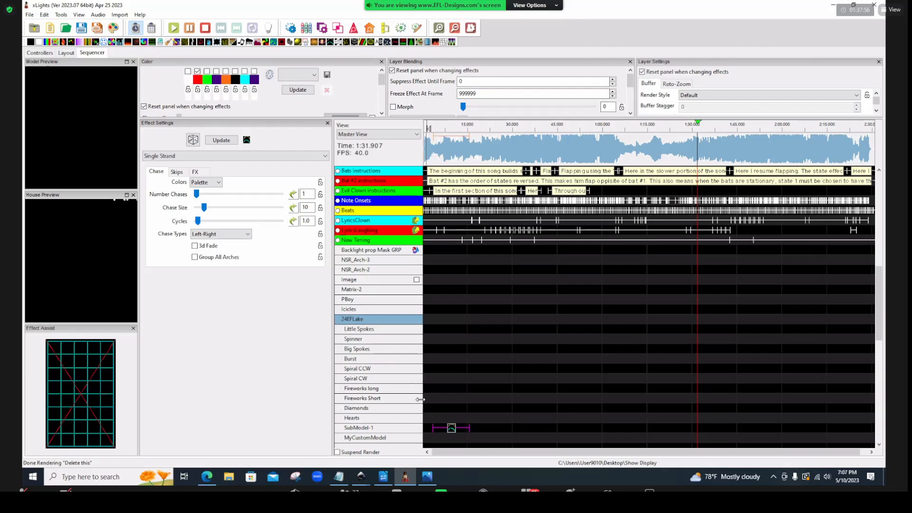
Return playback to the start of the sequence and preview the Single Strand effect on SubModel-1
{"action": "left_click", "coordinate": [205, 27]}
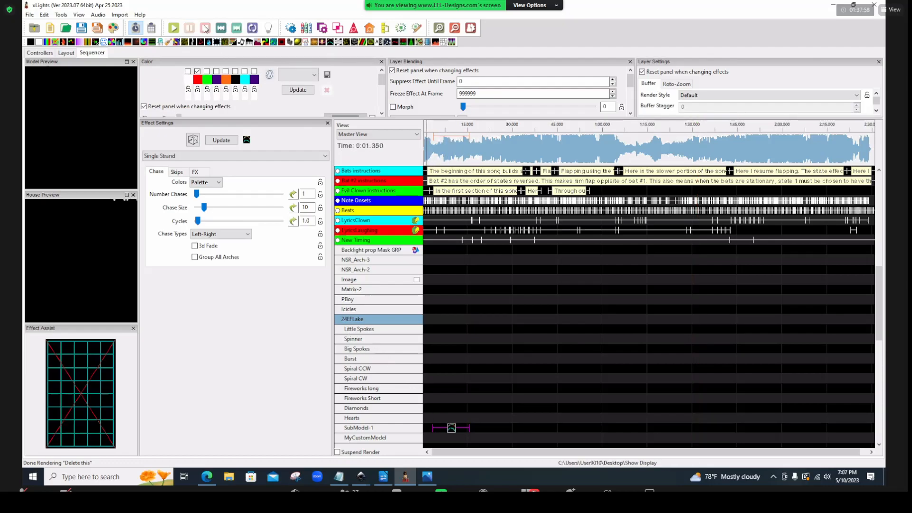
{"action": "left_click", "coordinate": [221, 28]}
{"action": "left_click", "coordinate": [452, 428]}
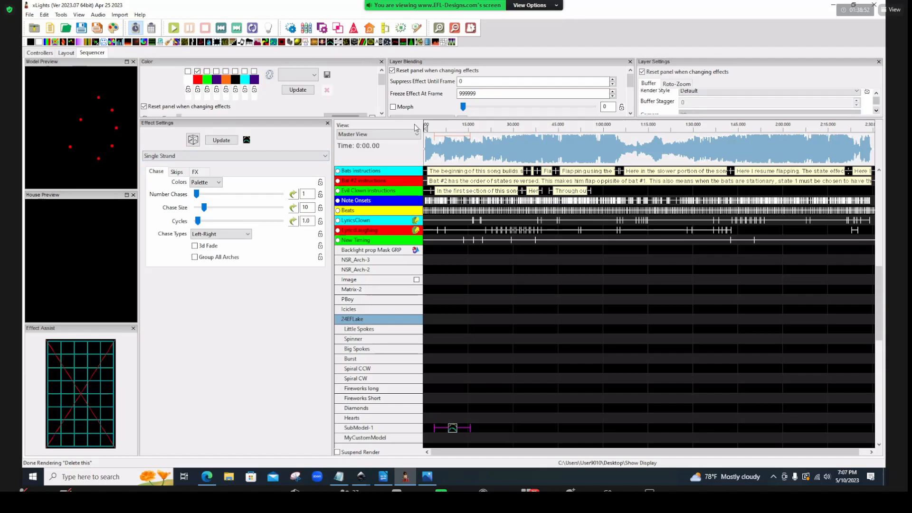
Set the buffer transformation of the Single Strand effect on SubModel-1 to Rotate CC 90
{"action": "scroll", "coordinate": [761, 100], "scroll_direction": "down", "scroll_amount": 2}
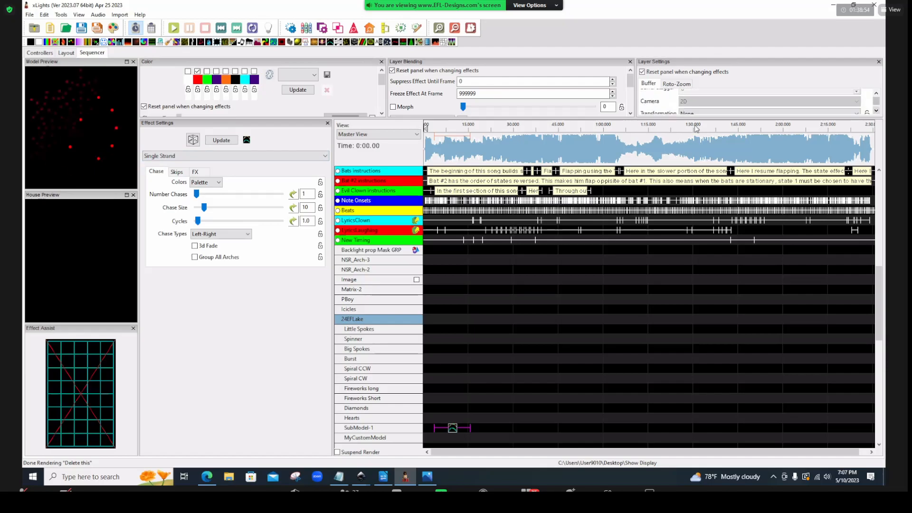
{"action": "left_click", "coordinate": [696, 105]}
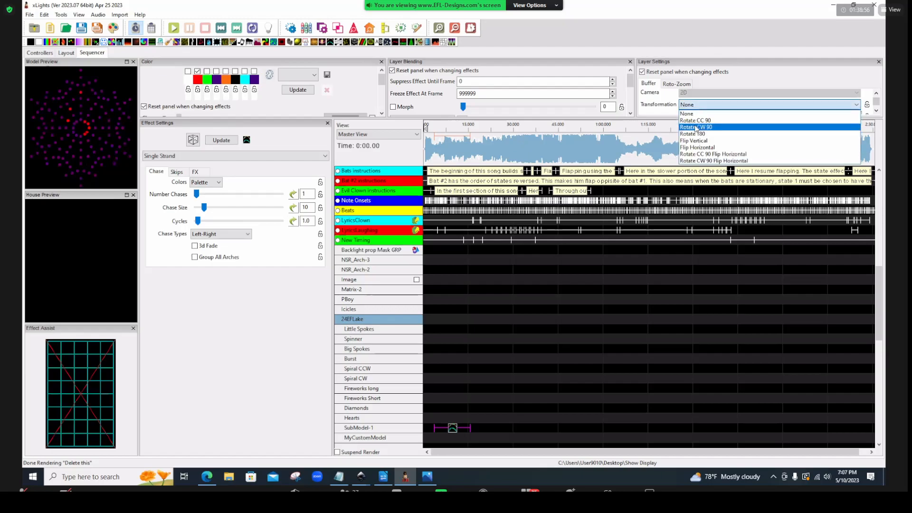
{"action": "left_click", "coordinate": [696, 121]}
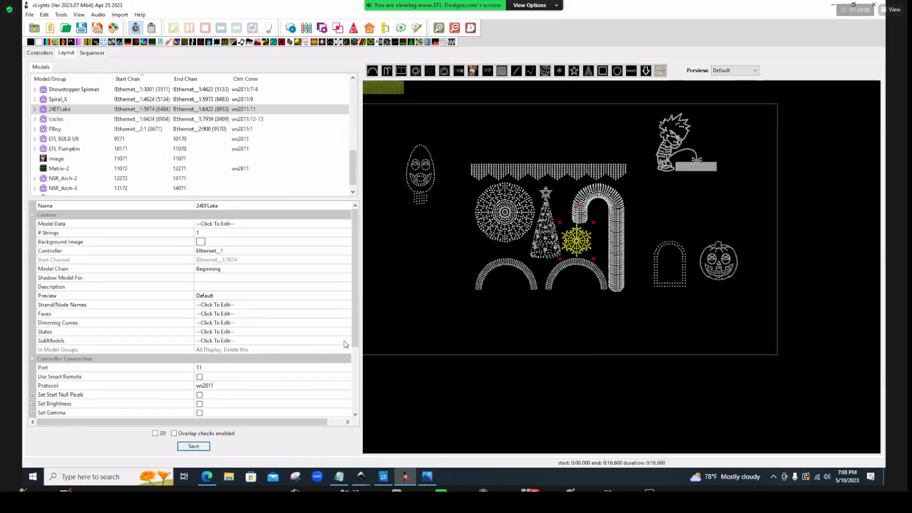
Open the submodels of 24EFLake and examine which nodes each SubModel-1 row lights, from the bottom row up to the top
{"action": "left_click", "coordinate": [345, 343]}
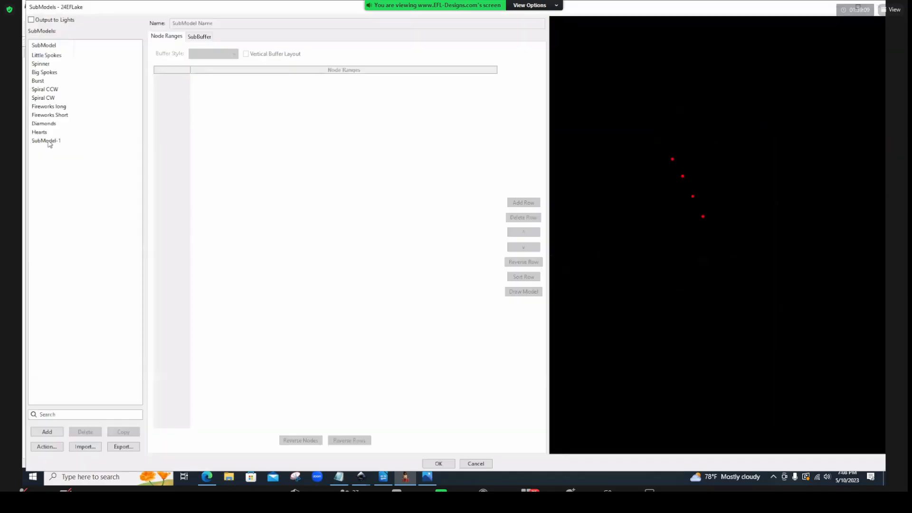
{"action": "left_click", "coordinate": [48, 140]}
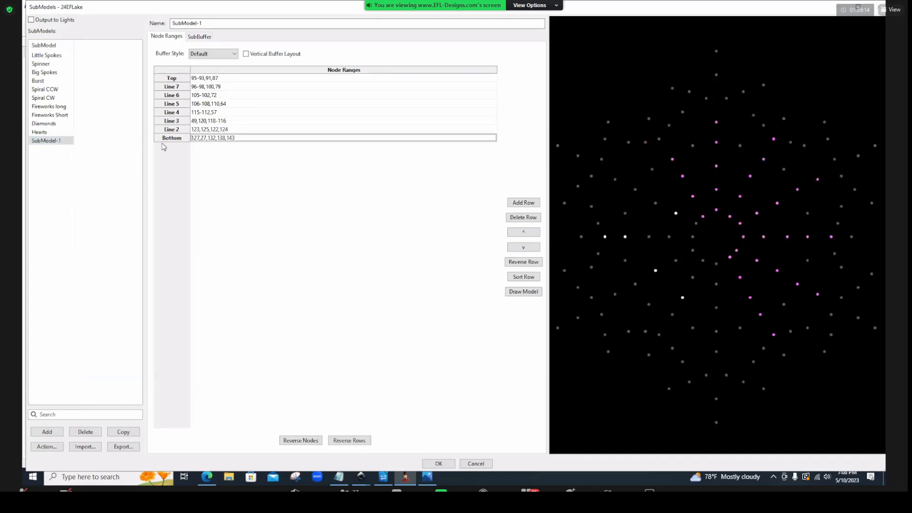
{"action": "left_click", "coordinate": [208, 129]}
{"action": "left_click", "coordinate": [208, 120]}
{"action": "left_click", "coordinate": [208, 113]}
{"action": "left_click", "coordinate": [208, 103]}
{"action": "left_click", "coordinate": [208, 95]}
{"action": "left_click", "coordinate": [208, 86]}
{"action": "left_click", "coordinate": [211, 79]}
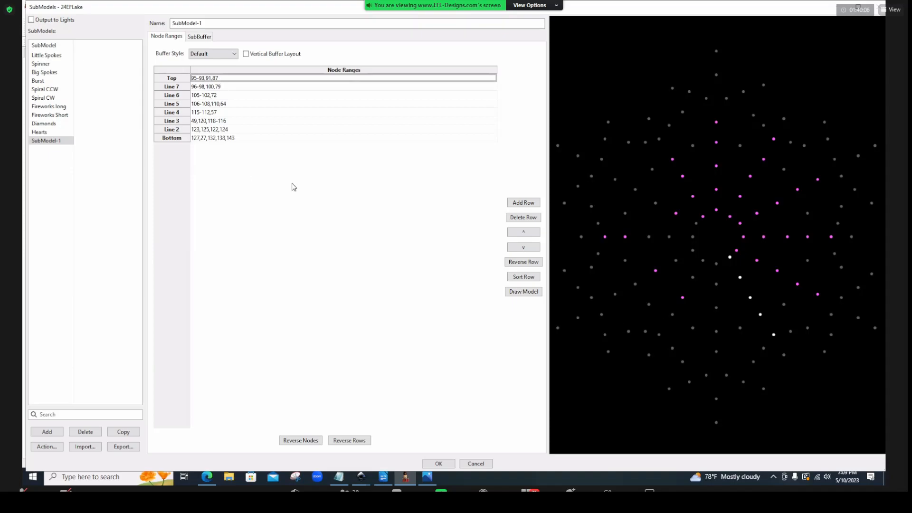
Recheck the order and direction of the SubModel-1 rows by highlighting the bottom row through Line 6, then the top rows down to Line 4
{"action": "left_click", "coordinate": [240, 138]}
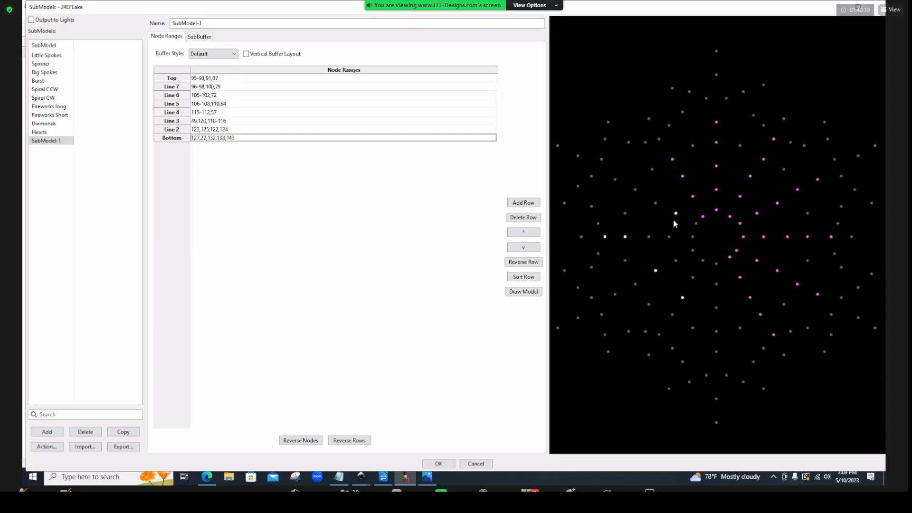
{"action": "left_click", "coordinate": [210, 129]}
{"action": "left_click", "coordinate": [210, 119]}
{"action": "left_click", "coordinate": [211, 112]}
{"action": "left_click", "coordinate": [214, 105]}
{"action": "left_click", "coordinate": [216, 97]}
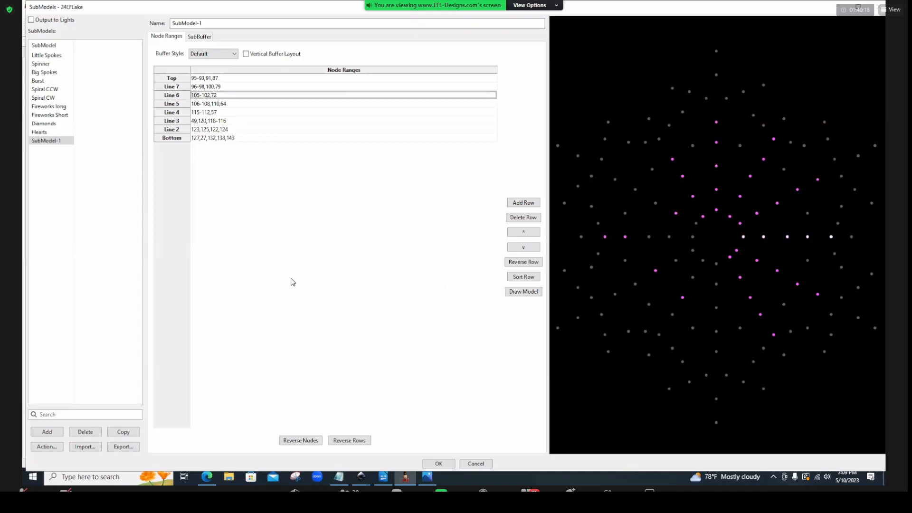
{"action": "left_click", "coordinate": [212, 79]}
{"action": "left_click", "coordinate": [212, 87]}
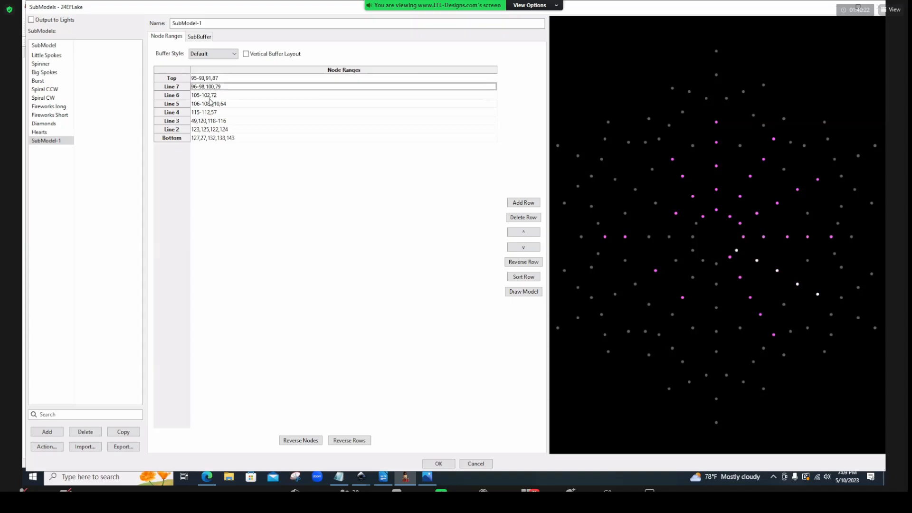
{"action": "left_click", "coordinate": [214, 96]}
{"action": "left_click", "coordinate": [214, 104]}
{"action": "left_click", "coordinate": [214, 113]}
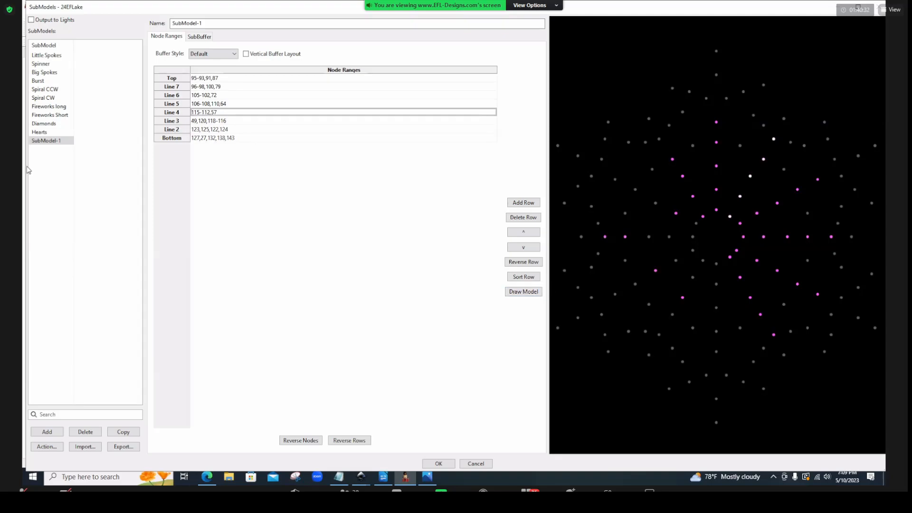
Delete SubModel-1 from the 24EFLake model and accept the removal of its sequence effects
{"action": "left_click", "coordinate": [44, 142]}
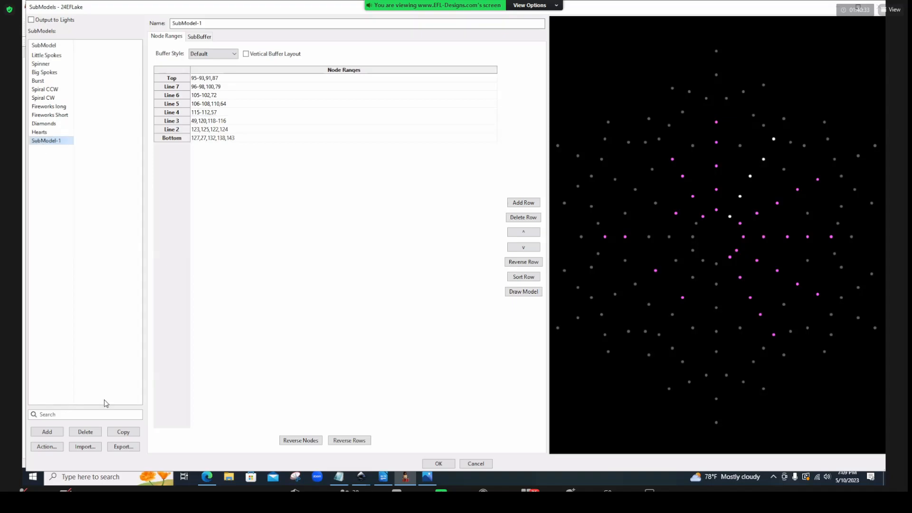
{"action": "left_click", "coordinate": [86, 432]}
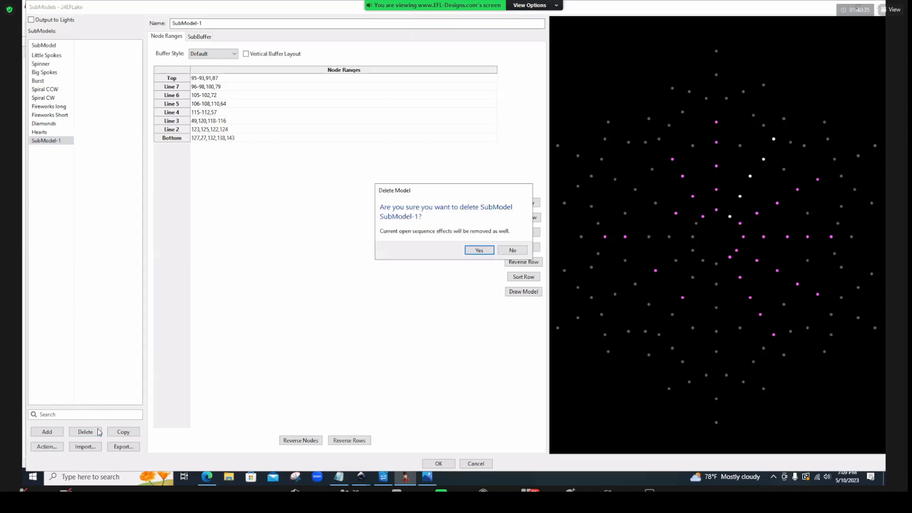
{"action": "left_click", "coordinate": [470, 251]}
Examine the lower rows of the Spinner submodel, from the bottom row up to Line 4
{"action": "left_click", "coordinate": [41, 64]}
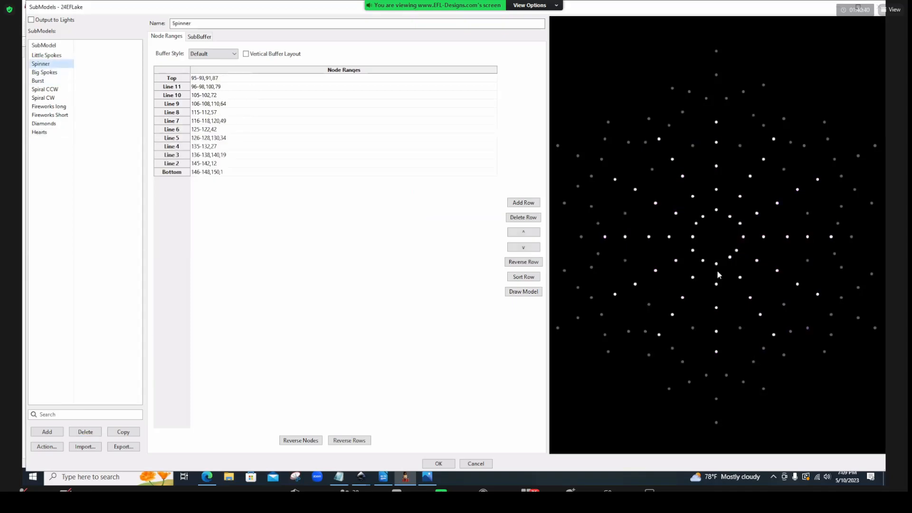
{"action": "left_click", "coordinate": [212, 173]}
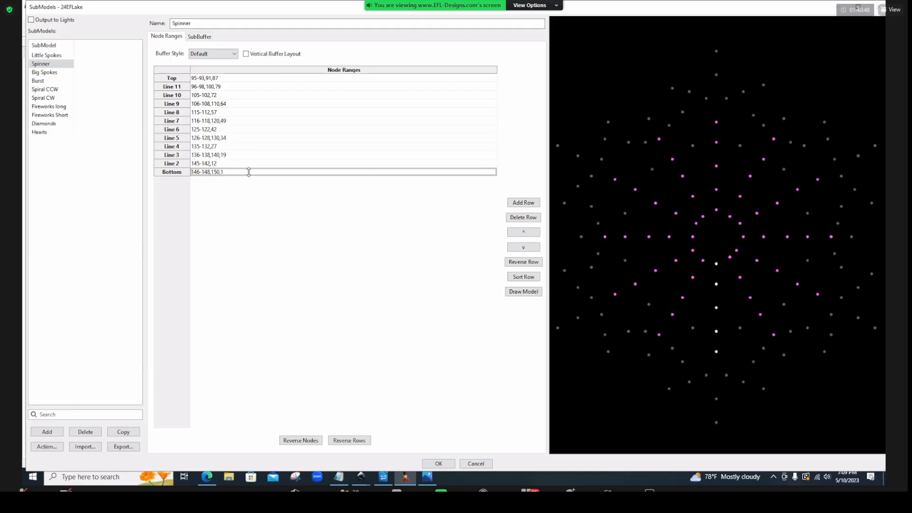
{"action": "left_click", "coordinate": [228, 164]}
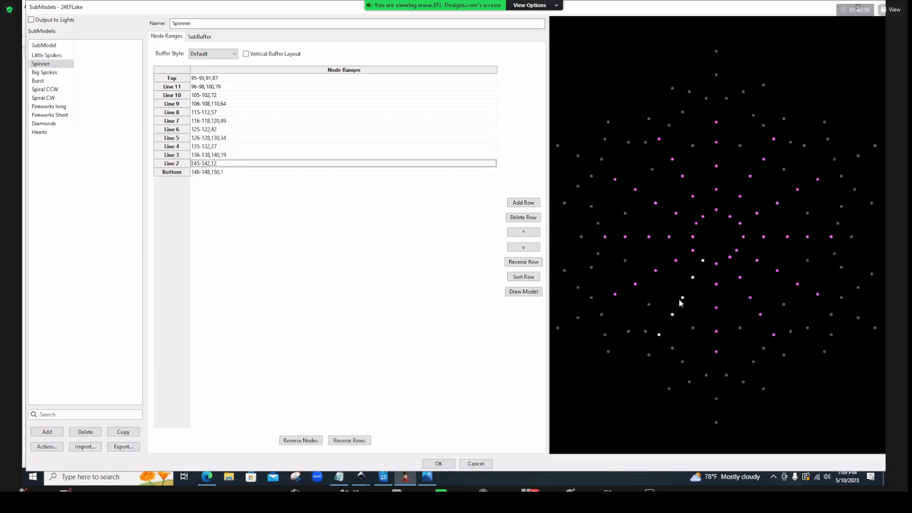
{"action": "key", "text": "Up"}
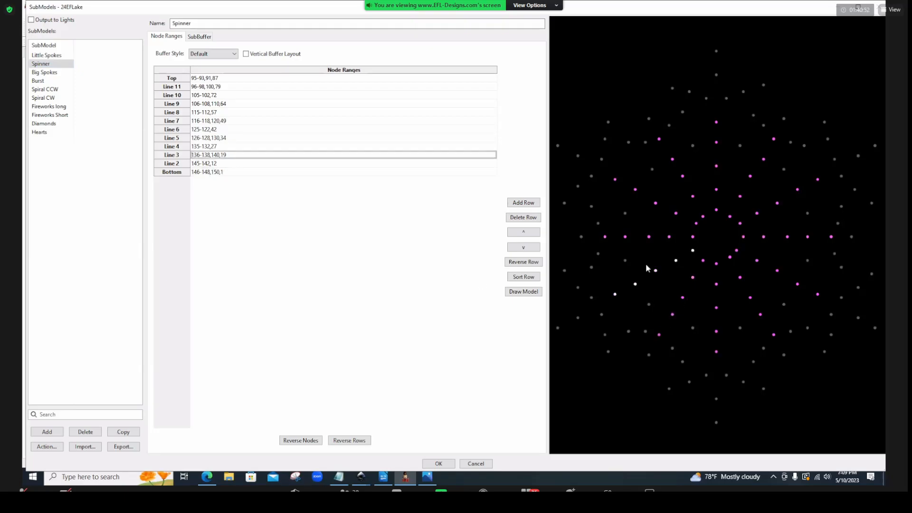
{"action": "left_click", "coordinate": [208, 146]}
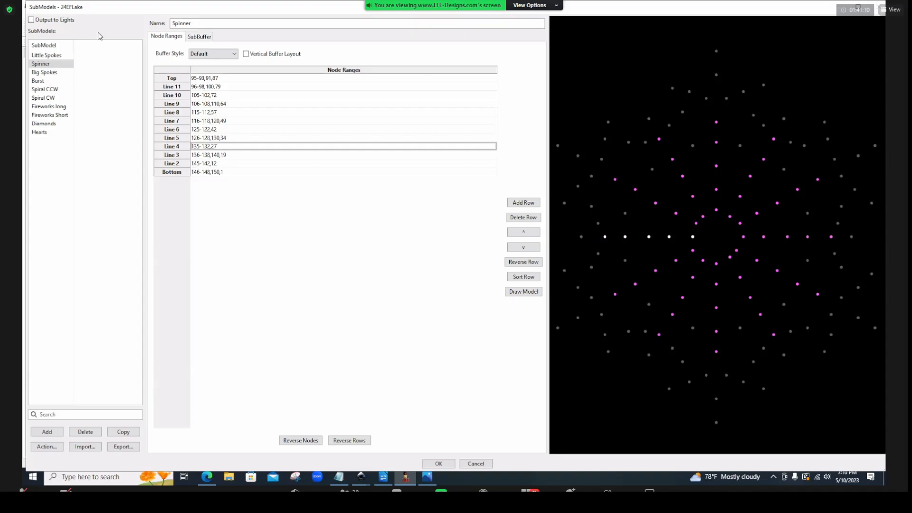
Compare the lower rows of the Spiral CCW and Spiral CW submodels to see how their node order progresses around the snowflake
{"action": "left_click", "coordinate": [54, 89]}
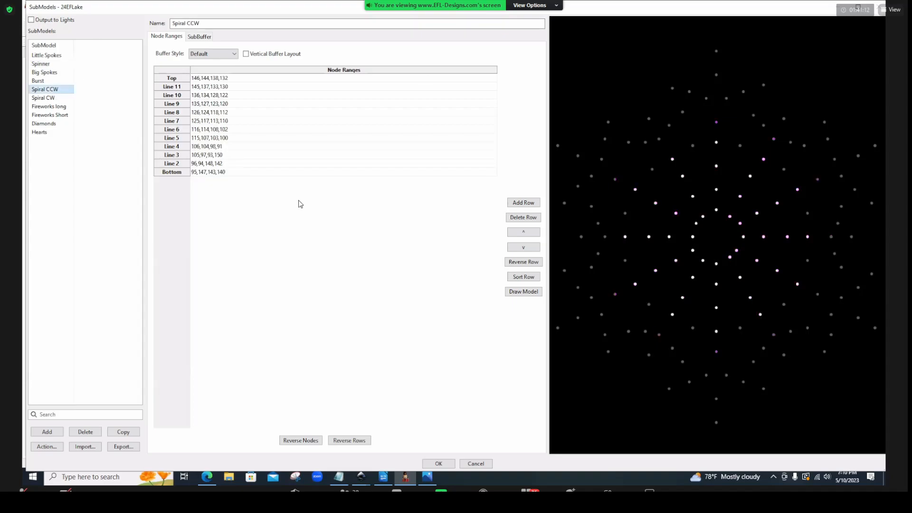
{"action": "left_click", "coordinate": [226, 173]}
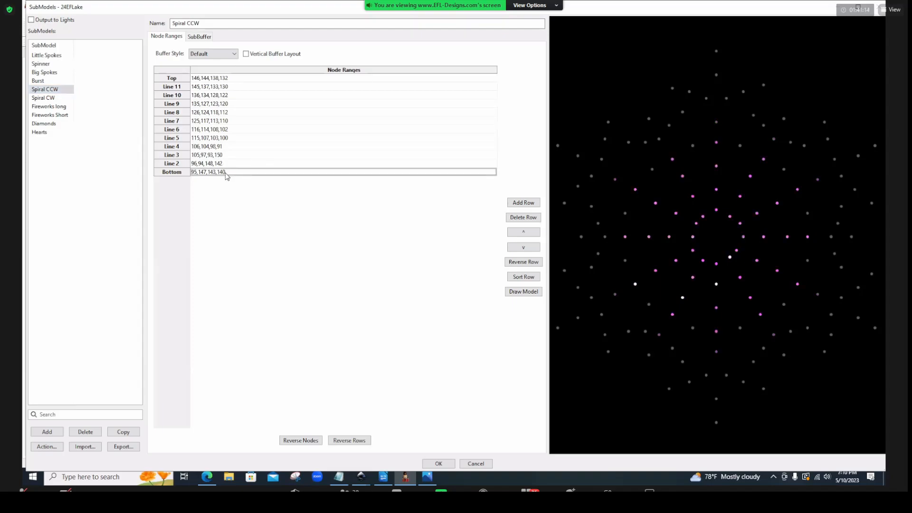
{"action": "left_click", "coordinate": [221, 165]}
{"action": "left_click", "coordinate": [222, 157]}
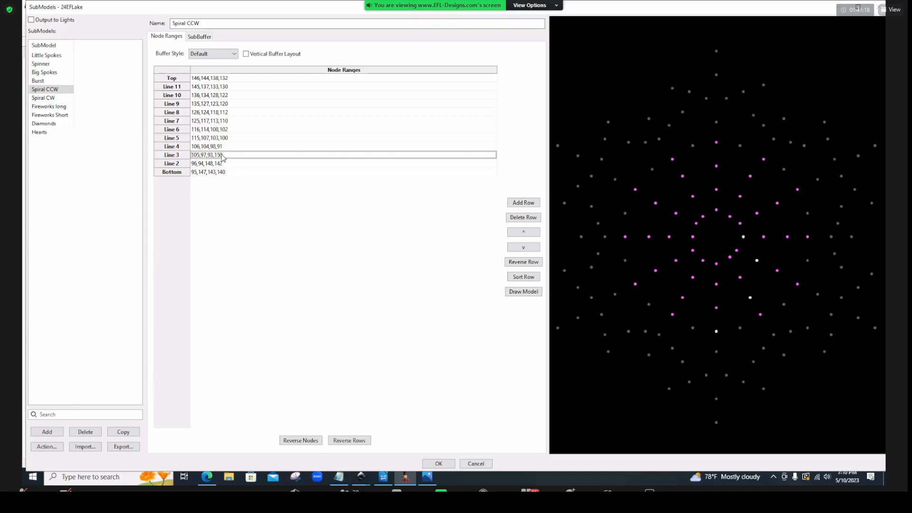
{"action": "left_click", "coordinate": [223, 147]}
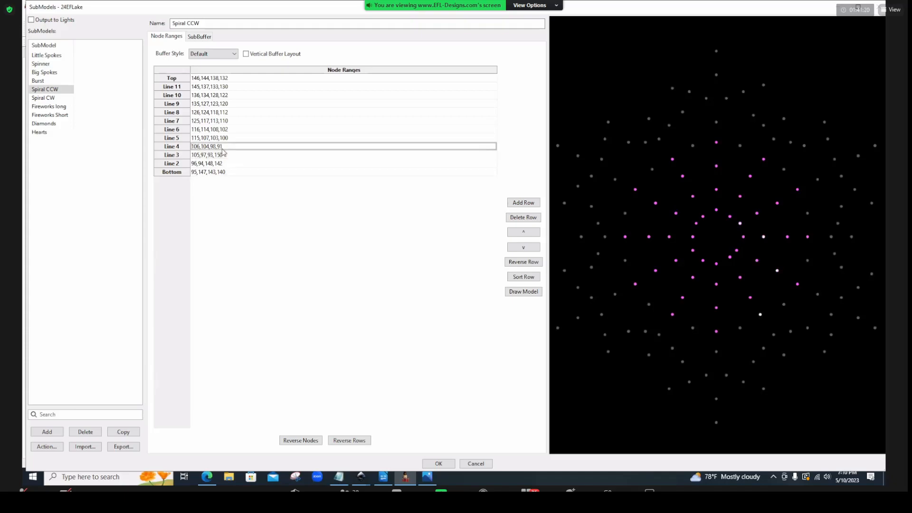
{"action": "left_click", "coordinate": [38, 98]}
{"action": "left_click", "coordinate": [218, 172]}
{"action": "left_click", "coordinate": [218, 164]}
{"action": "left_click", "coordinate": [222, 156]}
{"action": "left_click", "coordinate": [226, 146]}
{"action": "left_click", "coordinate": [214, 140]}
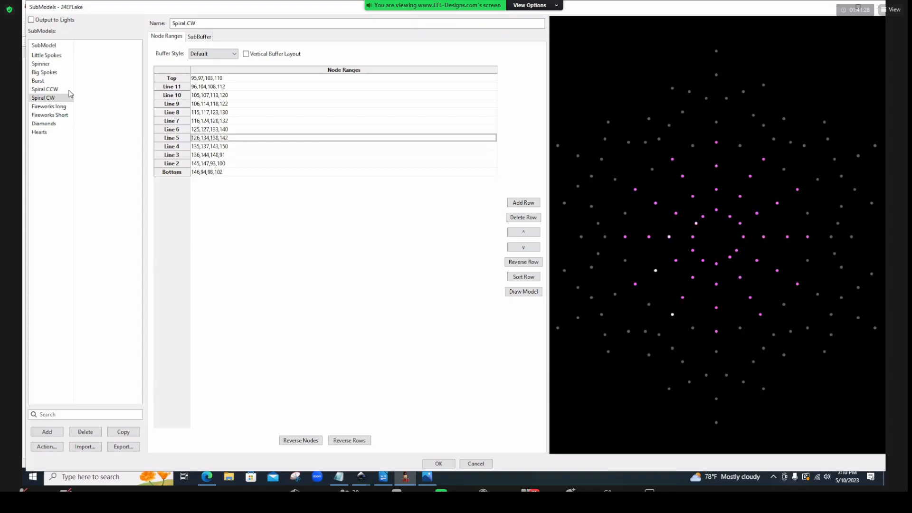
Return to the Spinner submodel and review its bottom four rows one by one against the spirals
{"action": "left_click", "coordinate": [46, 65]}
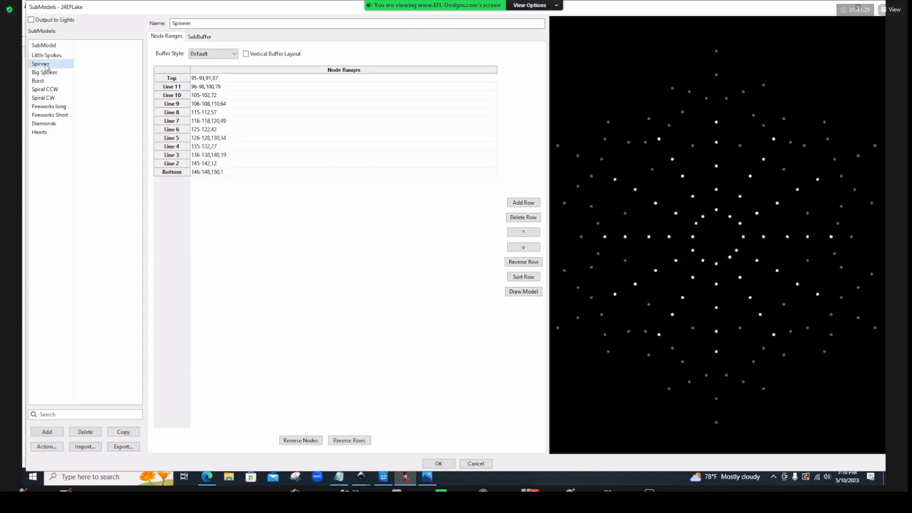
{"action": "left_click", "coordinate": [208, 172]}
{"action": "left_click", "coordinate": [209, 164]}
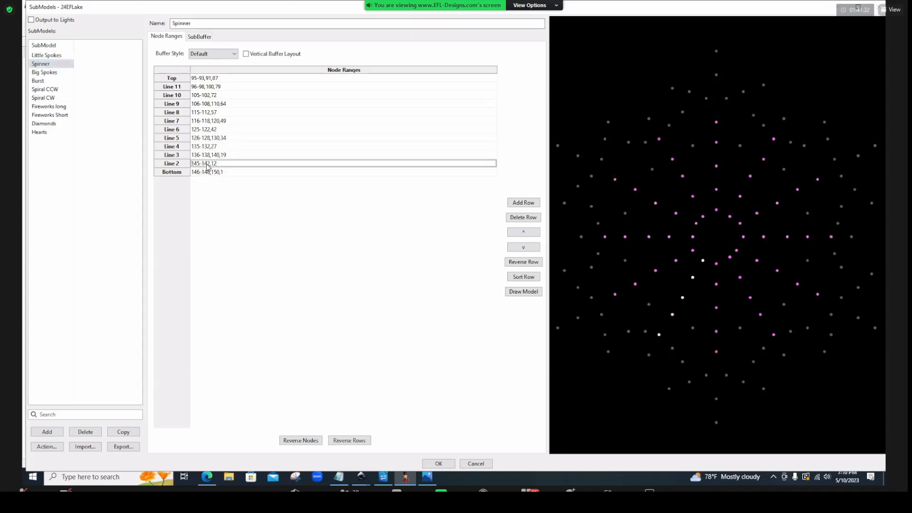
{"action": "left_click", "coordinate": [211, 155]}
{"action": "left_click", "coordinate": [211, 148]}
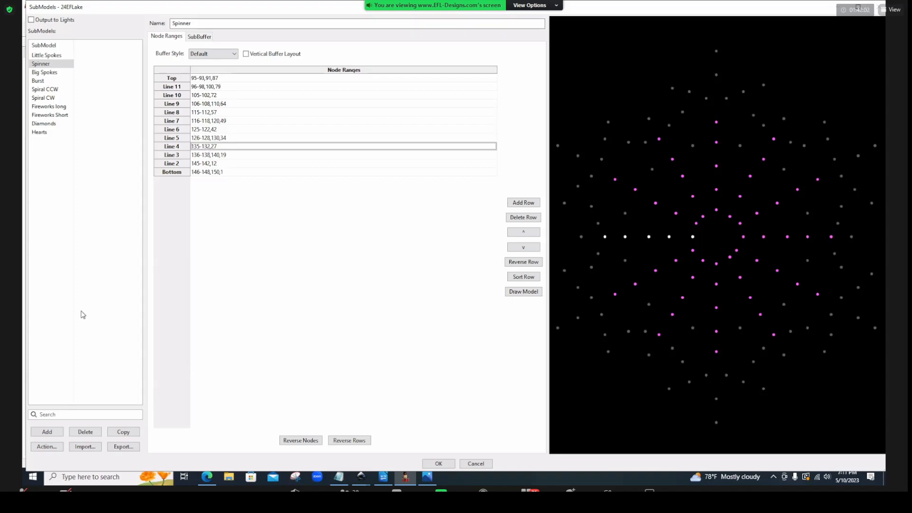
Add a submodel with nodes 95-93,91 on its first row and symmetrize it rotationally into 12 rows
{"action": "left_click", "coordinate": [47, 432]}
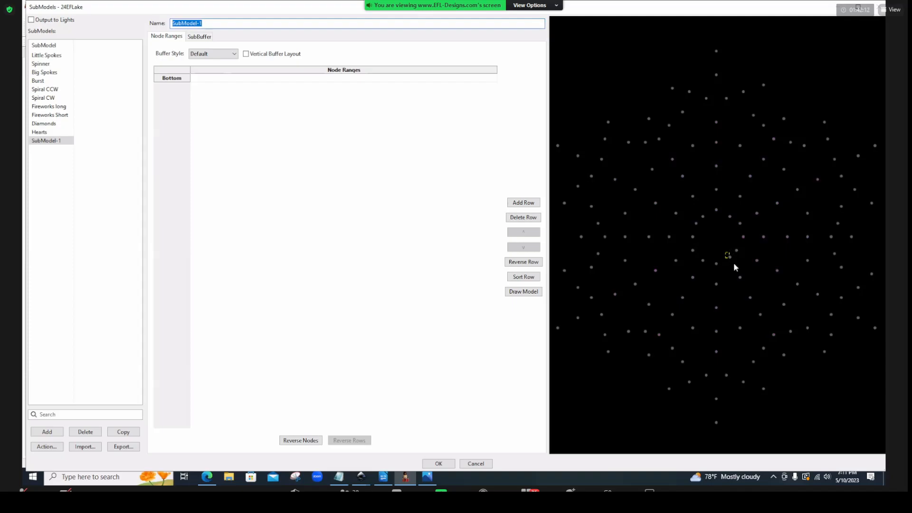
{"action": "left_click_drag", "start_coordinate": [734, 263], "coordinate": [736, 269]}
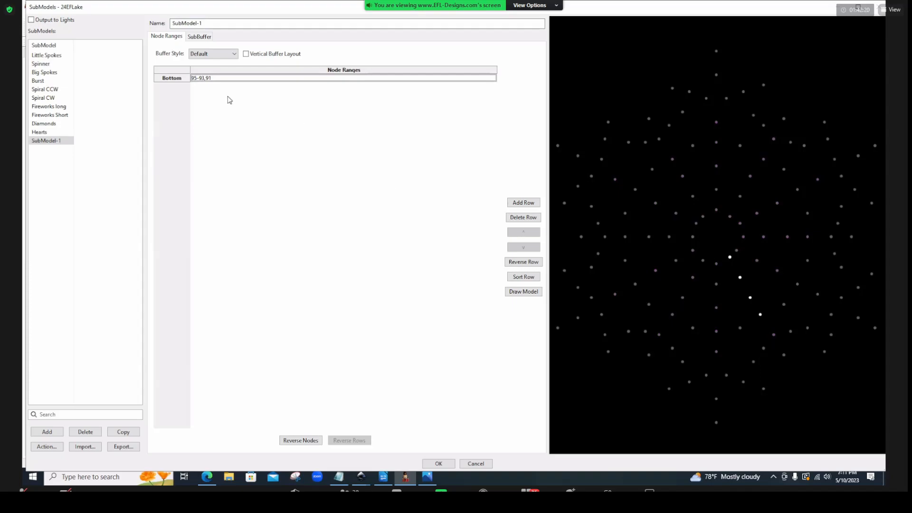
{"action": "right_click", "coordinate": [229, 82]}
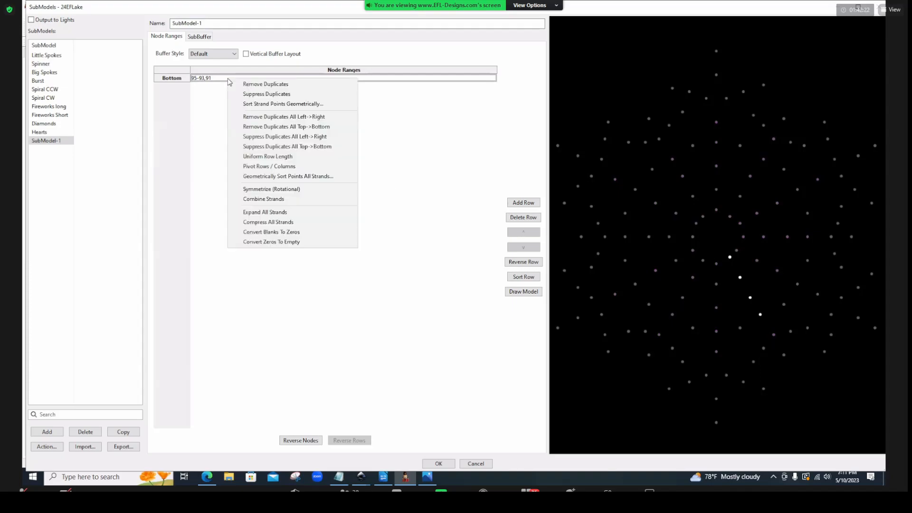
{"action": "left_click", "coordinate": [267, 190]}
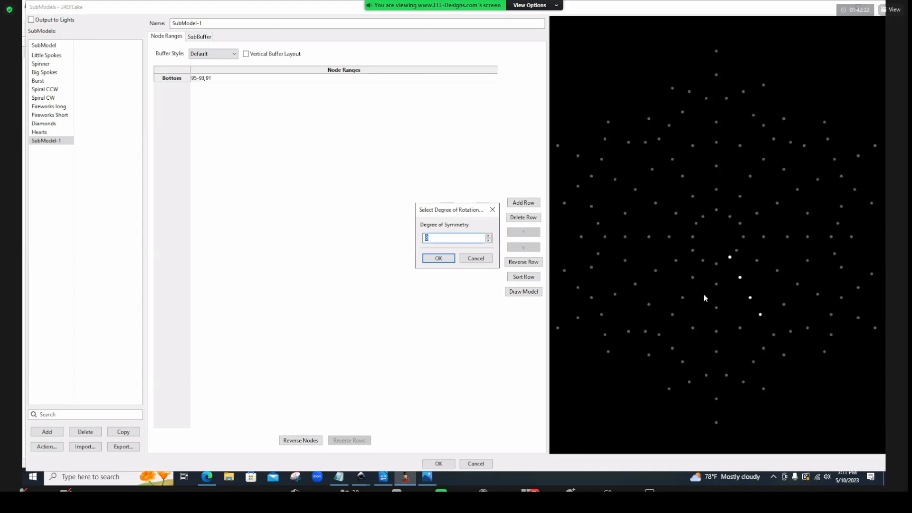
{"action": "left_click", "coordinate": [489, 236]}
{"action": "left_click", "coordinate": [489, 236]}
{"action": "left_click", "coordinate": [439, 258]}
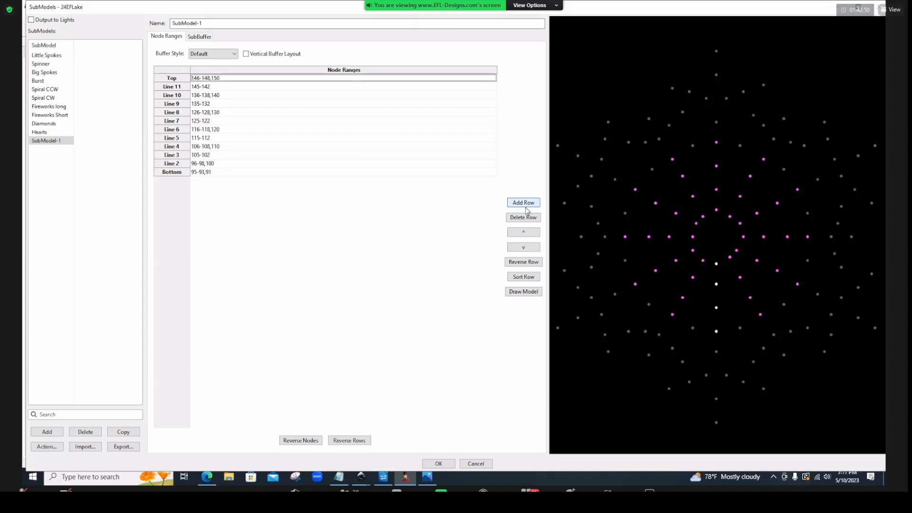
Replace the test submodel with a new one holding nodes 146,148,150,95-93,91 and symmetrize it rotationally into 6 rows
{"action": "left_click", "coordinate": [86, 433]}
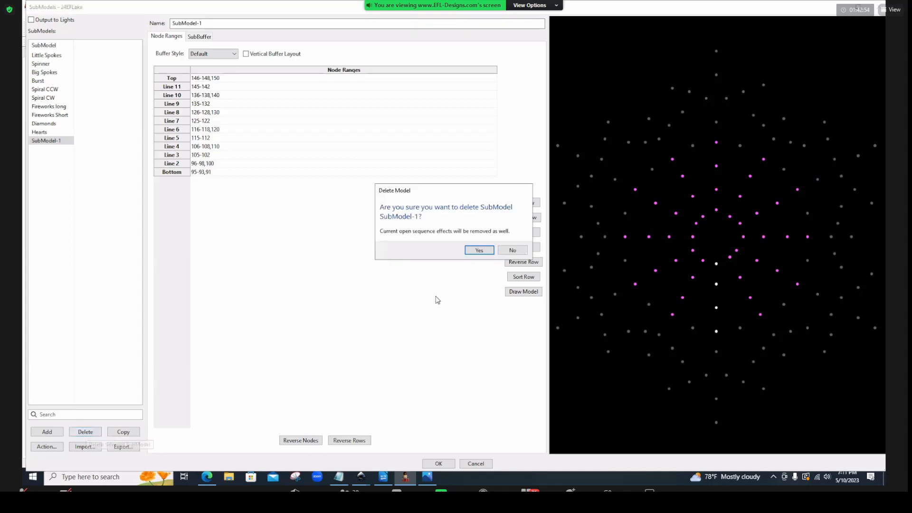
{"action": "left_click", "coordinate": [465, 252]}
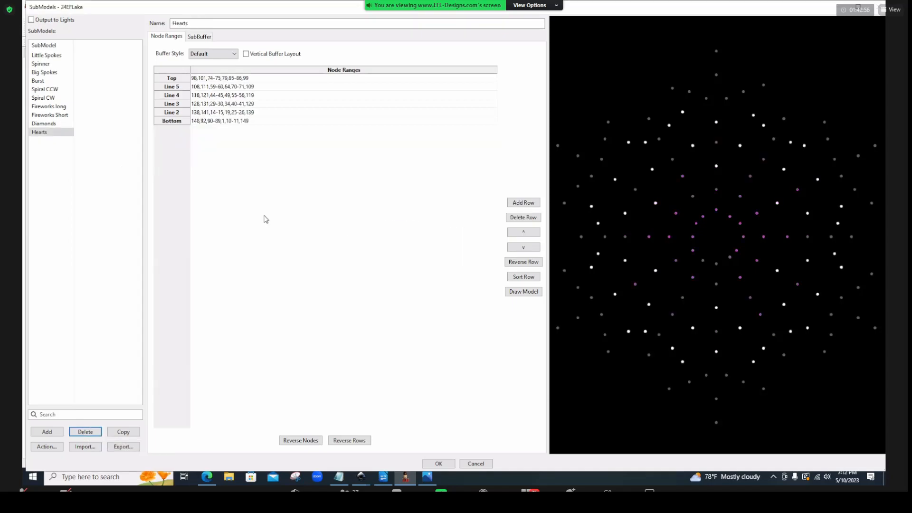
{"action": "left_click", "coordinate": [47, 433]}
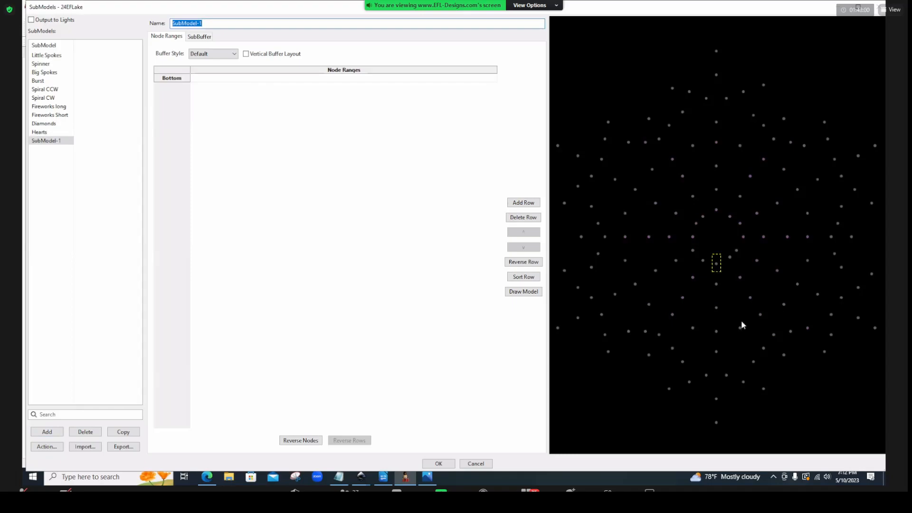
{"action": "left_click_drag", "start_coordinate": [712, 254], "coordinate": [720, 272]}
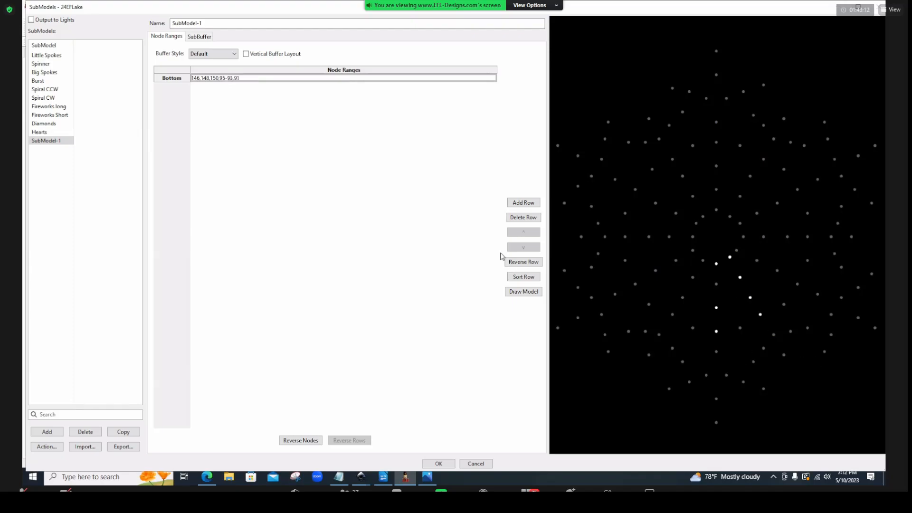
{"action": "right_click", "coordinate": [255, 80]}
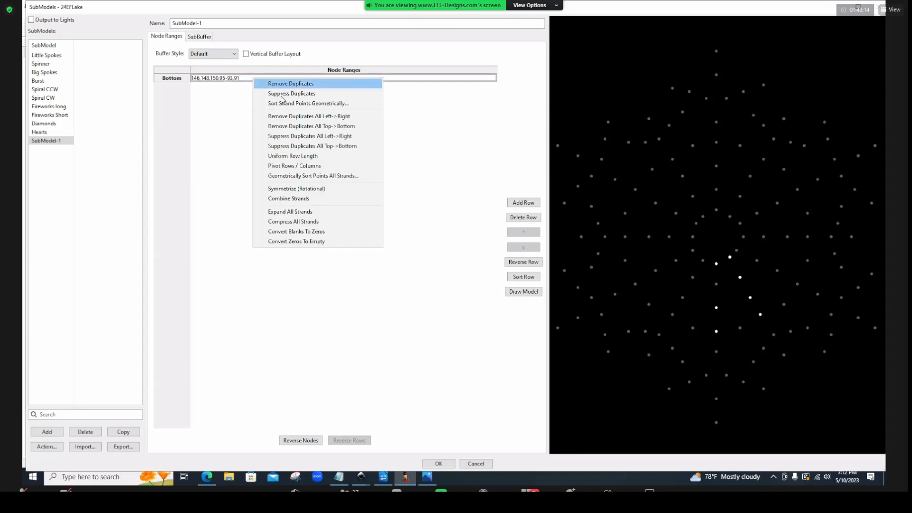
{"action": "left_click", "coordinate": [288, 190]}
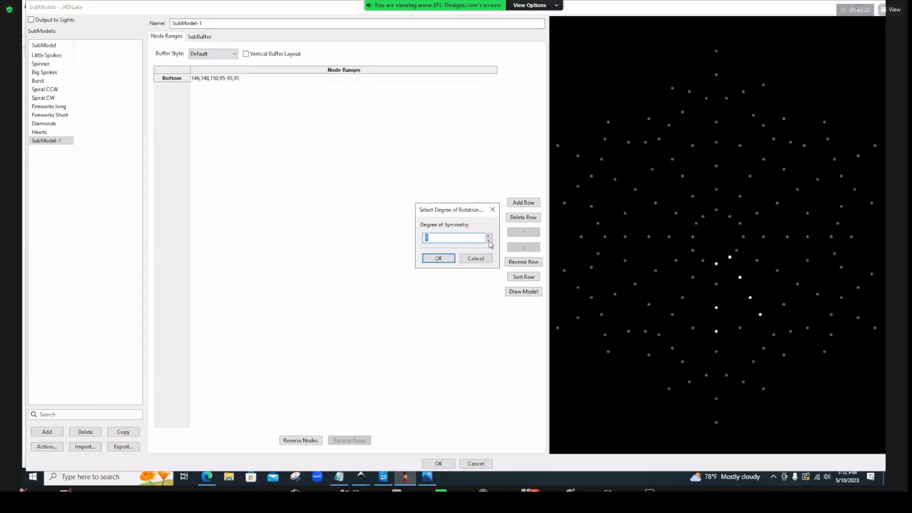
{"action": "left_click", "coordinate": [438, 258]}
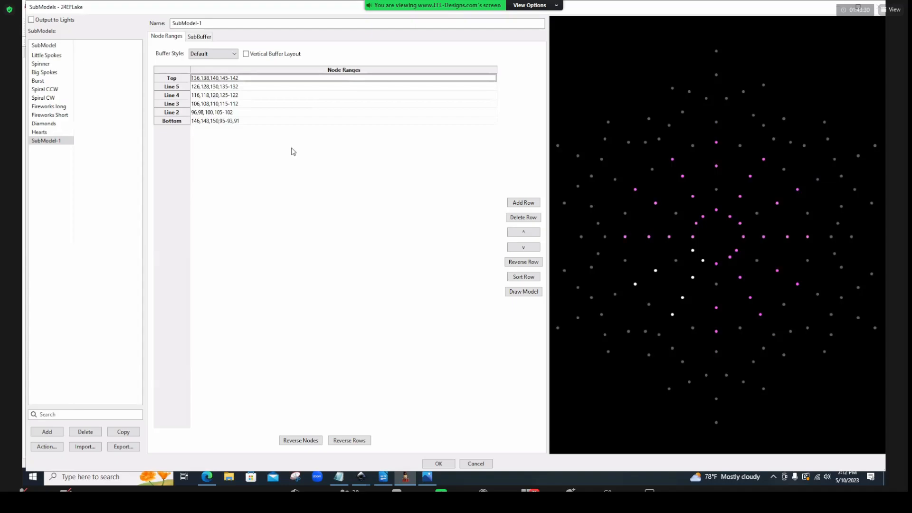
Try uniform row length on the six symmetrized rows and delete this test submodel
{"action": "right_click", "coordinate": [214, 117]}
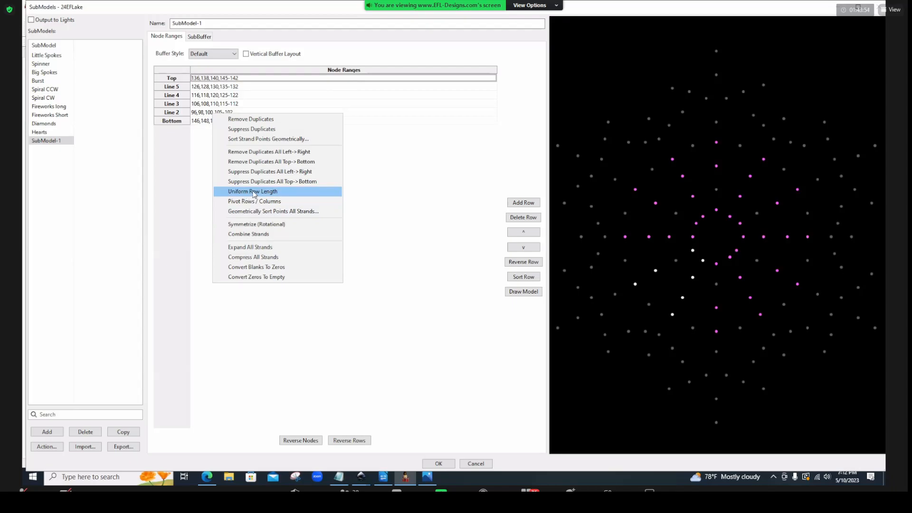
{"action": "left_click", "coordinate": [253, 192]}
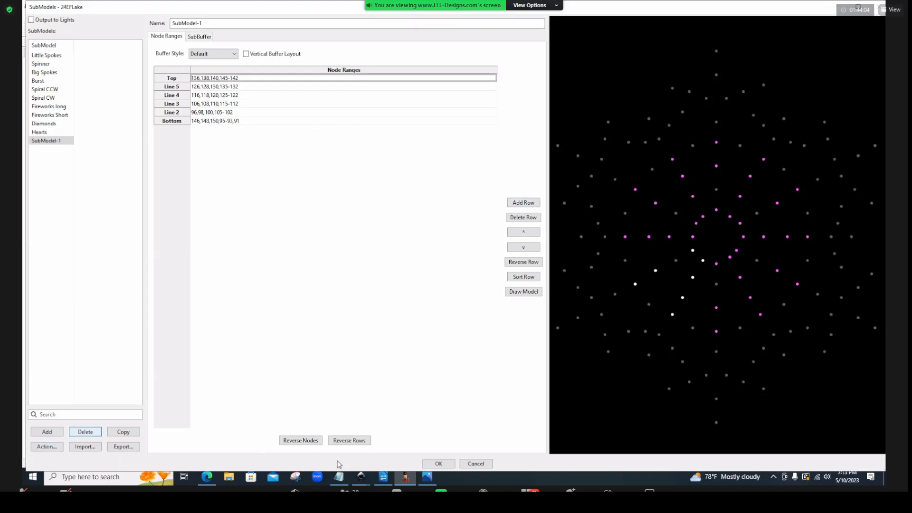
{"action": "left_click", "coordinate": [85, 433]}
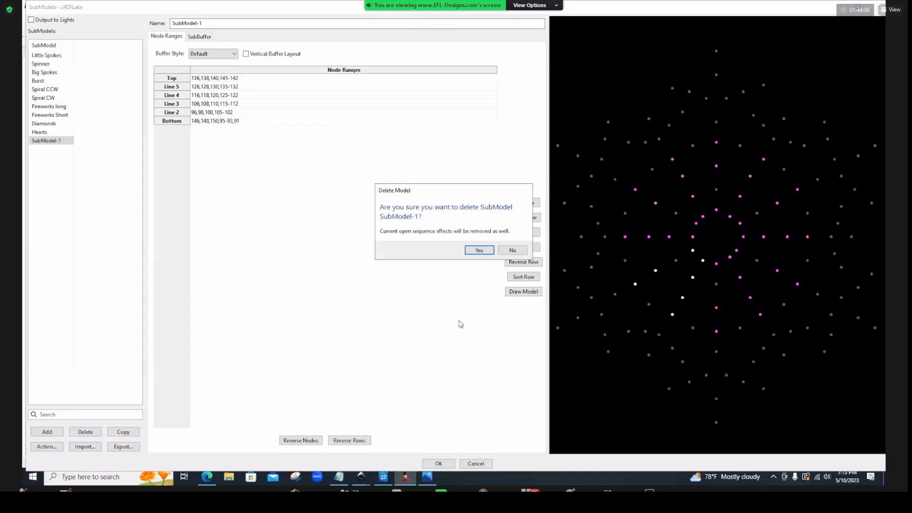
{"action": "left_click", "coordinate": [479, 251]}
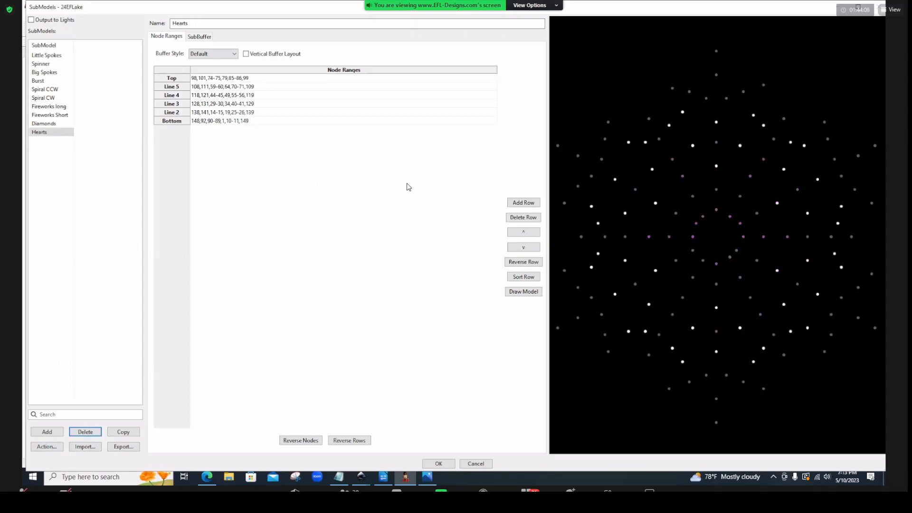
Add a submodel with nodes 146-148,150,1 on its first row and symmetrize it rotationally into 12 rows
{"action": "left_click", "coordinate": [47, 432]}
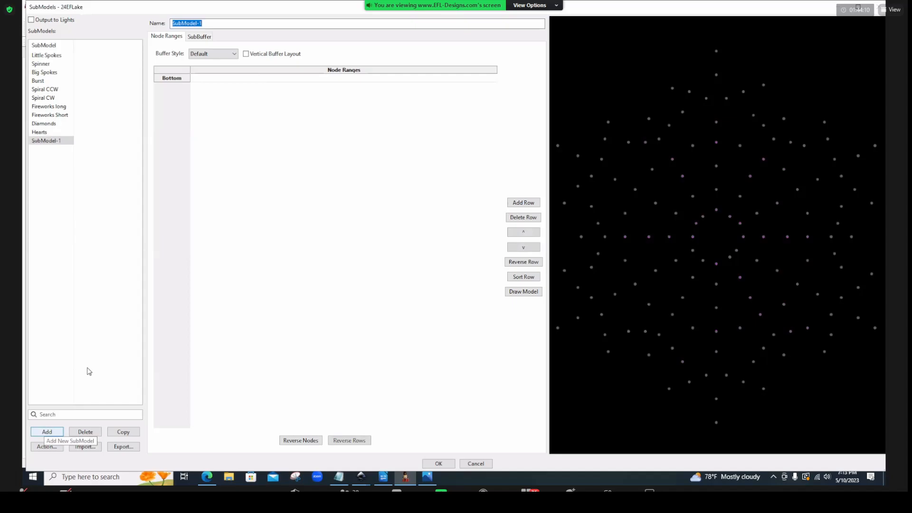
{"action": "left_click_drag", "start_coordinate": [716, 281], "coordinate": [725, 293]}
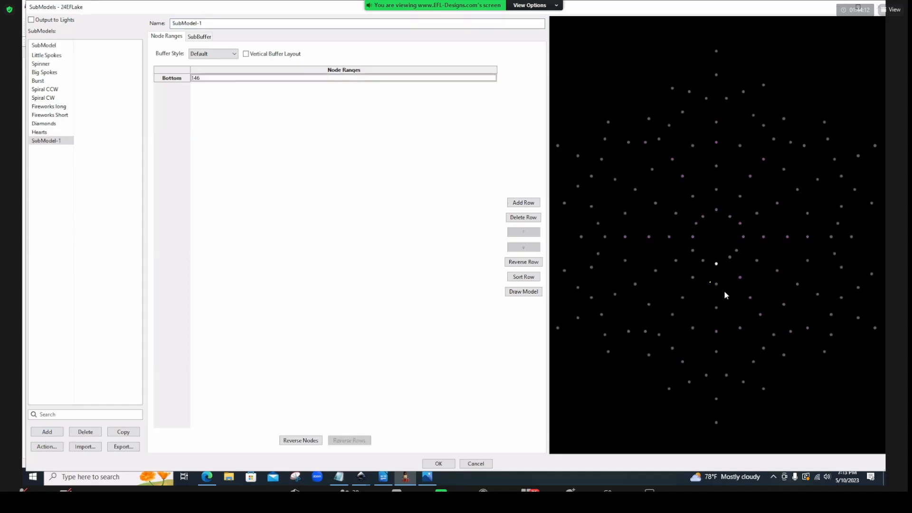
{"action": "left_click_drag", "start_coordinate": [713, 348], "coordinate": [722, 357]}
{"action": "right_click", "coordinate": [259, 83]}
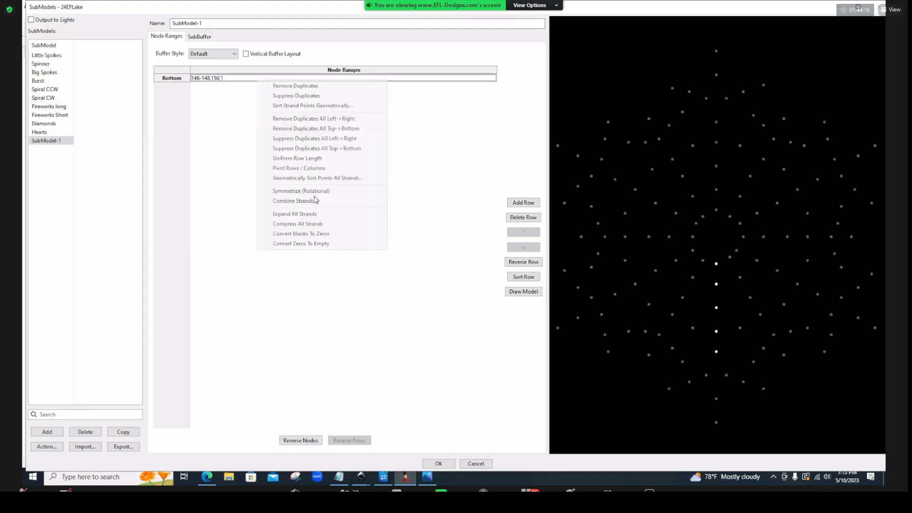
{"action": "left_click", "coordinate": [297, 192]}
{"action": "left_click", "coordinate": [490, 240]}
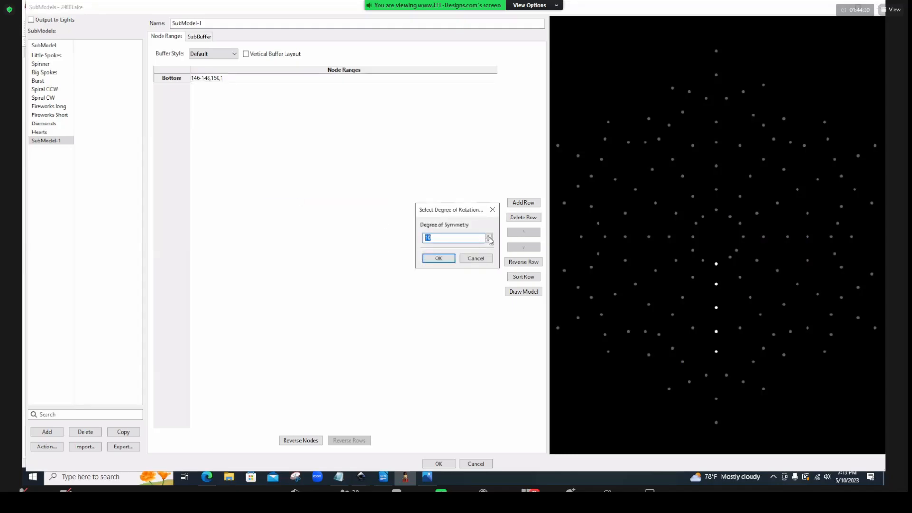
{"action": "left_click", "coordinate": [438, 258]}
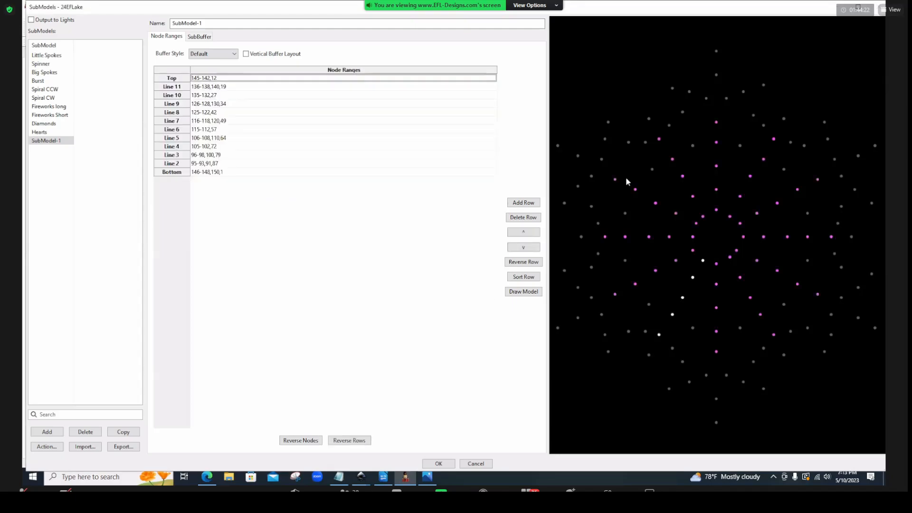
Remove the last node from three rows of the new submodel: 19 from Line 11, 49 from Line 7 and 64 from Line 5
{"action": "left_click", "coordinate": [230, 90]}
{"action": "left_click", "coordinate": [231, 91]}
{"action": "left_click", "coordinate": [230, 91]}
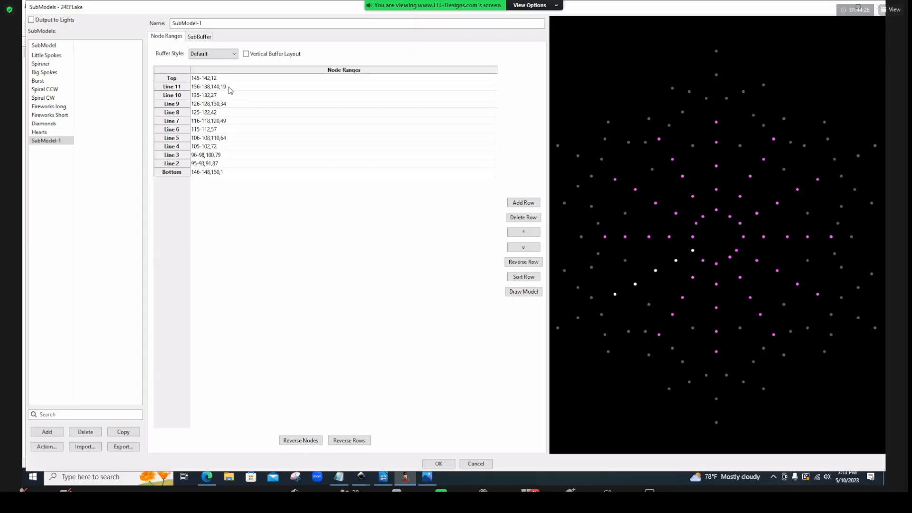
{"action": "key", "text": "BackSpace"}
{"action": "key", "text": "BackSpace"}
{"action": "left_click", "coordinate": [231, 105]}
{"action": "double_click", "coordinate": [232, 105]}
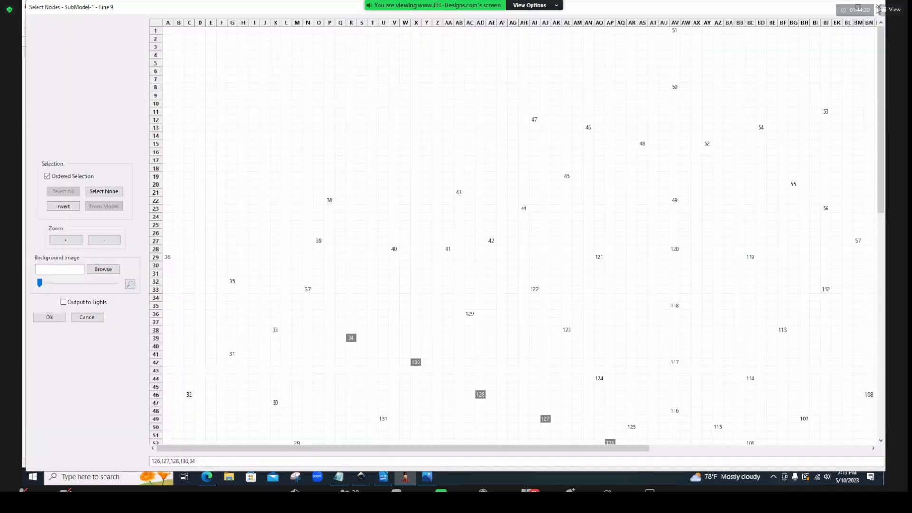
{"action": "key", "text": "Return"}
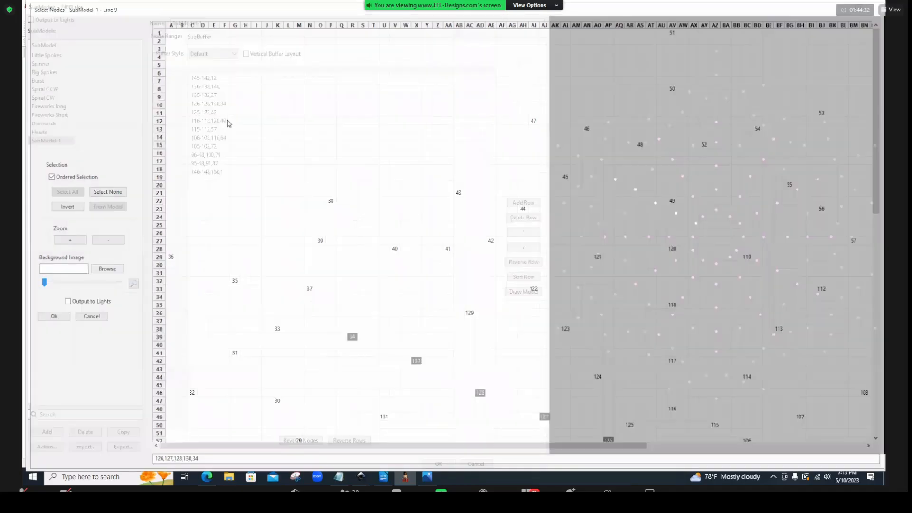
{"action": "left_click", "coordinate": [229, 122]}
{"action": "left_click", "coordinate": [229, 121]}
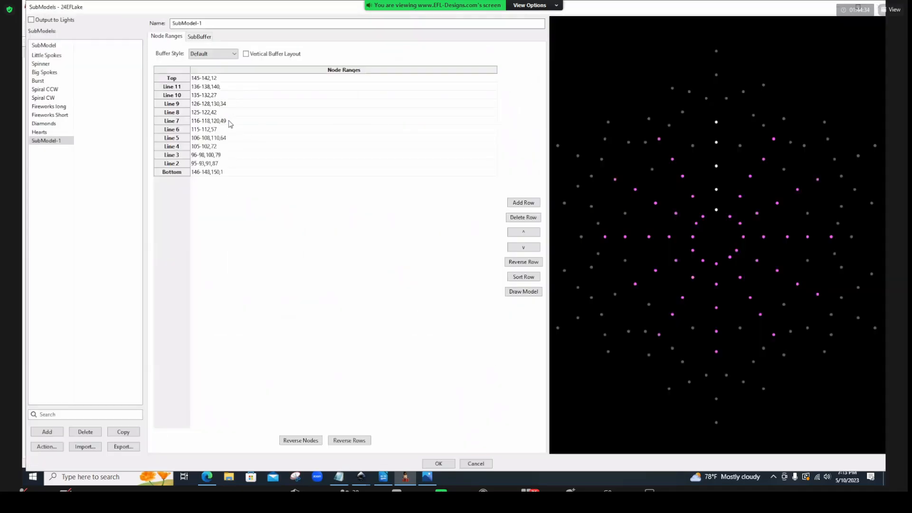
{"action": "key", "text": "BackSpace"}
{"action": "key", "text": "BackSpace"}
{"action": "left_click", "coordinate": [230, 138]}
{"action": "left_click", "coordinate": [228, 139]}
{"action": "left_click", "coordinate": [228, 138]}
{"action": "key", "text": "BackSpace"}
{"action": "key", "text": "BackSpace"}
Try uniform row length on the shortened rows and close the 24EFLake submodels without saving
{"action": "right_click", "coordinate": [215, 116]}
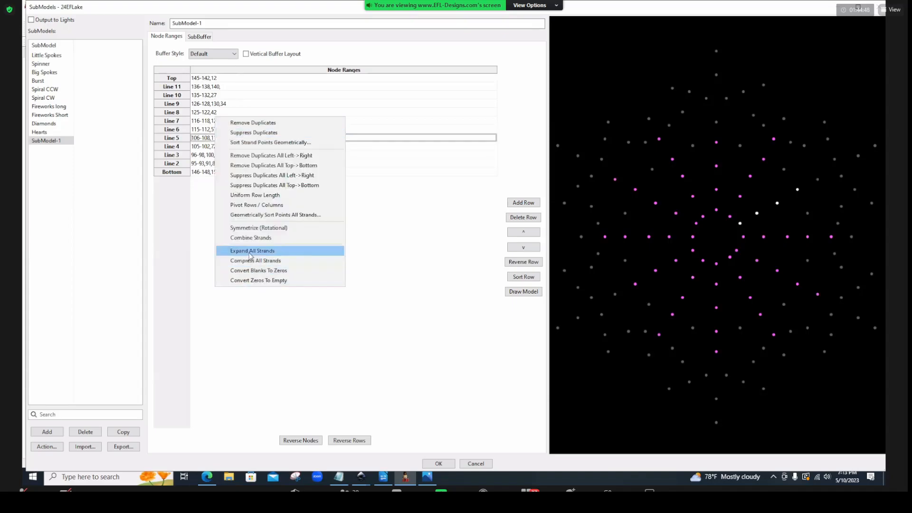
{"action": "left_click", "coordinate": [259, 199]}
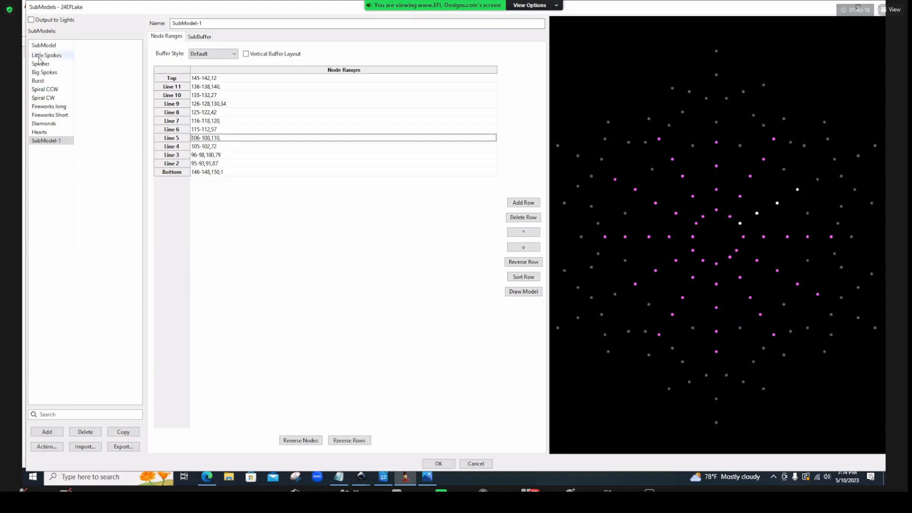
{"action": "left_click", "coordinate": [476, 463]}
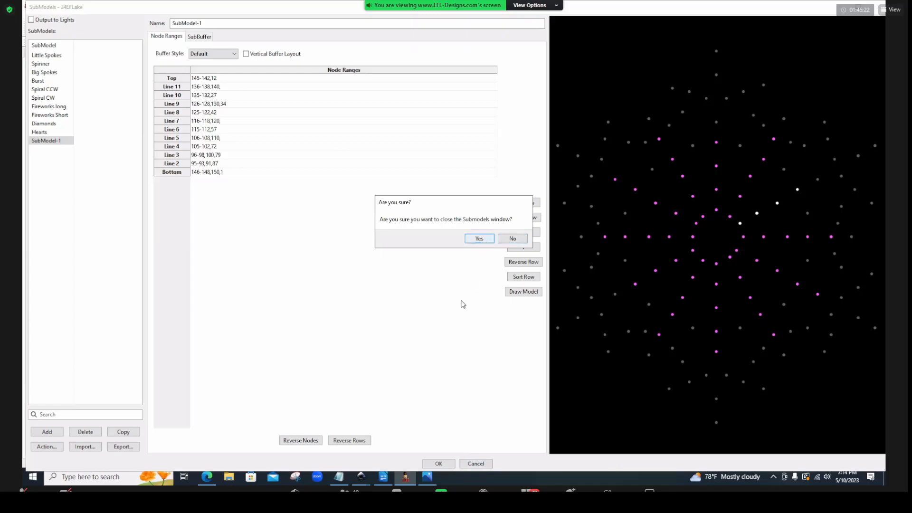
{"action": "key", "text": "Return"}
Examine the row layout of the TombstoneP model's Arch and Outlines submodels, and close its submodels without saving
{"action": "left_click", "coordinate": [686, 265]}
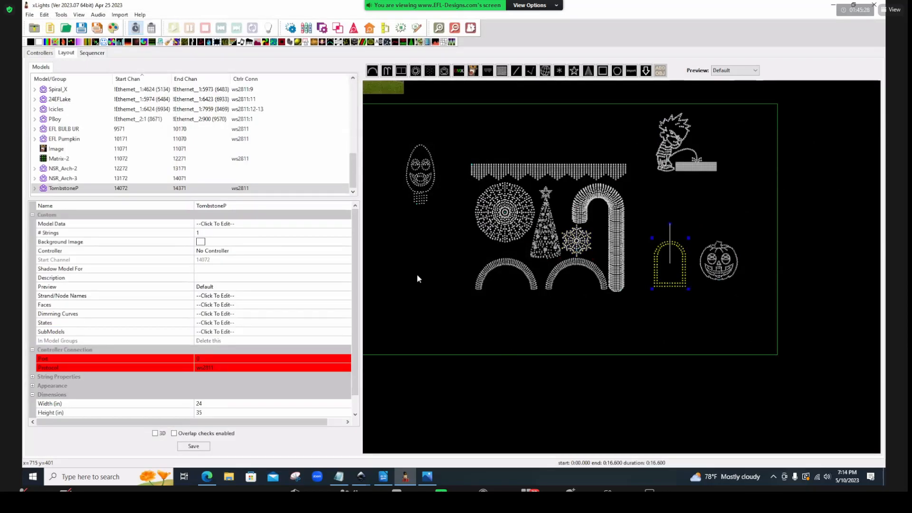
{"action": "scroll", "coordinate": [357, 284], "scroll_direction": "down", "scroll_amount": 1}
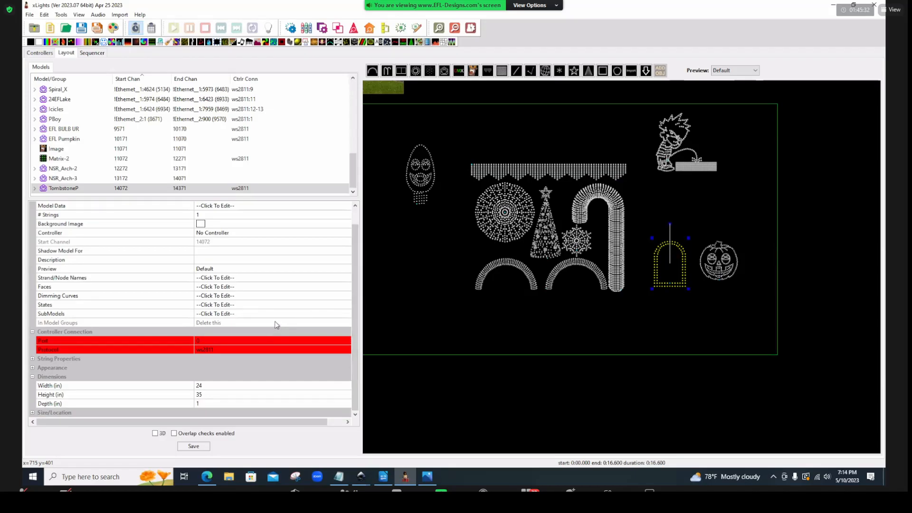
{"action": "left_click", "coordinate": [344, 314]}
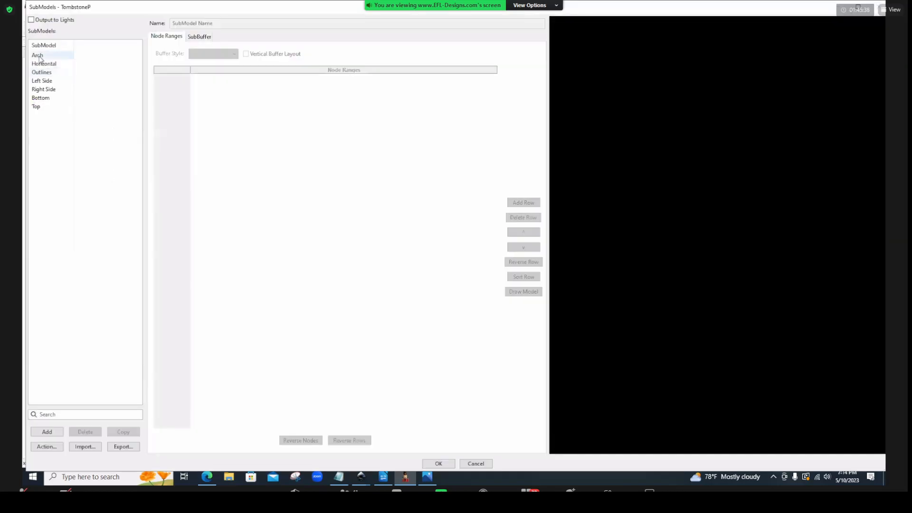
{"action": "left_click", "coordinate": [40, 57]}
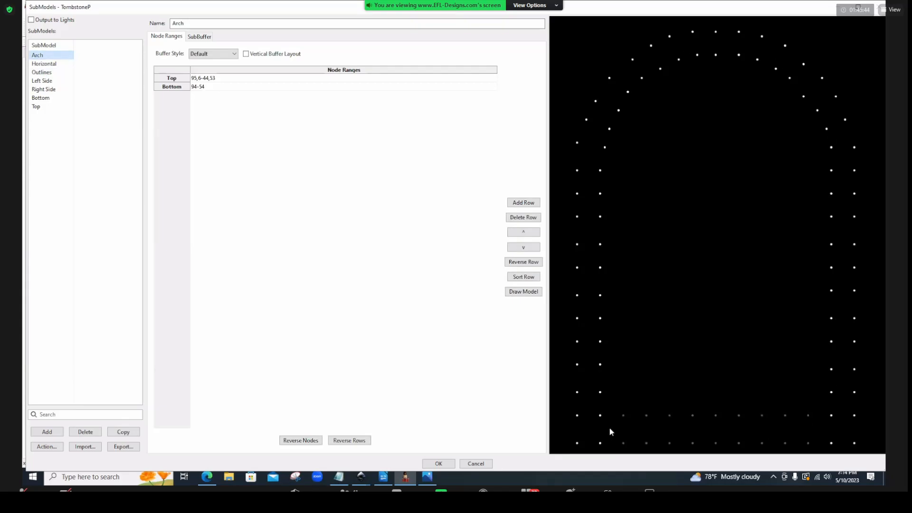
{"action": "left_click", "coordinate": [40, 73]}
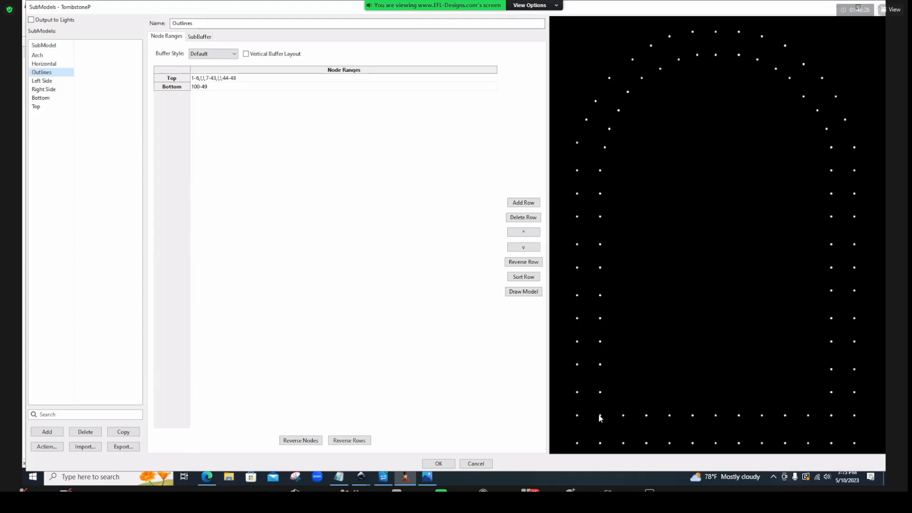
{"action": "mouse_move", "coordinate": [716, 445]}
{"action": "mouse_move", "coordinate": [579, 420]}
{"action": "left_click", "coordinate": [475, 464]}
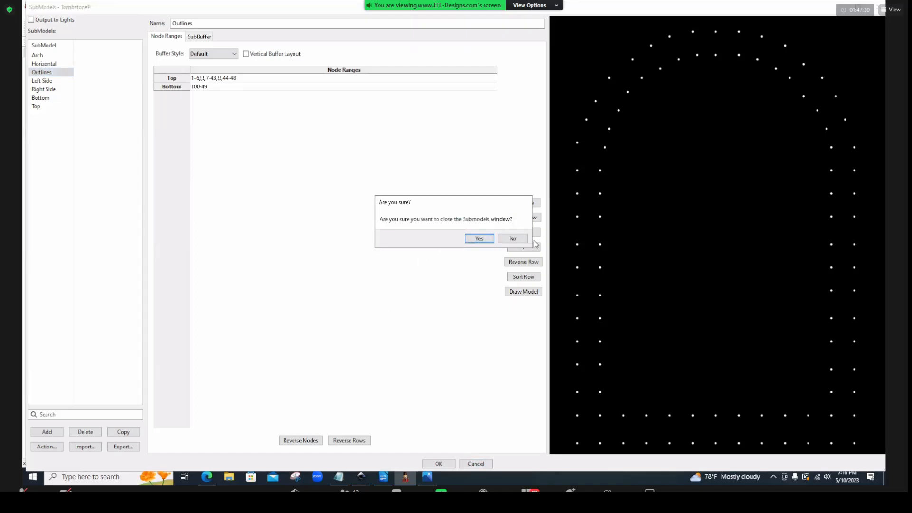
{"action": "key", "text": "Return"}
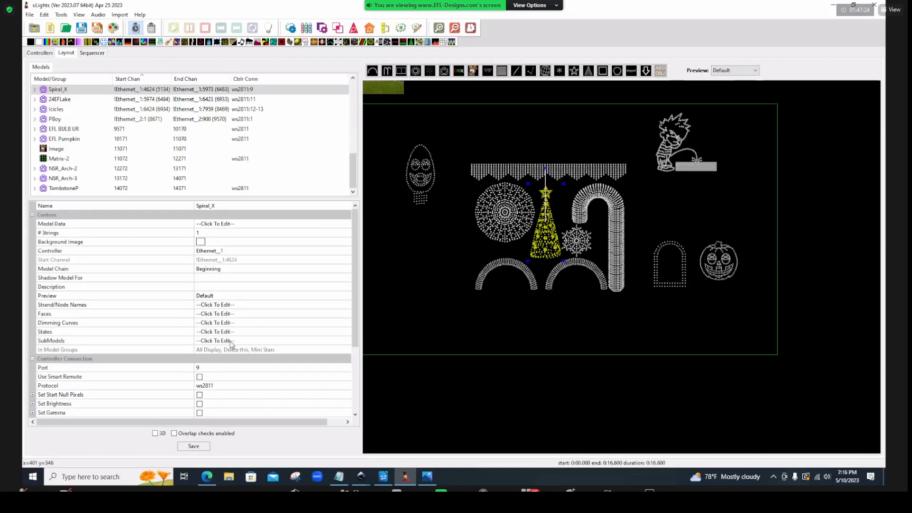
Examine the rows of the Spiral_X model's Double Spiral and Double Front Spiral submodels, and close its submodels without saving
{"action": "left_click", "coordinate": [347, 342]}
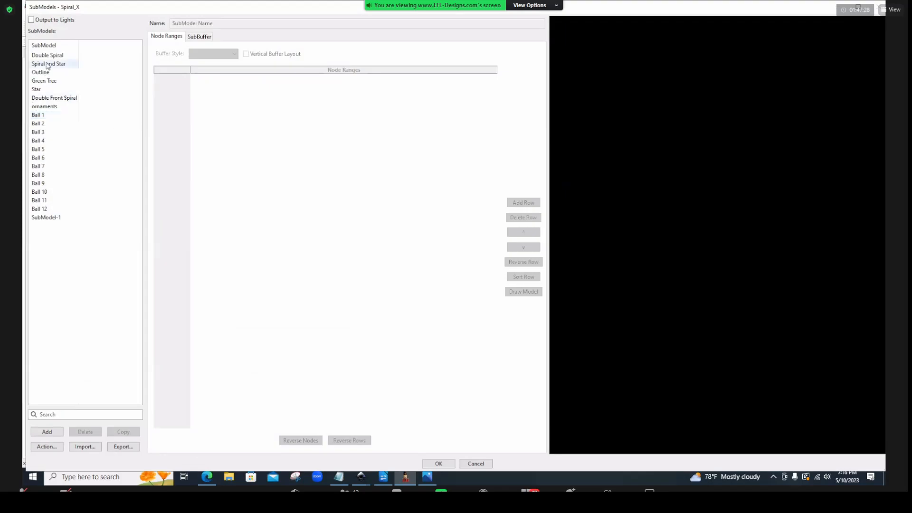
{"action": "left_click", "coordinate": [42, 56]}
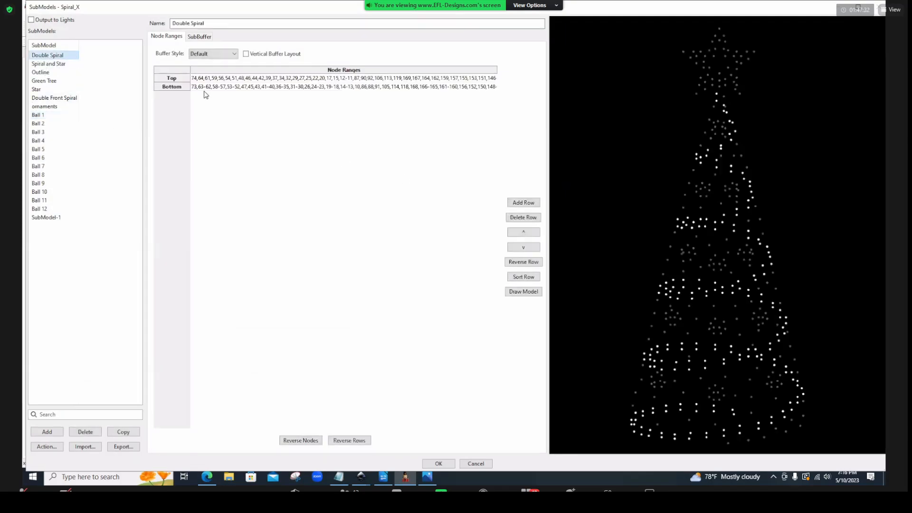
{"action": "mouse_move", "coordinate": [734, 413]}
{"action": "left_click", "coordinate": [46, 98]}
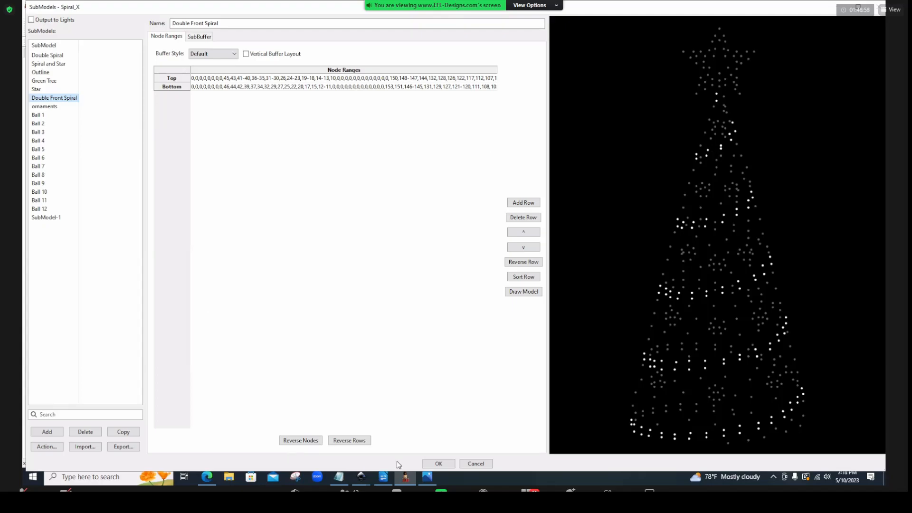
{"action": "left_click", "coordinate": [476, 465]}
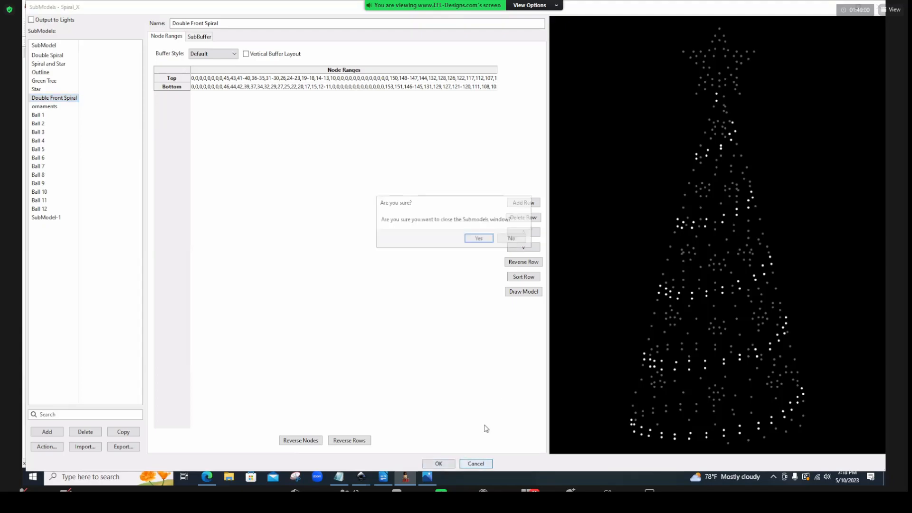
{"action": "left_click", "coordinate": [479, 239]}
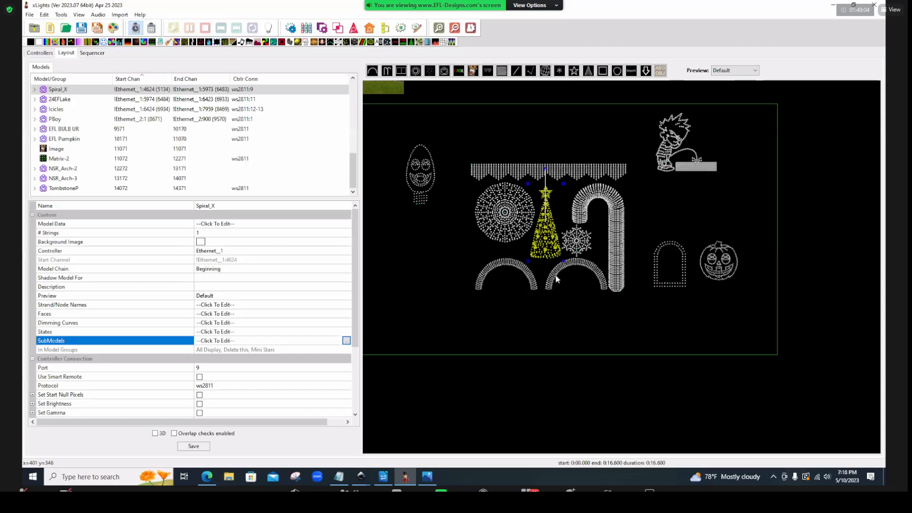
Open the submodels of the NSR_Arch-3 arch model and view the Back Wrap rows
{"action": "left_click", "coordinate": [586, 267]}
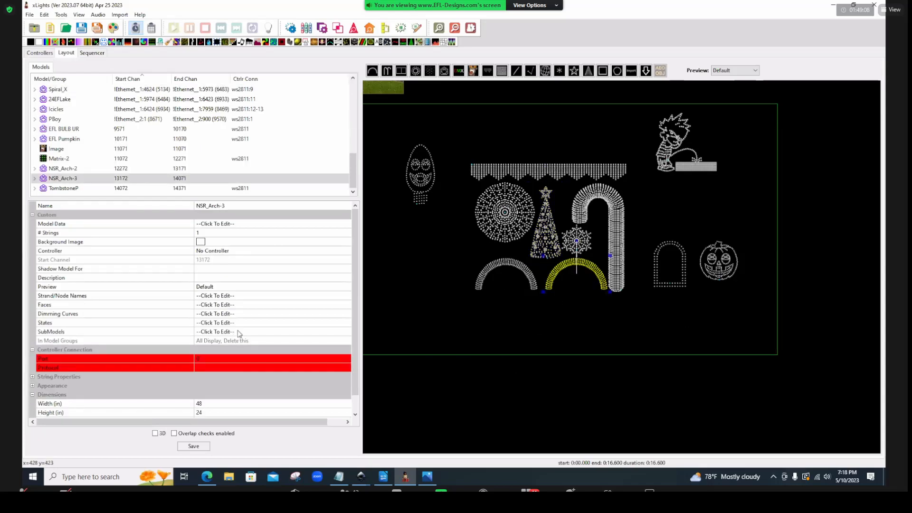
{"action": "left_click", "coordinate": [349, 332]}
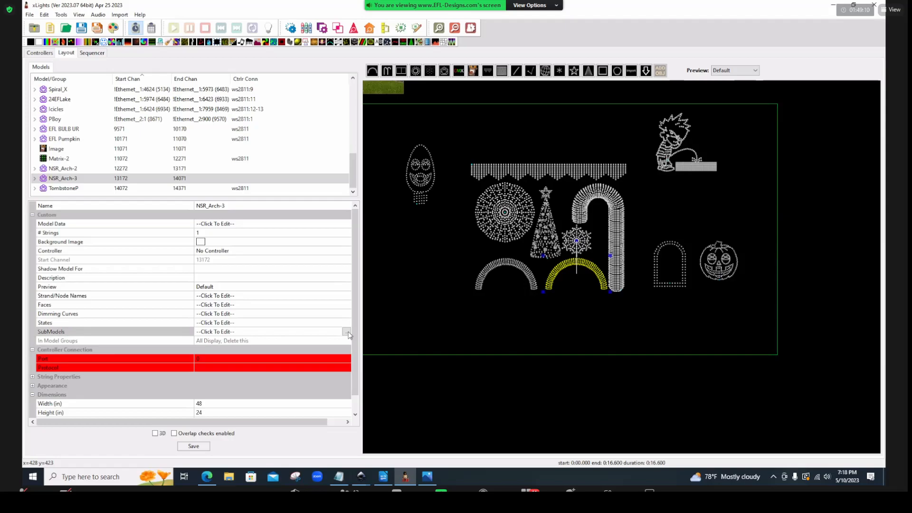
{"action": "left_click", "coordinate": [347, 332]}
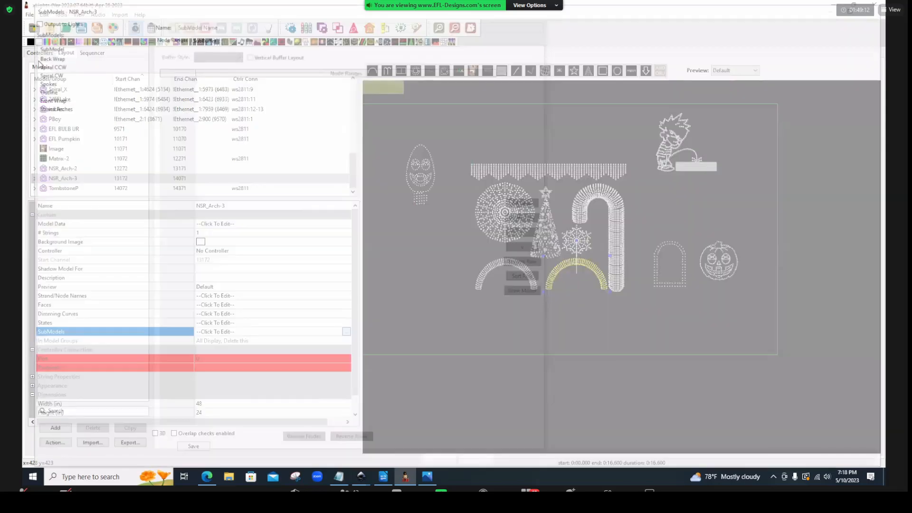
{"action": "left_click", "coordinate": [47, 56]}
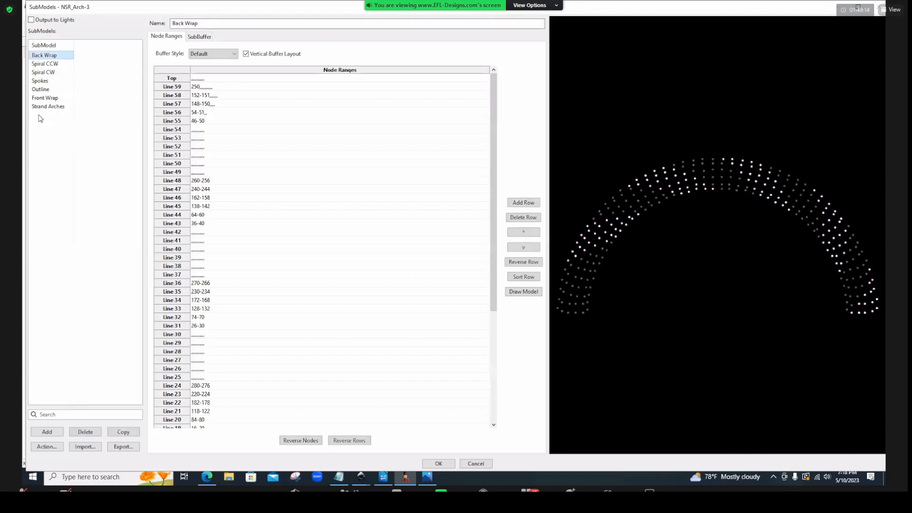
Examine the Front Wrap submodel's rows one by one on the arch preview, from the Bottom row up to Line 13
{"action": "left_click", "coordinate": [48, 100]}
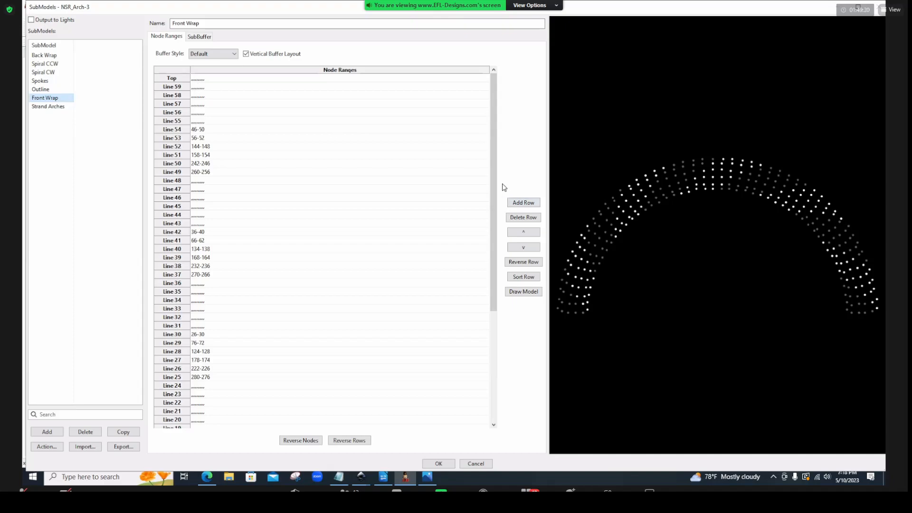
{"action": "left_click_drag", "start_coordinate": [493, 164], "coordinate": [501, 317]}
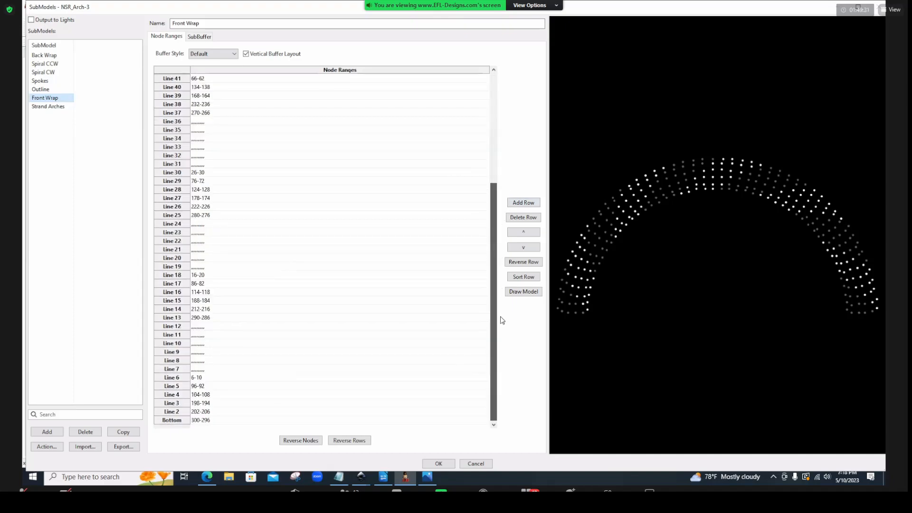
{"action": "left_click", "coordinate": [203, 421]}
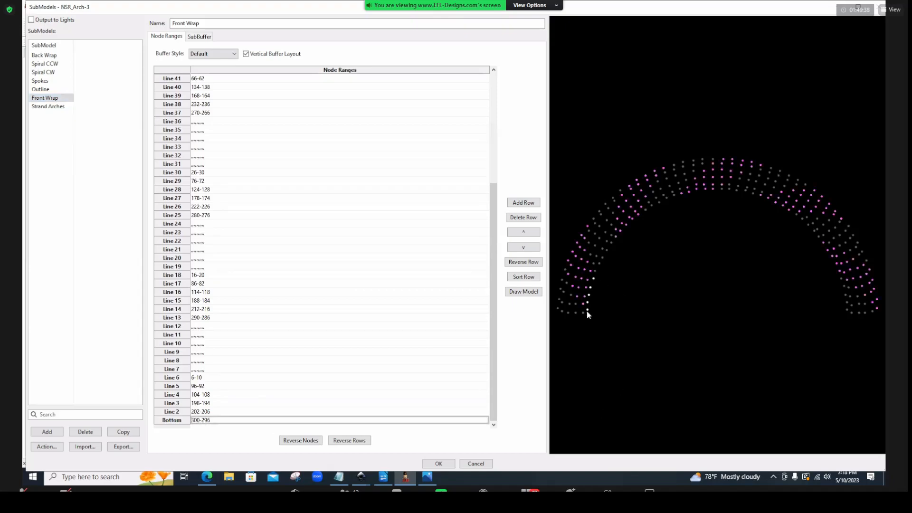
{"action": "left_click", "coordinate": [211, 412]}
{"action": "left_click", "coordinate": [210, 404]}
{"action": "left_click", "coordinate": [207, 394]}
{"action": "left_click", "coordinate": [207, 387]}
{"action": "left_click", "coordinate": [204, 379]}
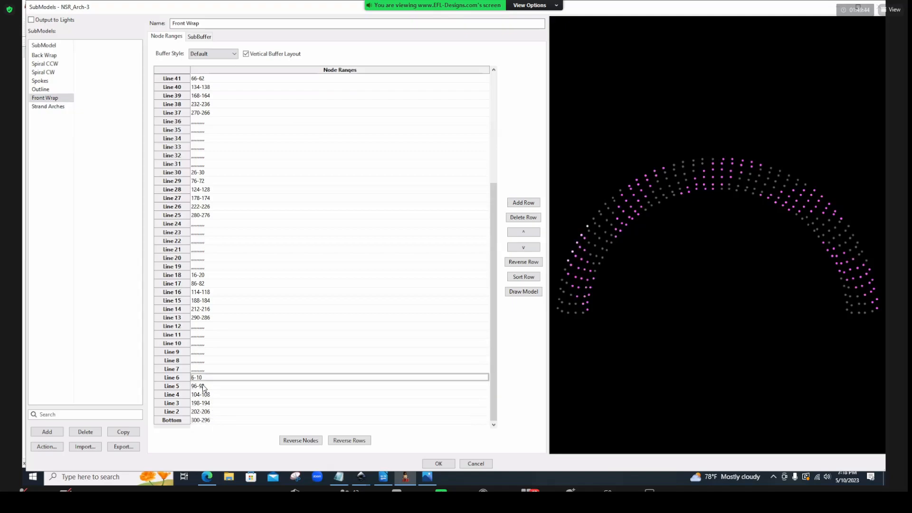
{"action": "left_click", "coordinate": [208, 369]}
{"action": "left_click", "coordinate": [212, 361]}
{"action": "left_click", "coordinate": [212, 352]}
{"action": "left_click", "coordinate": [212, 343]}
{"action": "left_click", "coordinate": [212, 335]}
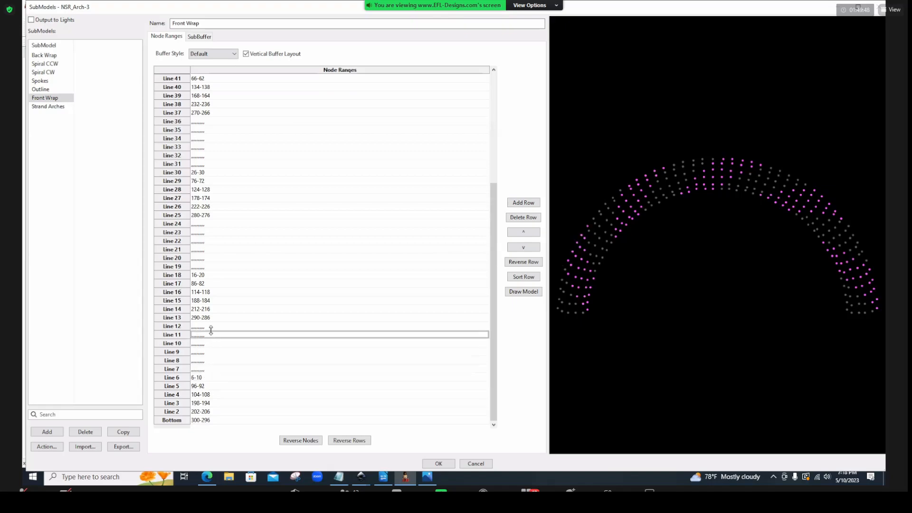
{"action": "left_click", "coordinate": [211, 327]}
{"action": "left_click", "coordinate": [214, 318]}
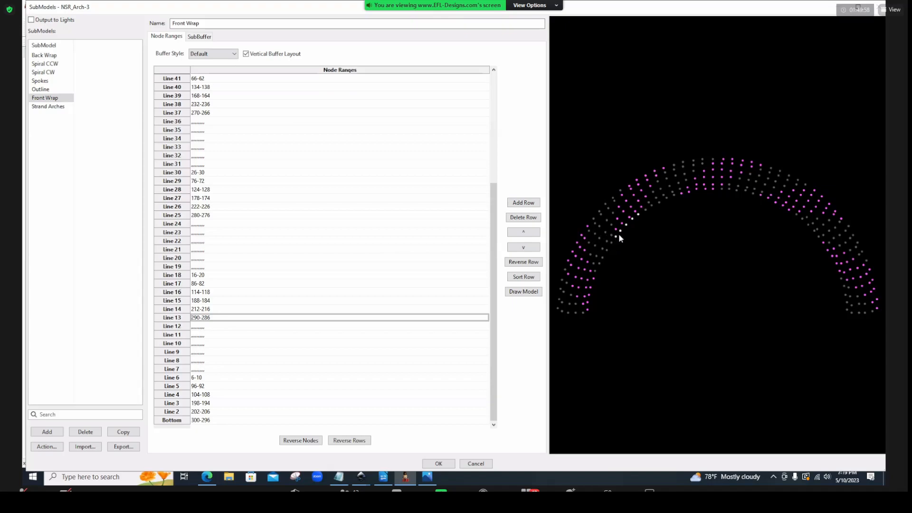
Examine how the Back Wrap submodel's rows are offset from Front Wrap, highlighting Line 7 on the arch
{"action": "left_click", "coordinate": [48, 58]}
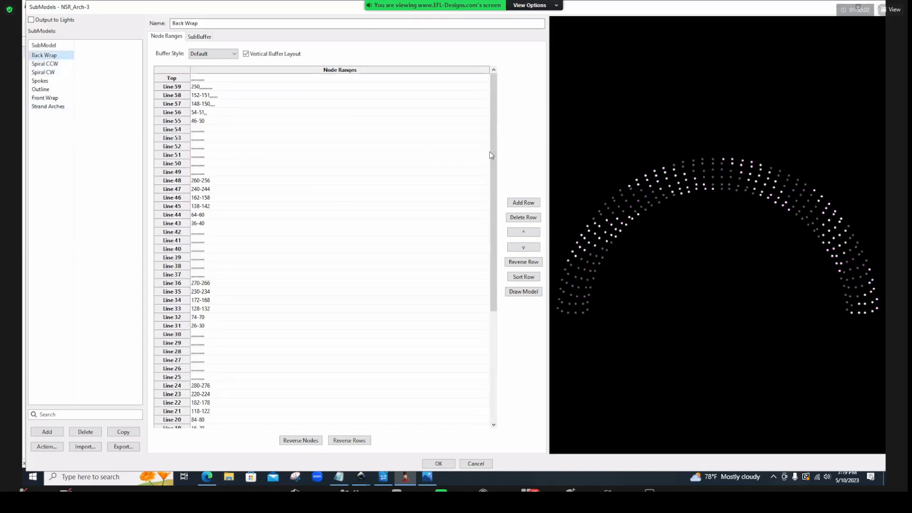
{"action": "left_click_drag", "start_coordinate": [494, 153], "coordinate": [493, 285]}
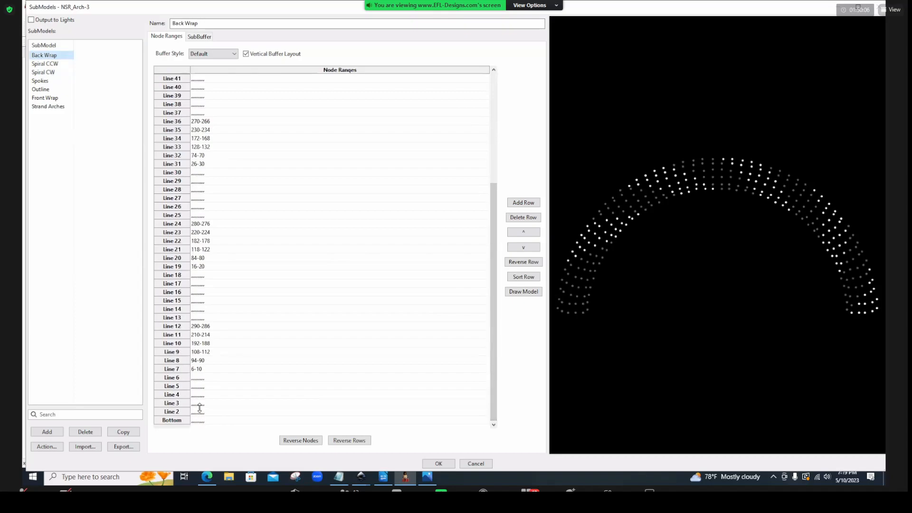
{"action": "left_click", "coordinate": [201, 371]}
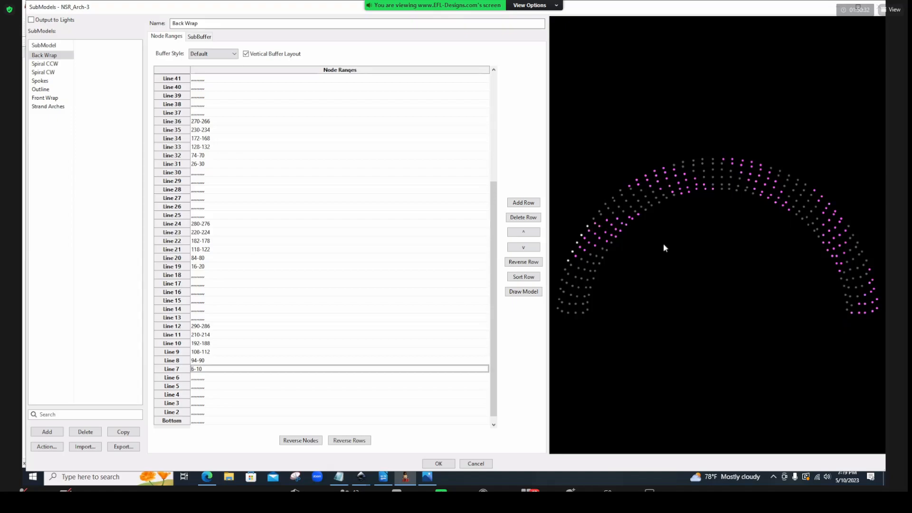
{"action": "mouse_move", "coordinate": [612, 227]}
Examine the Spiral CCW submodel's rows on the arch preview, from the Bottom row up to Line 8
{"action": "left_click", "coordinate": [46, 64]}
{"action": "scroll", "coordinate": [243, 409], "scroll_direction": "down", "scroll_amount": 2}
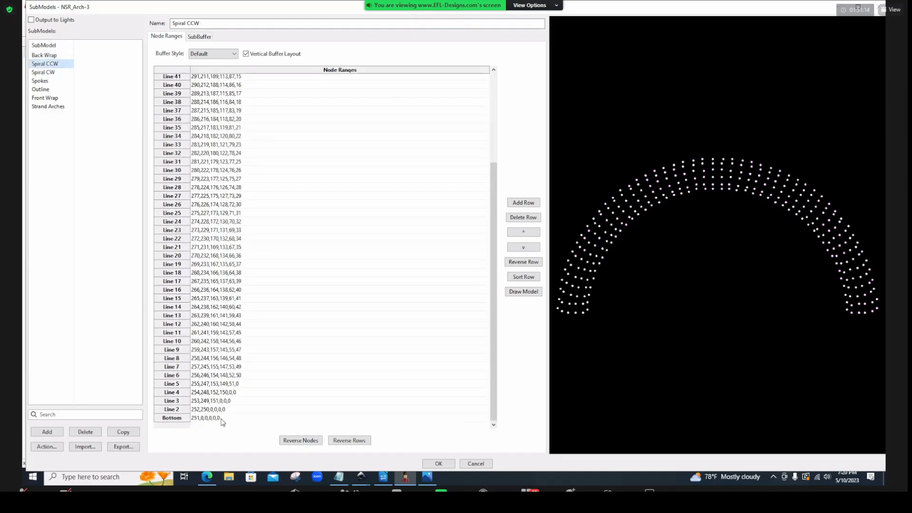
{"action": "left_click", "coordinate": [207, 418]}
{"action": "left_click", "coordinate": [207, 409]}
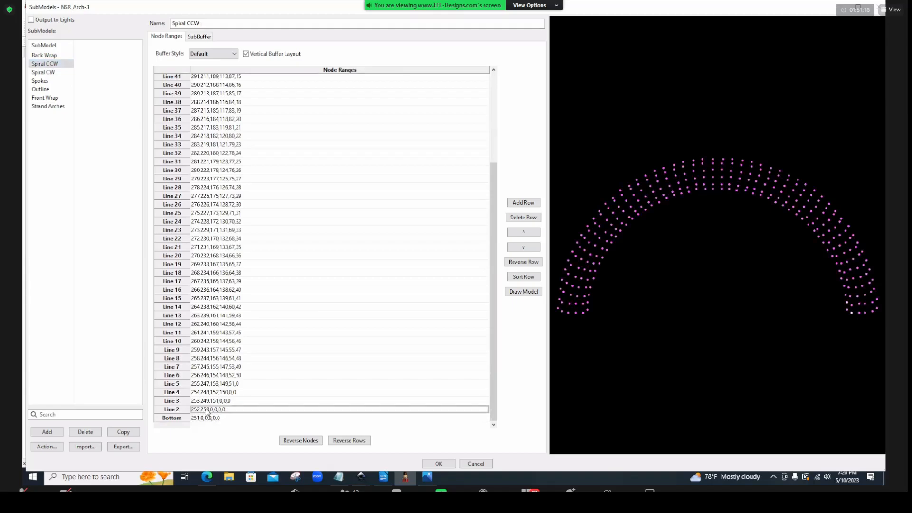
{"action": "left_click", "coordinate": [212, 401]}
{"action": "left_click", "coordinate": [215, 392]}
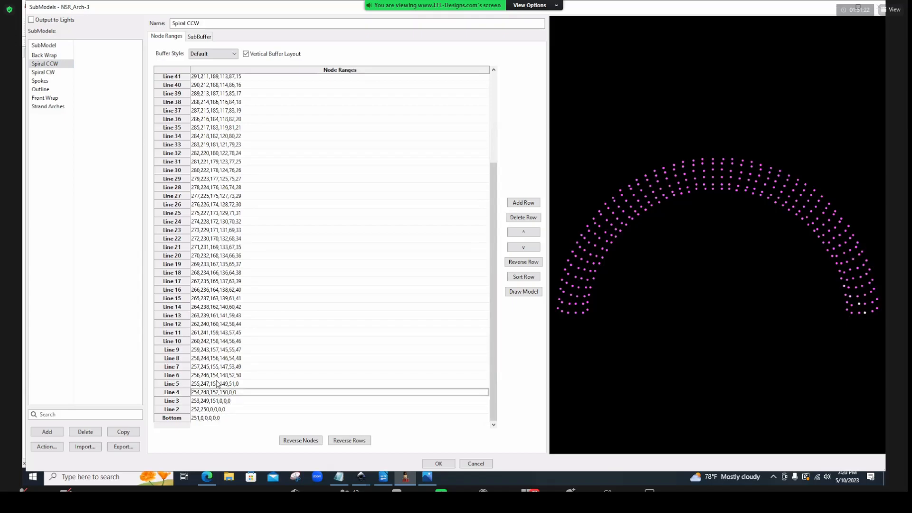
{"action": "left_click", "coordinate": [218, 370]}
{"action": "left_click", "coordinate": [218, 360]}
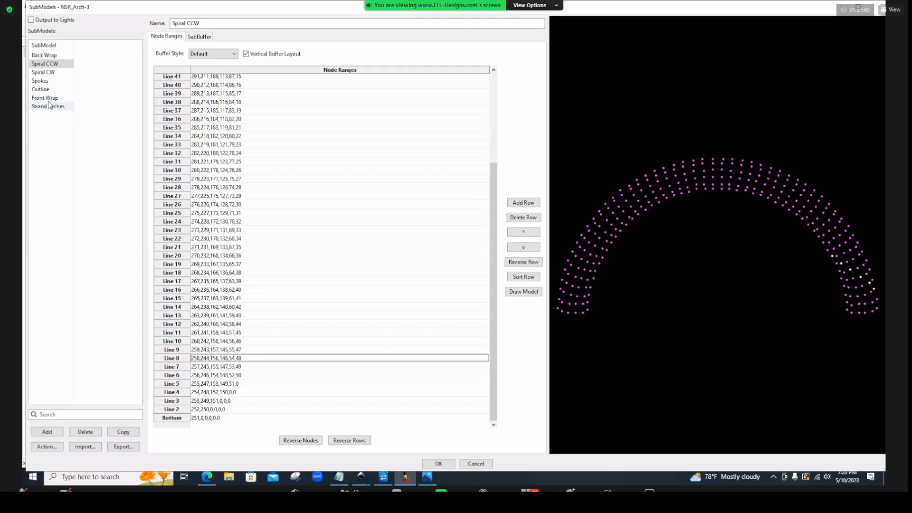
Try moving Front Wrap below Strand Arches in the submodel list, select both, and close the NSR_Arch-3 submodels without saving
{"action": "left_click_drag", "start_coordinate": [48, 99], "coordinate": [101, 234]}
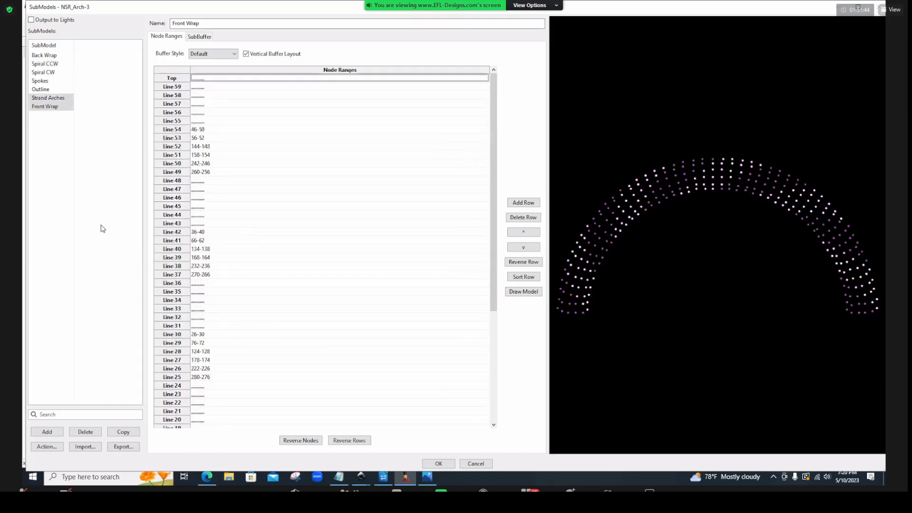
{"action": "left_click", "coordinate": [46, 116]}
{"action": "left_click", "coordinate": [47, 107], "text": "shift"}
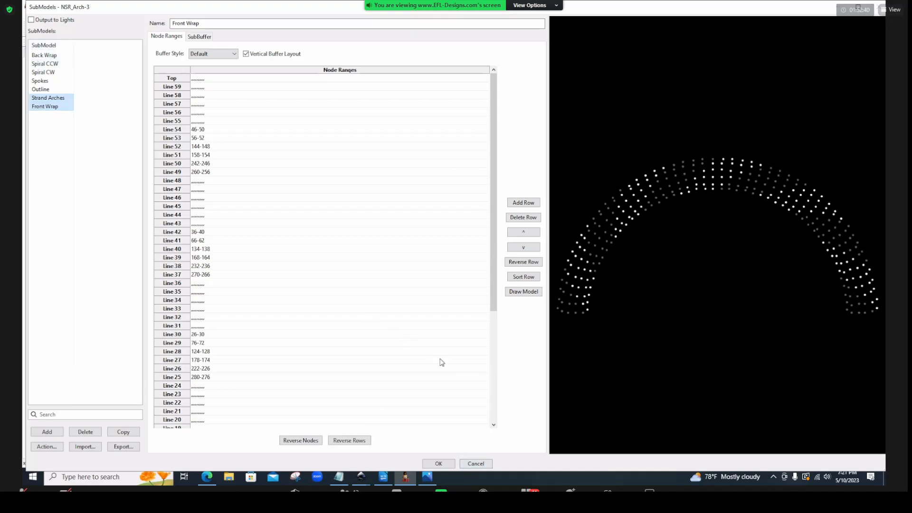
{"action": "left_click", "coordinate": [481, 465]}
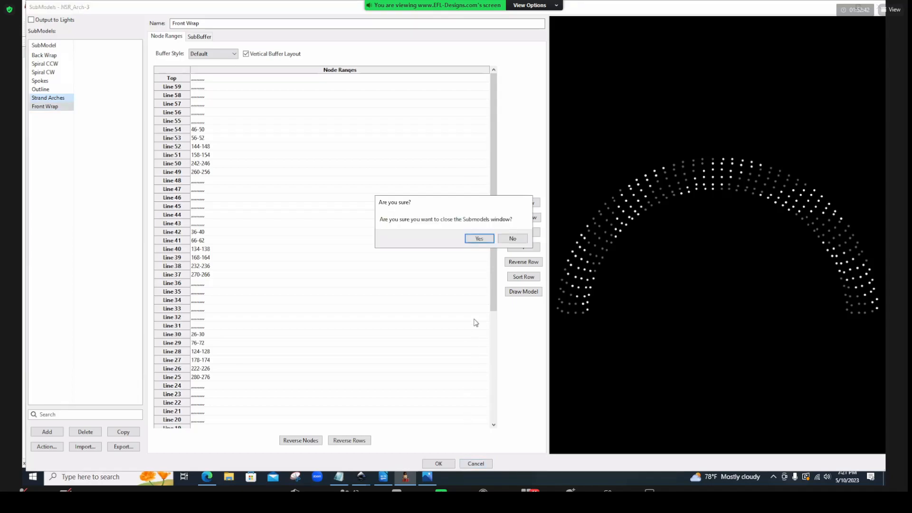
{"action": "left_click", "coordinate": [507, 237]}
Open the submodels of the Showstopper Spinner model and look through its full submodel list
{"action": "left_click", "coordinate": [520, 223]}
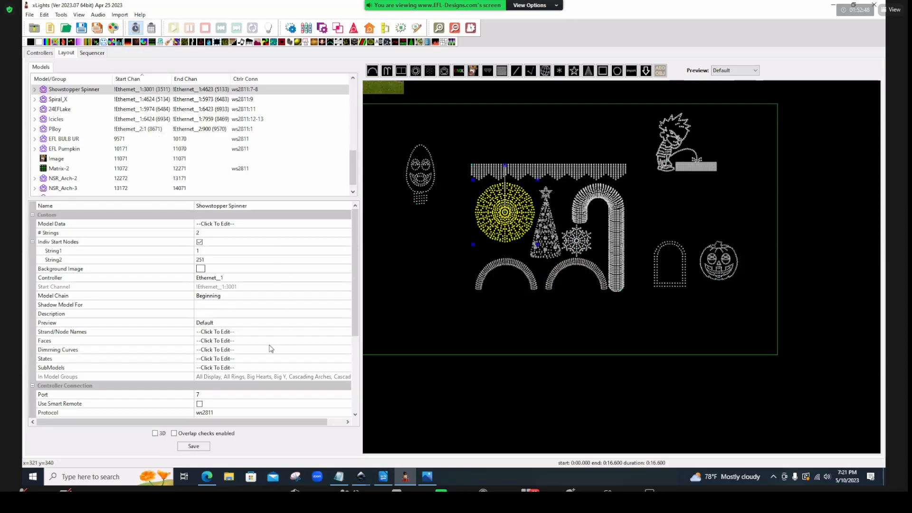
{"action": "left_click", "coordinate": [259, 369]}
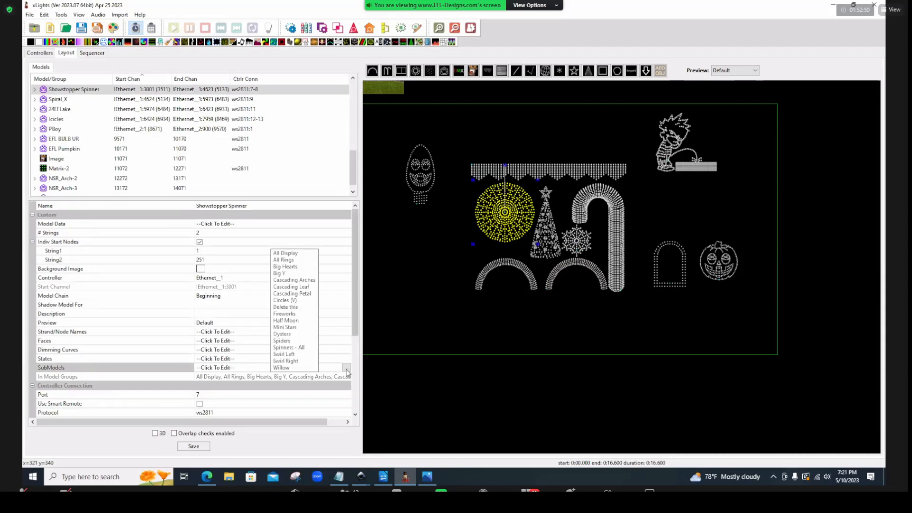
{"action": "left_click", "coordinate": [346, 367]}
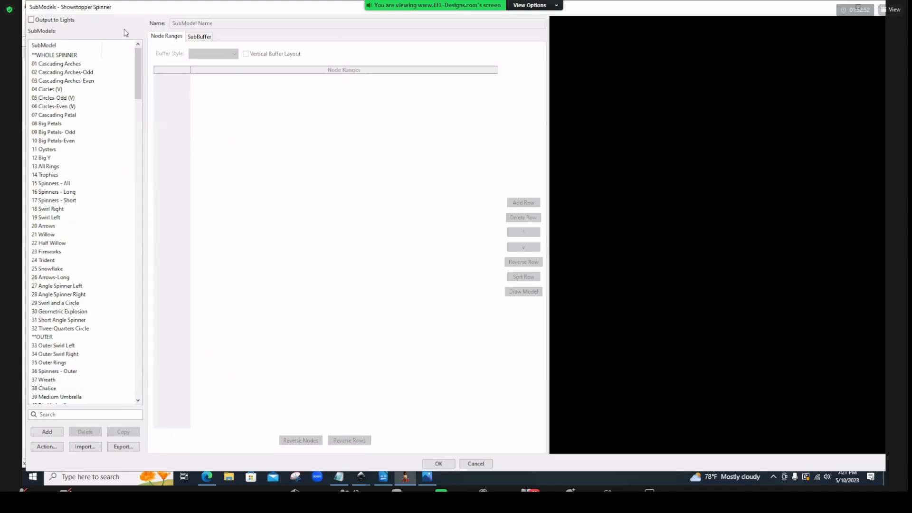
{"action": "left_click_drag", "start_coordinate": [139, 75], "coordinate": [135, 239]}
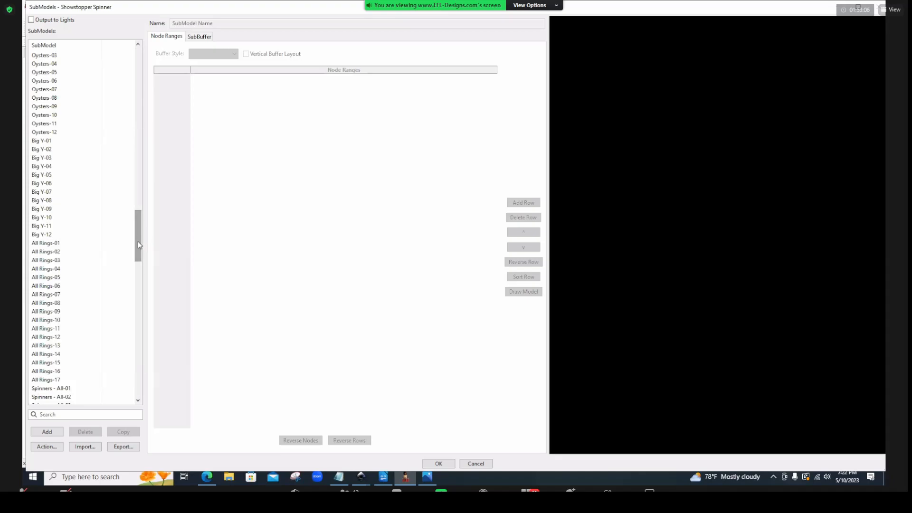
{"action": "left_click_drag", "start_coordinate": [138, 245], "coordinate": [150, 82]}
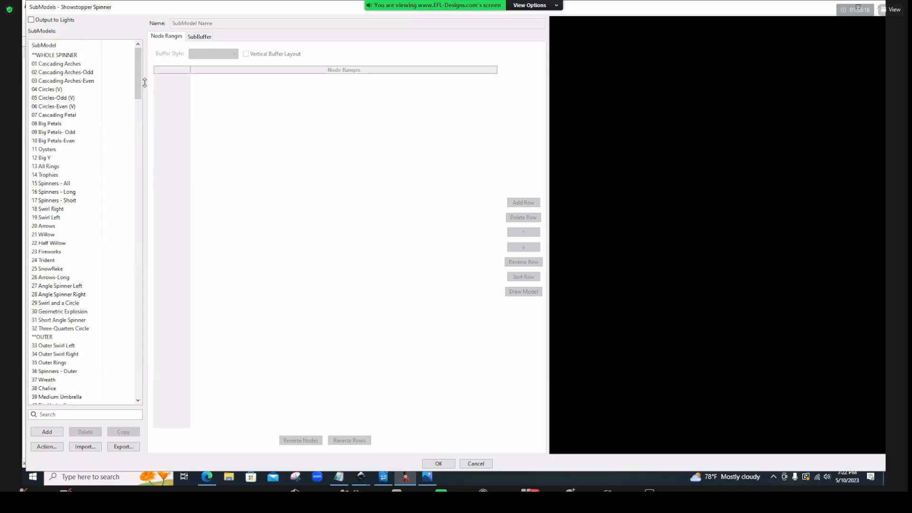
Examine the **WHOLE SPINNER heading entry and the other section headings that group the spinner's submodels
{"action": "left_click", "coordinate": [65, 55]}
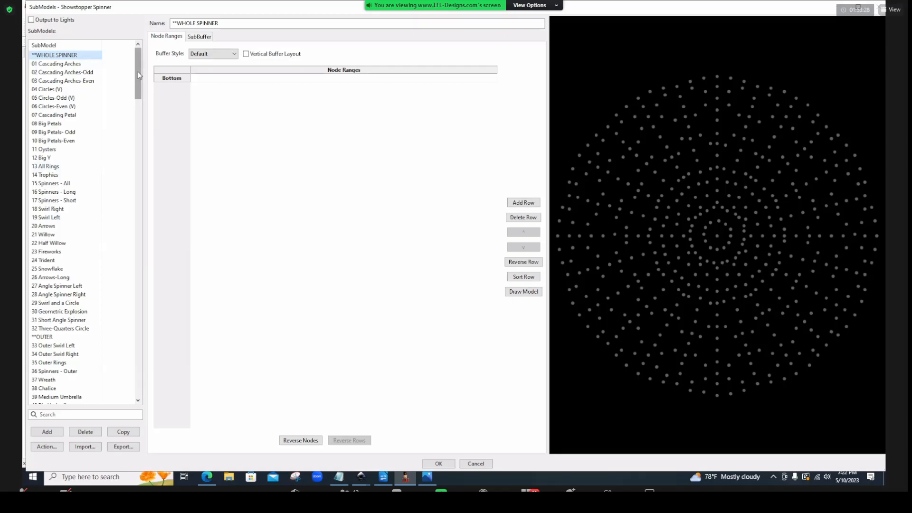
{"action": "left_click_drag", "start_coordinate": [139, 76], "coordinate": [136, 102]}
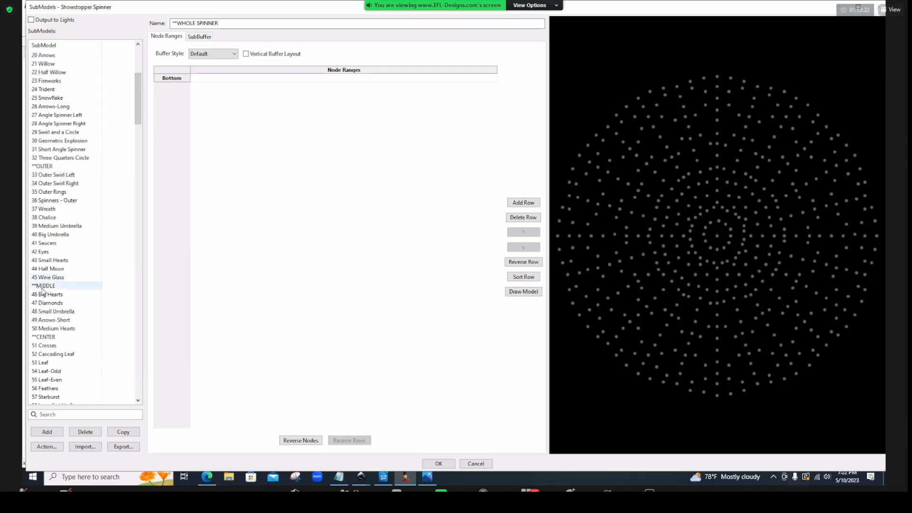
{"action": "left_click_drag", "start_coordinate": [137, 100], "coordinate": [139, 113]}
{"action": "scroll", "coordinate": [114, 76], "scroll_direction": "up", "scroll_amount": 10}
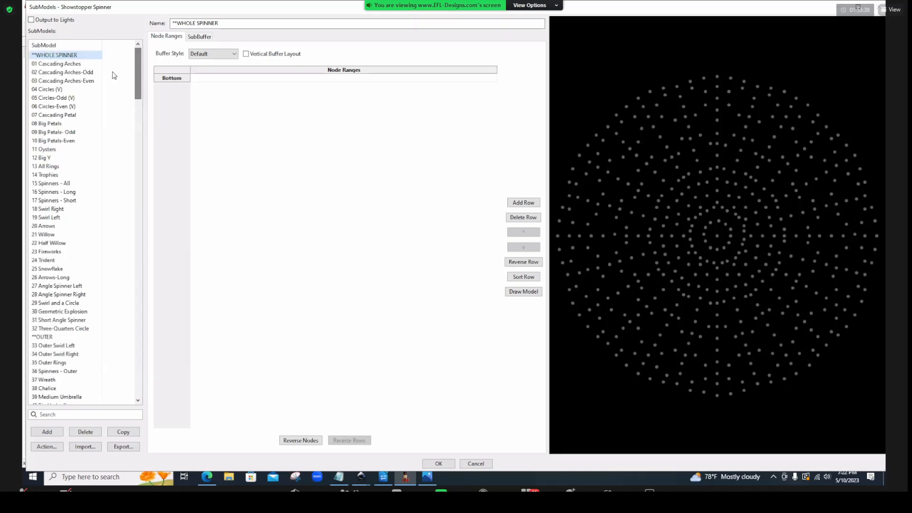
Examine the spinner submodels 01 Cascading Arches, 42 Eyes, 50 Medium Hearts and 51 Crosses, and look through the section groups around them
{"action": "left_click", "coordinate": [54, 63]}
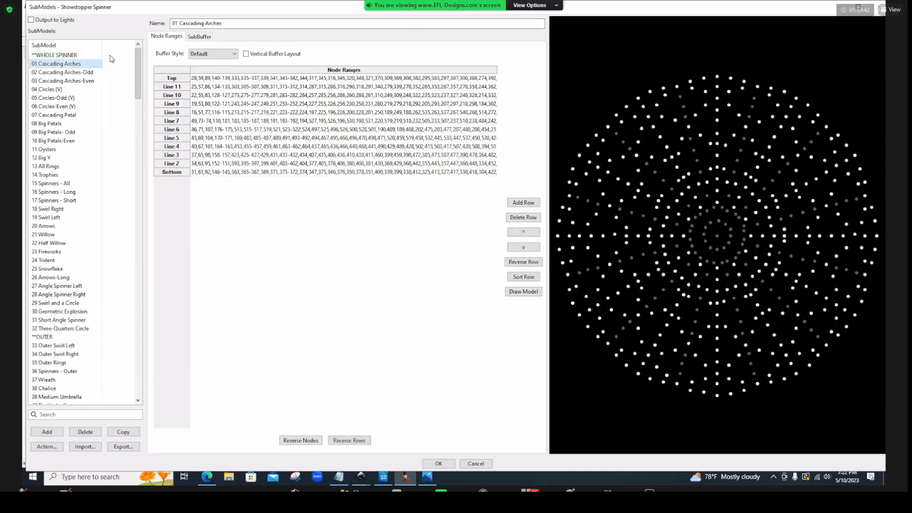
{"action": "scroll", "coordinate": [49, 212], "scroll_direction": "down", "scroll_amount": 8}
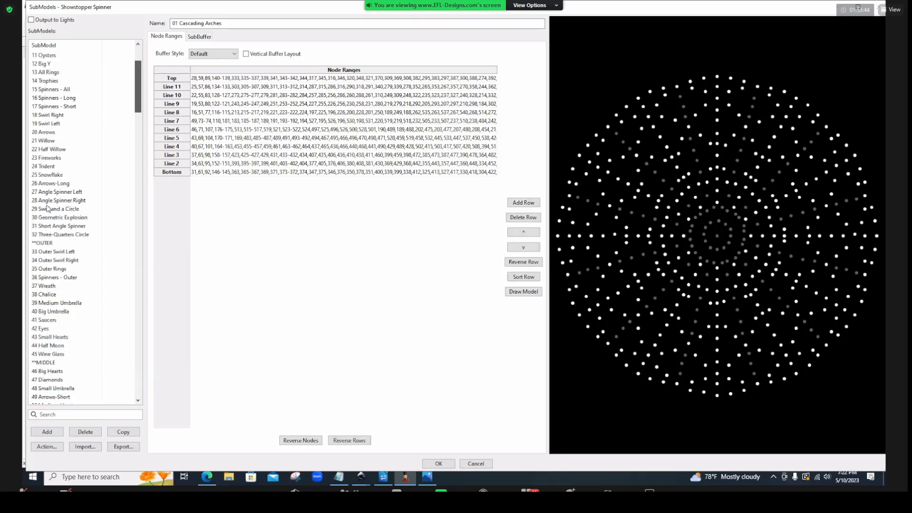
{"action": "left_click", "coordinate": [50, 210]}
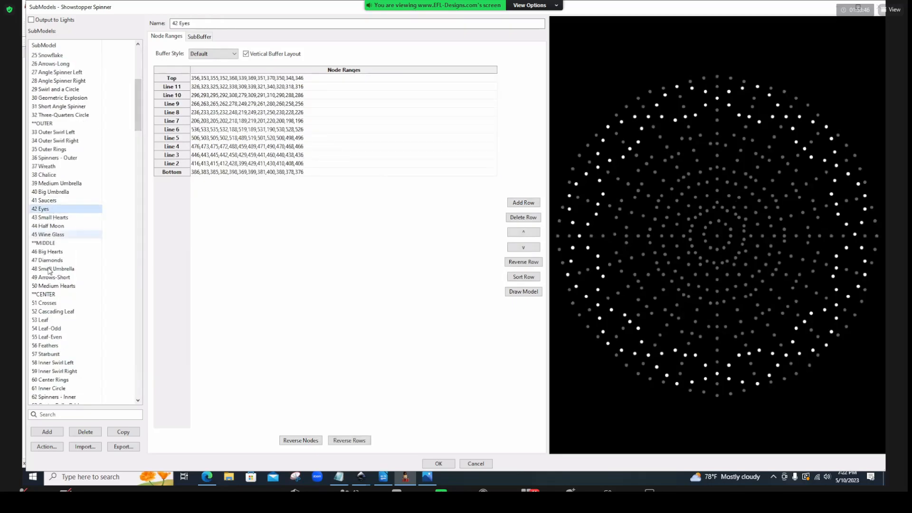
{"action": "left_click", "coordinate": [53, 286]}
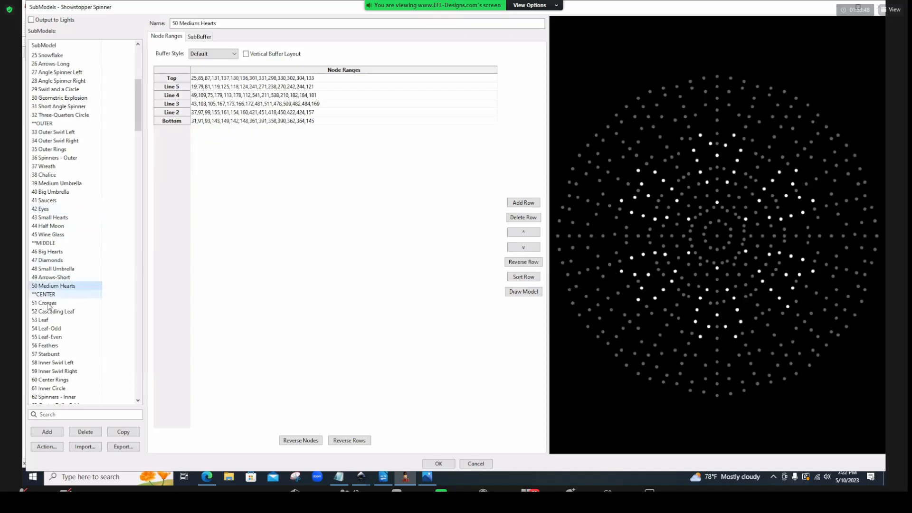
{"action": "left_click", "coordinate": [48, 304]}
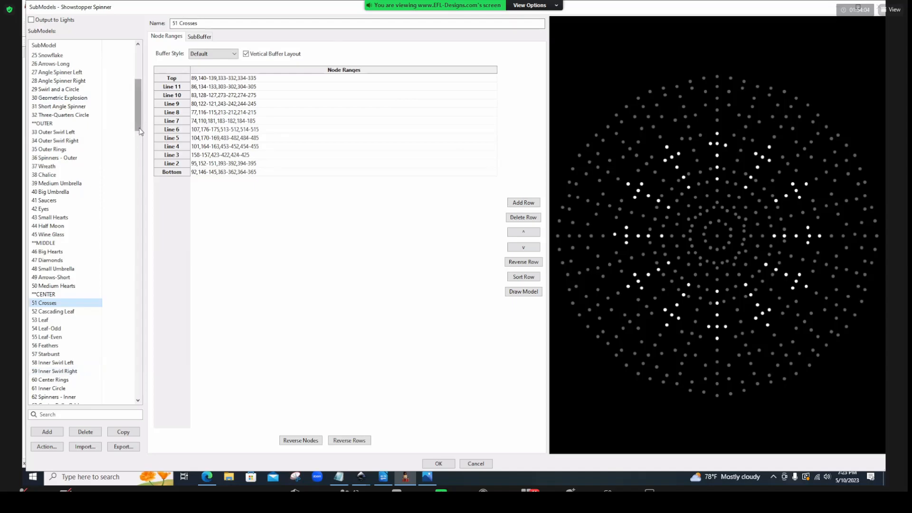
{"action": "scroll", "coordinate": [140, 141], "scroll_direction": "down", "scroll_amount": 4}
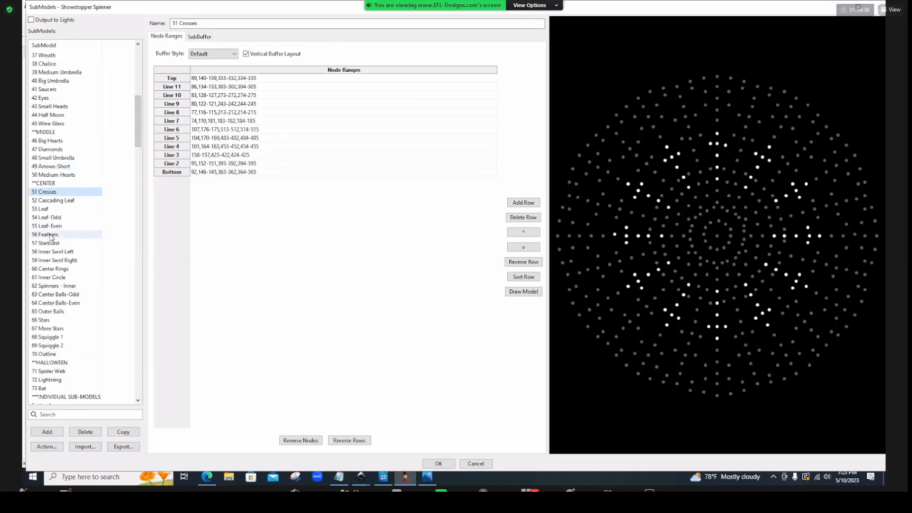
{"action": "scroll", "coordinate": [138, 109], "scroll_direction": "down", "scroll_amount": 2}
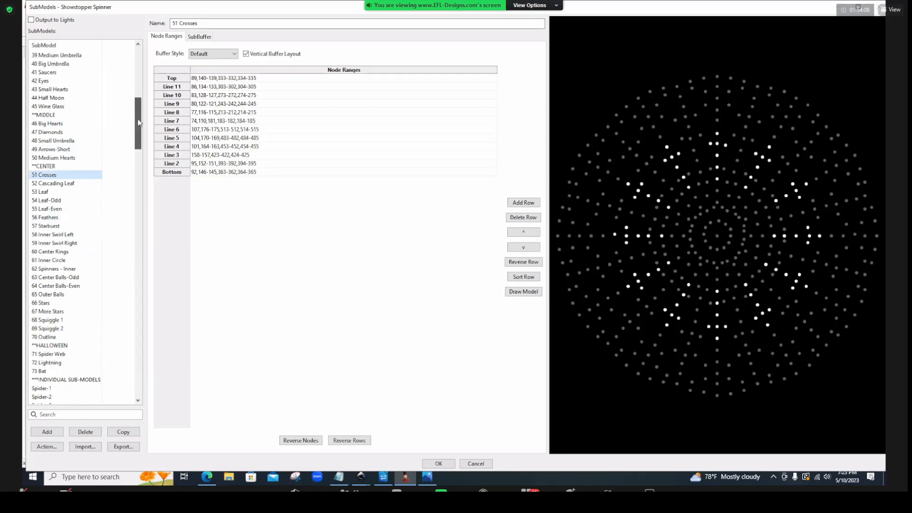
{"action": "left_click_drag", "start_coordinate": [138, 107], "coordinate": [138, 48]}
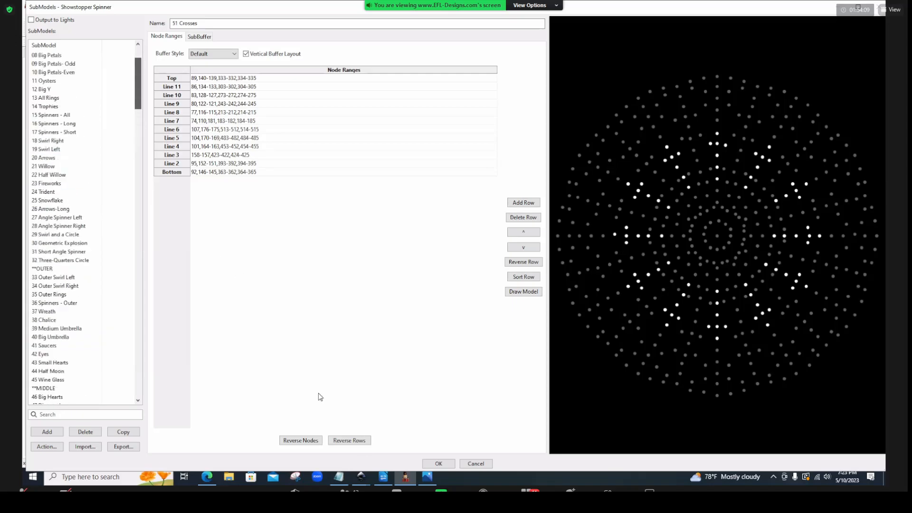
Close the Showstopper Spinner submodels without saving
{"action": "left_click", "coordinate": [476, 465]}
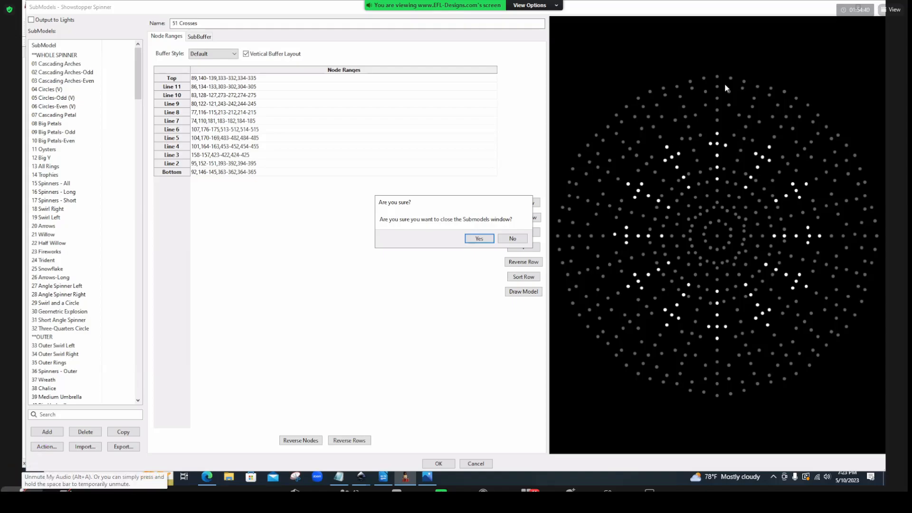
{"action": "left_click", "coordinate": [507, 241]}
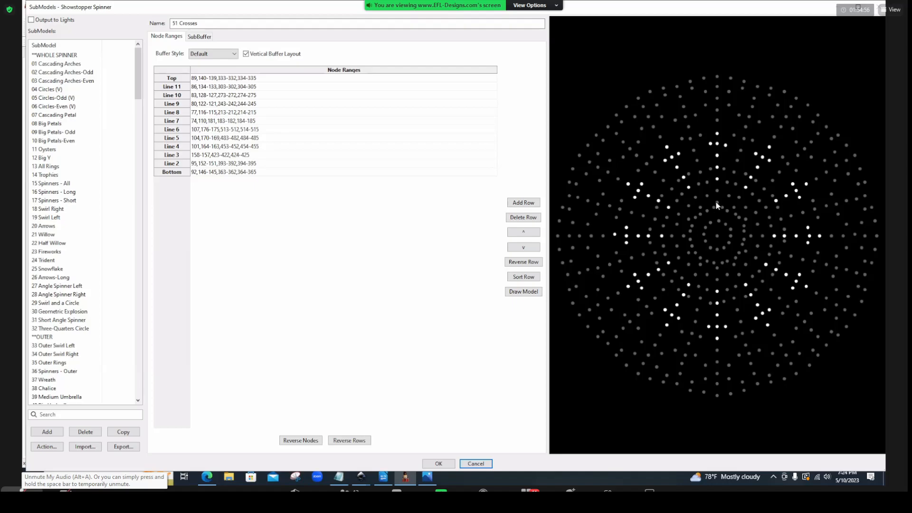
{"action": "mouse_move", "coordinate": [726, 225]}
{"action": "key", "text": "alt+a"}
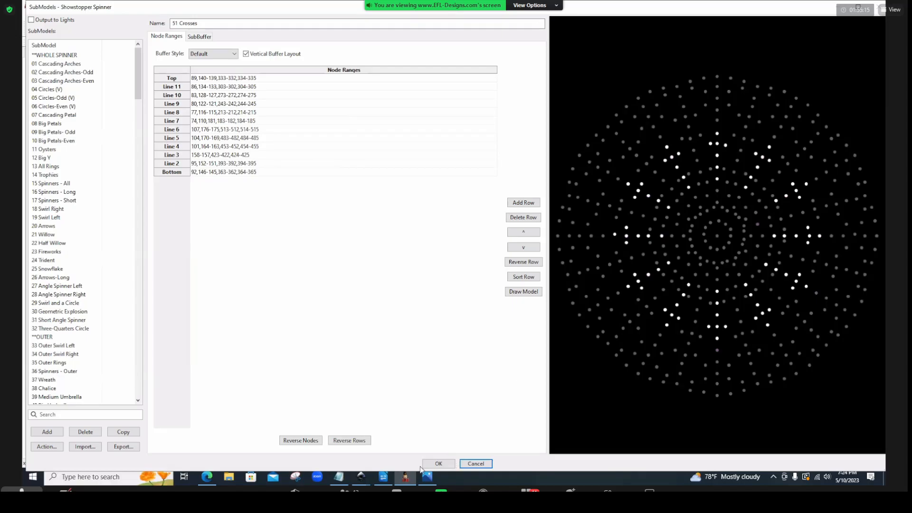
{"action": "left_click", "coordinate": [476, 463]}
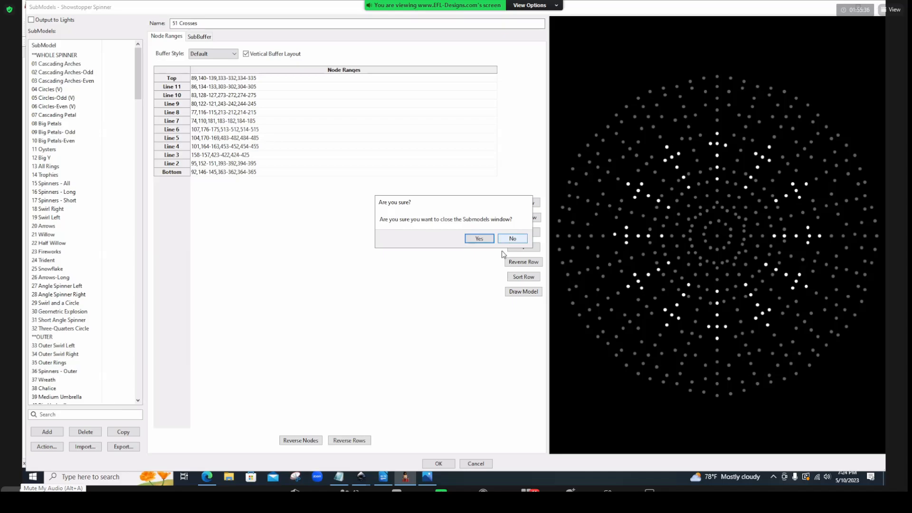
{"action": "key", "text": "alt+a"}
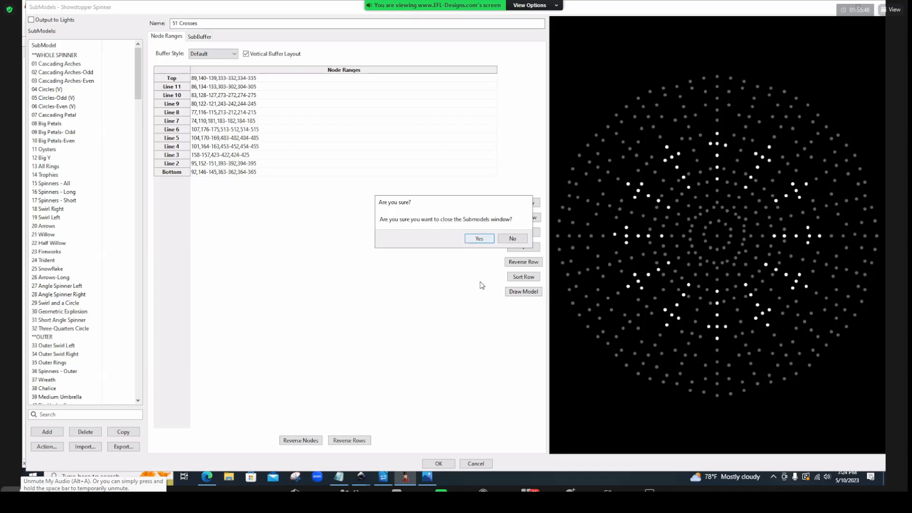
{"action": "key", "text": "Return"}
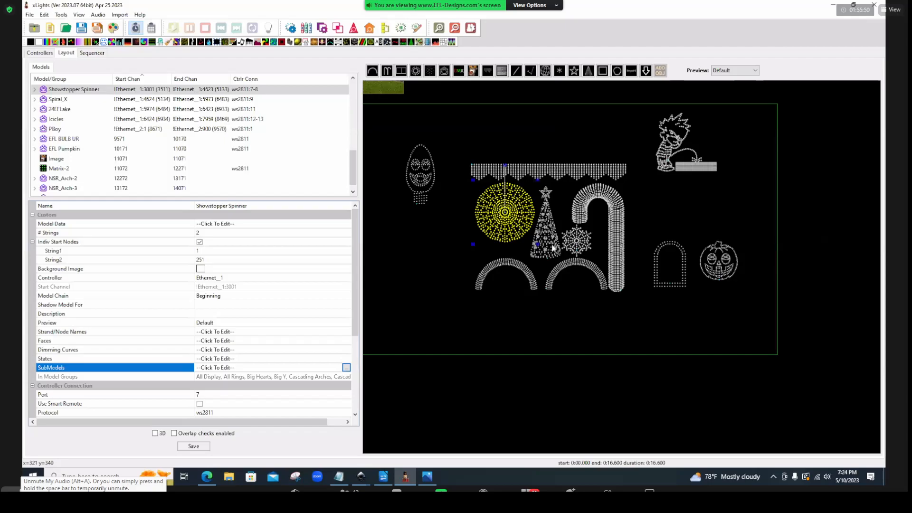
Open the submodels of the NSR_Arch-3 model and examine the Front Wrap submodel's rows from Top to Bottom
{"action": "left_click", "coordinate": [572, 268]}
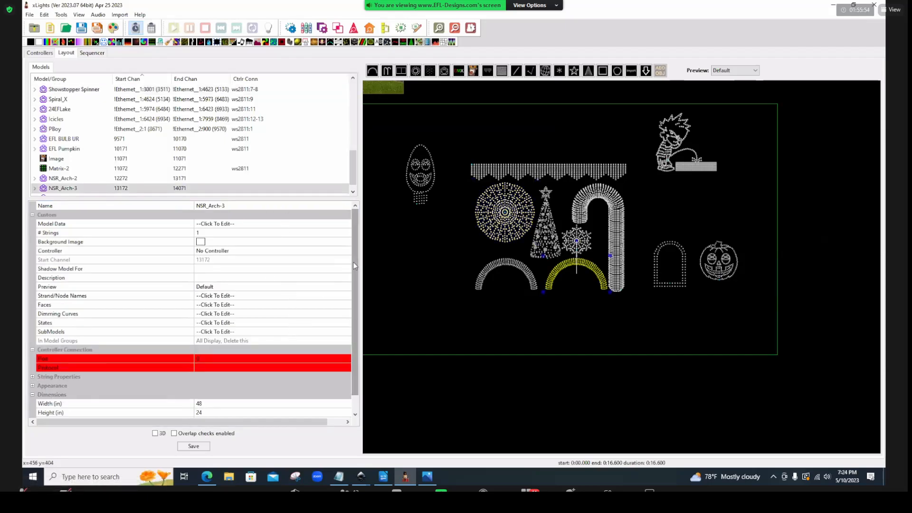
{"action": "left_click", "coordinate": [326, 335]}
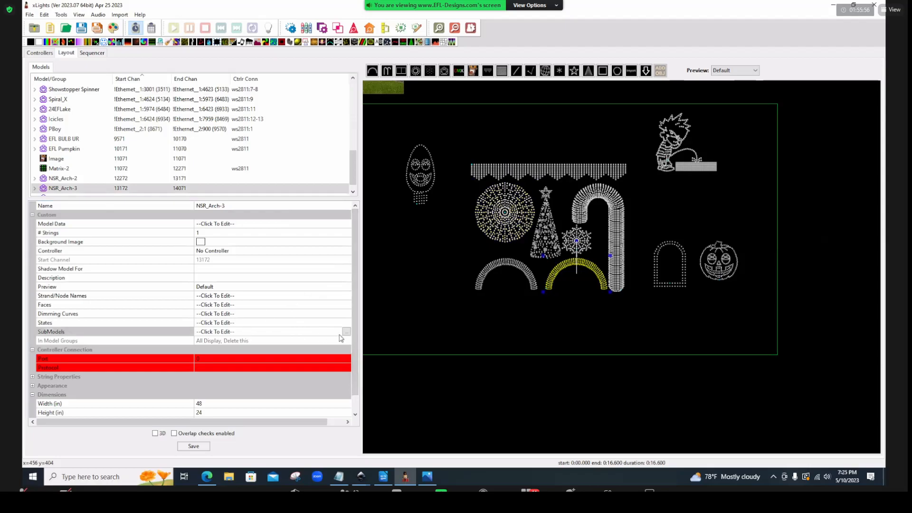
{"action": "left_click", "coordinate": [347, 331]}
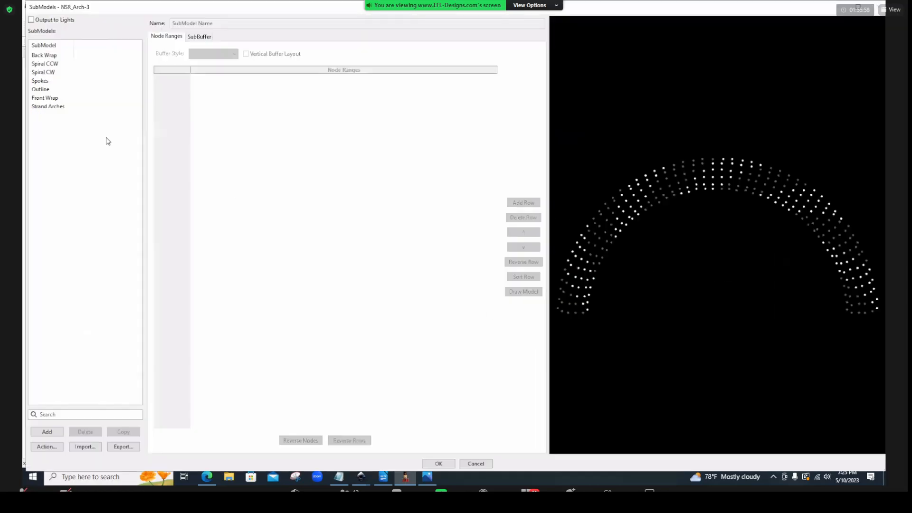
{"action": "left_click", "coordinate": [46, 99]}
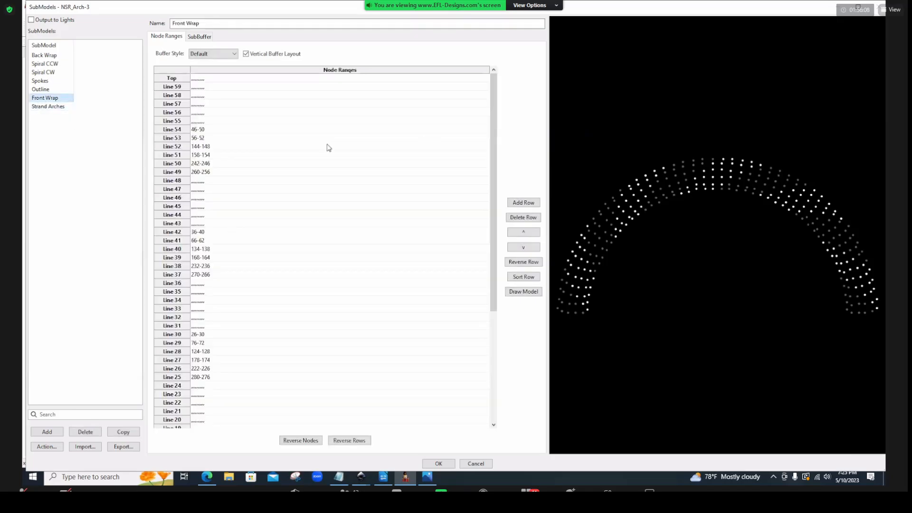
{"action": "left_click_drag", "start_coordinate": [495, 168], "coordinate": [496, 307]}
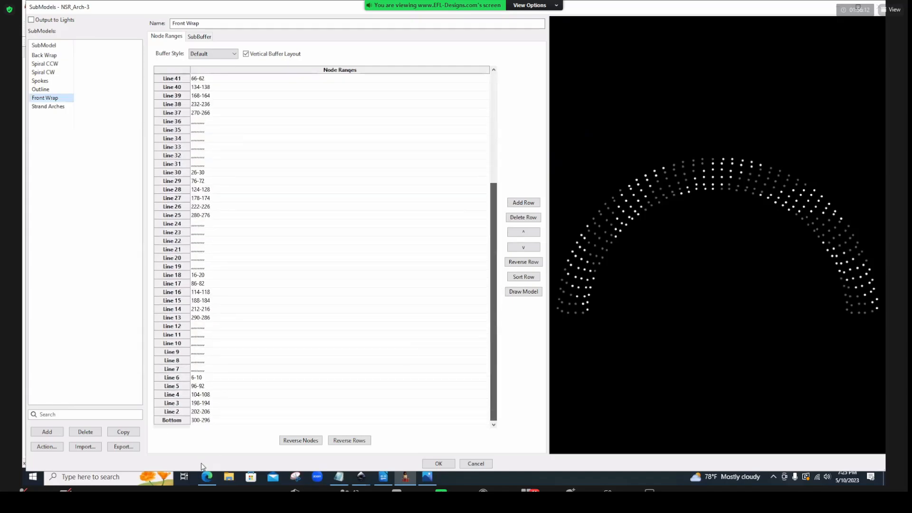
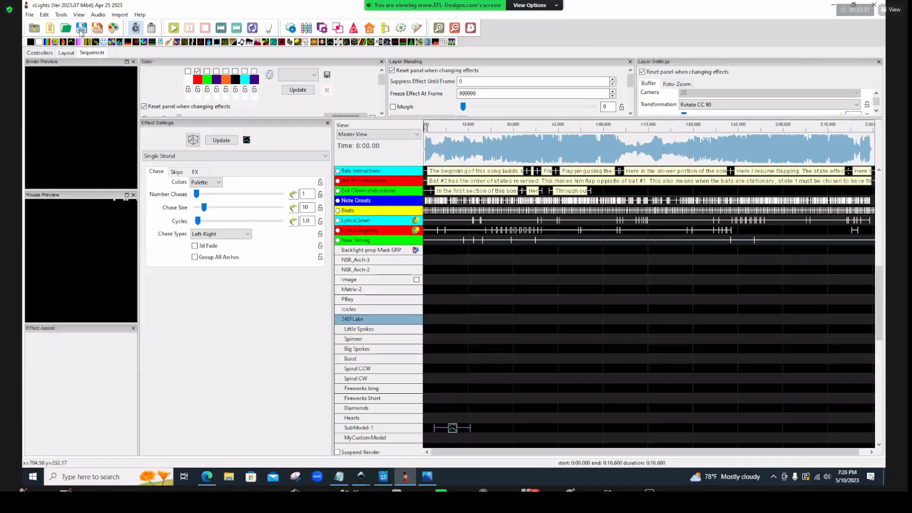
Check that the Effect Assist window is enabled and select the Single Strand effect on 24EFLake's SubModel-1 row to preview its buffer
{"action": "left_click", "coordinate": [78, 14]}
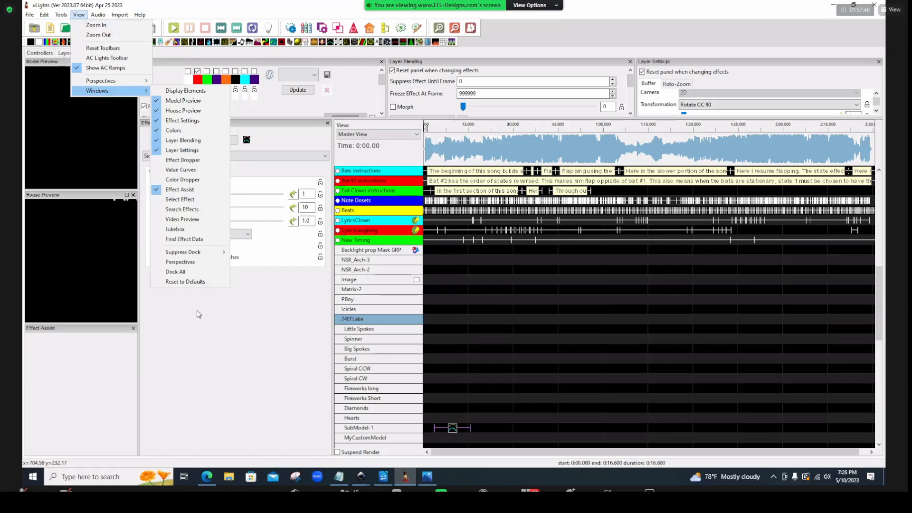
{"action": "left_click", "coordinate": [453, 429]}
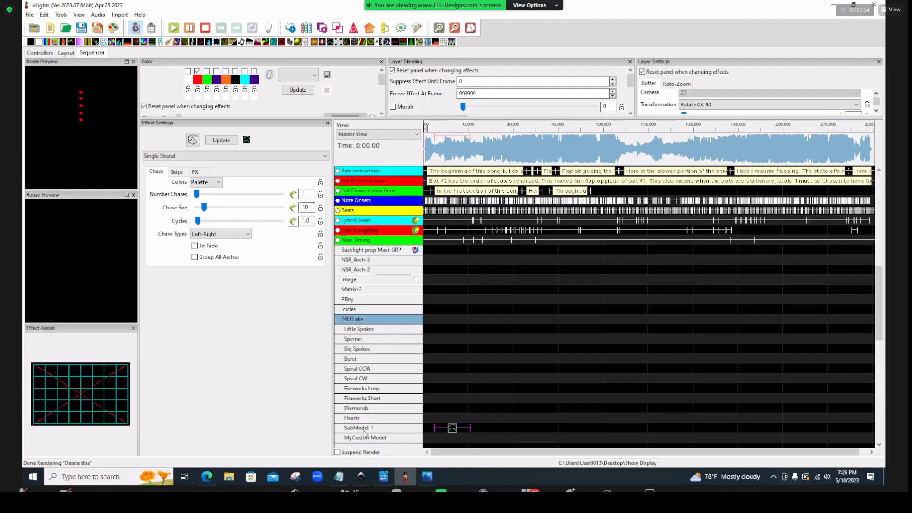
Place a short On effect near the start of NSR_Arch-2's Front Wrap row and widen the preview and Effect Assist panels
{"action": "left_click_drag", "start_coordinate": [882, 320], "coordinate": [880, 243]}
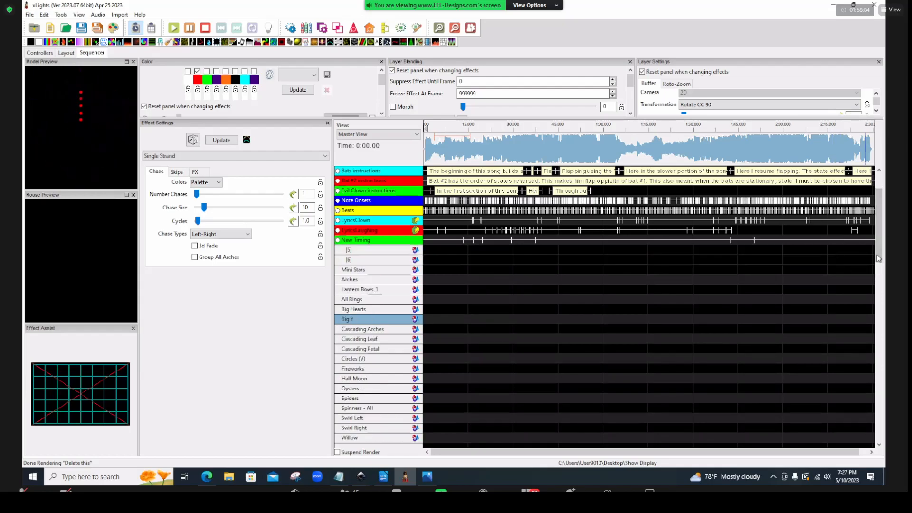
{"action": "scroll", "coordinate": [536, 380], "scroll_direction": "down", "scroll_amount": 4}
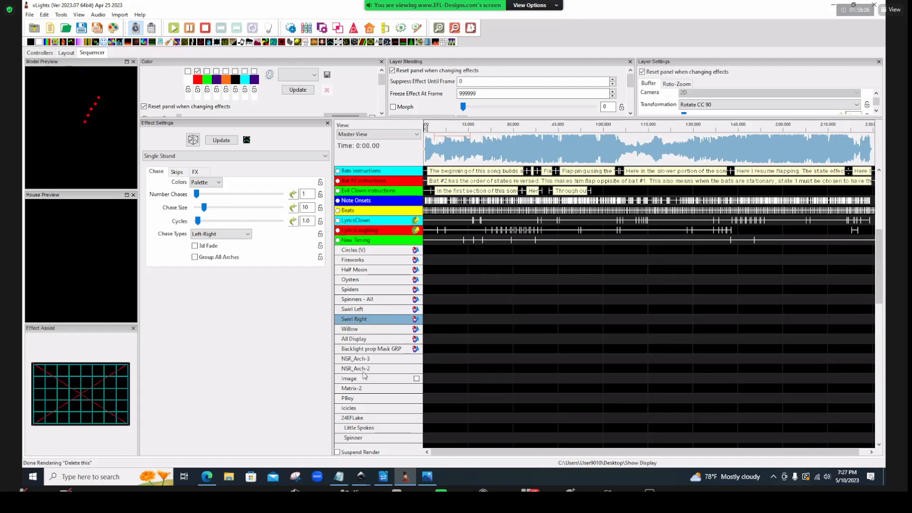
{"action": "double_click", "coordinate": [367, 370]}
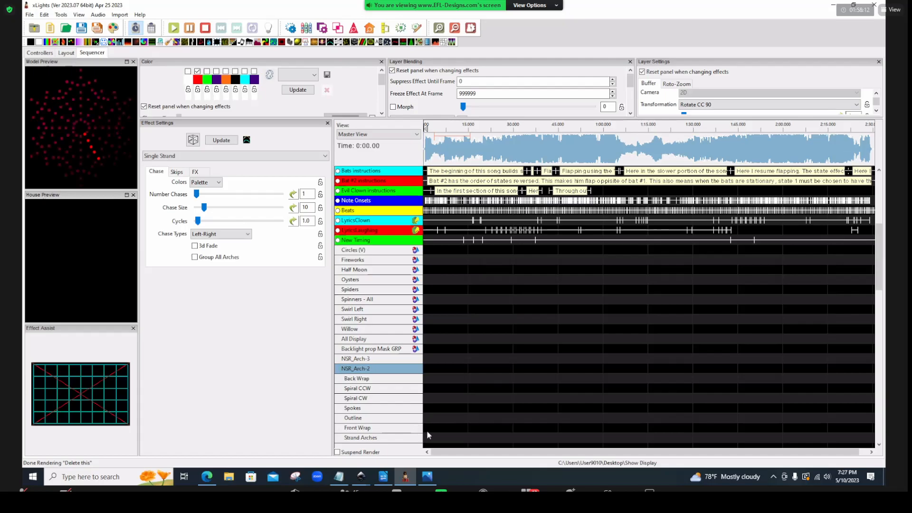
{"action": "left_click", "coordinate": [431, 429]}
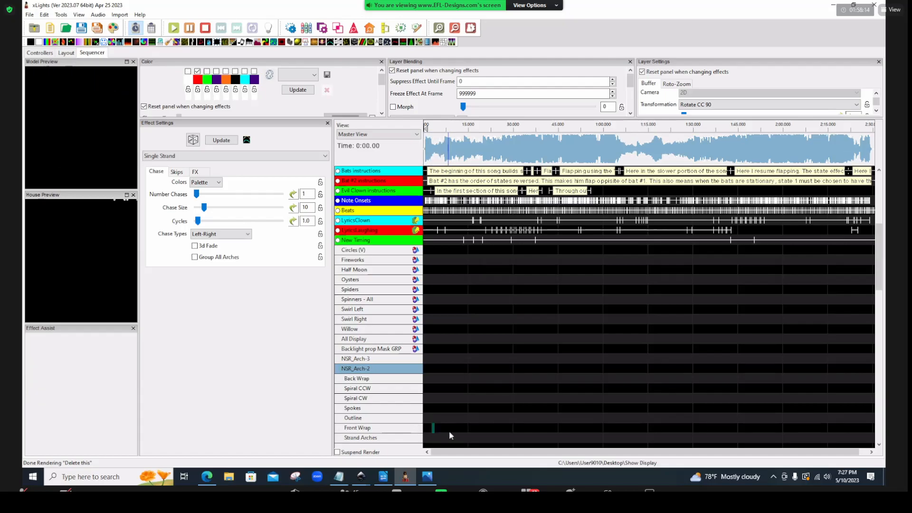
{"action": "key", "text": "o"}
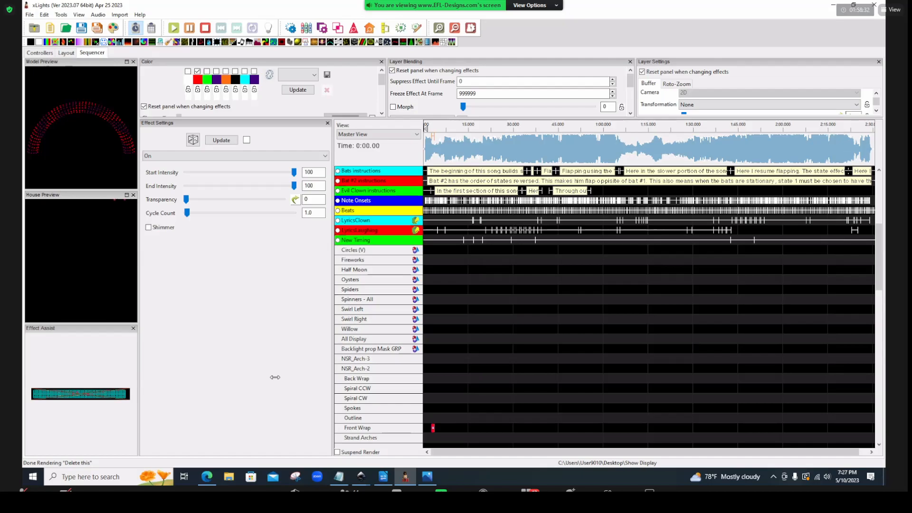
{"action": "left_click_drag", "start_coordinate": [139, 391], "coordinate": [275, 391]}
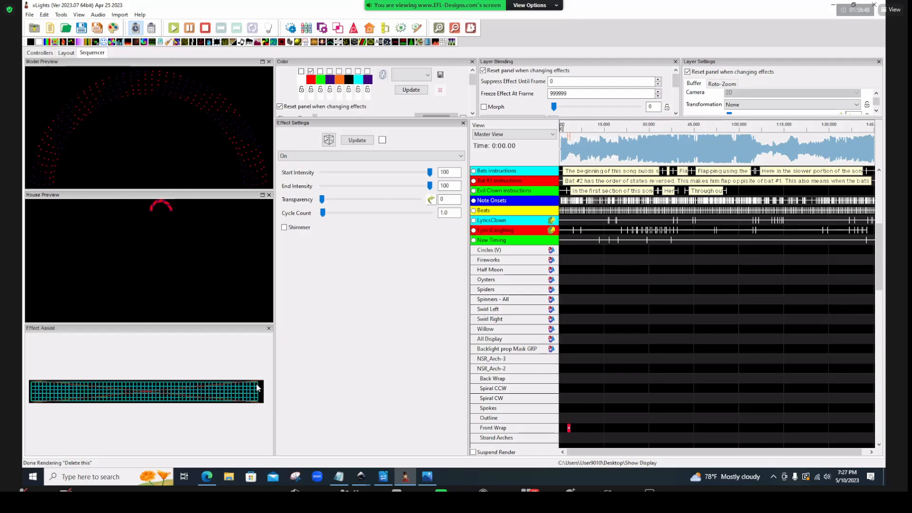
Recheck the Front Wrap rows in the layout's NSR_Arch-3 submodels, close them without saving, and return to the sequence
{"action": "left_click", "coordinate": [66, 53]}
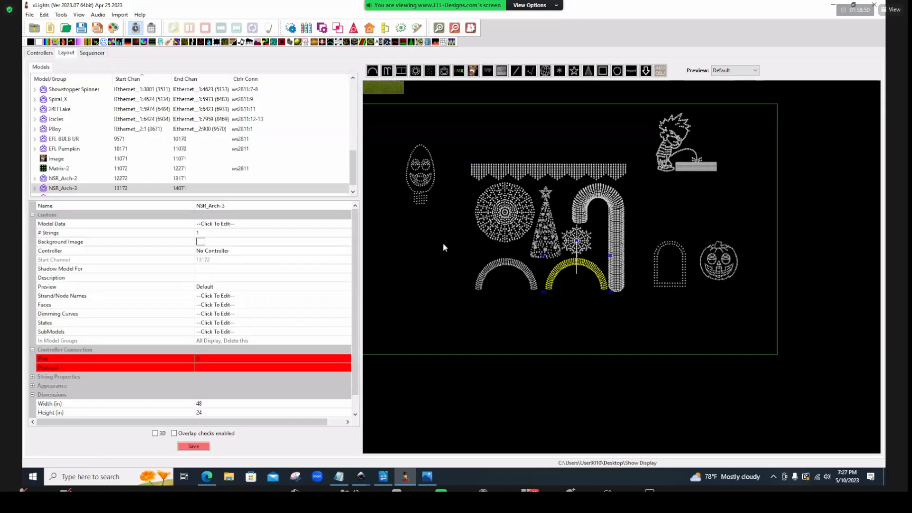
{"action": "left_click", "coordinate": [246, 333]}
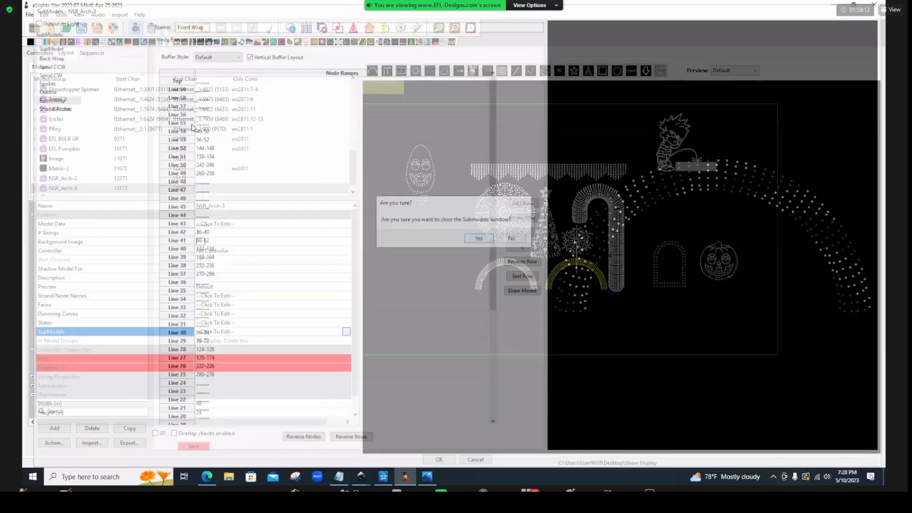
{"action": "left_click", "coordinate": [102, 54]}
Replace Front Wrap's On effect with Single Strand, extend it to about 18 seconds, and move it to the sequence start
{"action": "left_click", "coordinate": [569, 427]}
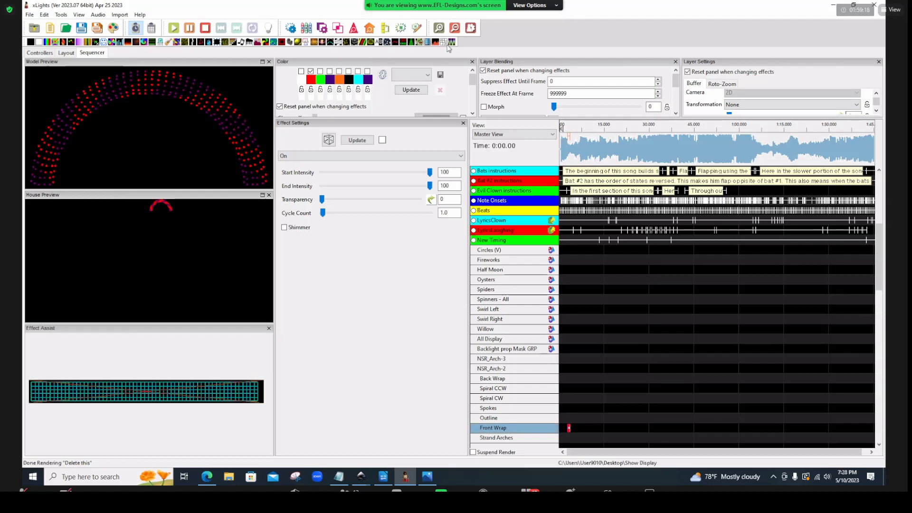
{"action": "left_click", "coordinate": [330, 46]}
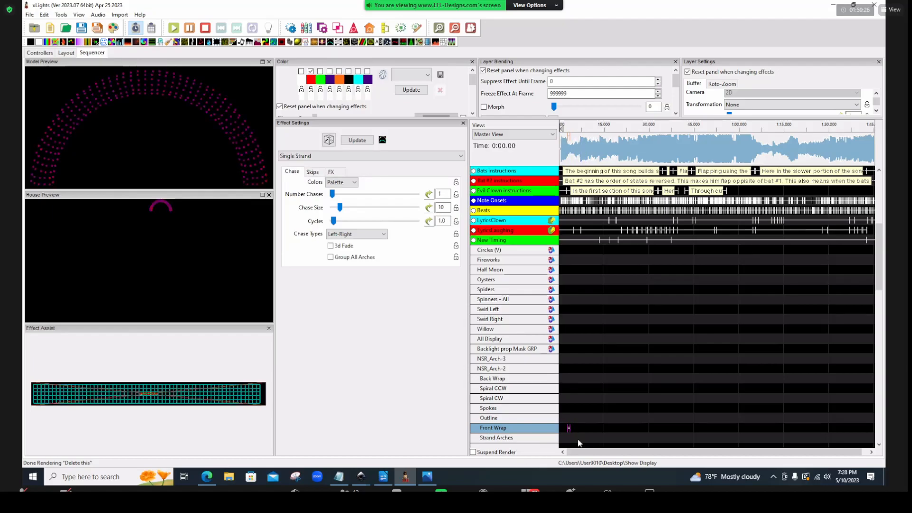
{"action": "left_click_drag", "start_coordinate": [570, 428], "coordinate": [620, 429]}
{"action": "scroll", "coordinate": [881, 287], "scroll_direction": "down", "scroll_amount": 5}
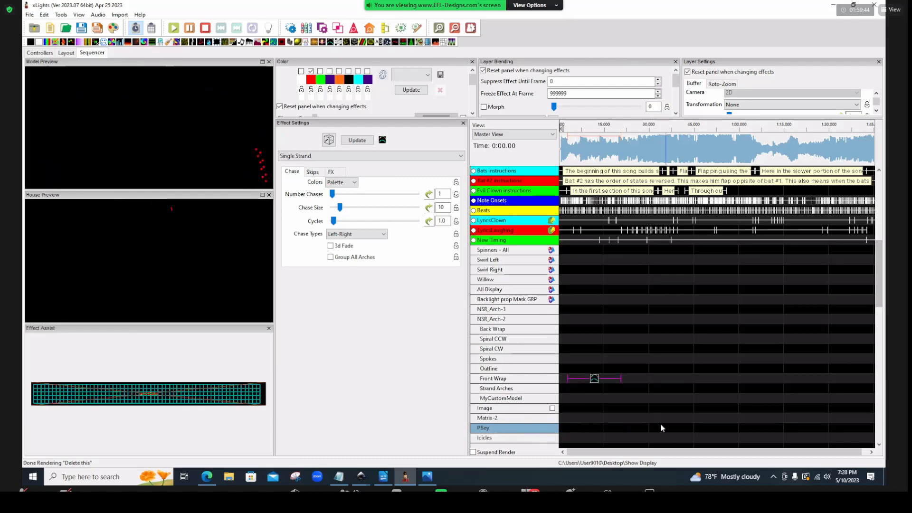
{"action": "left_click_drag", "start_coordinate": [593, 380], "coordinate": [580, 386]}
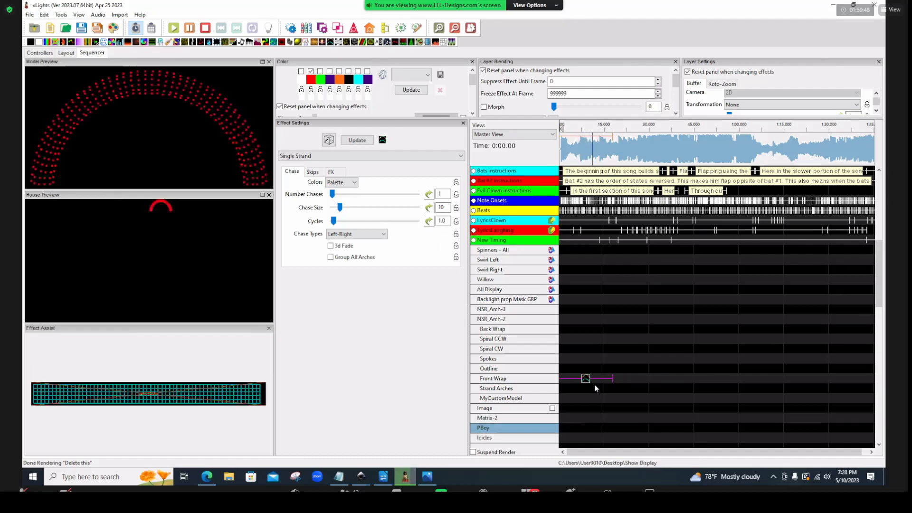
Copy the Front Wrap's Single Strand effect onto NSR_Arch-2's Back Wrap row and align it with the sequence start
{"action": "left_click", "coordinate": [570, 328]}
{"action": "key", "text": "ctrl+v"}
{"action": "left_click_drag", "start_coordinate": [596, 334], "coordinate": [586, 334]}
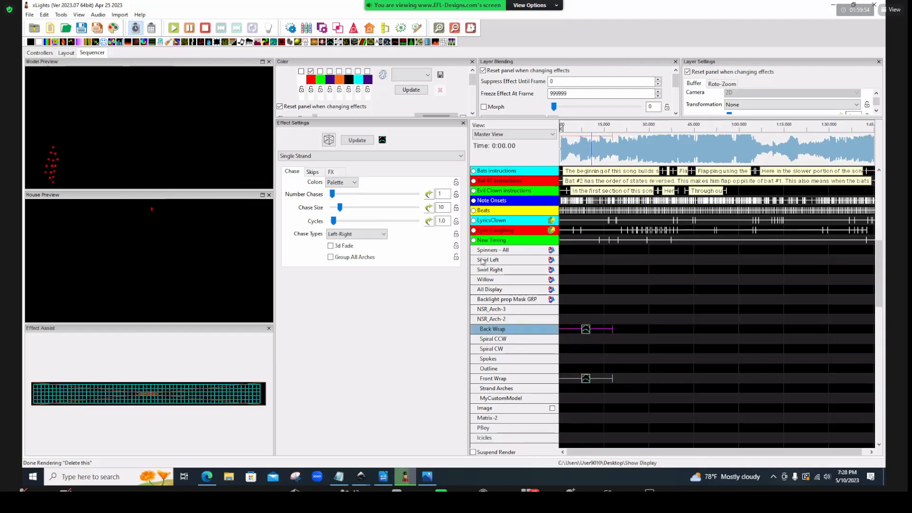
Recolor the Back Wrap's Single Strand effect to purple only and enable Persistent in its buffer settings
{"action": "left_click", "coordinate": [330, 71]}
{"action": "left_click", "coordinate": [311, 71]}
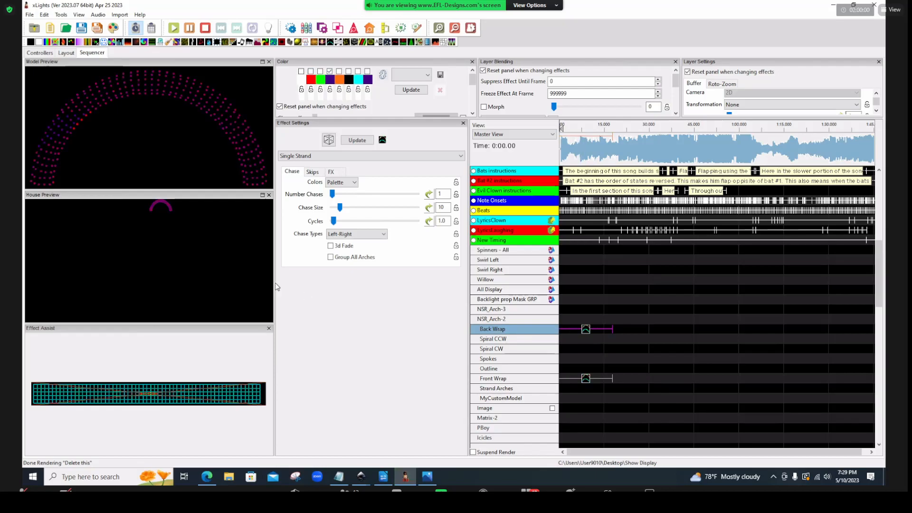
{"action": "left_click", "coordinate": [877, 111]}
{"action": "left_click", "coordinate": [876, 111]}
{"action": "left_click", "coordinate": [876, 111]}
{"action": "left_click", "coordinate": [876, 111]}
{"action": "left_click", "coordinate": [876, 112]}
{"action": "left_click", "coordinate": [876, 111]}
{"action": "left_click", "coordinate": [689, 102]}
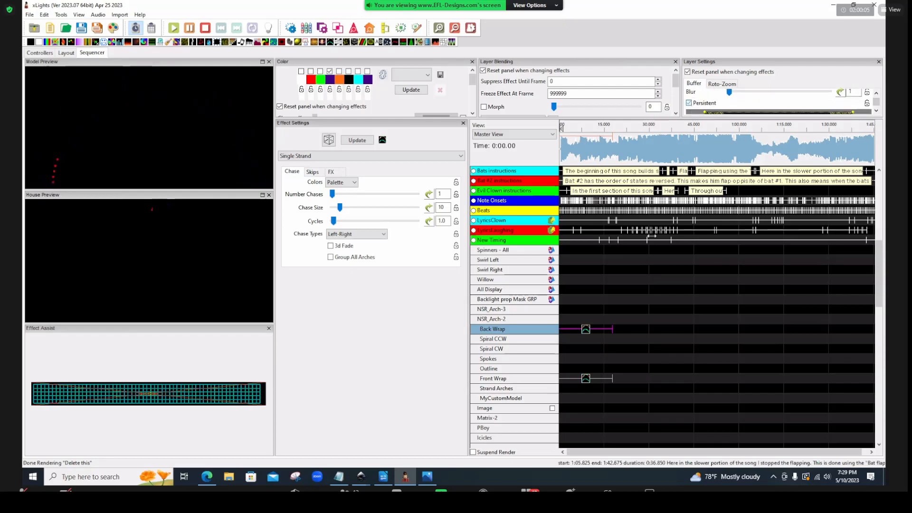
Compare the Front Wrap effect with the Back Wrap effect, and recolor the Back Wrap's Single Strand to cyan only
{"action": "left_click", "coordinate": [584, 381]}
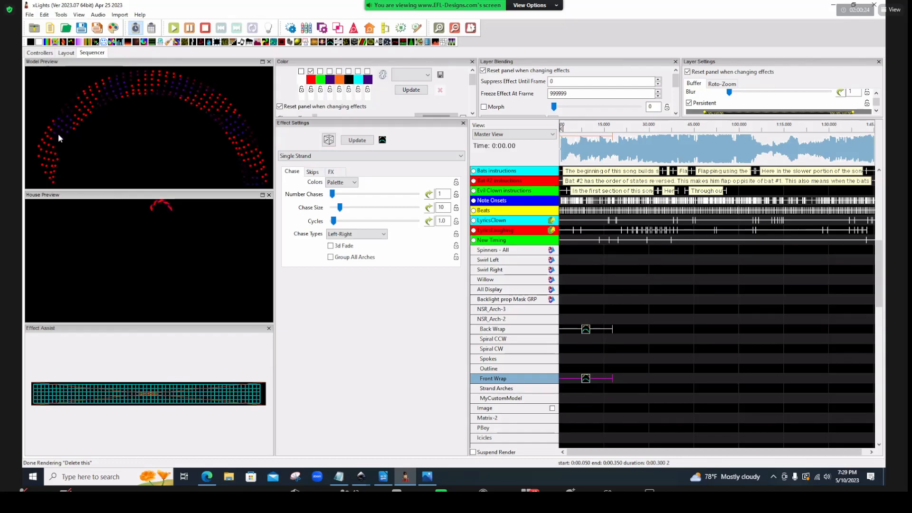
{"action": "left_click", "coordinate": [586, 330]}
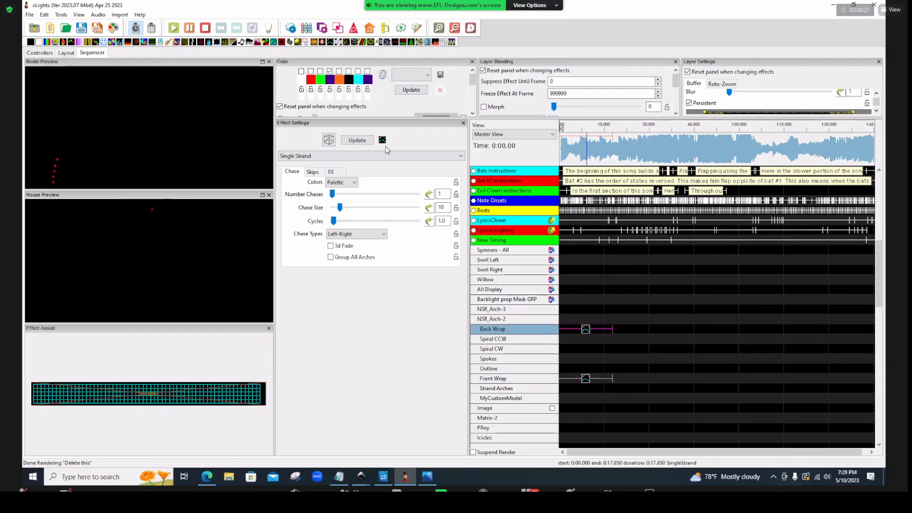
{"action": "left_click", "coordinate": [339, 71]}
{"action": "left_click", "coordinate": [358, 71]}
{"action": "left_click", "coordinate": [330, 71]}
{"action": "left_click", "coordinate": [339, 71]}
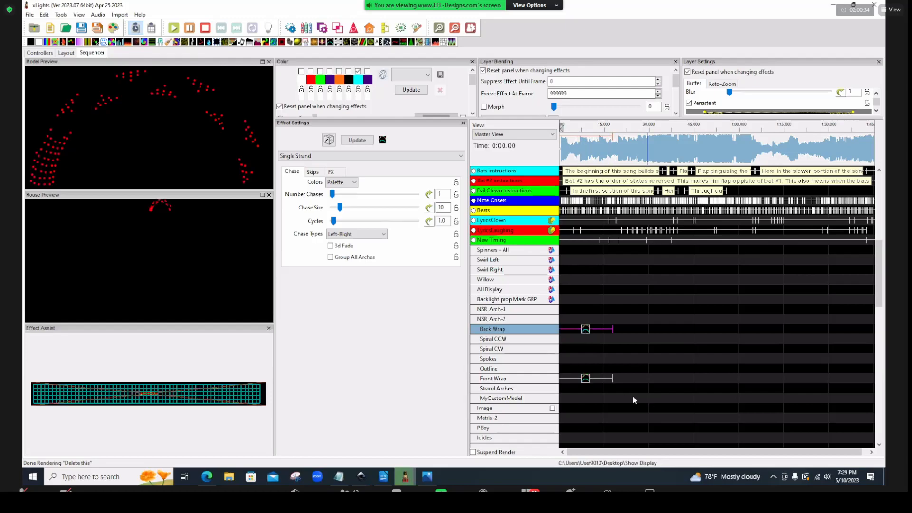
Recolor the Front Wrap's Single Strand effect to green only
{"action": "left_click", "coordinate": [587, 378]}
{"action": "left_click", "coordinate": [320, 71]}
{"action": "left_click", "coordinate": [311, 71]}
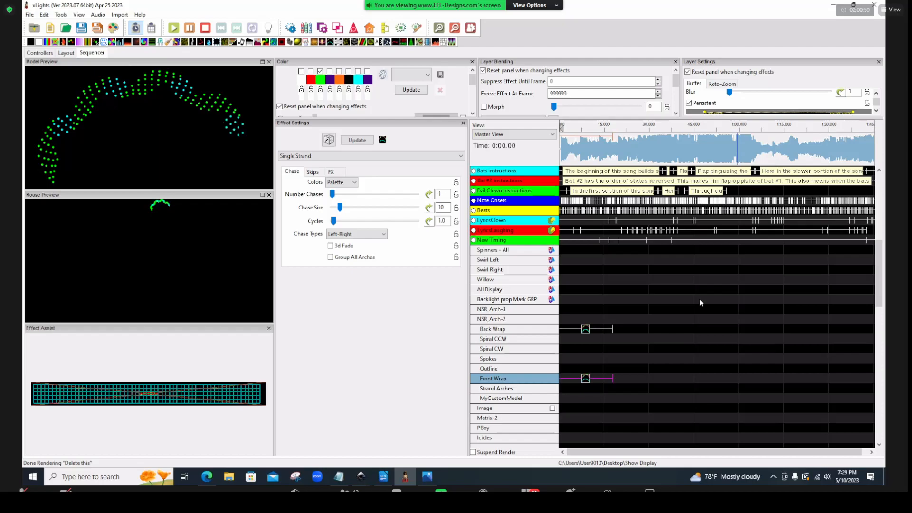
Open the NSR LG Candy Cane's submodels in the layout and review the Skewed Stripes rows down to the bottom line
{"action": "left_click", "coordinate": [66, 53]}
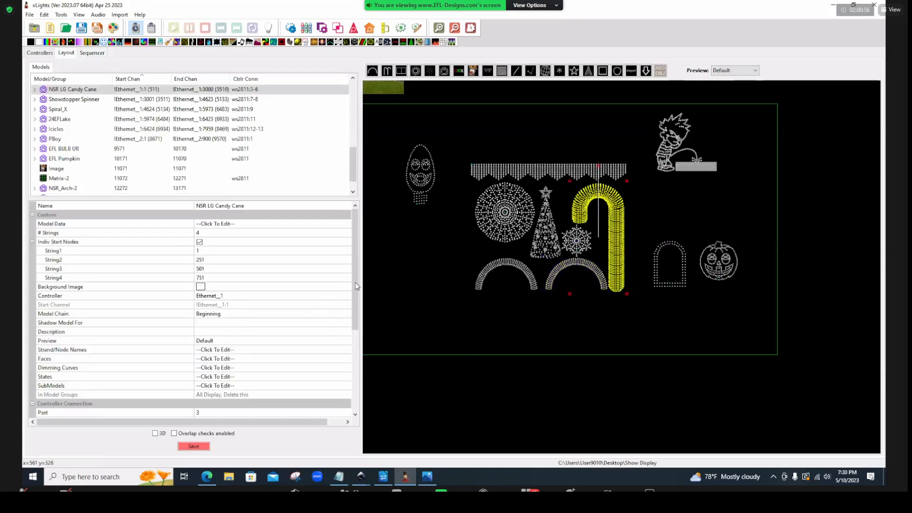
{"action": "scroll", "coordinate": [356, 310], "scroll_direction": "down", "scroll_amount": 2}
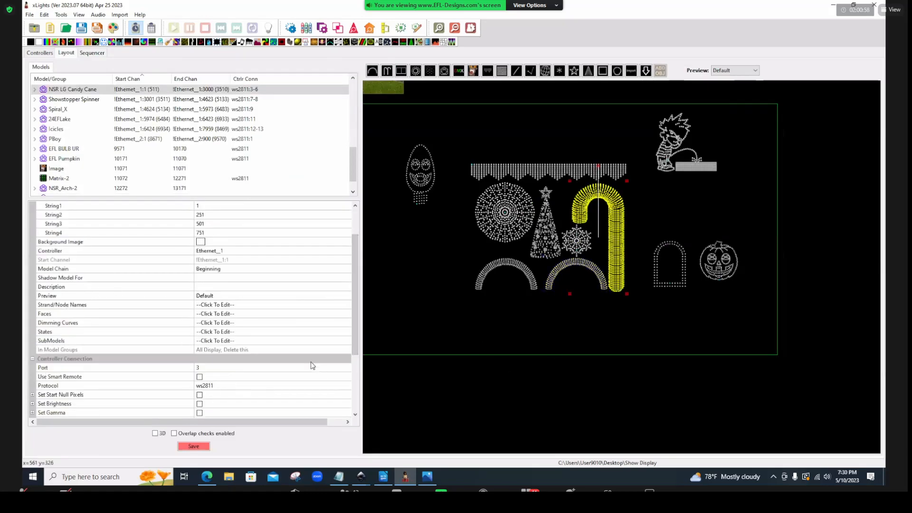
{"action": "left_click", "coordinate": [315, 333]}
{"action": "left_click", "coordinate": [318, 341]}
{"action": "left_click", "coordinate": [346, 340]}
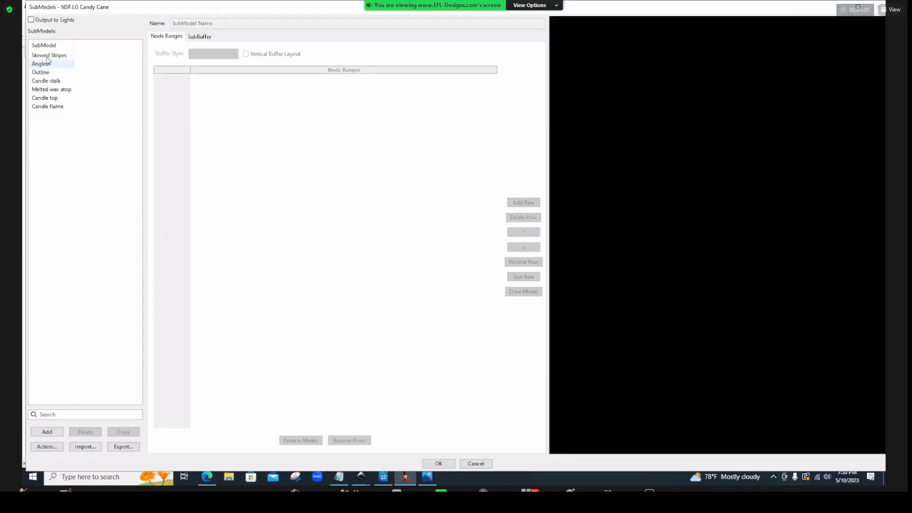
{"action": "left_click", "coordinate": [48, 56]}
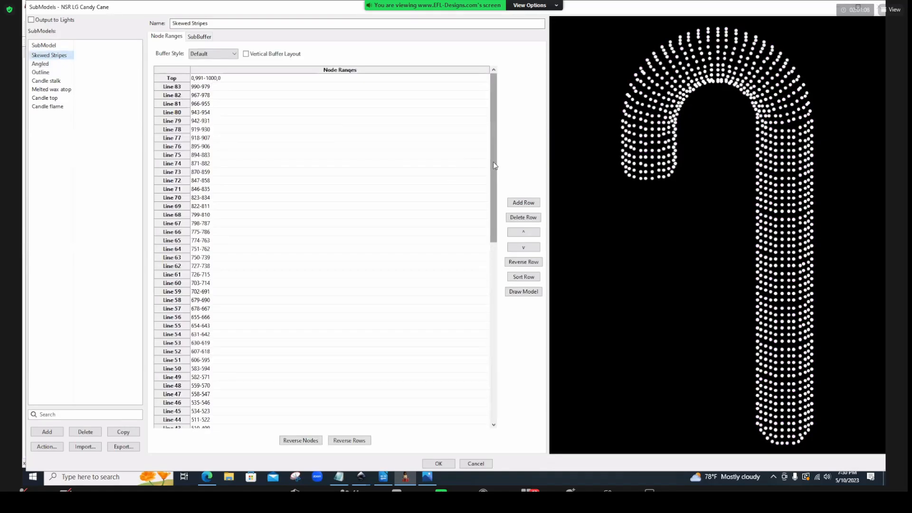
{"action": "scroll", "coordinate": [495, 235], "scroll_direction": "down", "scroll_amount": 2}
{"action": "left_click_drag", "start_coordinate": [494, 234], "coordinate": [499, 368]}
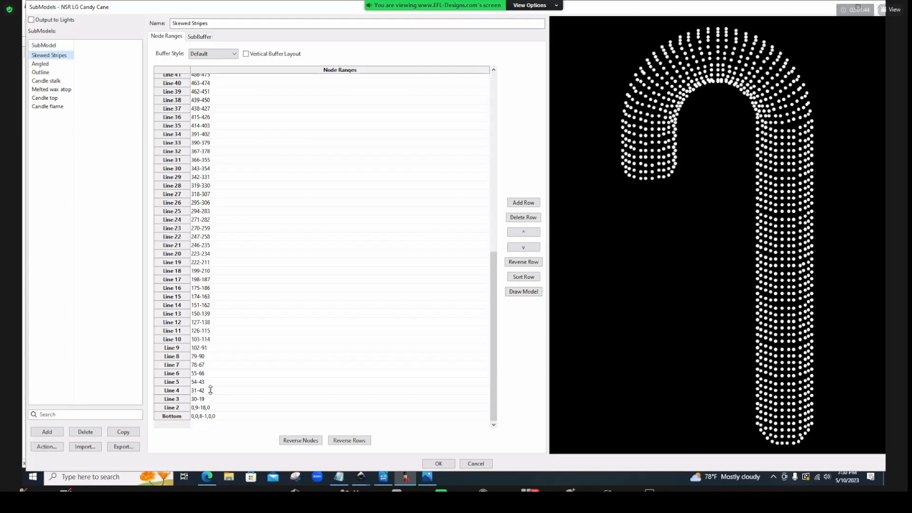
Examine the Angled submodel's diagonal rows by highlighting lines 79 through 83 on the candy cane preview
{"action": "left_click", "coordinate": [40, 65]}
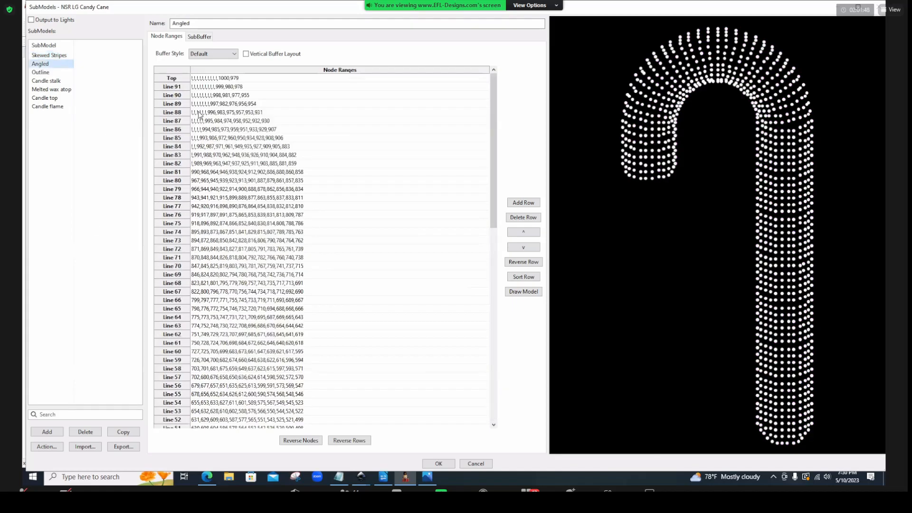
{"action": "left_click", "coordinate": [205, 155]}
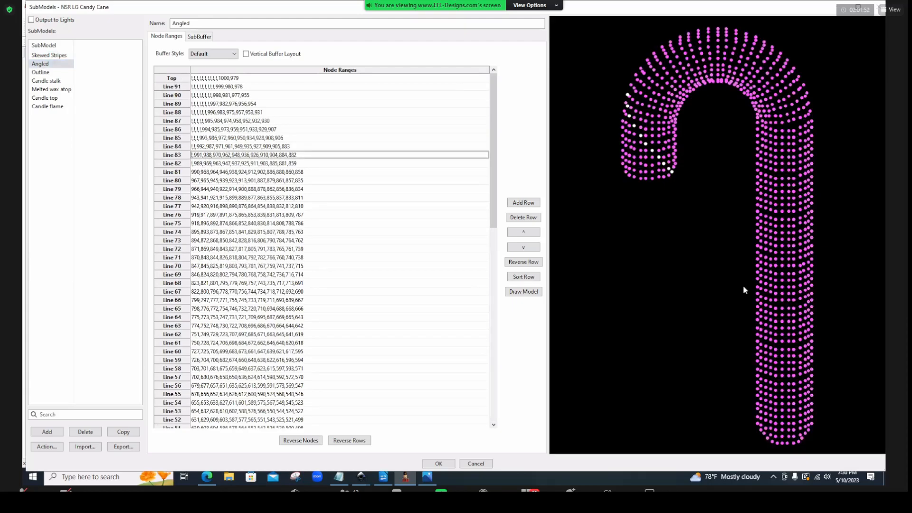
{"action": "left_click", "coordinate": [213, 190]}
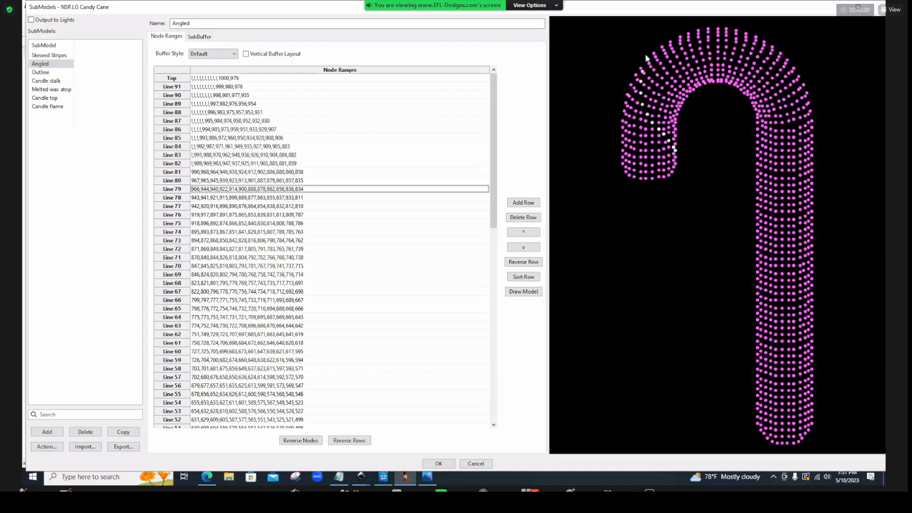
{"action": "left_click", "coordinate": [207, 182]}
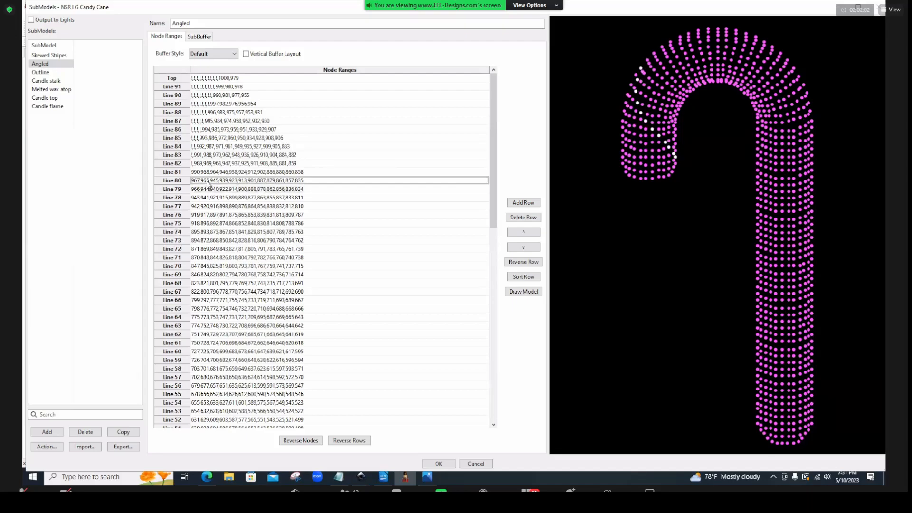
{"action": "left_click", "coordinate": [211, 172]}
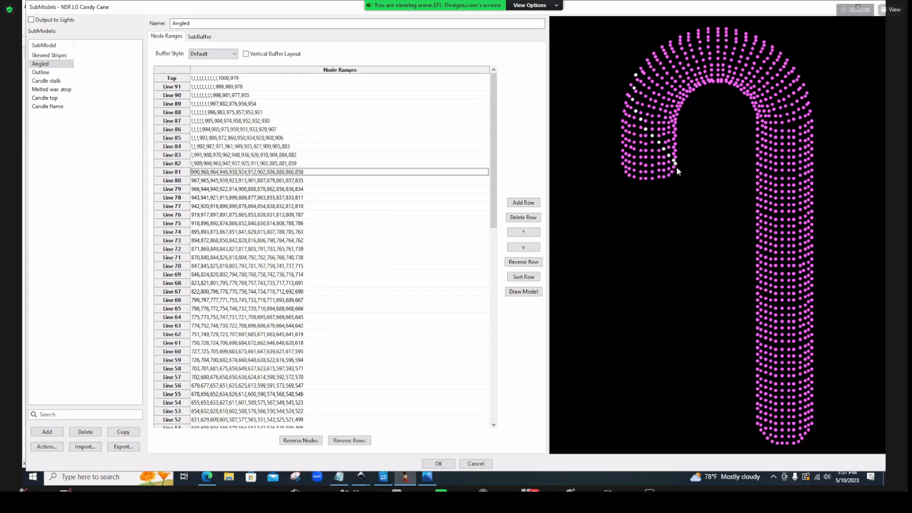
{"action": "left_click", "coordinate": [220, 164]}
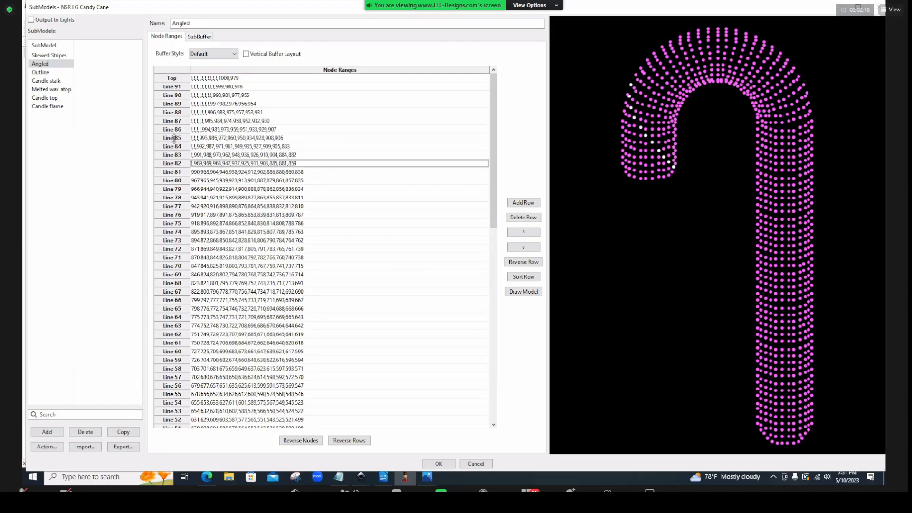
{"action": "left_click", "coordinate": [217, 155]}
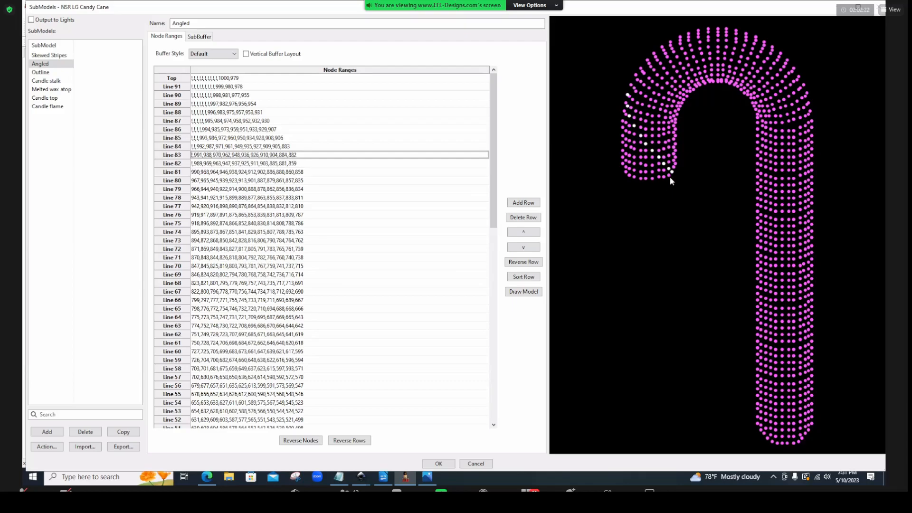
Highlight the Angled submodel's rows from line 84 up to Top, close the submodels without saving, and return to the sequence
{"action": "left_click", "coordinate": [242, 147]}
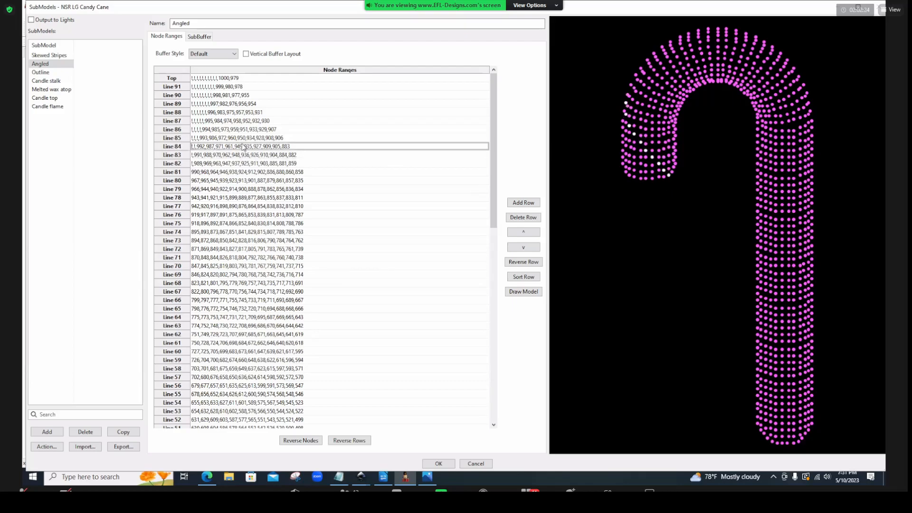
{"action": "left_click", "coordinate": [242, 139]}
{"action": "left_click", "coordinate": [242, 132]}
{"action": "left_click", "coordinate": [242, 123]}
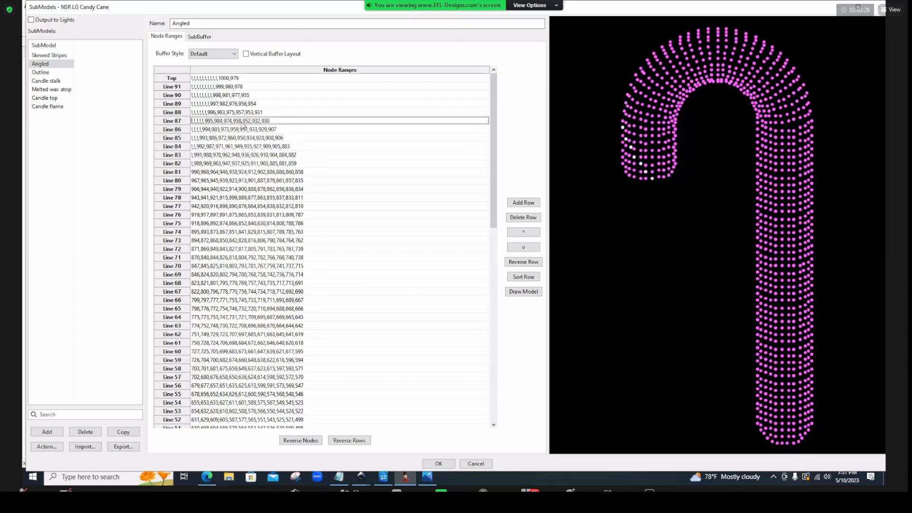
{"action": "left_click", "coordinate": [240, 112]}
{"action": "left_click", "coordinate": [240, 105]}
{"action": "left_click", "coordinate": [239, 94]}
{"action": "left_click", "coordinate": [240, 87]}
{"action": "left_click", "coordinate": [241, 79]}
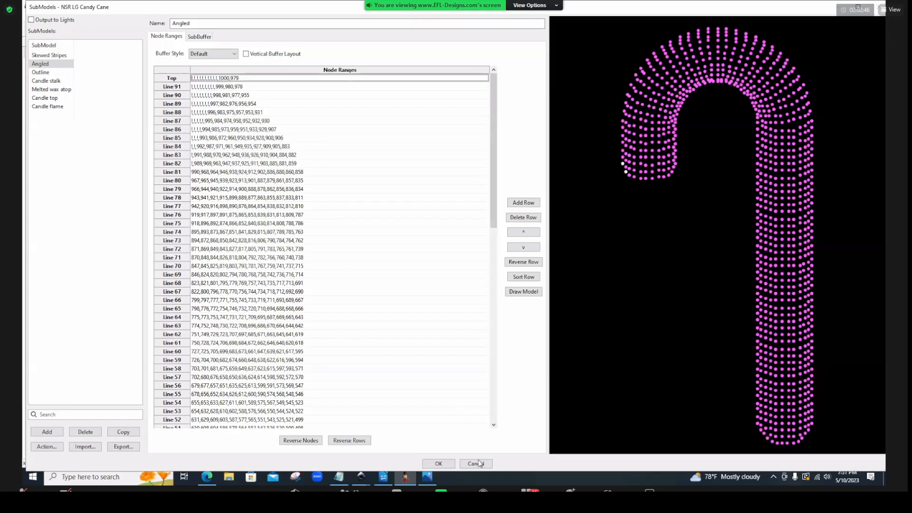
{"action": "scroll", "coordinate": [457, 424], "scroll_direction": "down", "scroll_amount": 4}
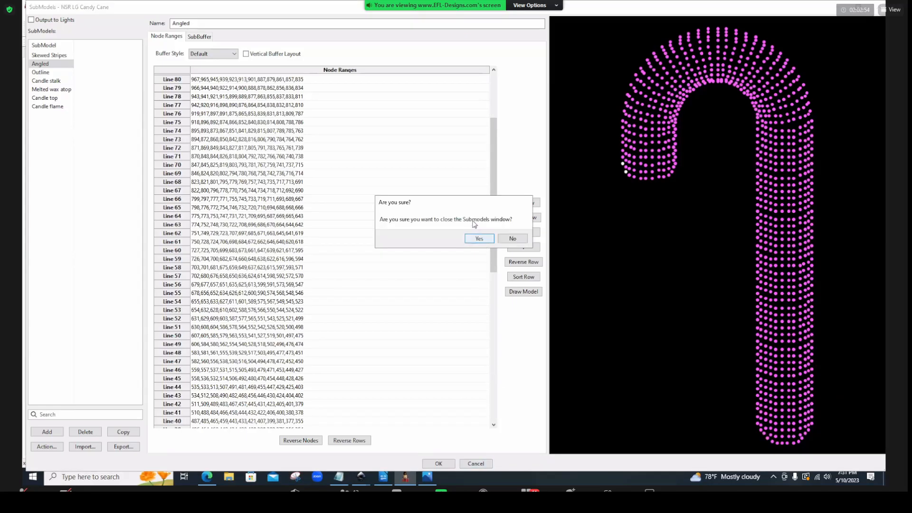
{"action": "key", "text": "Return"}
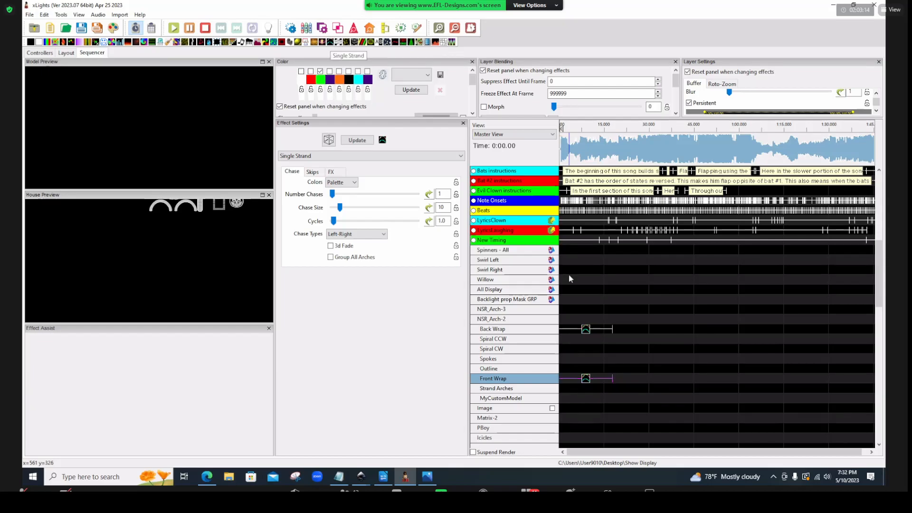
Check the available chase types for the Back Wrap's Single Strand effect, and replace that effect with Fire
{"action": "left_click", "coordinate": [587, 332]}
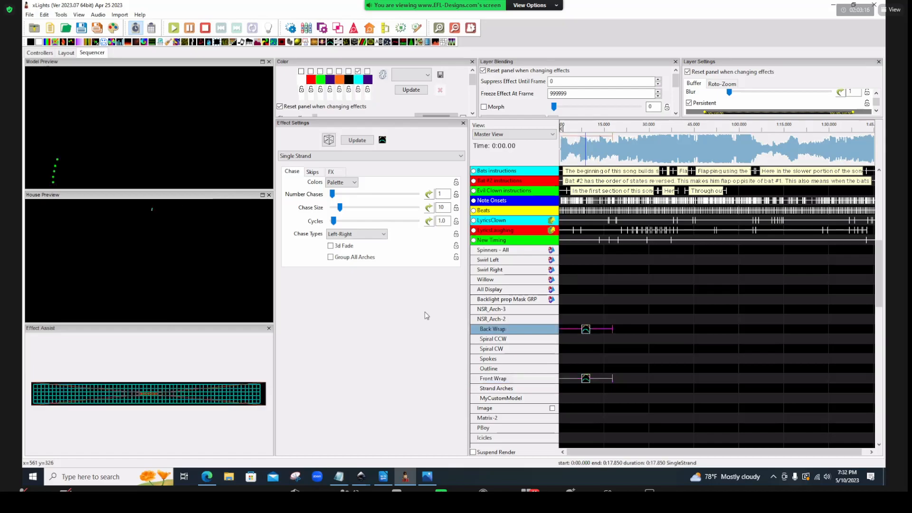
{"action": "left_click", "coordinate": [351, 234]}
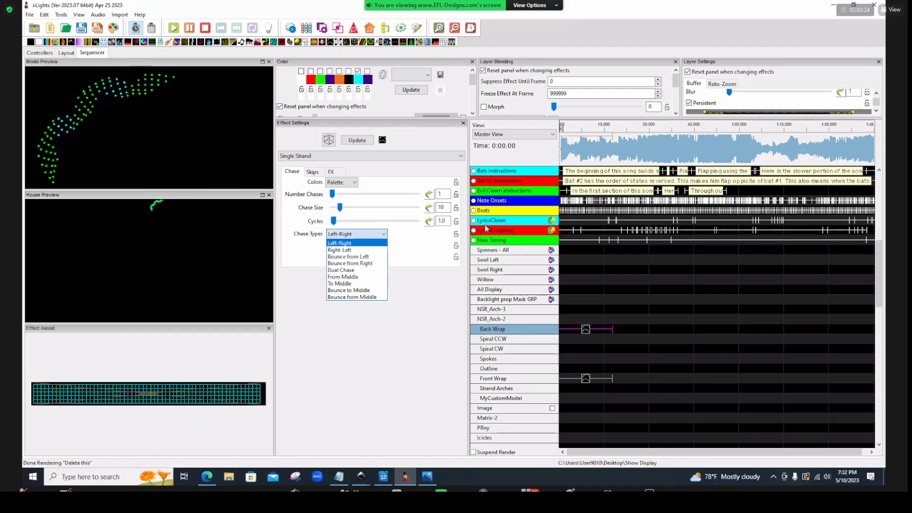
{"action": "left_click", "coordinate": [397, 351]}
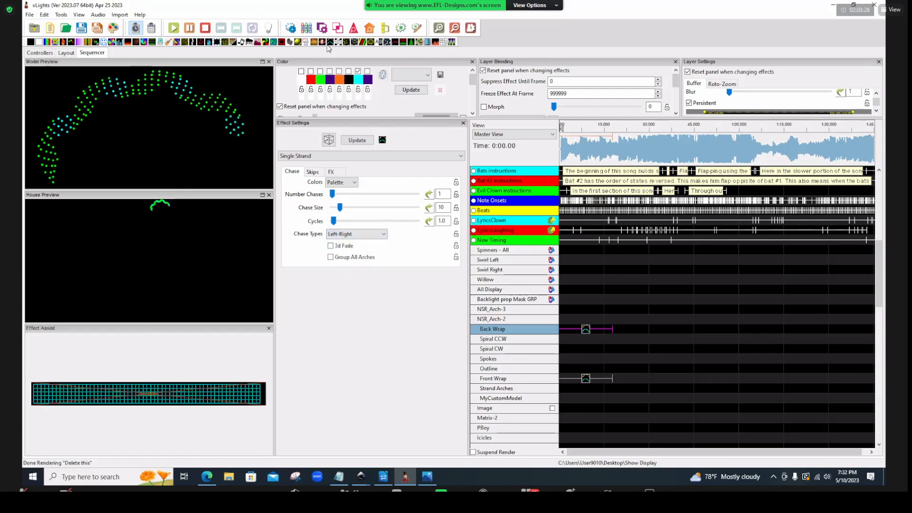
{"action": "left_click", "coordinate": [127, 41]}
{"action": "left_click_drag", "start_coordinate": [128, 43], "coordinate": [586, 329]}
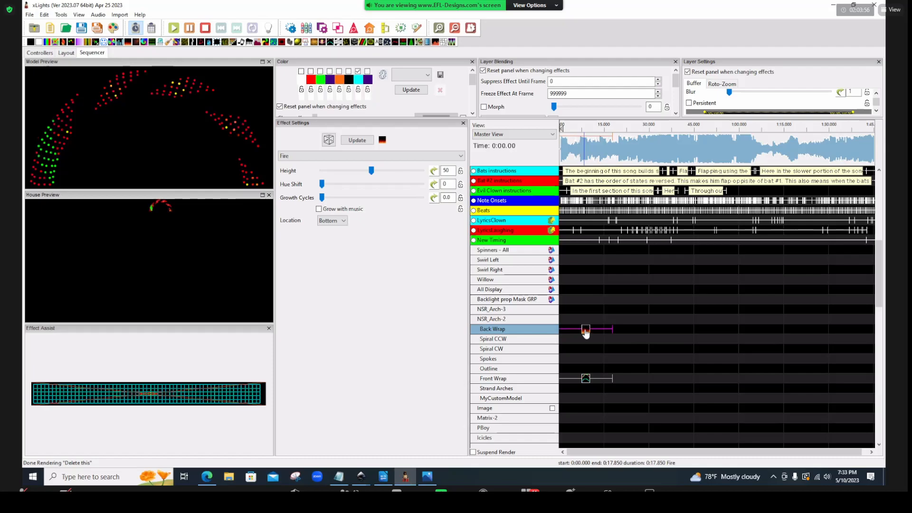
Move the Fire effect up to the NSR_Arch-2 model row and delete the Front Wrap's Single Strand effect
{"action": "key", "text": "Up"}
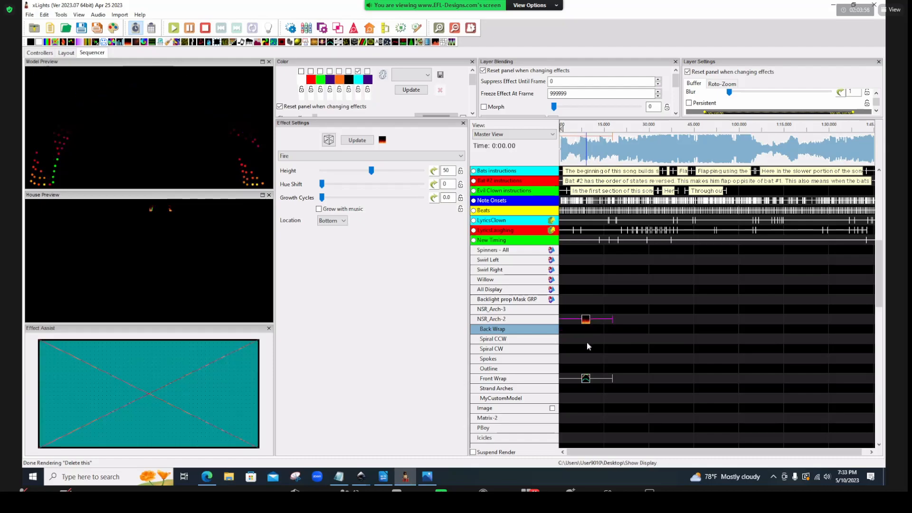
{"action": "left_click", "coordinate": [586, 379]}
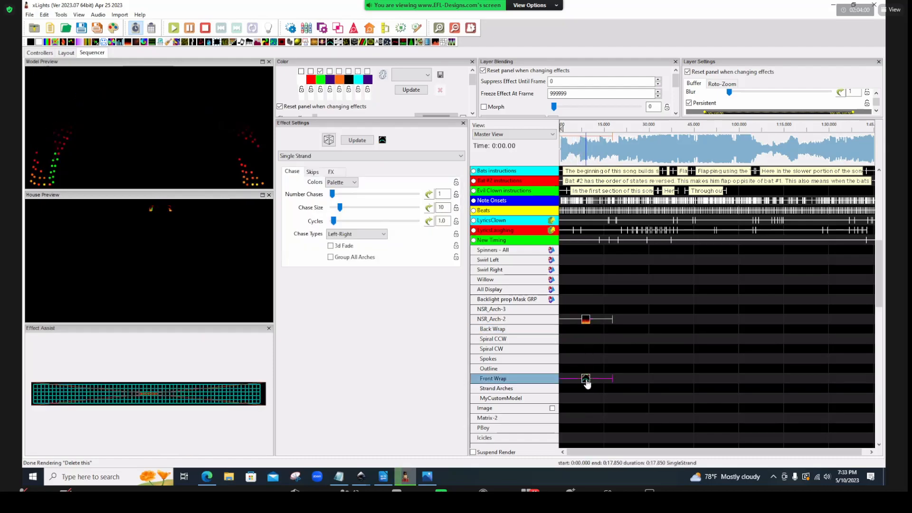
{"action": "left_click", "coordinate": [587, 322]}
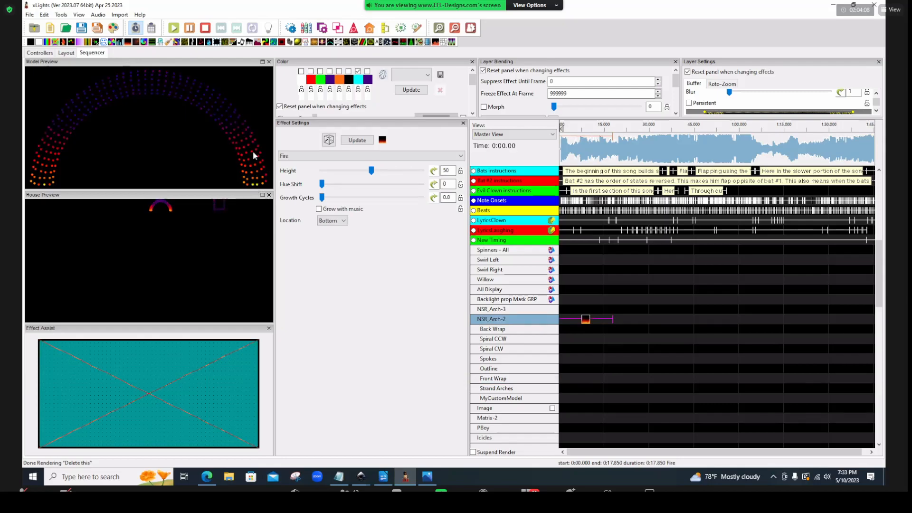
Set the Fire effect's height to 100 and move the effect down to the Strand Arches submodel row
{"action": "left_click_drag", "start_coordinate": [372, 172], "coordinate": [423, 176]}
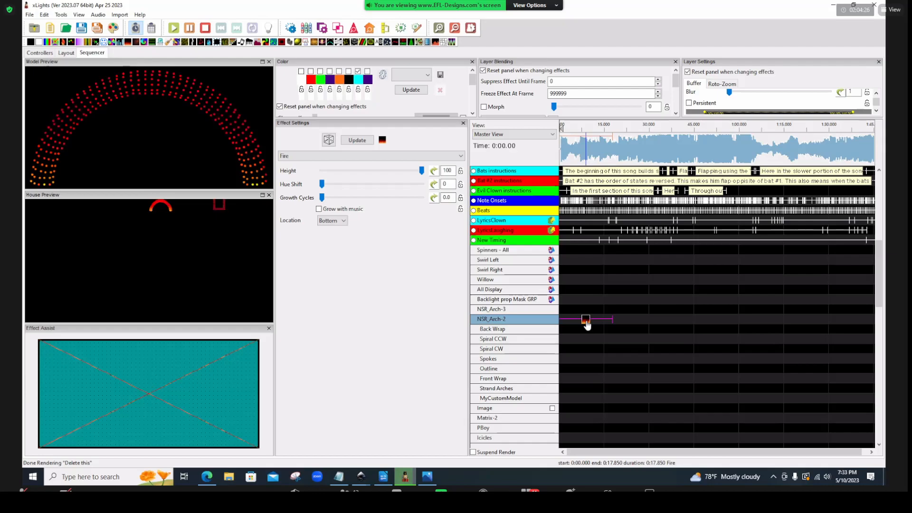
{"action": "left_click_drag", "start_coordinate": [587, 320], "coordinate": [599, 373]}
{"action": "left_click_drag", "start_coordinate": [600, 415], "coordinate": [603, 415]}
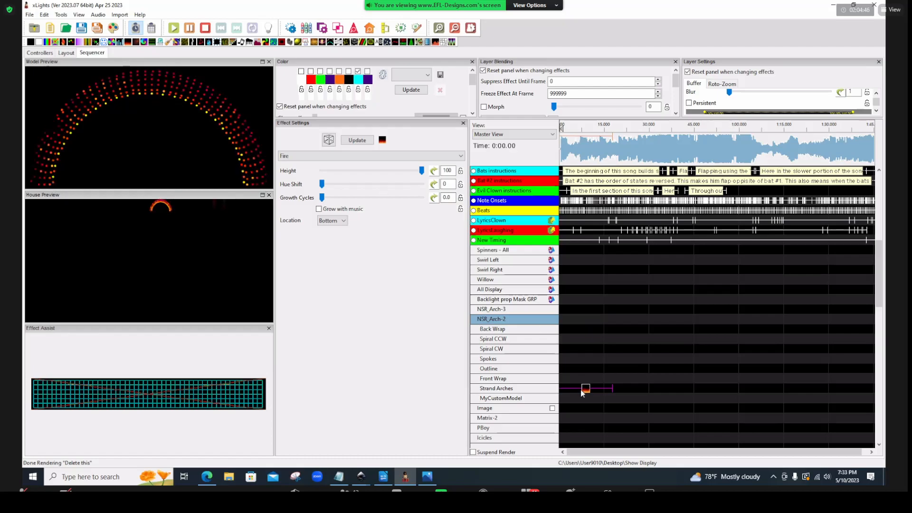
Open the EFL Pumpkin model's submodels from the layout
{"action": "left_click", "coordinate": [66, 53]}
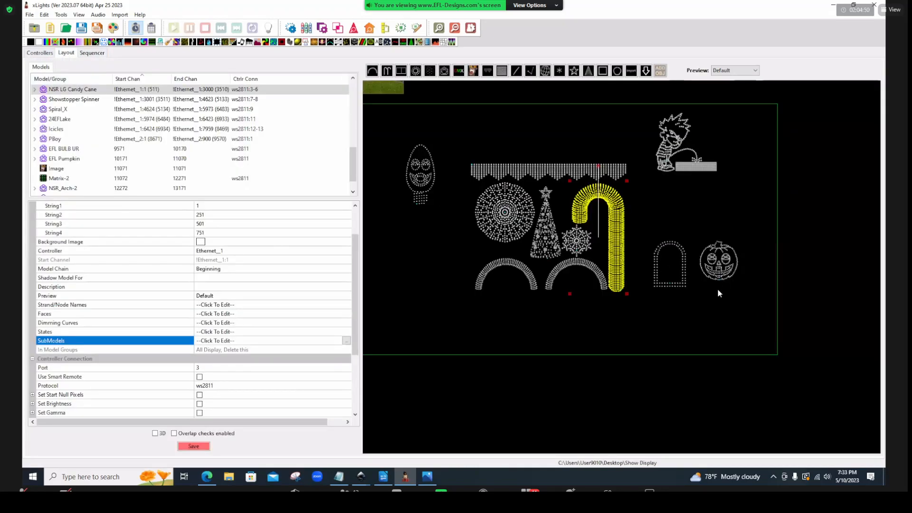
{"action": "left_click", "coordinate": [720, 275]}
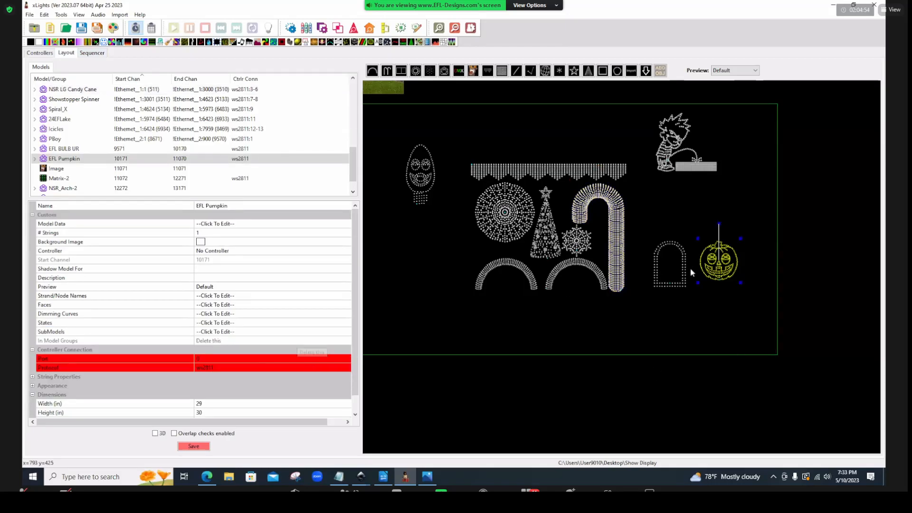
{"action": "left_click", "coordinate": [248, 332]}
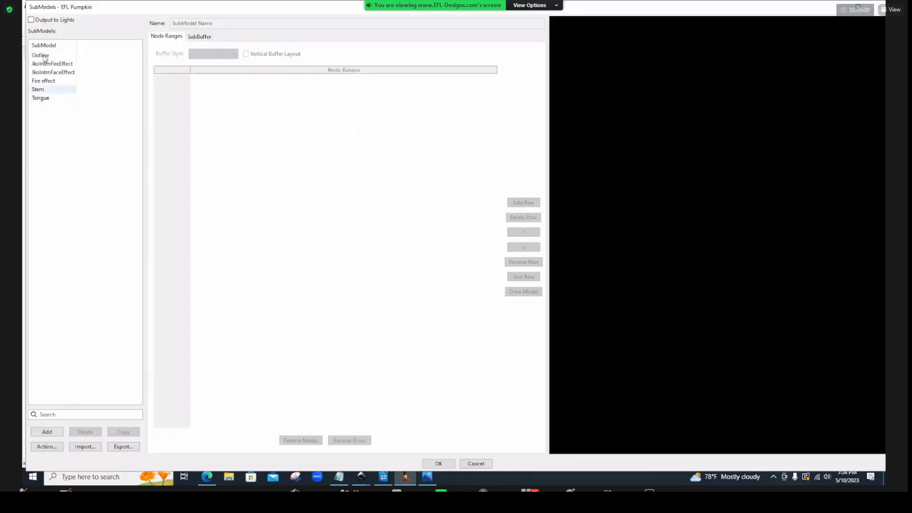
Delete the empty bottom row from the Outline submodel of the EFL Pumpkin
{"action": "left_click", "coordinate": [42, 55]}
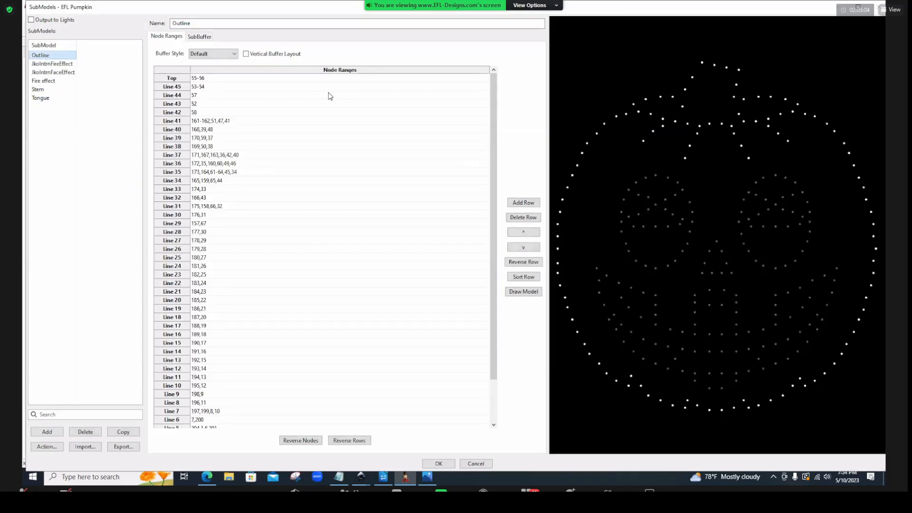
{"action": "scroll", "coordinate": [493, 138], "scroll_direction": "down", "scroll_amount": 3}
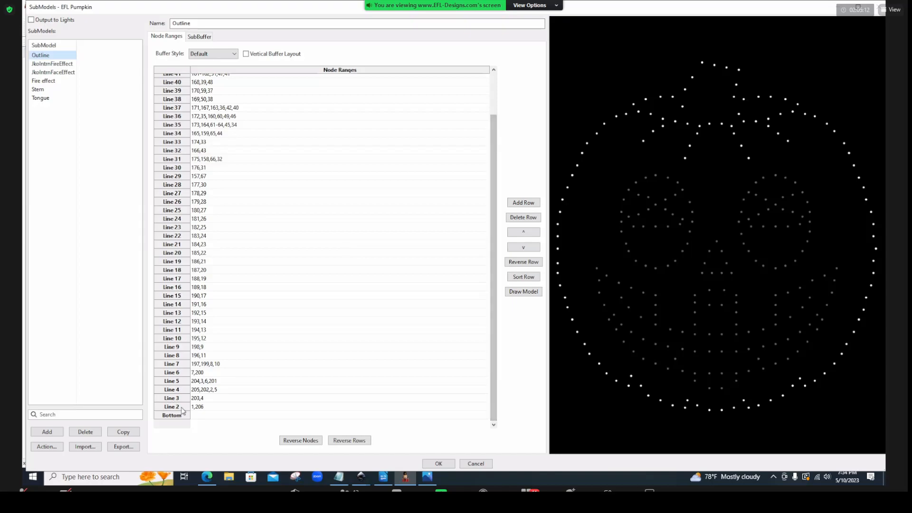
{"action": "left_click", "coordinate": [203, 416]}
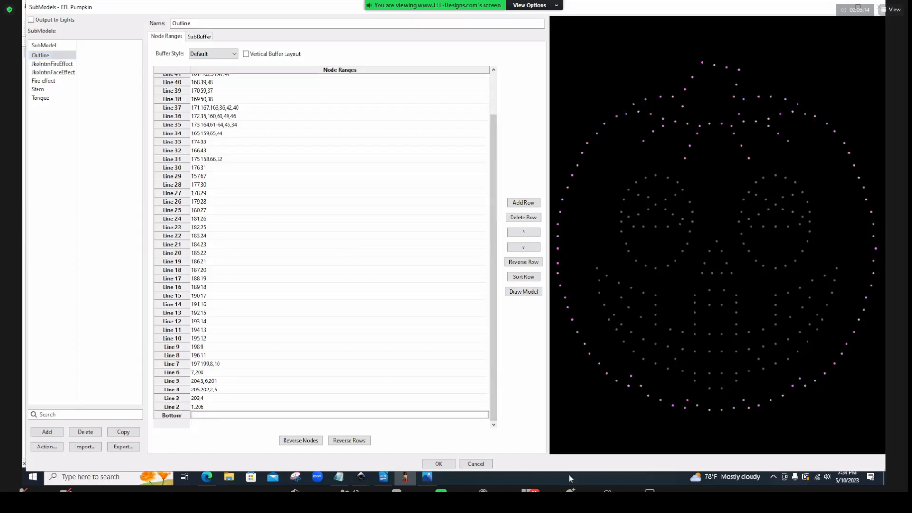
{"action": "left_click", "coordinate": [523, 217]}
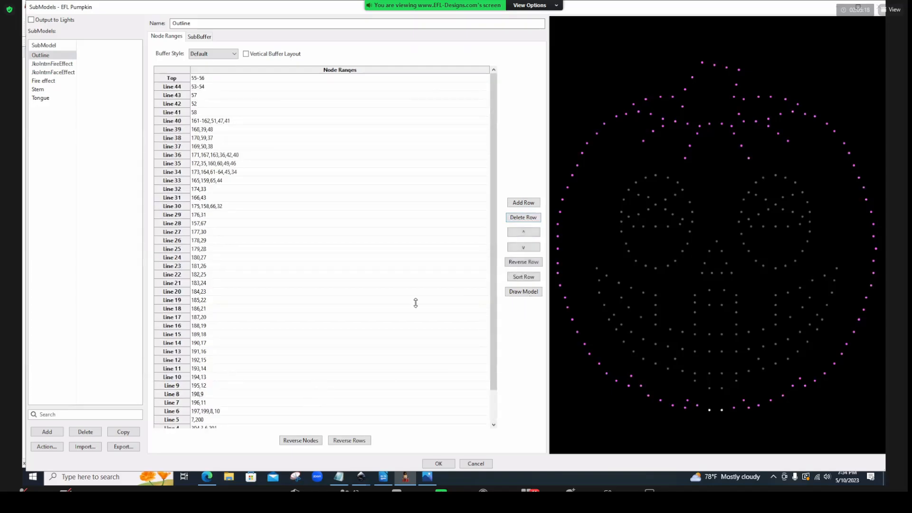
Examine the Outline submodel's rows from the bottom up to Line 12, and check the available buffer styles
{"action": "scroll", "coordinate": [493, 300], "scroll_direction": "down", "scroll_amount": 2}
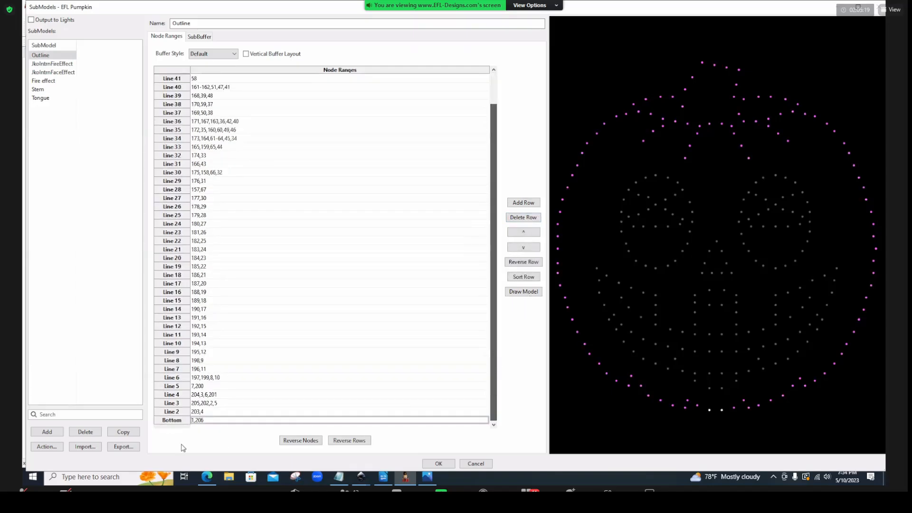
{"action": "left_click", "coordinate": [204, 422]}
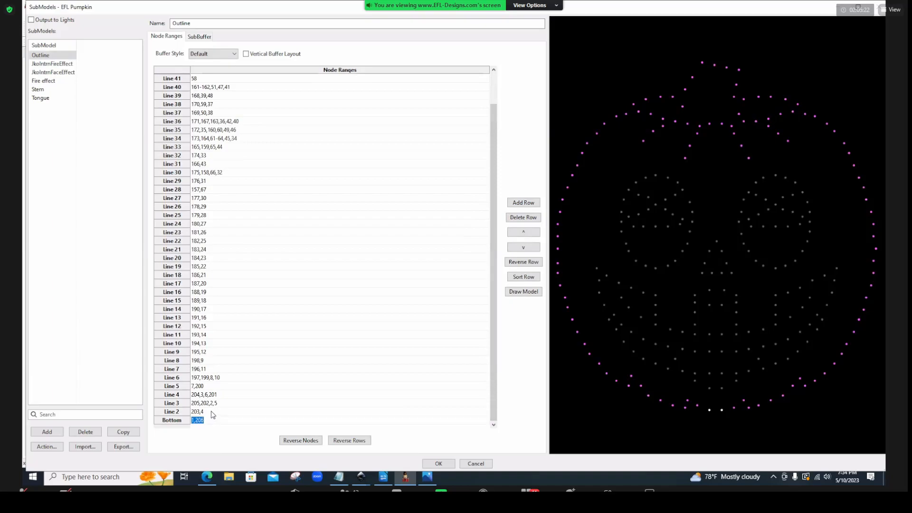
{"action": "left_click", "coordinate": [218, 404]}
{"action": "left_click", "coordinate": [219, 396]}
{"action": "left_click", "coordinate": [222, 386]}
{"action": "left_click", "coordinate": [225, 378]}
{"action": "left_click", "coordinate": [227, 369]}
{"action": "left_click", "coordinate": [227, 360]}
{"action": "left_click", "coordinate": [229, 352]}
{"action": "left_click", "coordinate": [232, 343]}
{"action": "left_click", "coordinate": [235, 335]}
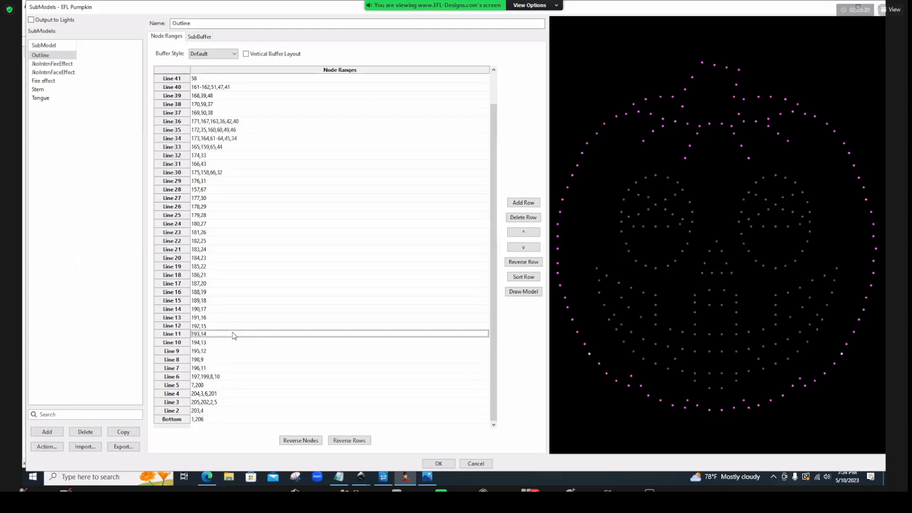
{"action": "left_click", "coordinate": [235, 328]}
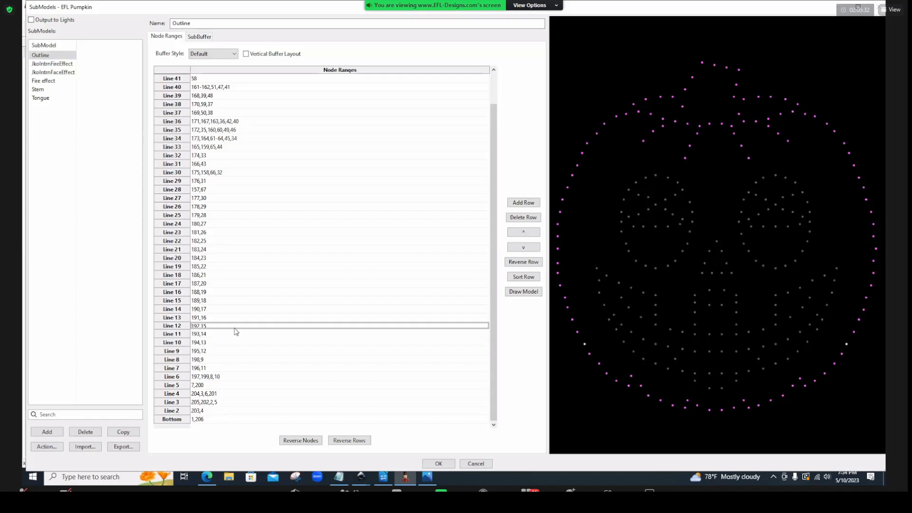
{"action": "scroll", "coordinate": [494, 281], "scroll_direction": "up", "scroll_amount": 1}
{"action": "scroll", "coordinate": [499, 239], "scroll_direction": "up", "scroll_amount": 1}
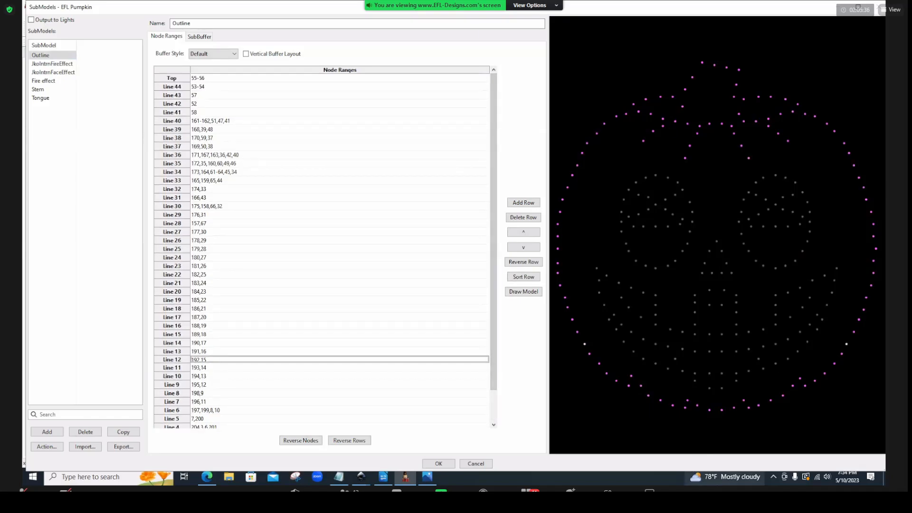
{"action": "left_click", "coordinate": [235, 55]}
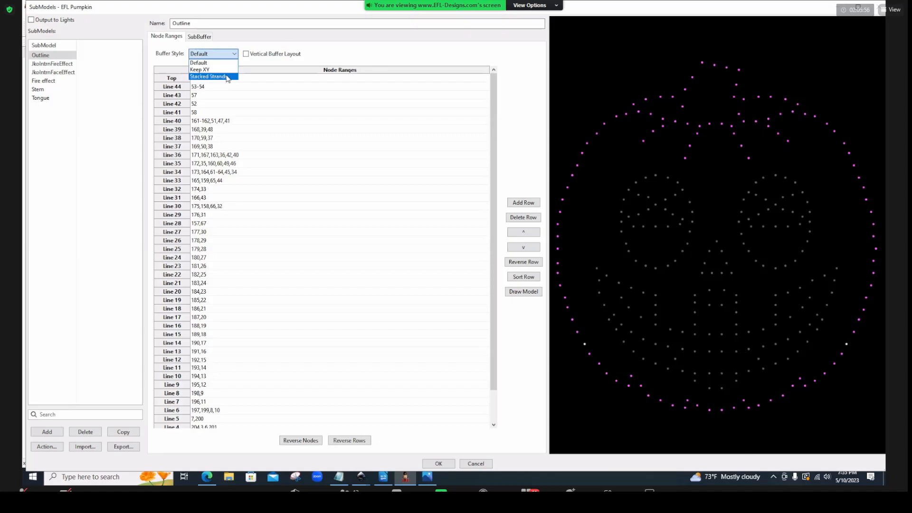
{"action": "left_click", "coordinate": [427, 52]}
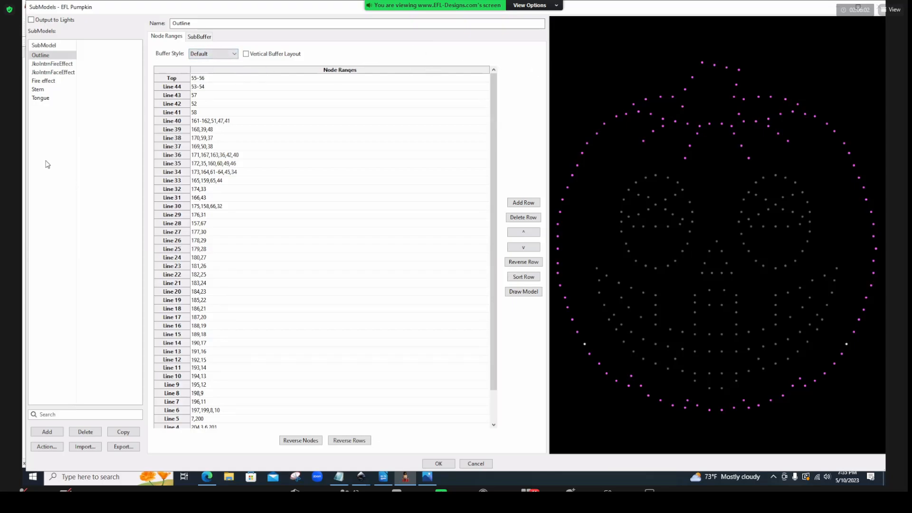
Review the row layouts of the JkoIntrnFireEffect, JkoIntrnFaceEffect, Fire effect and Stem submodels
{"action": "left_click", "coordinate": [46, 65]}
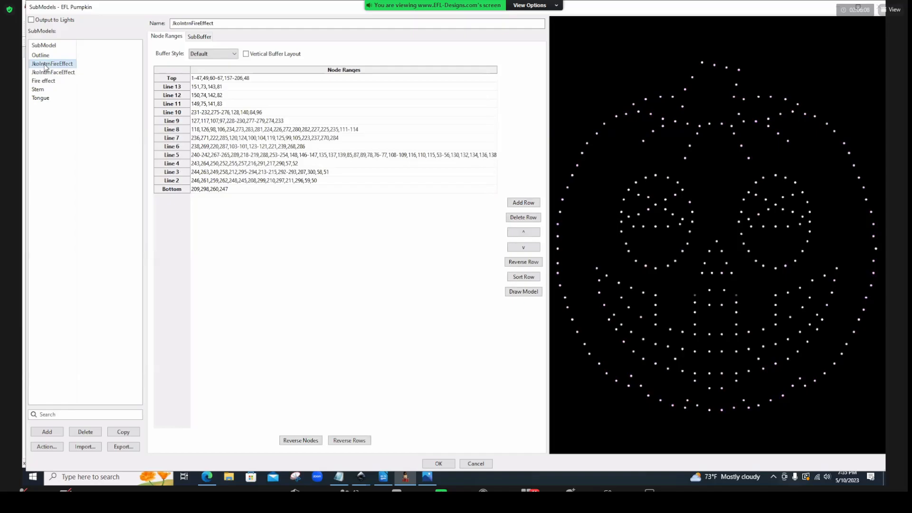
{"action": "left_click", "coordinate": [51, 72]}
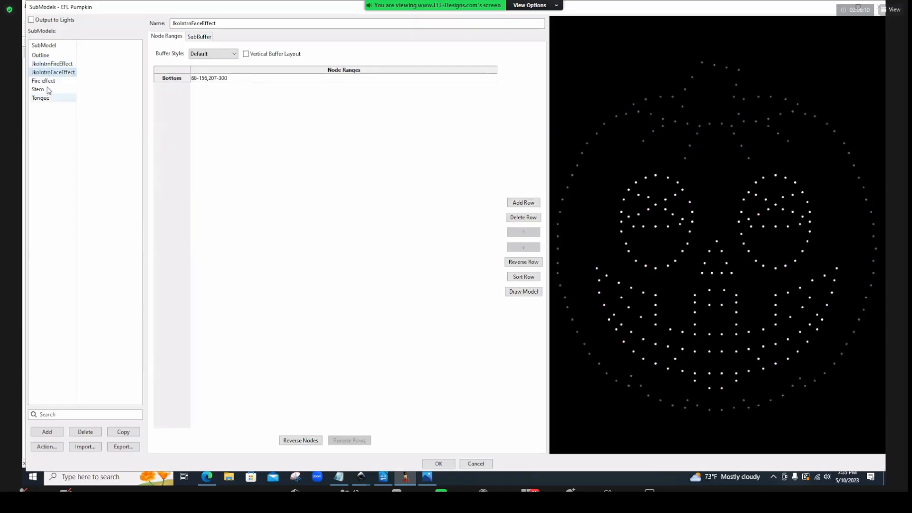
{"action": "left_click", "coordinate": [48, 82]}
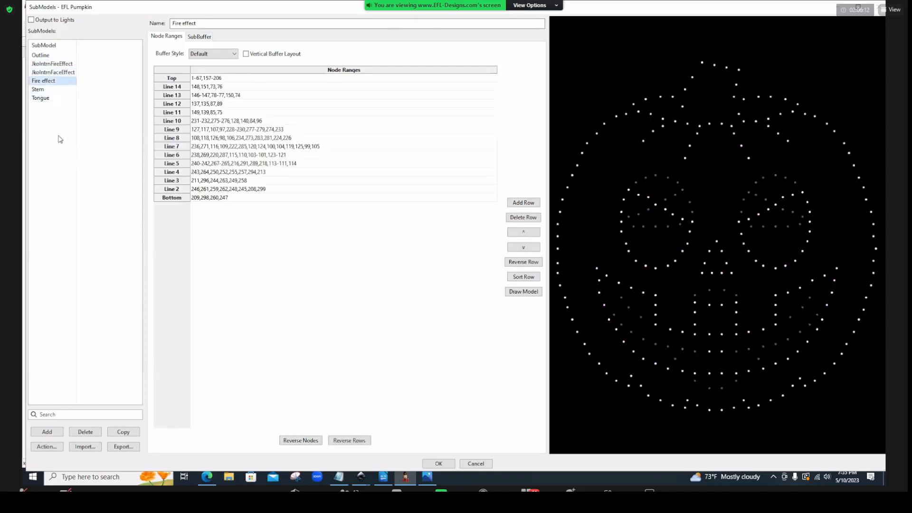
{"action": "left_click", "coordinate": [38, 91]}
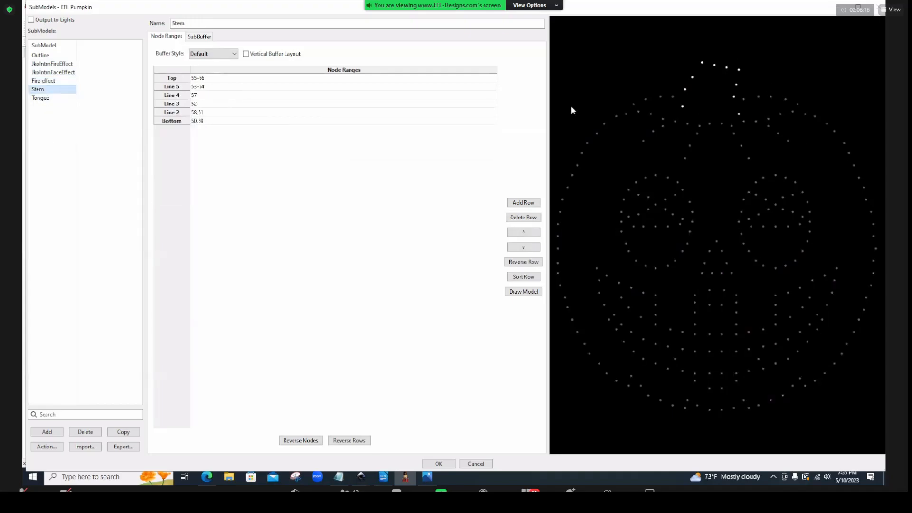
Step through the Tongue submodel's rows from Bottom to Top twice, checking which nodes each row highlights in the preview
{"action": "left_click", "coordinate": [42, 99]}
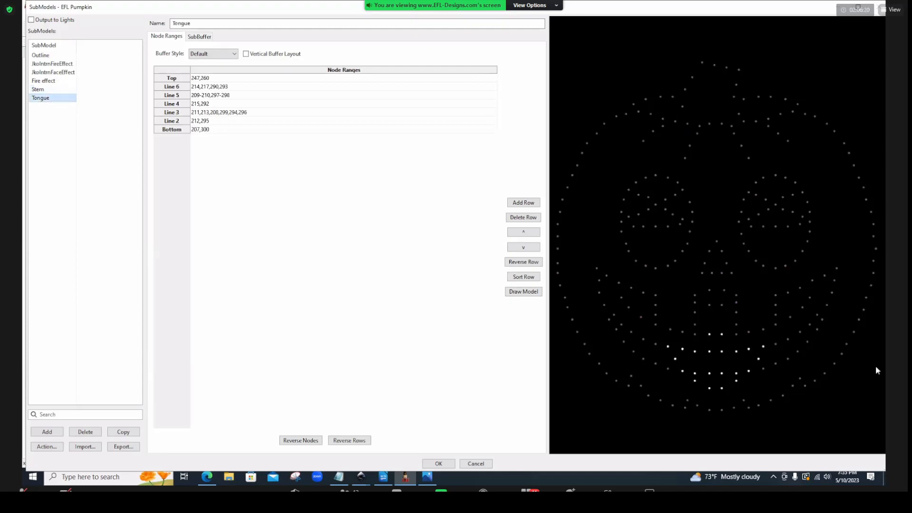
{"action": "left_click", "coordinate": [229, 130]}
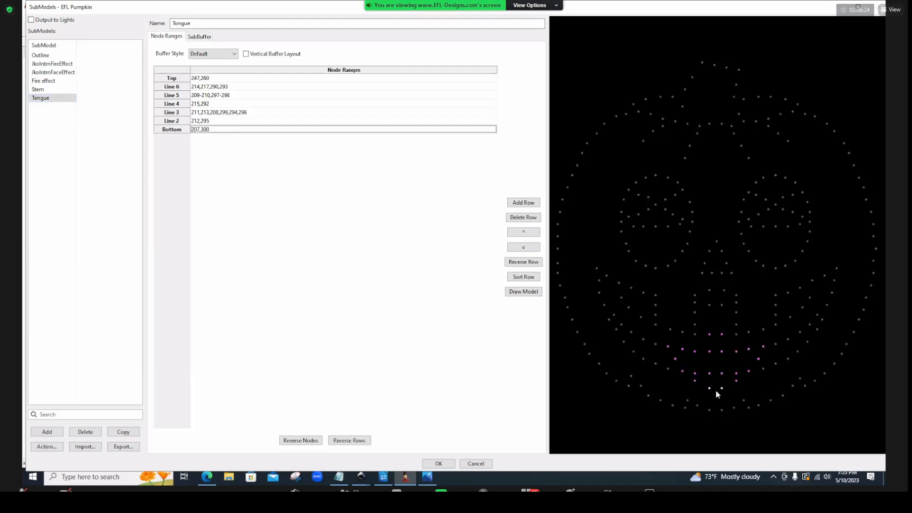
{"action": "left_click", "coordinate": [213, 122]}
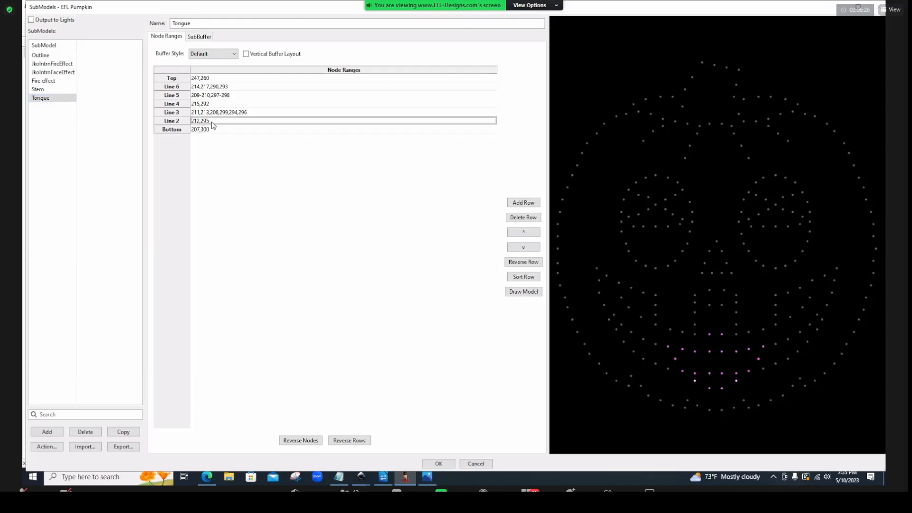
{"action": "left_click", "coordinate": [219, 113]}
{"action": "left_click", "coordinate": [218, 103]}
{"action": "left_click", "coordinate": [226, 96]}
{"action": "left_click", "coordinate": [227, 87]}
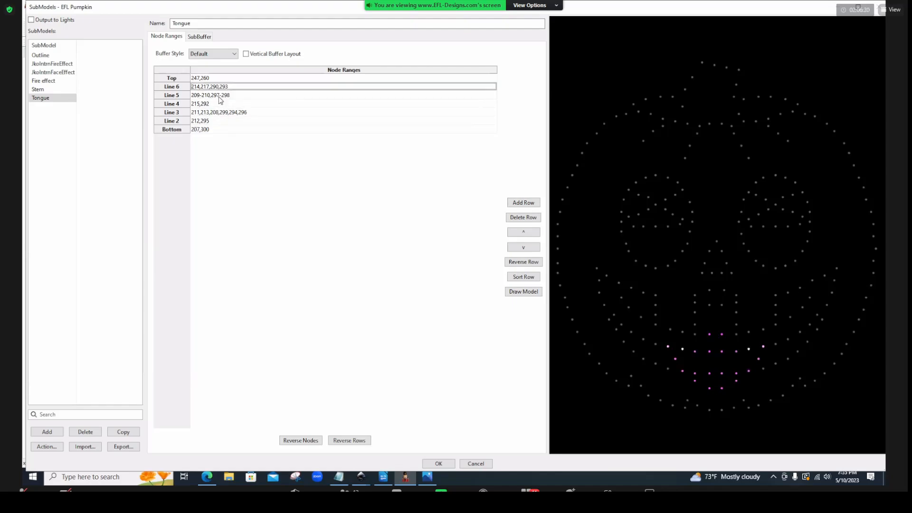
{"action": "left_click", "coordinate": [225, 79]}
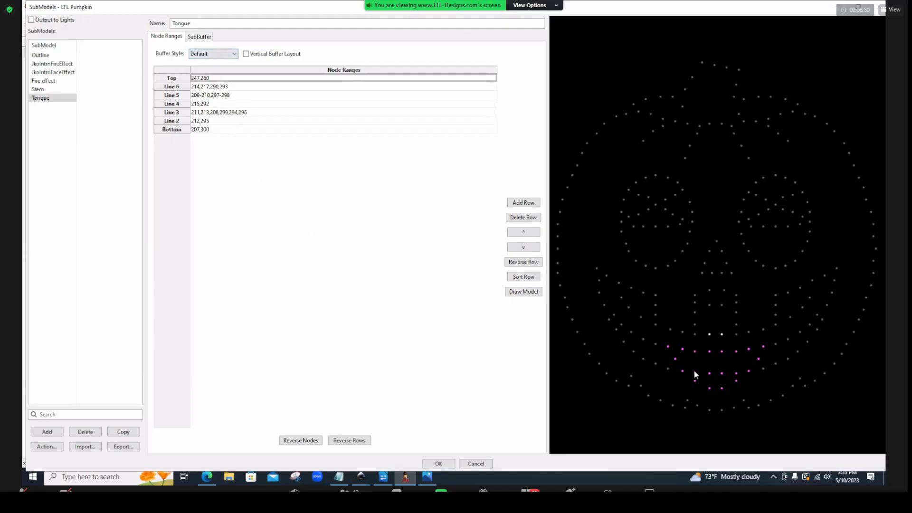
{"action": "left_click", "coordinate": [217, 129]}
{"action": "left_click", "coordinate": [219, 119]}
{"action": "left_click", "coordinate": [220, 112]}
{"action": "left_click", "coordinate": [223, 104]}
{"action": "left_click", "coordinate": [226, 96]}
{"action": "left_click", "coordinate": [227, 88]}
{"action": "left_click", "coordinate": [221, 80]}
Compare the node ranges of the JkoIntrnFaceEffect and Fire effect submodels again, continuing through Stem and Tongue
{"action": "left_click", "coordinate": [56, 73]}
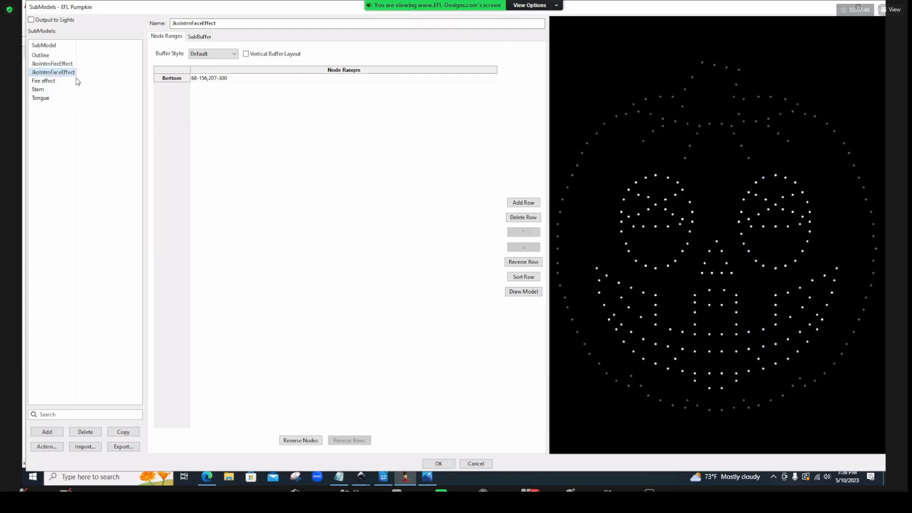
{"action": "left_click", "coordinate": [50, 82]}
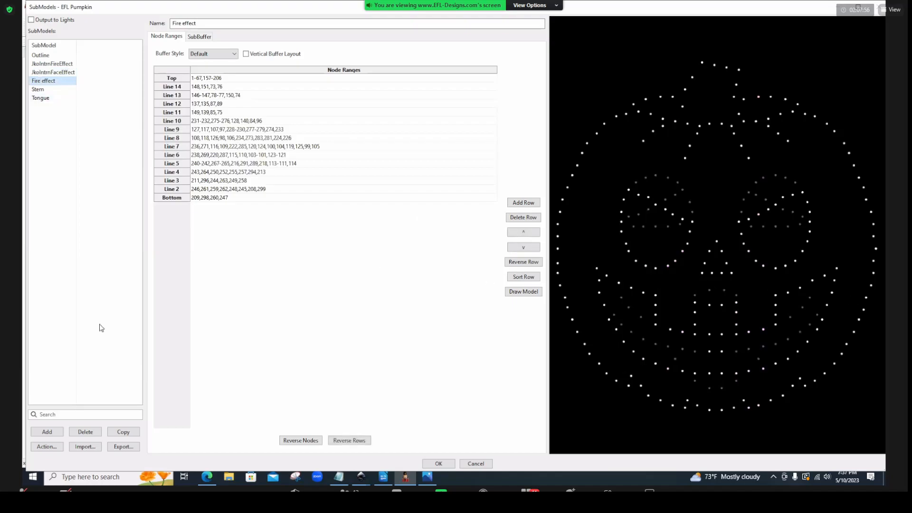
{"action": "left_click", "coordinate": [38, 89]}
{"action": "left_click", "coordinate": [42, 98]}
Step through the Stem submodel's rows from Bottom up to Line 4, checking the nodes highlighted in the preview
{"action": "left_click", "coordinate": [45, 90]}
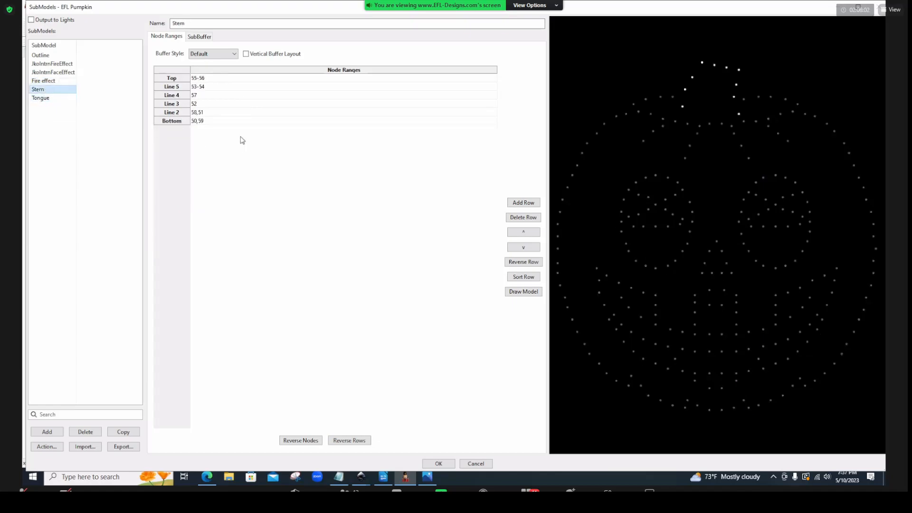
{"action": "left_click", "coordinate": [206, 122]}
{"action": "left_click", "coordinate": [205, 114]}
{"action": "left_click", "coordinate": [207, 104]}
{"action": "left_click", "coordinate": [207, 95]}
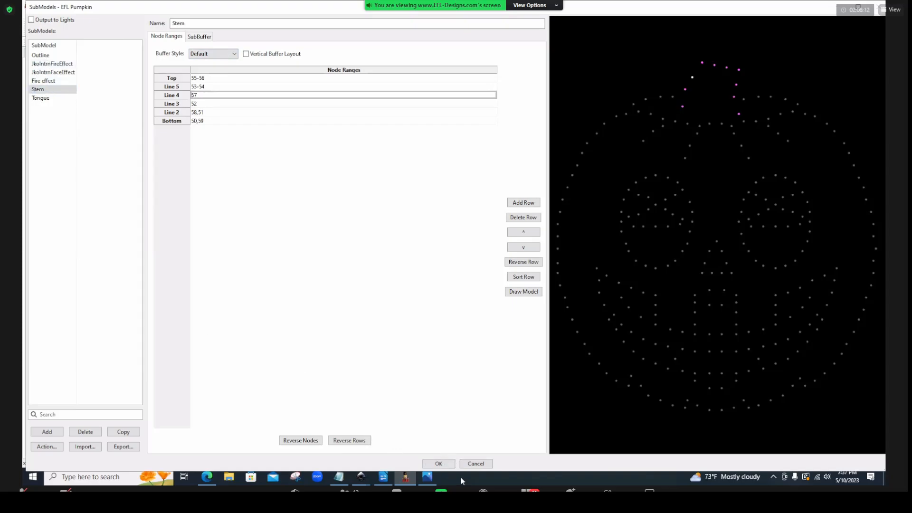
Close the submodels without saving changes and find the EFL Pumpkin model with its submodel rows in the sequencer
{"action": "left_click", "coordinate": [467, 465]}
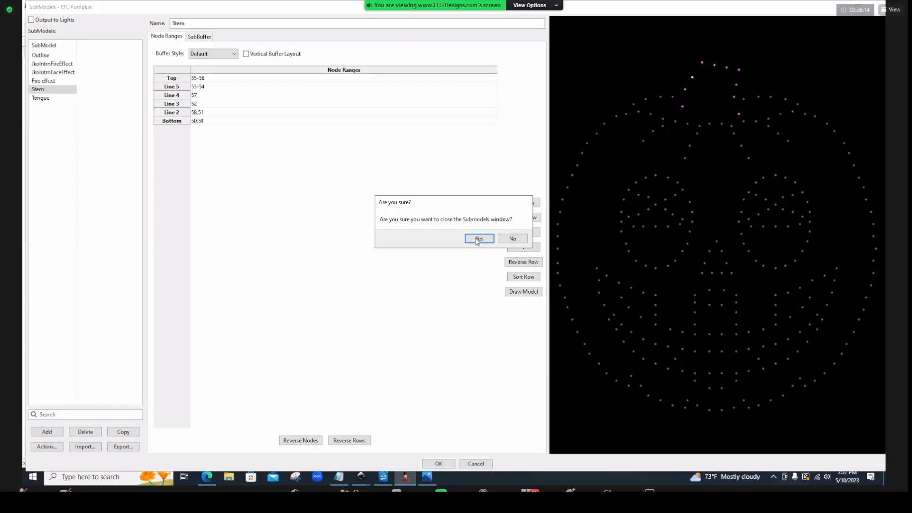
{"action": "key", "text": "Return"}
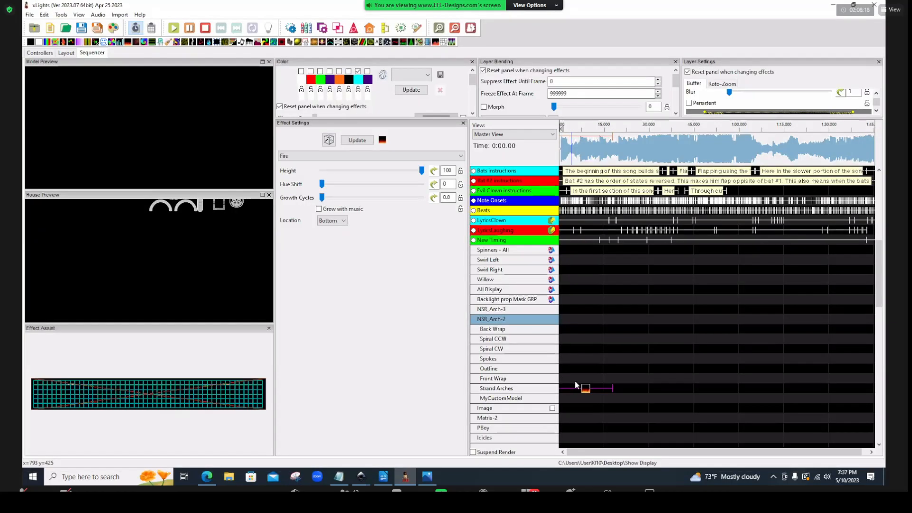
{"action": "scroll", "coordinate": [586, 395], "scroll_direction": "down", "scroll_amount": 3}
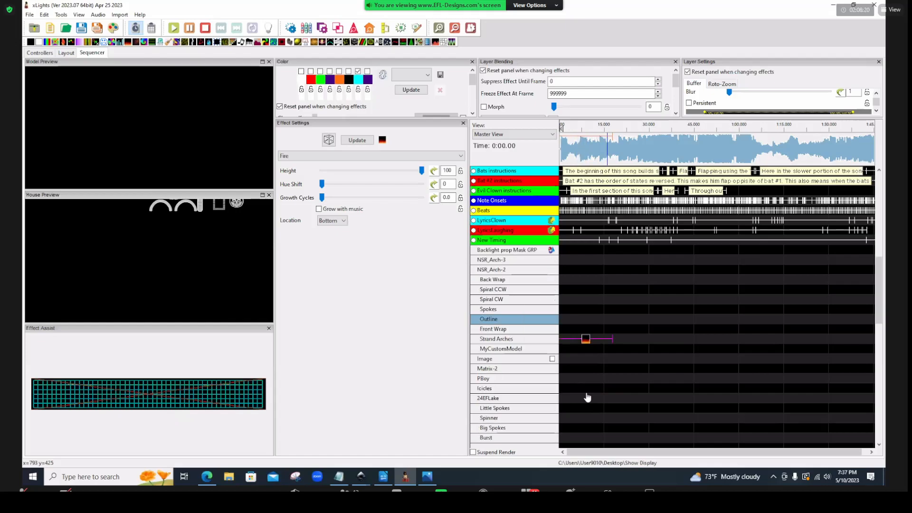
{"action": "scroll", "coordinate": [587, 398], "scroll_direction": "down", "scroll_amount": 5}
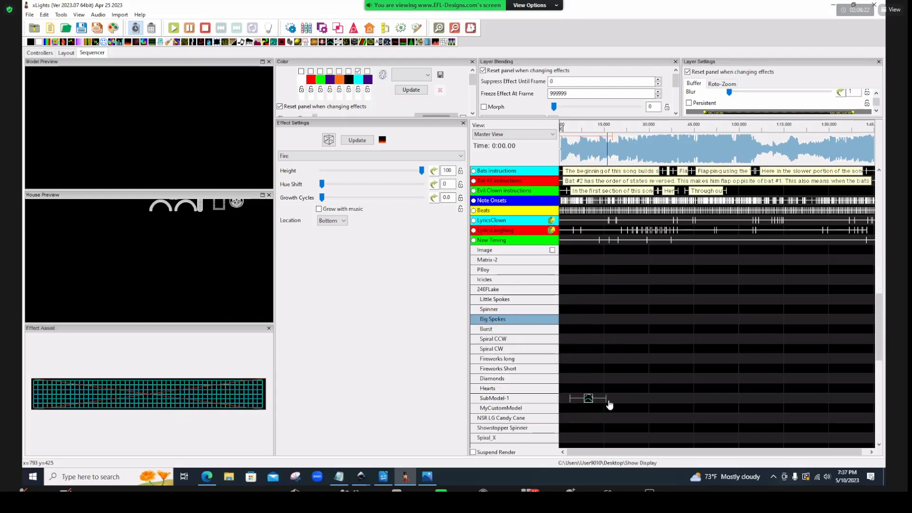
{"action": "scroll", "coordinate": [610, 404], "scroll_direction": "down", "scroll_amount": 1}
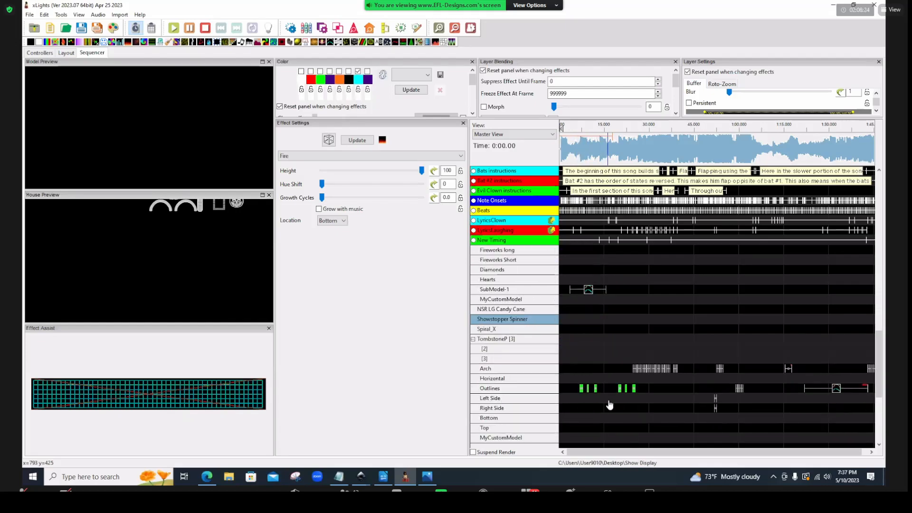
{"action": "scroll", "coordinate": [610, 404], "scroll_direction": "down", "scroll_amount": 4}
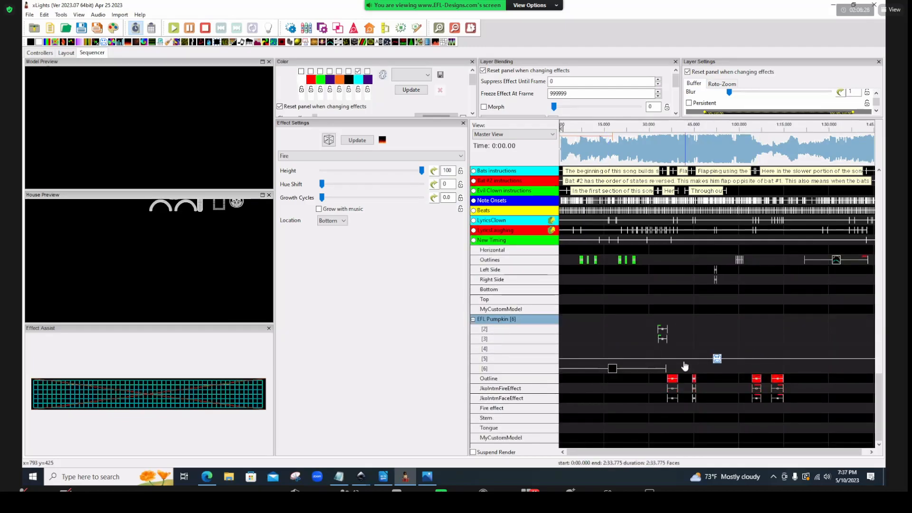
Delete all existing effects from the EFL Pumpkin layers and its submodel rows
{"action": "left_click_drag", "start_coordinate": [569, 323], "coordinate": [837, 426]}
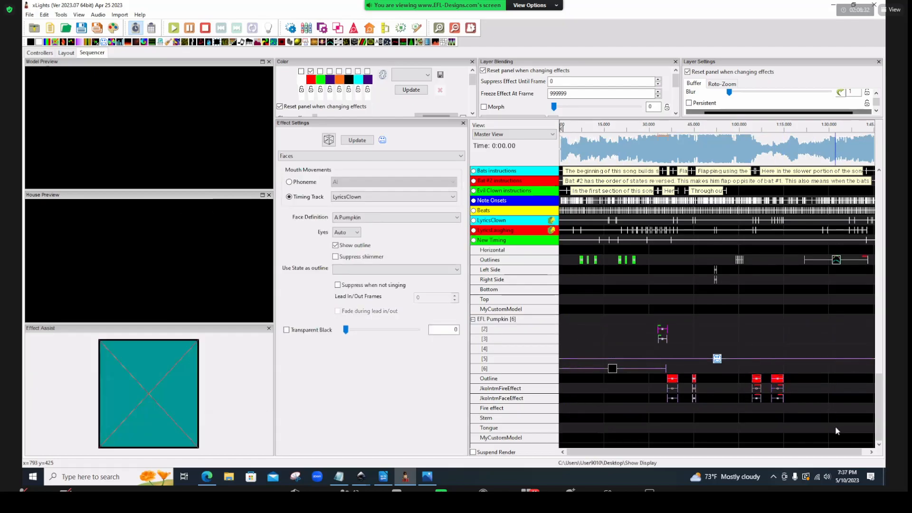
{"action": "key", "text": "Delete"}
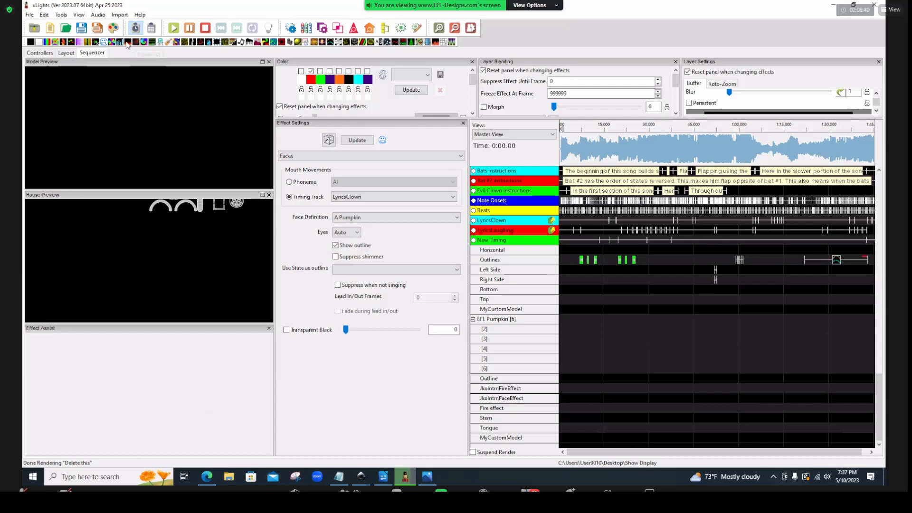
Add a Fire effect near the start of the pumpkin's Fire effect row and set its height to 100
{"action": "left_click_drag", "start_coordinate": [128, 45], "coordinate": [577, 410]}
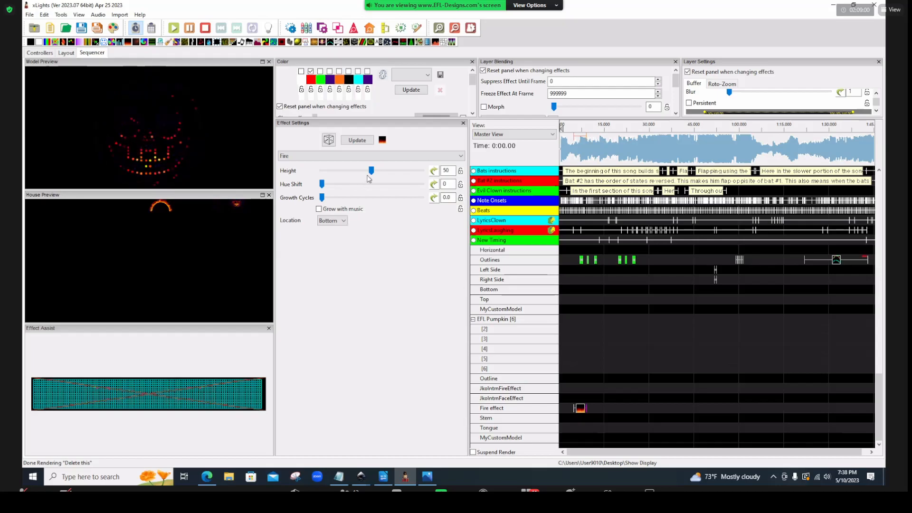
{"action": "left_click_drag", "start_coordinate": [373, 175], "coordinate": [411, 173]}
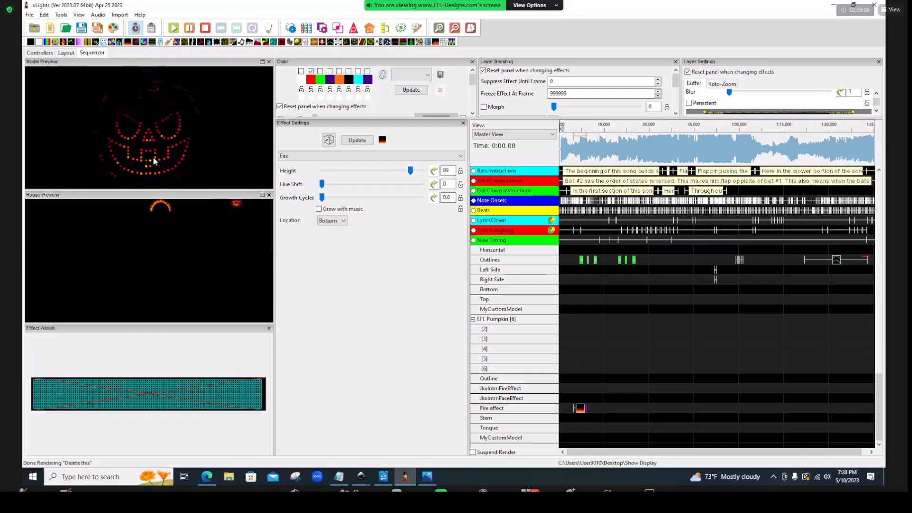
{"action": "mouse_move", "coordinate": [411, 172]}
{"action": "left_mouse_down"}
{"action": "mouse_move", "coordinate": [324, 173]}
{"action": "mouse_move", "coordinate": [424, 171]}
{"action": "left_mouse_up"}
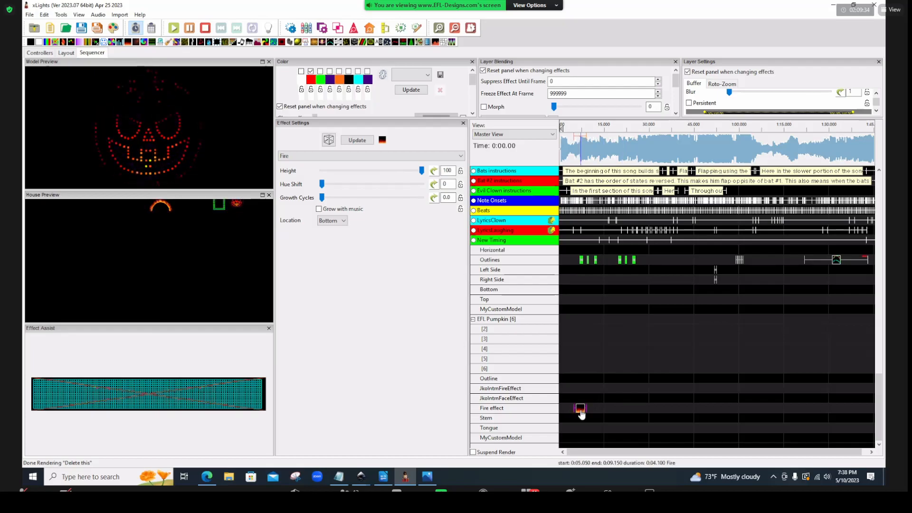
Move the Fire effect up to the JkoIntrnFireEffect row and extend its end to about 25 seconds
{"action": "key", "text": "Up"}
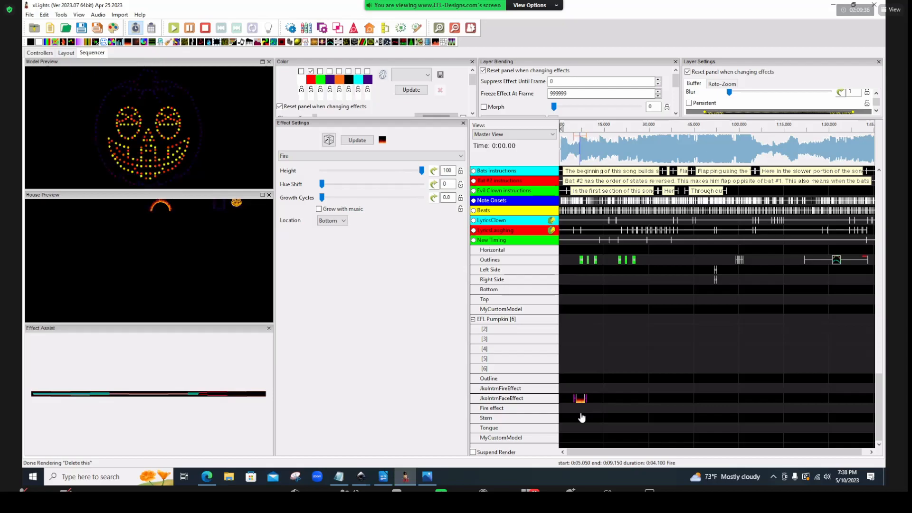
{"action": "key", "text": "Up"}
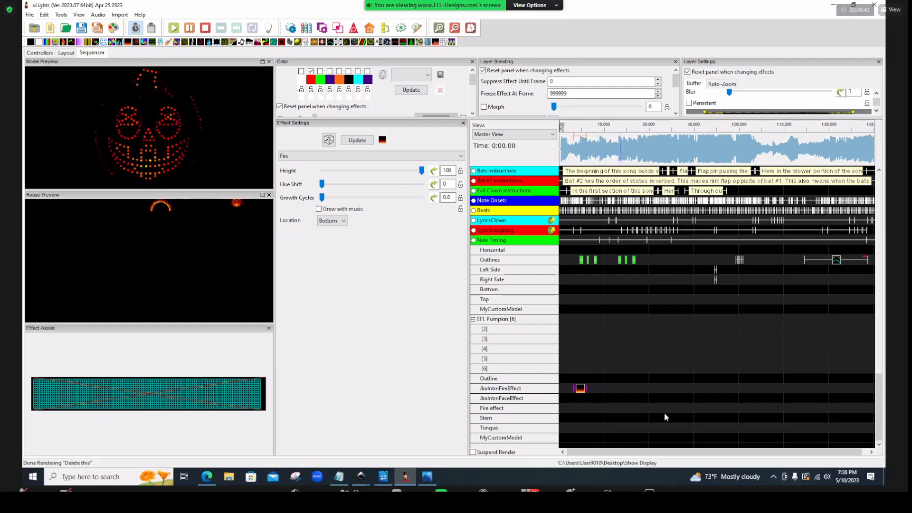
{"action": "left_click_drag", "start_coordinate": [586, 389], "coordinate": [634, 389]}
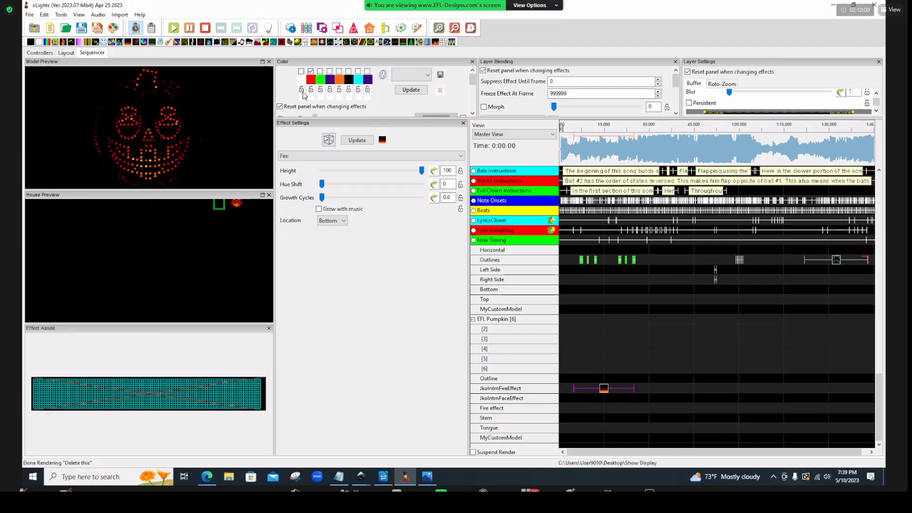
Add a Faces effect to the JkoIntrnFaceEffect row below the fire, using the face definition JkoIntrnFaceEffectA
{"action": "mouse_move", "coordinate": [103, 46]}
{"action": "left_mouse_down"}
{"action": "mouse_move", "coordinate": [332, 214]}
{"action": "mouse_move", "coordinate": [523, 370]}
{"action": "mouse_move", "coordinate": [575, 403]}
{"action": "mouse_move", "coordinate": [638, 406]}
{"action": "left_mouse_up"}
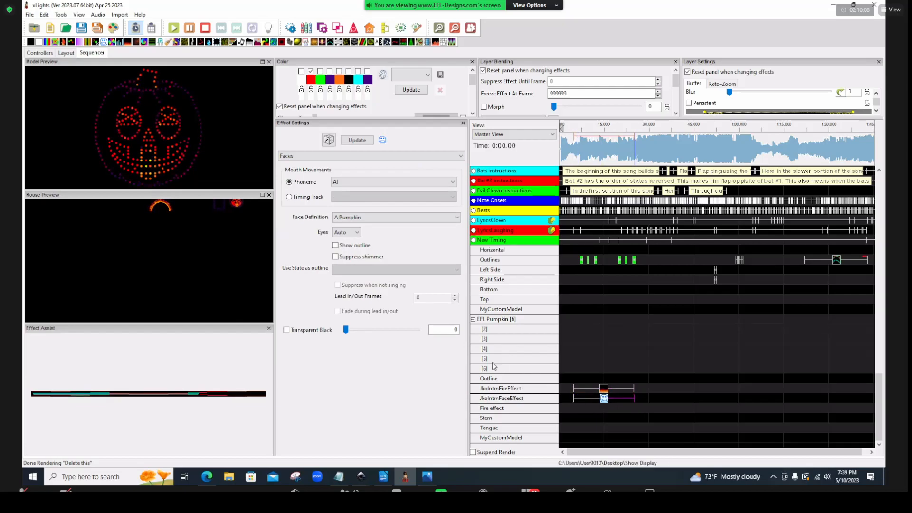
{"action": "left_click", "coordinate": [407, 217]}
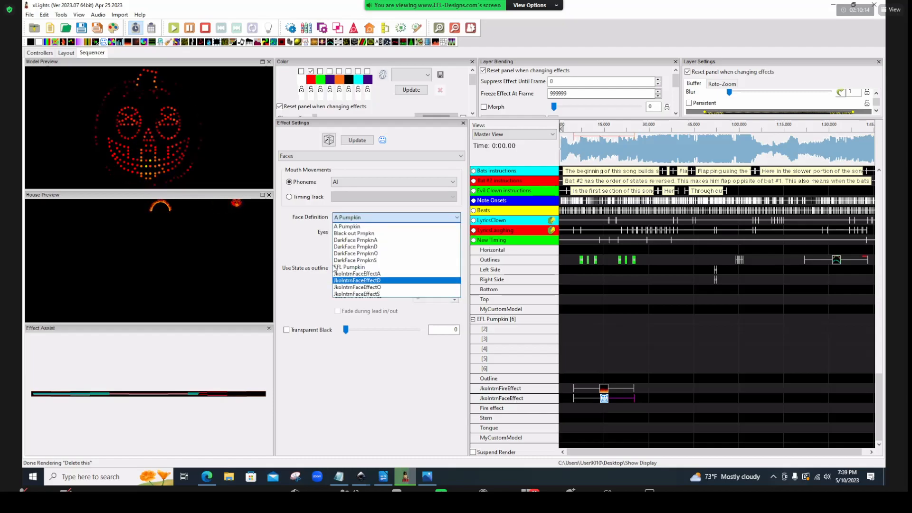
{"action": "left_click", "coordinate": [377, 275]}
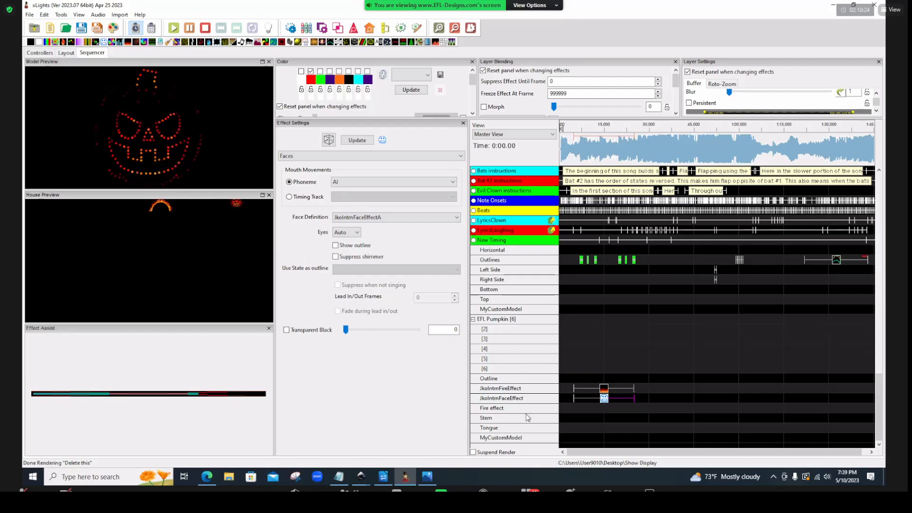
Preview the face's mouth shapes with phonemes such as L, MBP and U, and set the phoneme back to AI
{"action": "left_click", "coordinate": [345, 183]}
{"action": "left_click", "coordinate": [340, 201]}
{"action": "left_click", "coordinate": [347, 182]}
{"action": "left_click", "coordinate": [346, 212]}
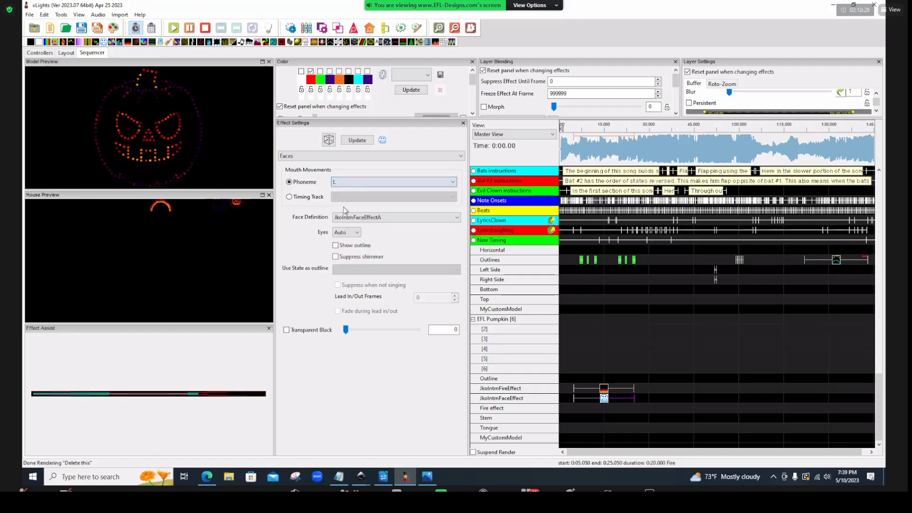
{"action": "left_click", "coordinate": [348, 182]}
{"action": "left_click", "coordinate": [350, 222]}
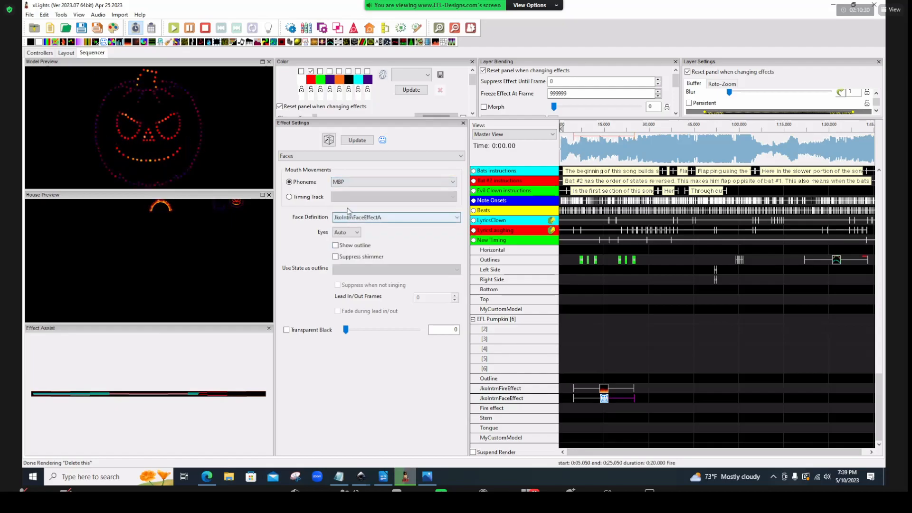
{"action": "left_click", "coordinate": [357, 183]}
{"action": "left_click", "coordinate": [355, 239]}
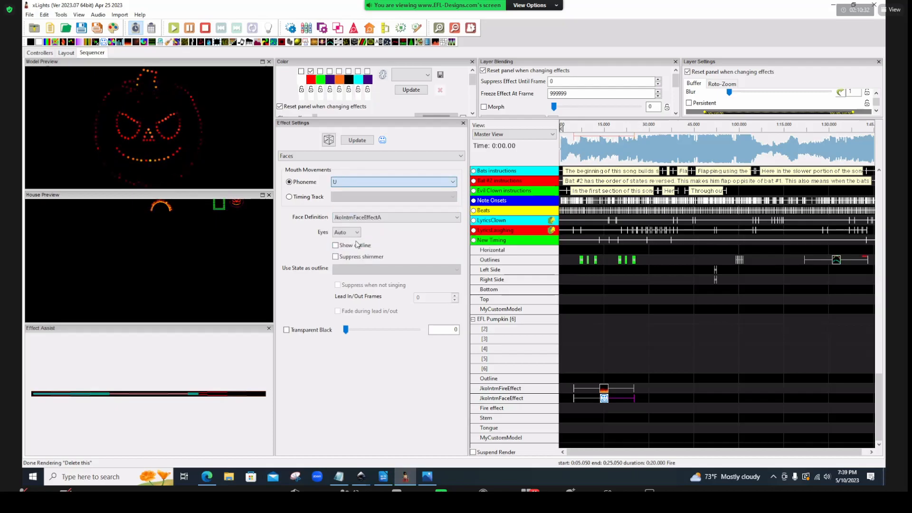
{"action": "left_click", "coordinate": [351, 182]}
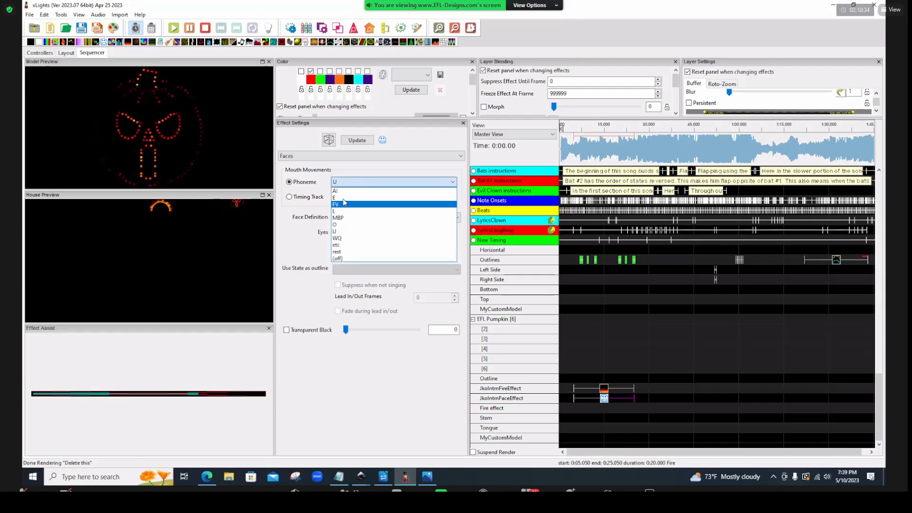
{"action": "left_click", "coordinate": [338, 190]}
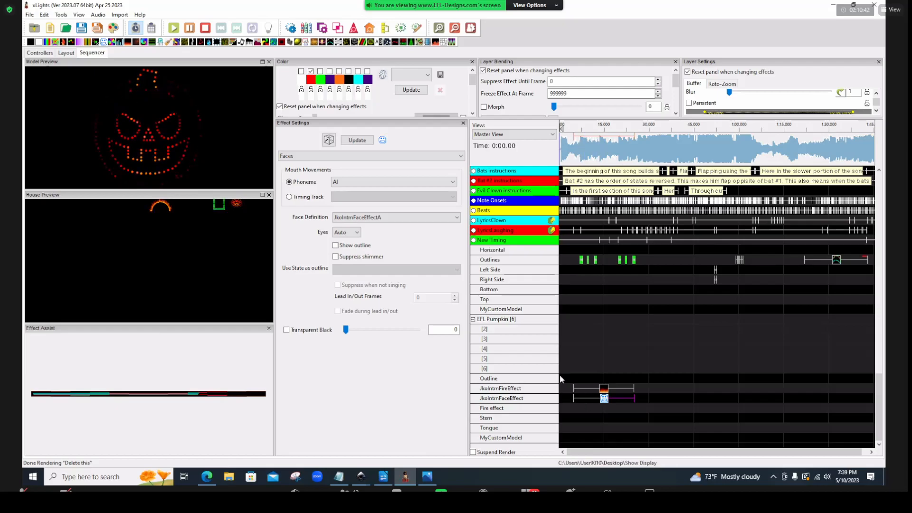
Set the height of the Fire effect on the JkoIntrnFireEffect row to 53
{"action": "left_click", "coordinate": [604, 389]}
{"action": "left_click_drag", "start_coordinate": [421, 170], "coordinate": [404, 172]}
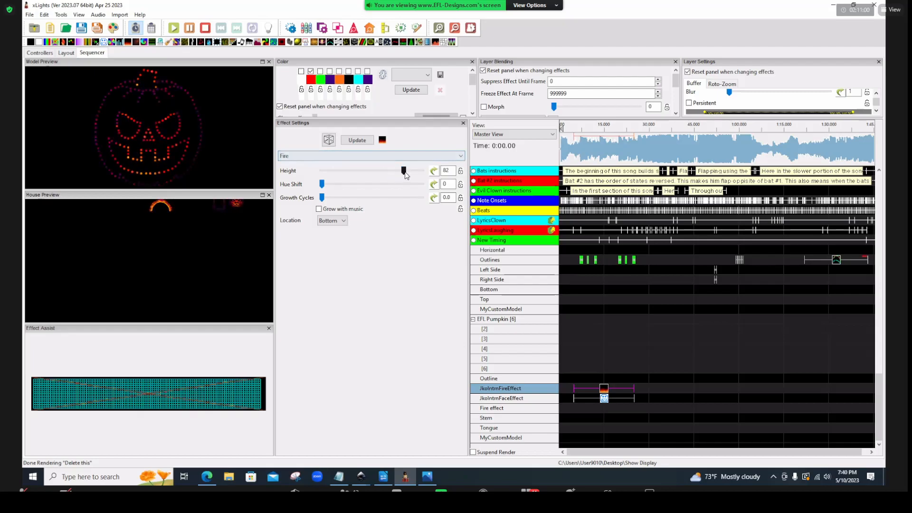
{"action": "left_click_drag", "start_coordinate": [405, 176], "coordinate": [375, 172]}
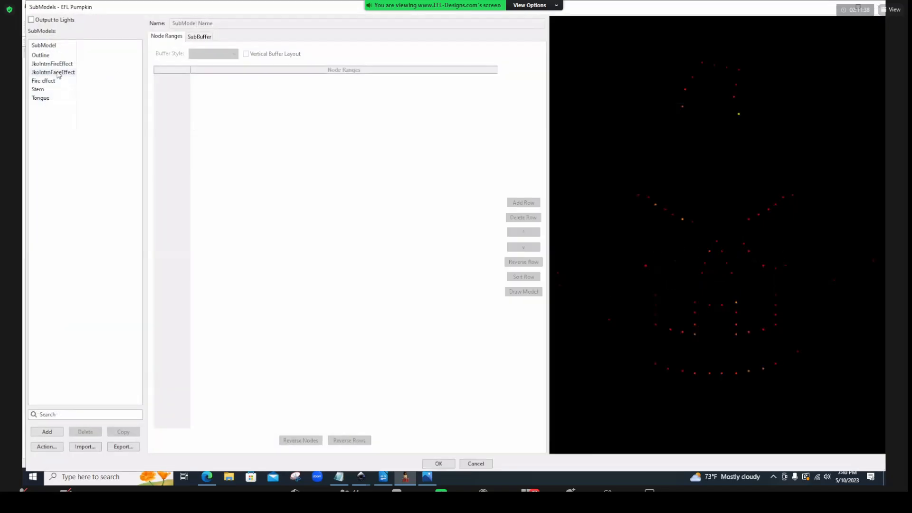
Examine which nodes each row of the JkoIntrnFireEffect submodel covers, from Bottom up to Line 12, and close the submodels window without saving
{"action": "left_click", "coordinate": [53, 65]}
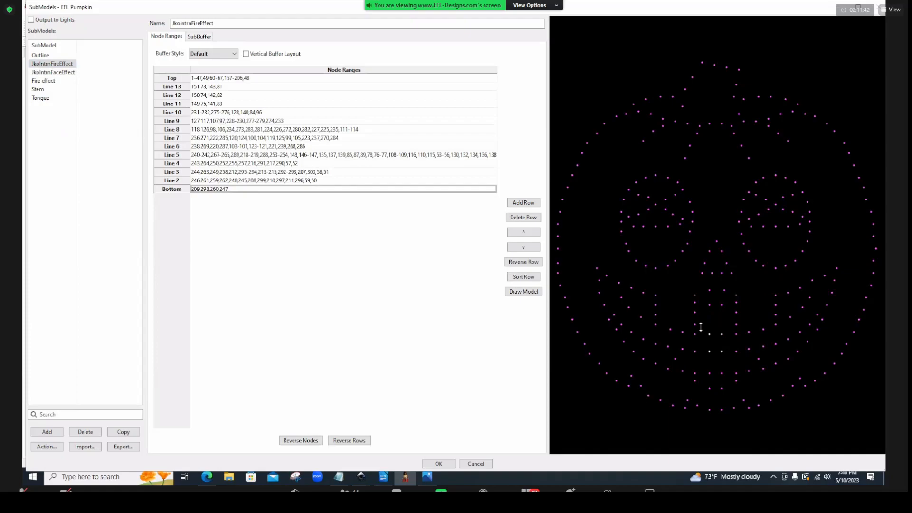
{"action": "left_click", "coordinate": [246, 181]}
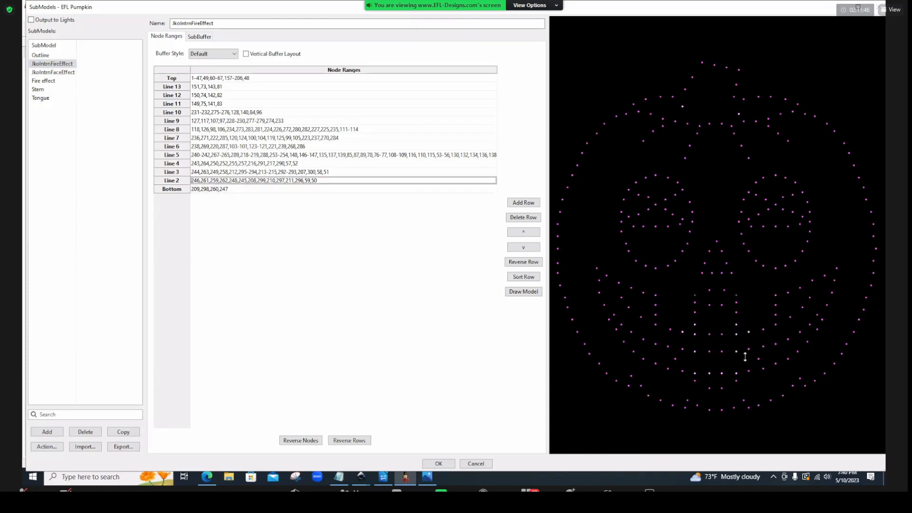
{"action": "left_click", "coordinate": [254, 173]}
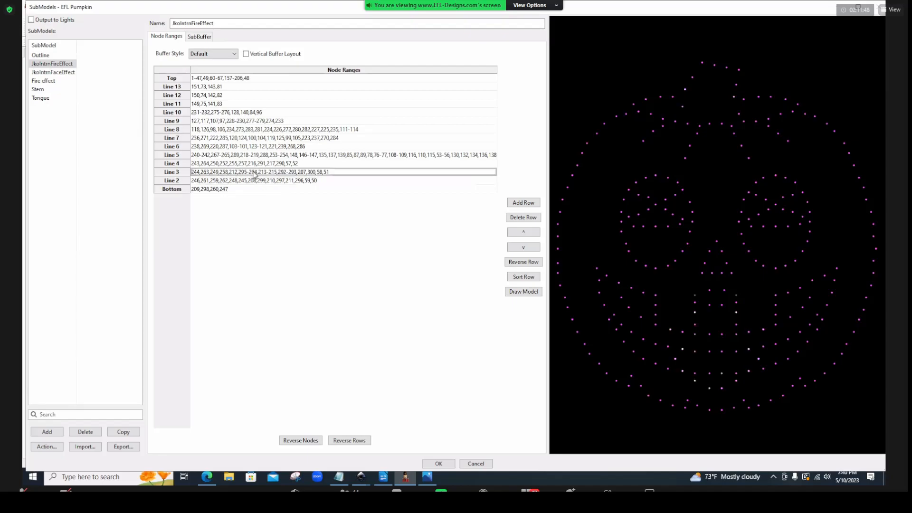
{"action": "left_click", "coordinate": [288, 166]}
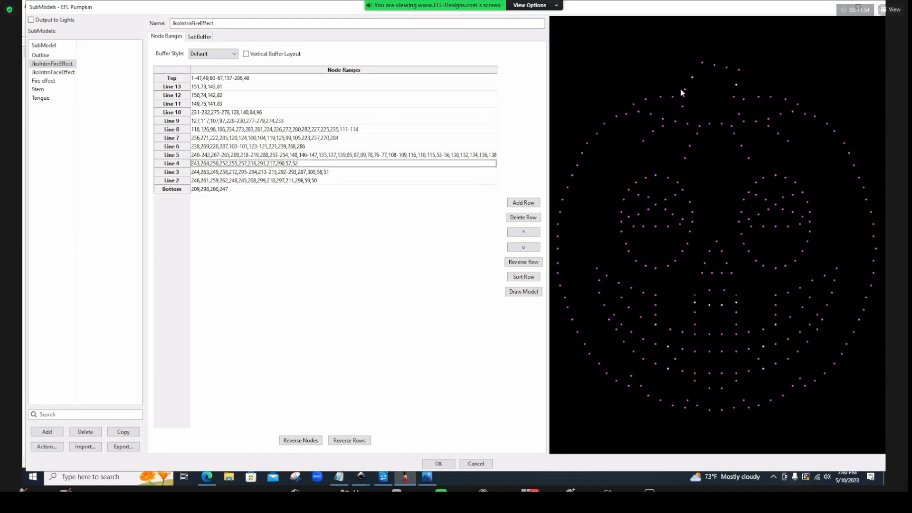
{"action": "left_click", "coordinate": [249, 181]}
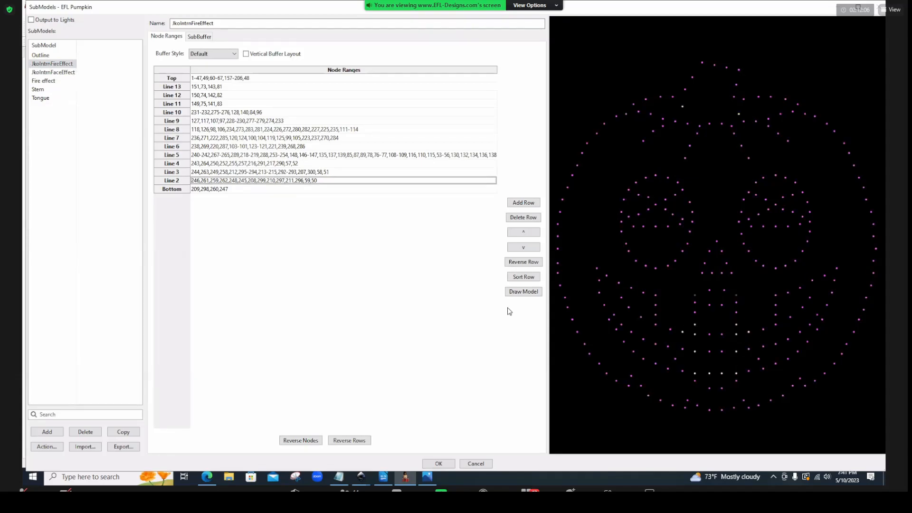
{"action": "left_click", "coordinate": [225, 173]}
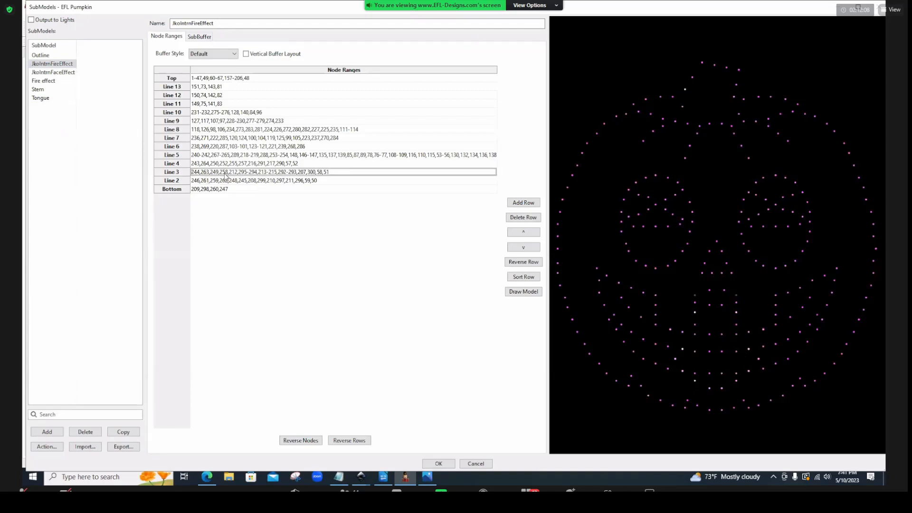
{"action": "left_click", "coordinate": [229, 164]}
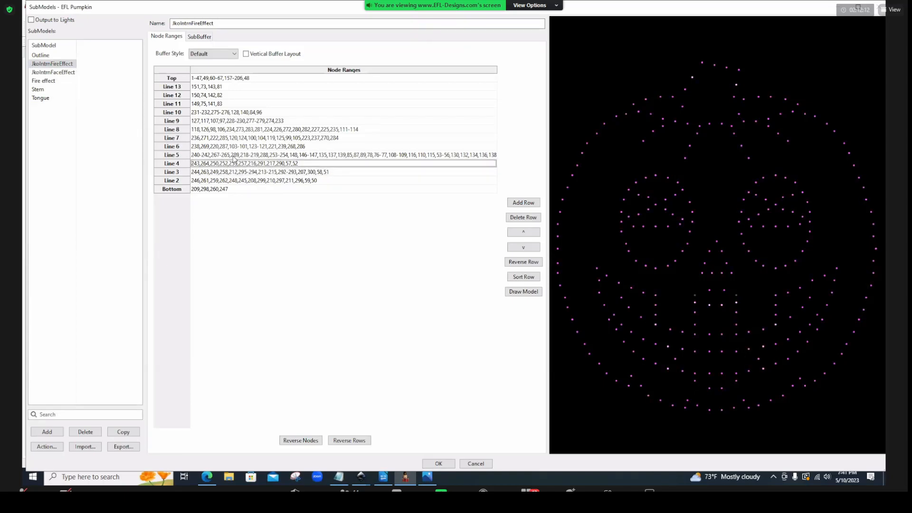
{"action": "left_click", "coordinate": [233, 157]}
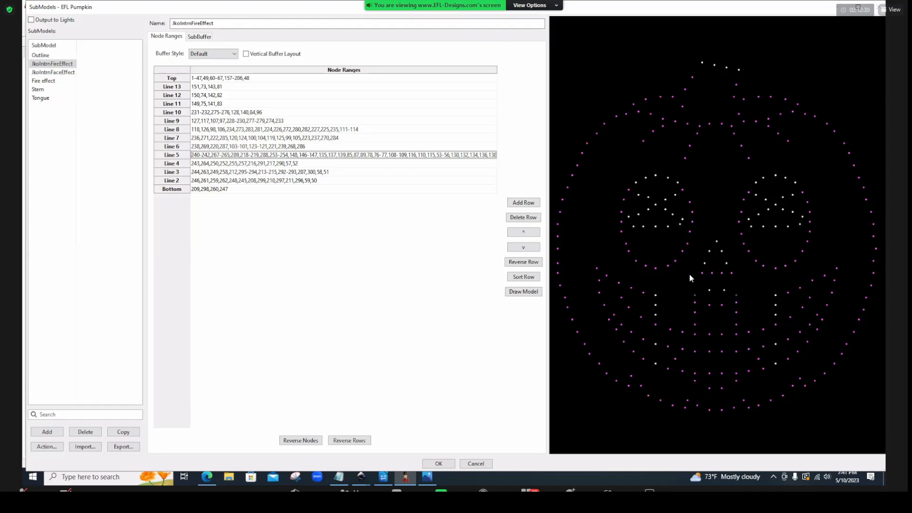
{"action": "left_click", "coordinate": [269, 149]}
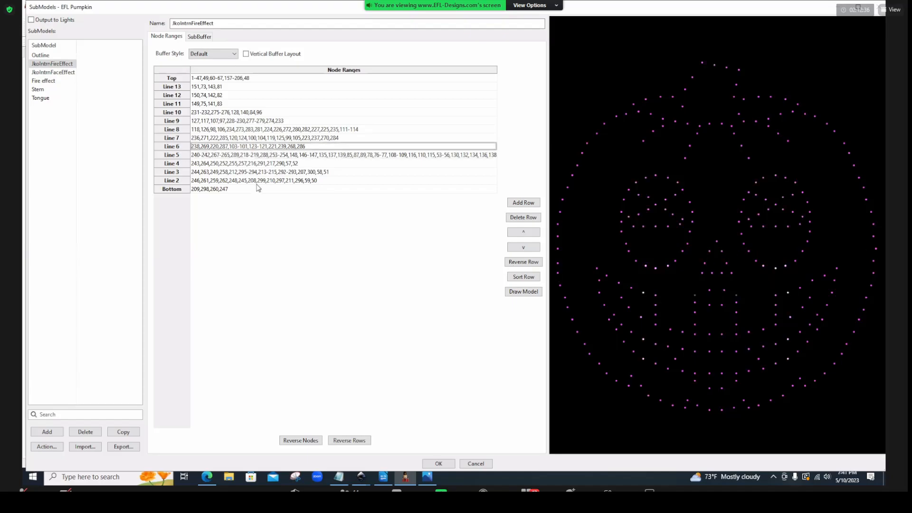
{"action": "left_click", "coordinate": [266, 138]}
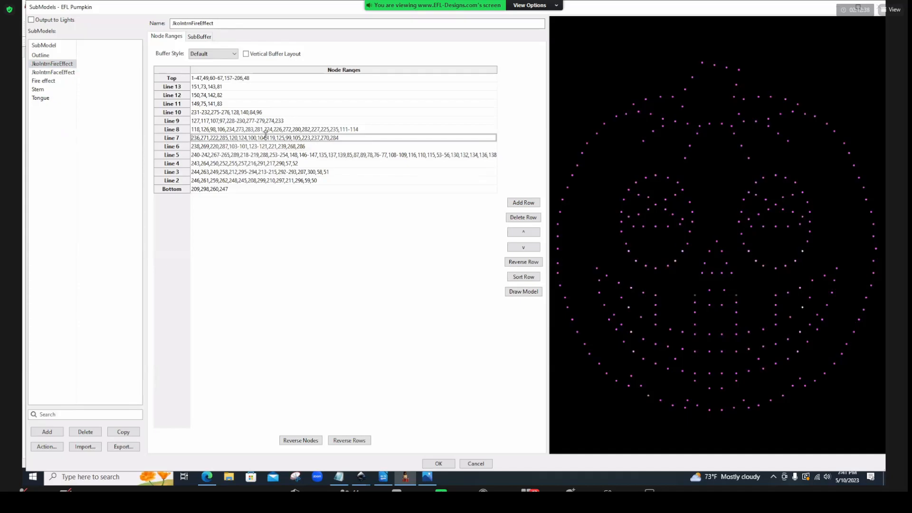
{"action": "left_click", "coordinate": [267, 129]}
{"action": "left_click", "coordinate": [266, 124]}
{"action": "left_click", "coordinate": [247, 112]}
{"action": "left_click", "coordinate": [247, 103]}
{"action": "left_click", "coordinate": [250, 96]}
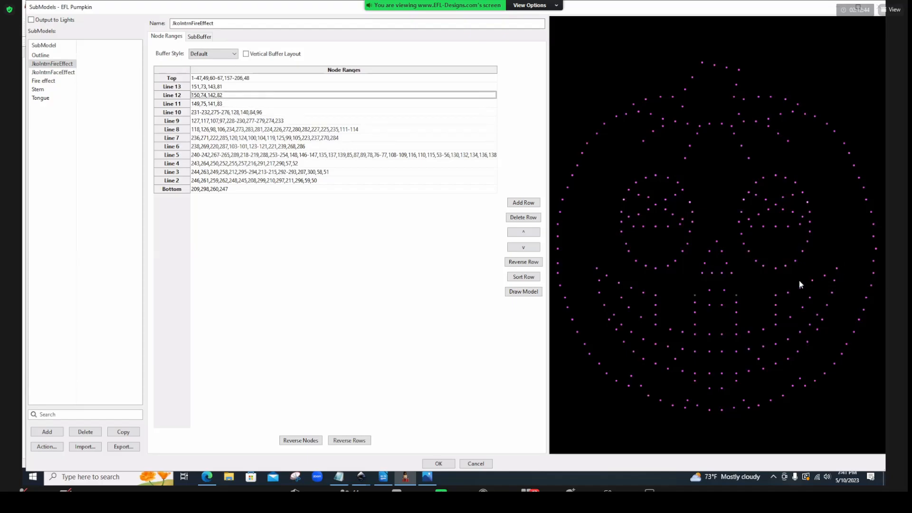
{"action": "left_click", "coordinate": [473, 464]}
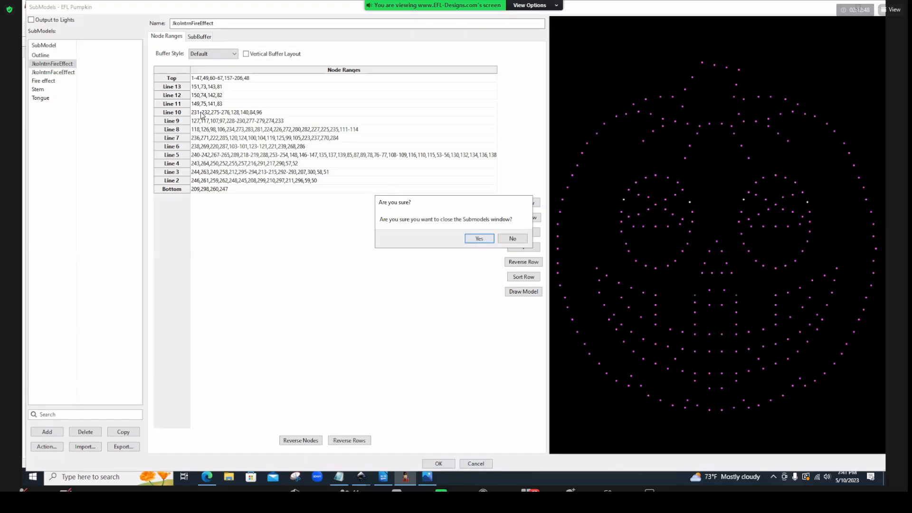
{"action": "key", "text": "Return"}
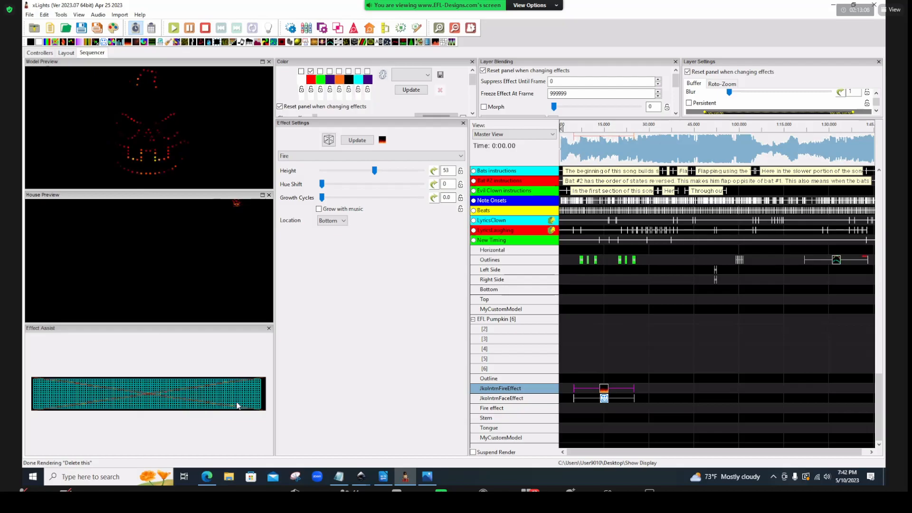
Review the buffer transformation options for the Fire effect and keep the transformation at None
{"action": "left_click", "coordinate": [877, 111]}
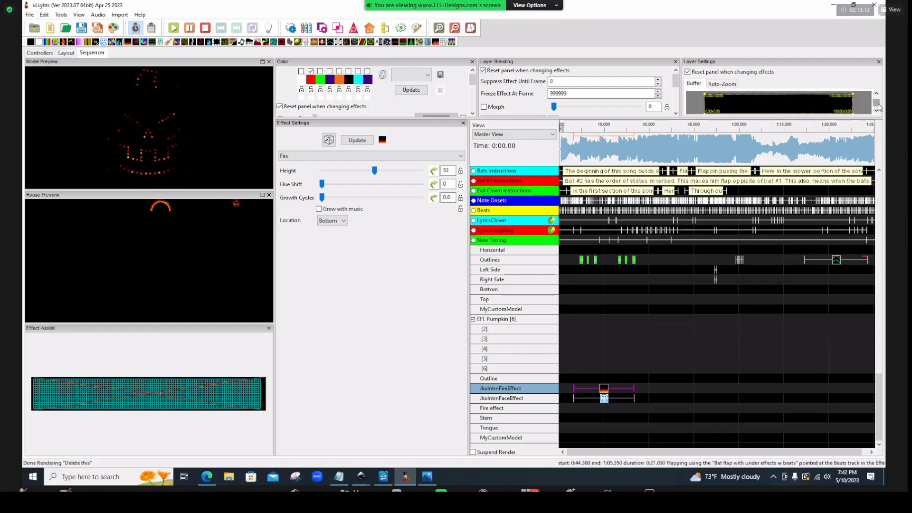
{"action": "left_click", "coordinate": [878, 94]}
{"action": "left_click", "coordinate": [877, 94]}
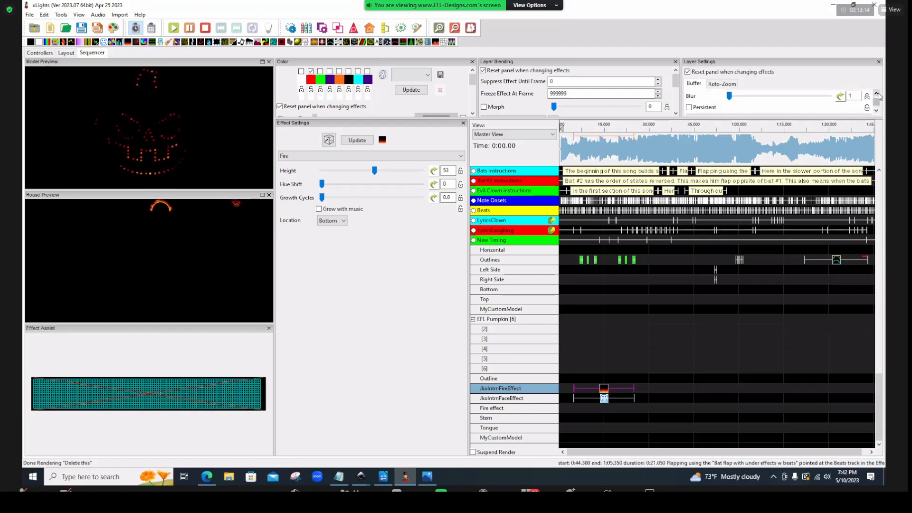
{"action": "left_click", "coordinate": [753, 98]}
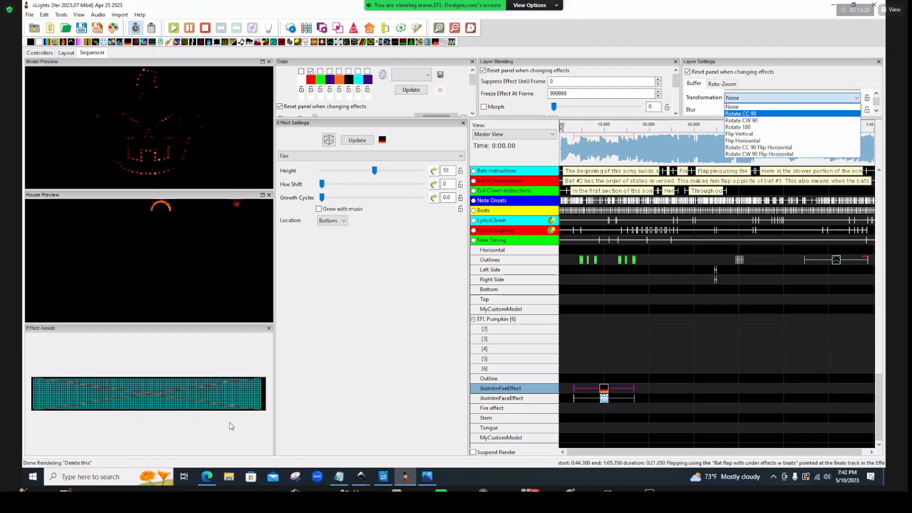
{"action": "left_click", "coordinate": [734, 107]}
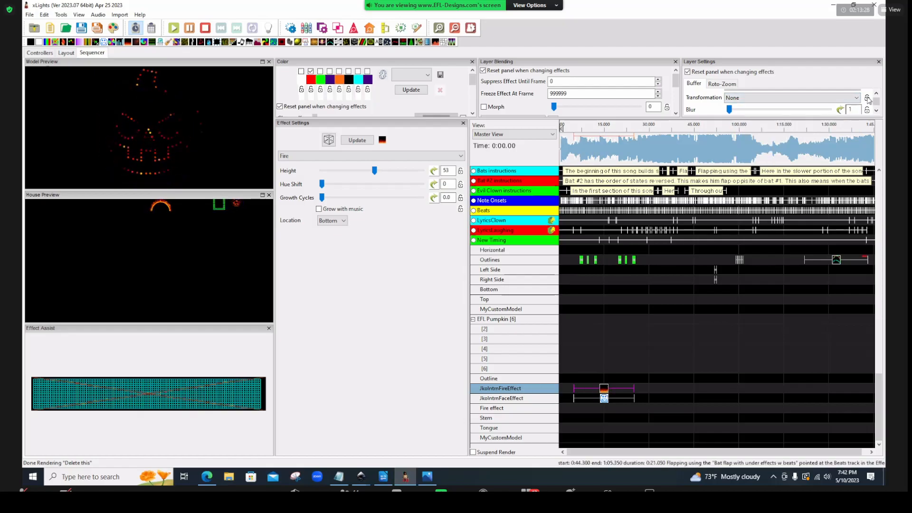
Set the Fire effect's buffer transformation to Rotate CC 90 and enlarge the effect assist preview area
{"action": "left_click", "coordinate": [793, 98]}
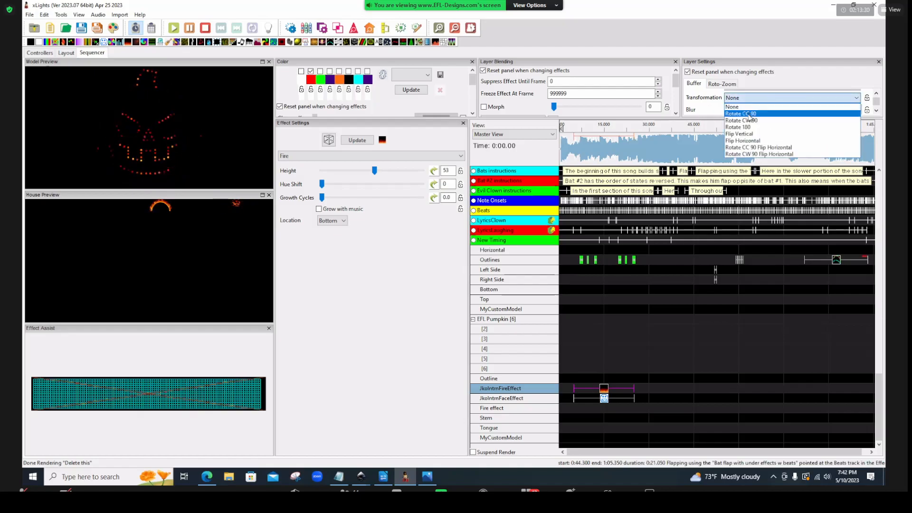
{"action": "left_click", "coordinate": [749, 115]}
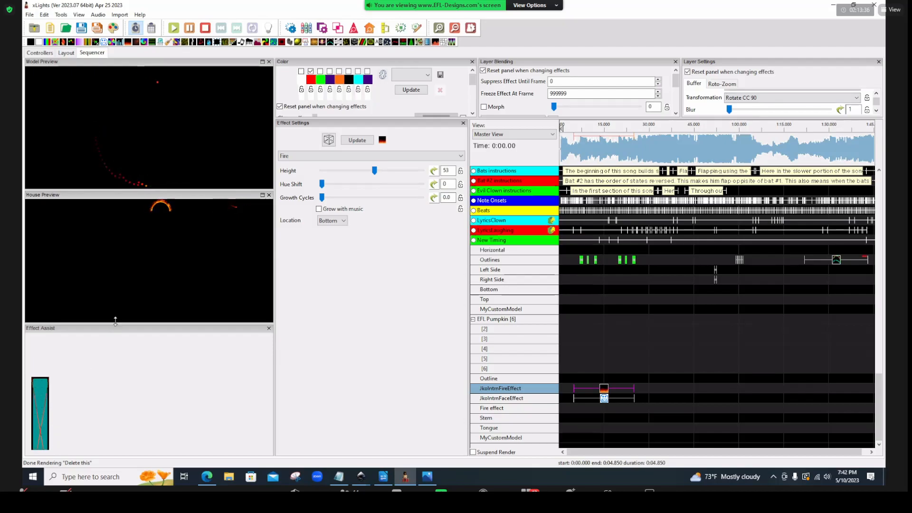
{"action": "left_click_drag", "start_coordinate": [115, 298], "coordinate": [118, 271]}
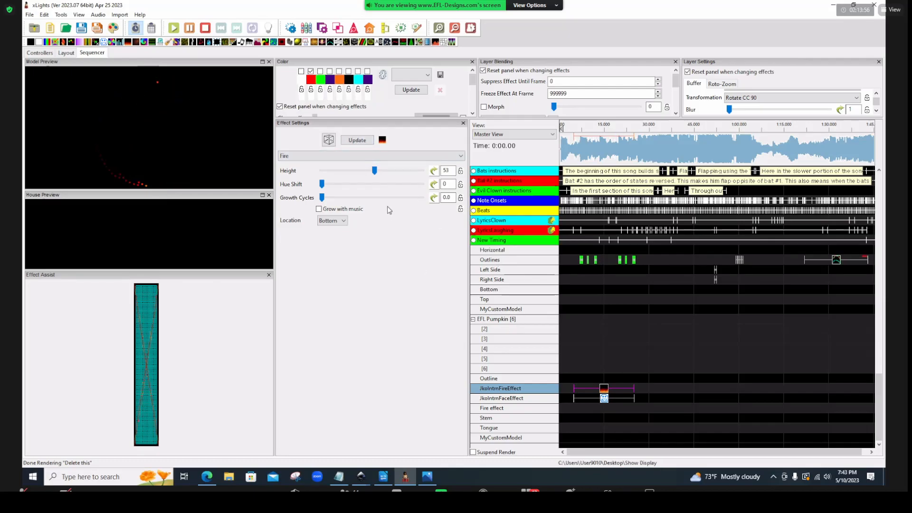
Set the Fire effect's height to 100 and try the Rotate CW 90 transformation before returning it to None
{"action": "left_click_drag", "start_coordinate": [378, 170], "coordinate": [432, 174]}
{"action": "left_click", "coordinate": [772, 101]}
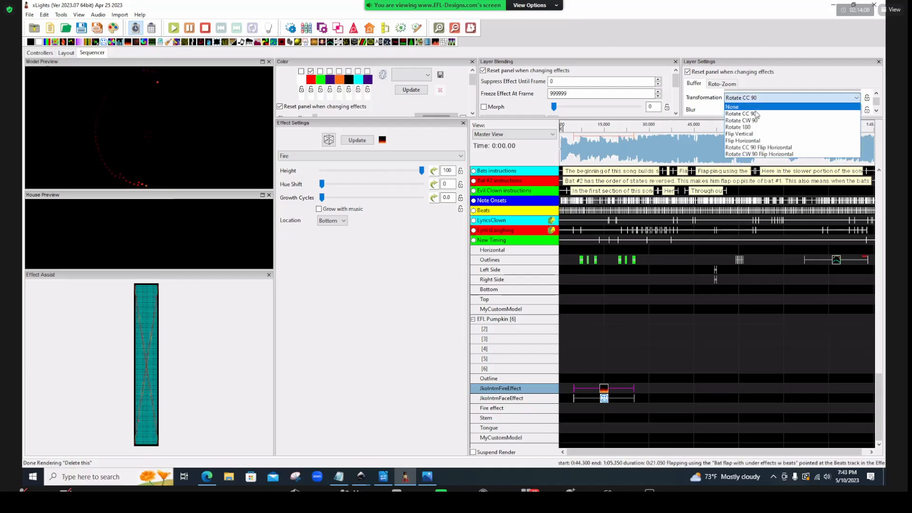
{"action": "left_click", "coordinate": [758, 122]}
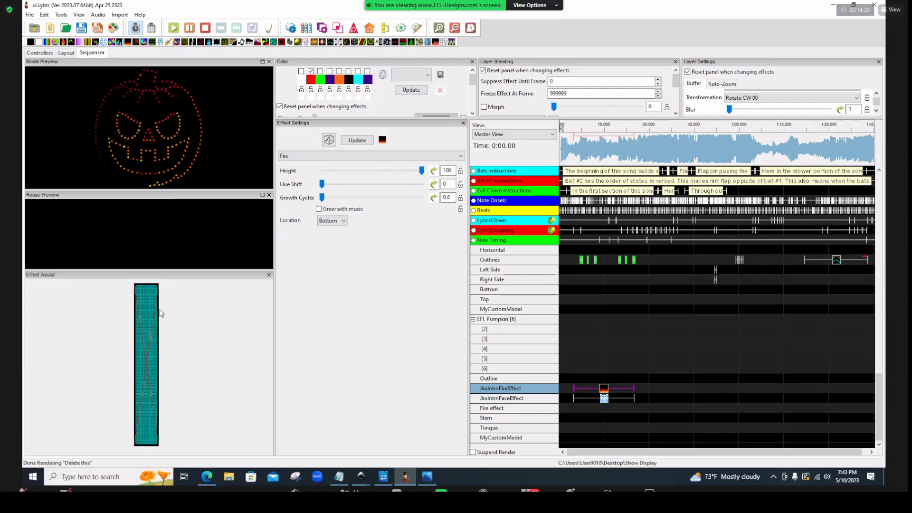
{"action": "left_click", "coordinate": [770, 98]}
{"action": "left_click", "coordinate": [755, 112]}
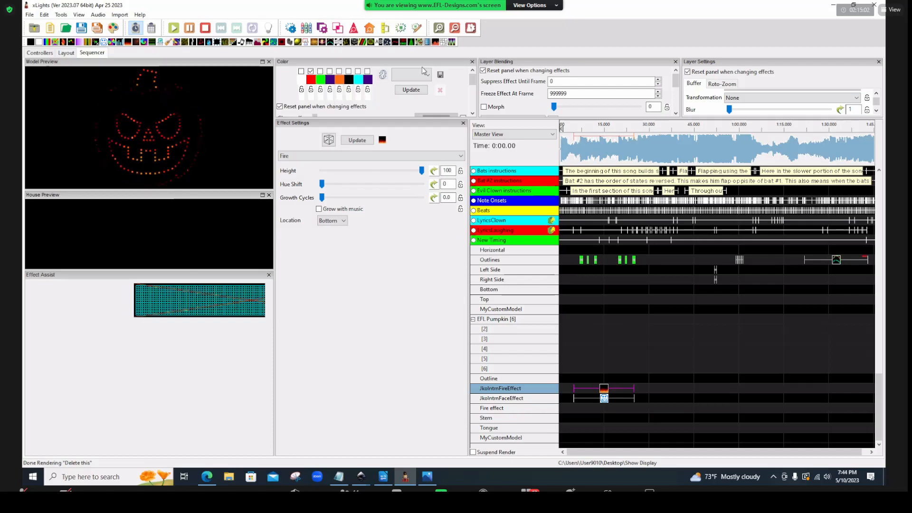
Try a Sketch effect on the JkoIntrnFireEffect row and replace it with a fresh Fire effect
{"action": "left_click_drag", "start_coordinate": [337, 42], "coordinate": [595, 391]}
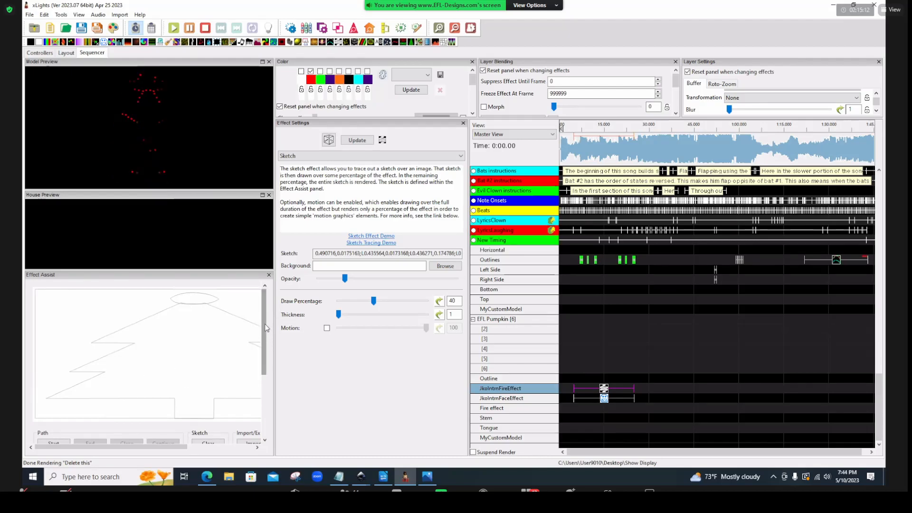
{"action": "left_click_drag", "start_coordinate": [265, 328], "coordinate": [261, 359]}
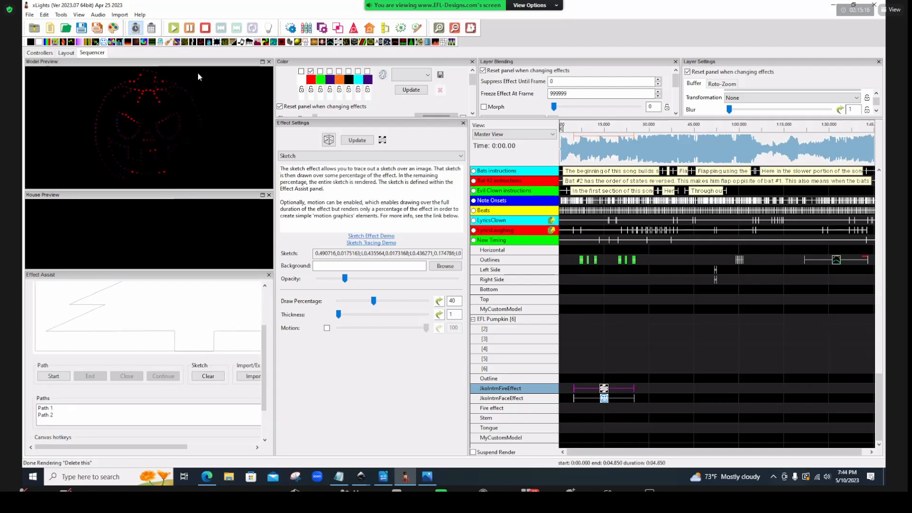
{"action": "left_click_drag", "start_coordinate": [127, 42], "coordinate": [604, 388]}
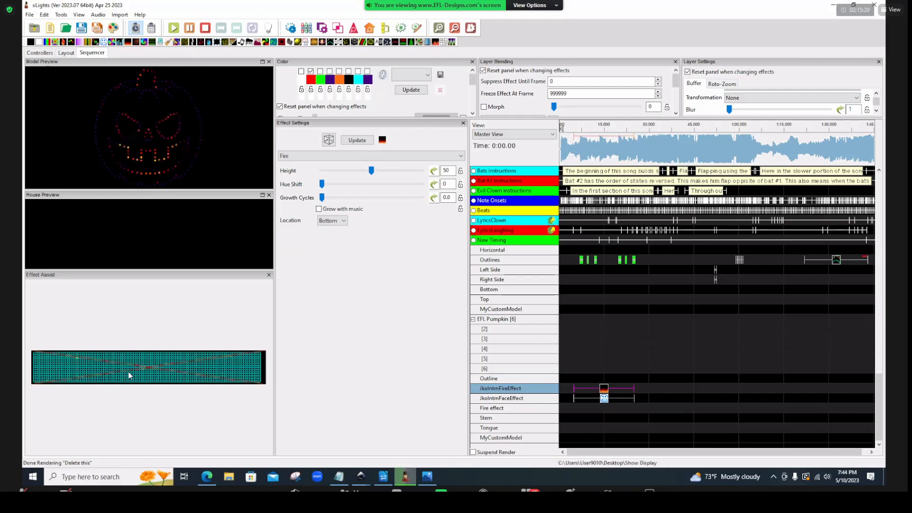
Preview the Fire effect with the Per Preview render style and return the render style to Default
{"action": "left_click", "coordinate": [877, 94]}
{"action": "scroll", "coordinate": [877, 95], "scroll_direction": "up", "scroll_amount": 4}
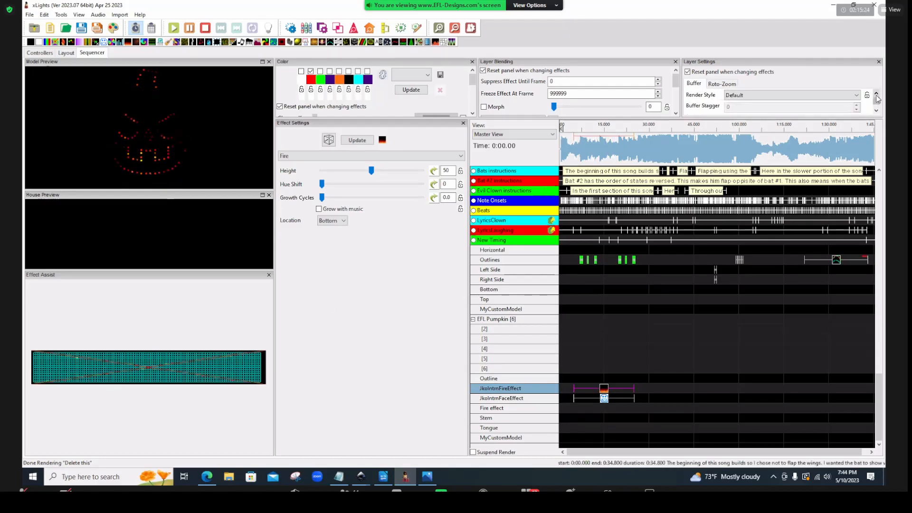
{"action": "left_click", "coordinate": [742, 95]}
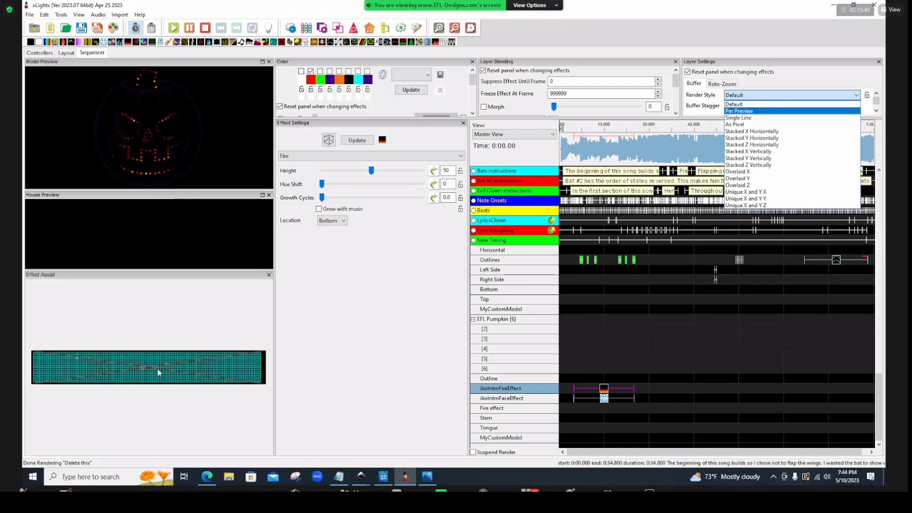
{"action": "left_click", "coordinate": [740, 112]}
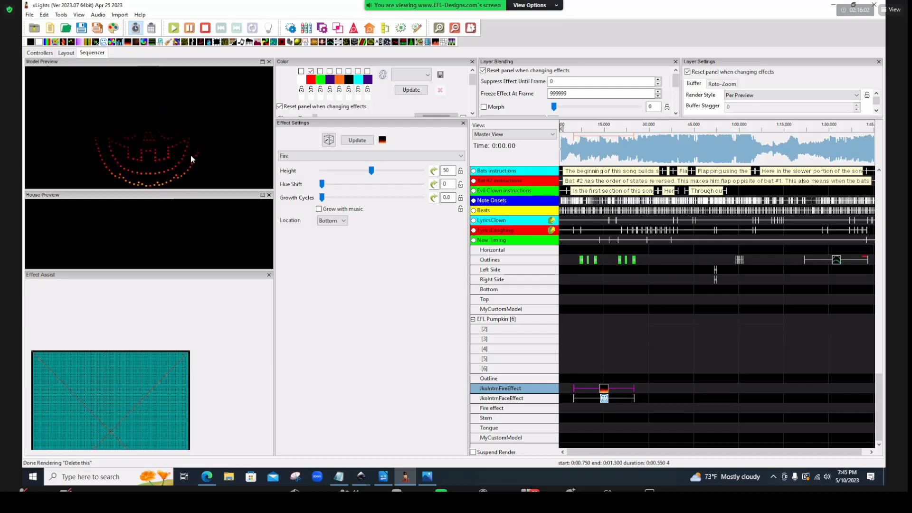
{"action": "left_click", "coordinate": [793, 95]}
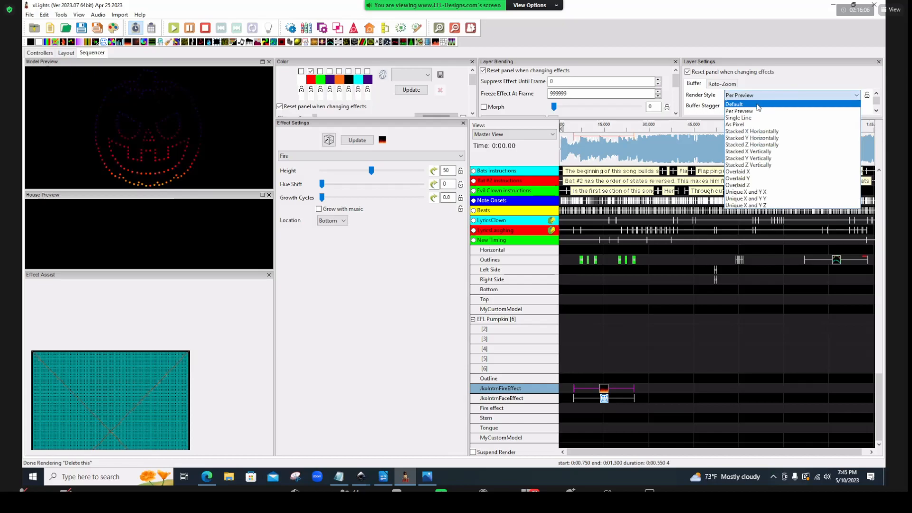
{"action": "left_click", "coordinate": [758, 105]}
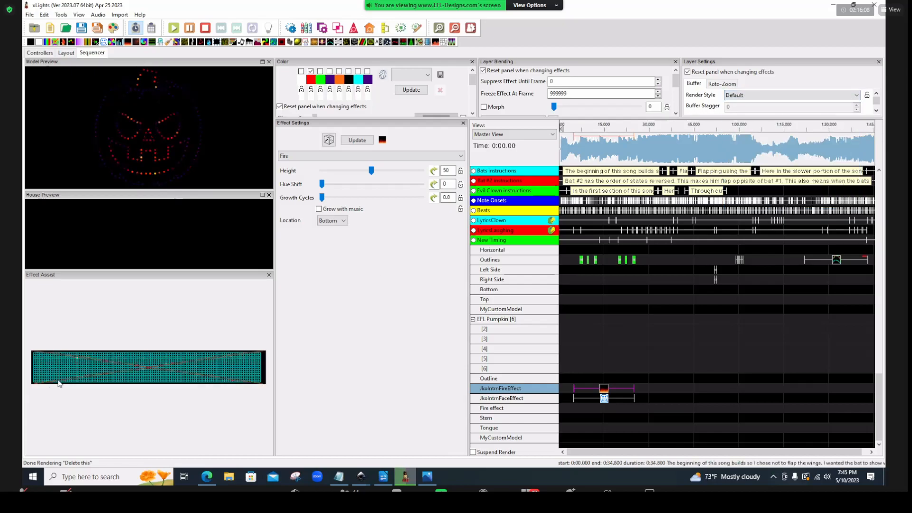
Set the Fire effect's render style to Single Line and delete the Faces effect from the JkoIntrnFaceEffect row
{"action": "left_click", "coordinate": [732, 95]}
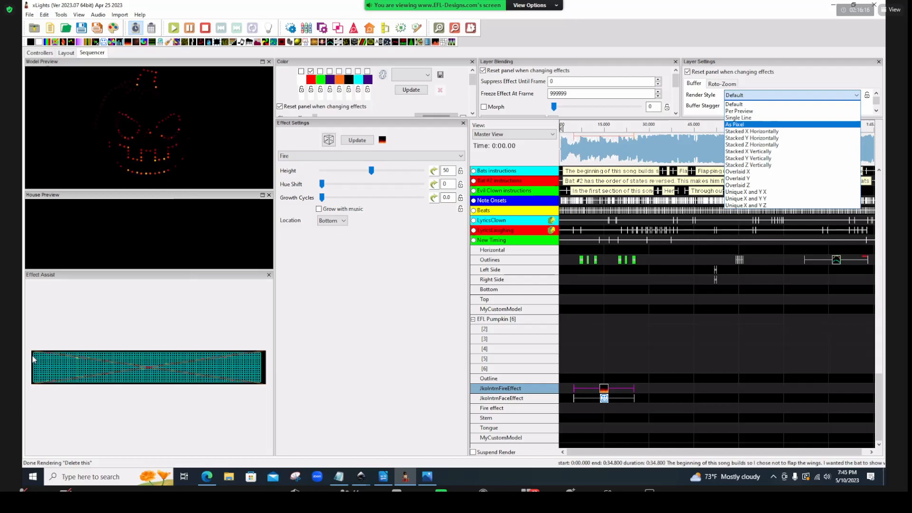
{"action": "left_click", "coordinate": [743, 118]}
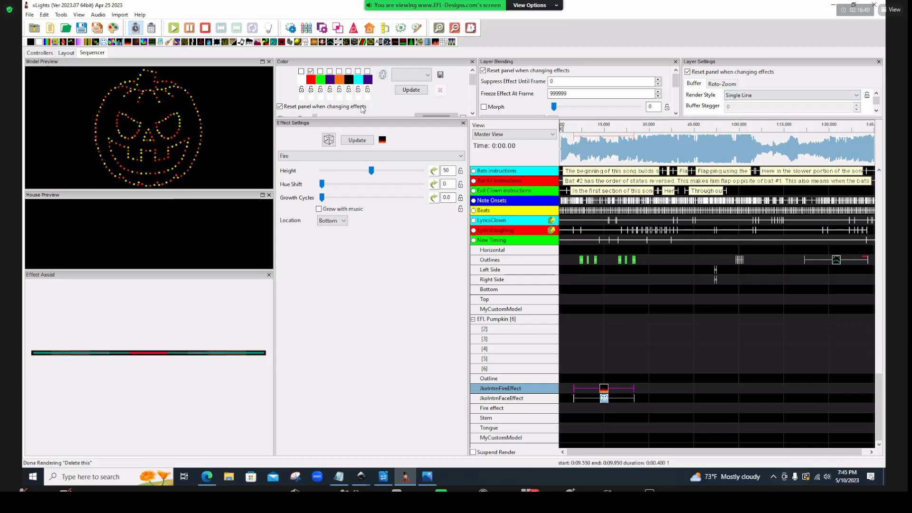
{"action": "left_click", "coordinate": [604, 399]}
{"action": "key", "text": "Delete"}
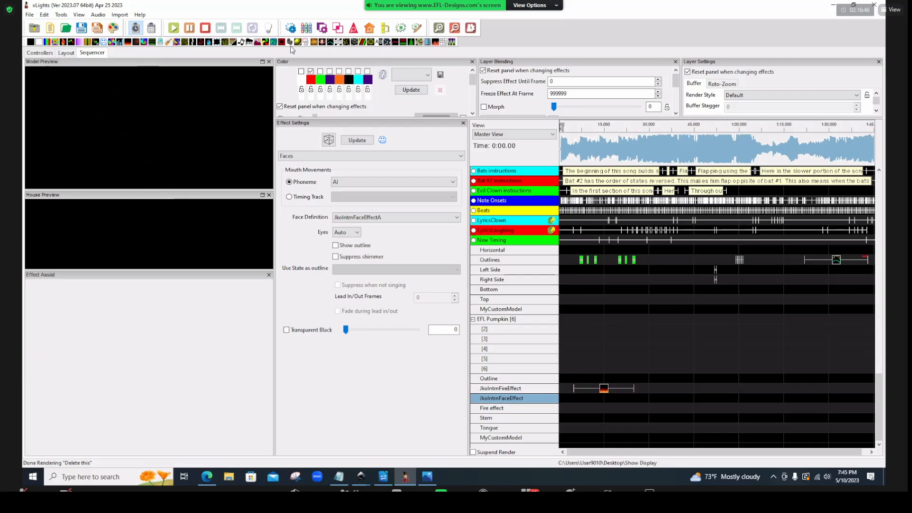
Replace the Fire effect on the JkoIntrnFireEffect row with a Single Strand effect using the Single Line render style
{"action": "left_click_drag", "start_coordinate": [323, 43], "coordinate": [612, 392]}
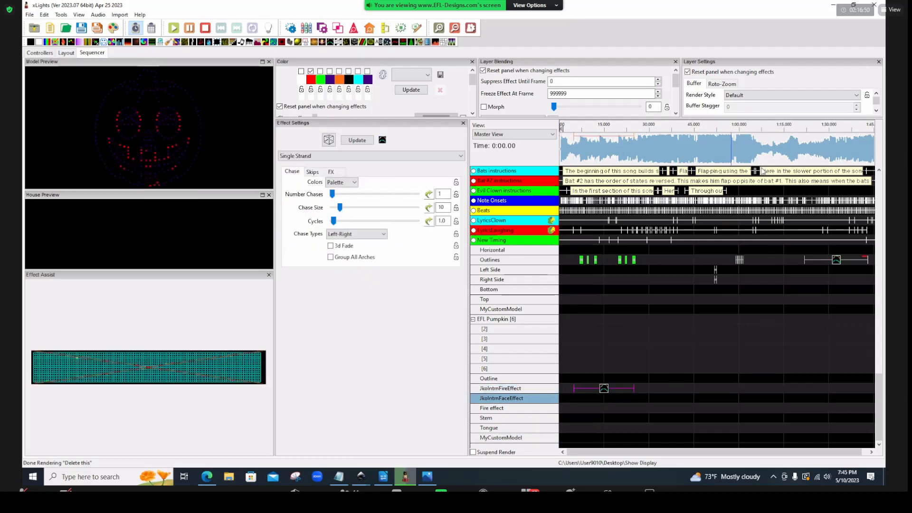
{"action": "left_click", "coordinate": [751, 98]}
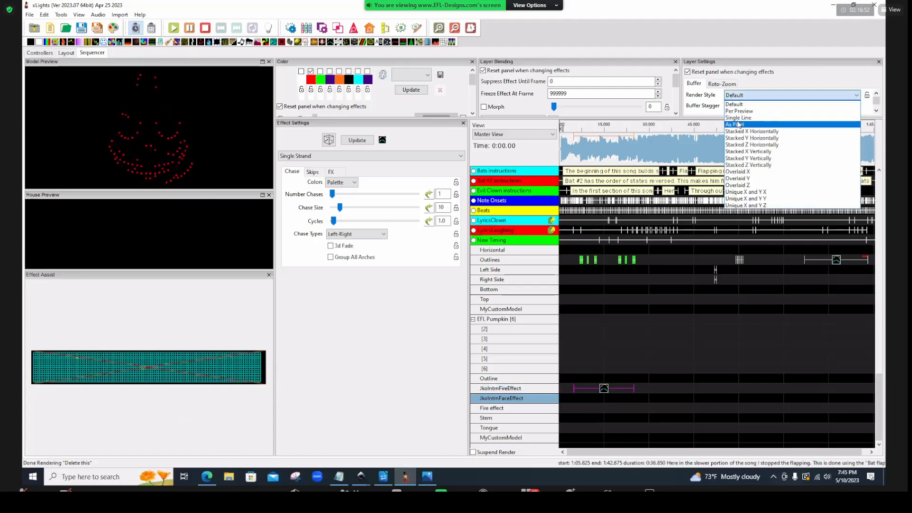
{"action": "left_click", "coordinate": [738, 120]}
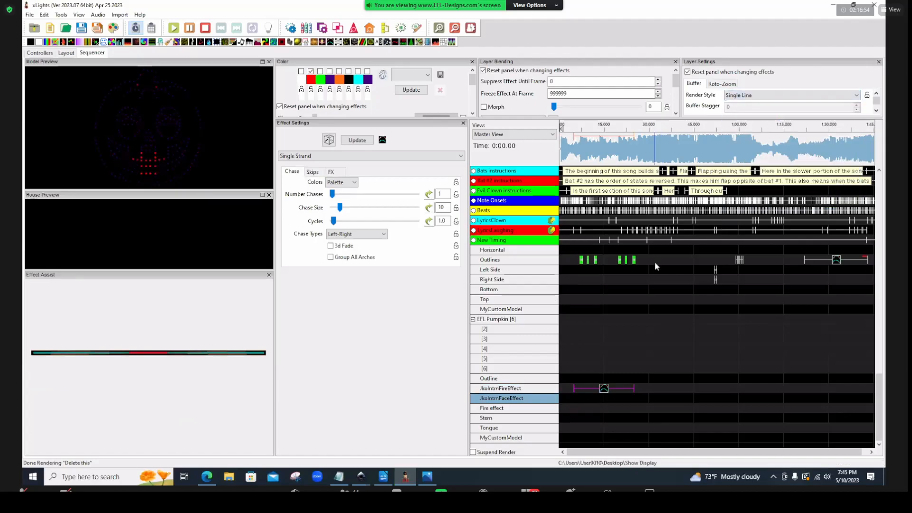
Set the Single Strand effect's chase size to 5
{"action": "left_click", "coordinate": [877, 111]}
{"action": "left_click", "coordinate": [877, 112]}
{"action": "left_click", "coordinate": [877, 111]}
{"action": "left_click", "coordinate": [876, 112]}
{"action": "left_click", "coordinate": [876, 111]}
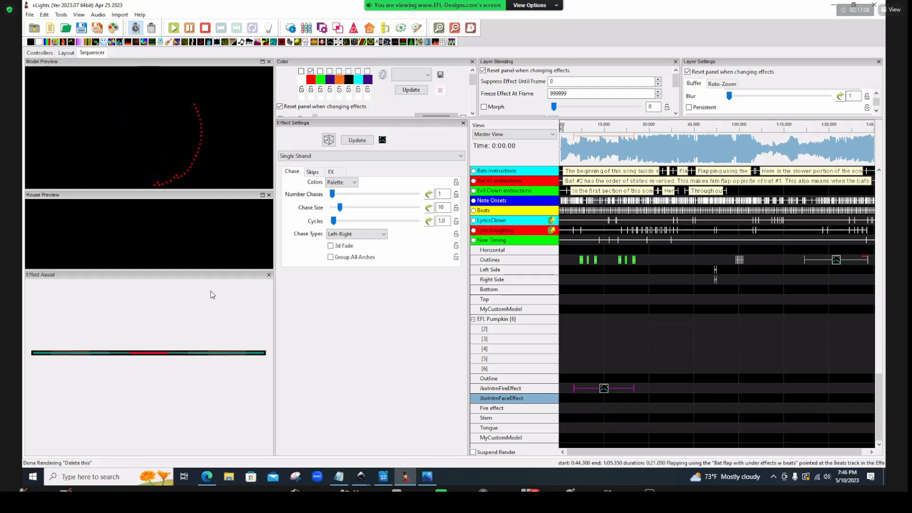
{"action": "left_click_drag", "start_coordinate": [340, 208], "coordinate": [334, 218]}
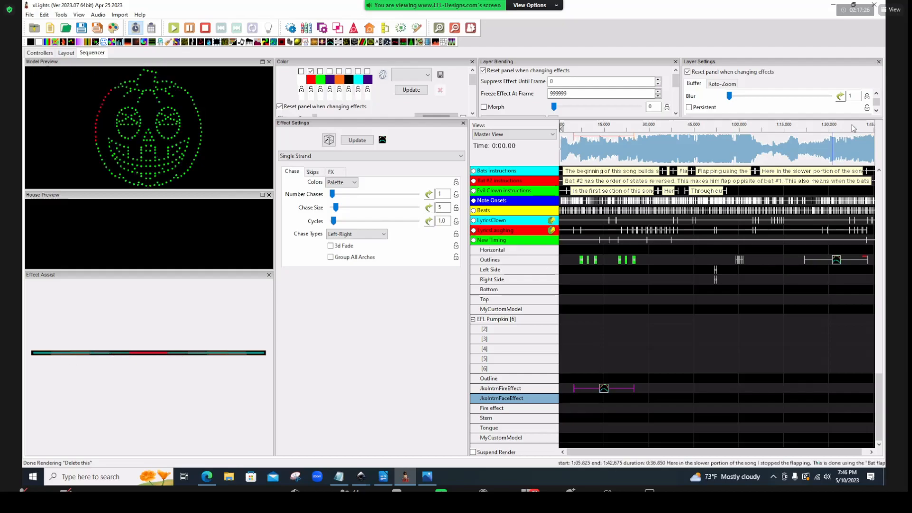
Set the Single Strand effect's buffer transformation to Rotate CC 90
{"action": "left_click", "coordinate": [876, 112]}
{"action": "left_click", "coordinate": [877, 111]}
{"action": "left_click", "coordinate": [876, 112]}
{"action": "left_click", "coordinate": [876, 94]}
{"action": "left_click", "coordinate": [877, 94]}
{"action": "left_click", "coordinate": [877, 94]}
{"action": "left_click", "coordinate": [876, 94]}
{"action": "left_click", "coordinate": [877, 93]}
{"action": "left_click", "coordinate": [765, 103]}
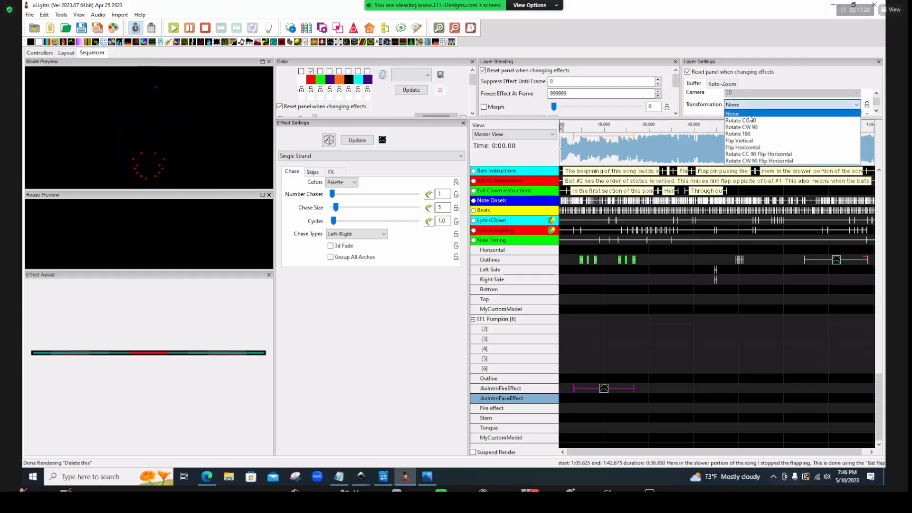
{"action": "left_click", "coordinate": [742, 121]}
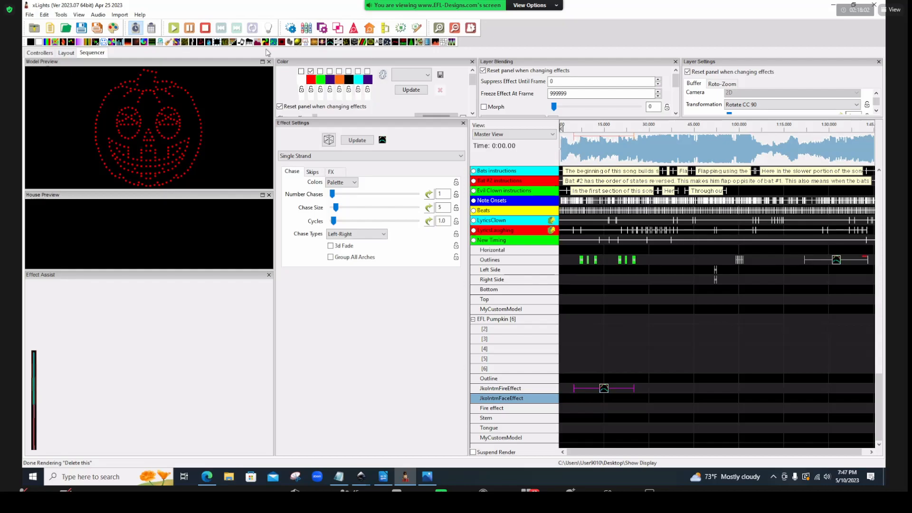
Replace the Single Strand effect with a Bars effect and set its transformation to Rotate CC 90
{"action": "left_click_drag", "start_coordinate": [47, 42], "coordinate": [604, 389]}
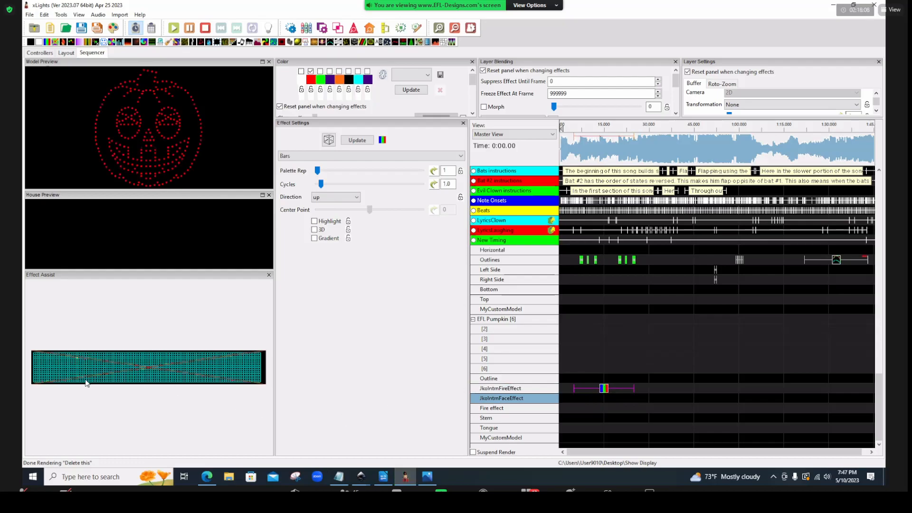
{"action": "left_click", "coordinate": [818, 105]}
{"action": "left_click", "coordinate": [760, 121]}
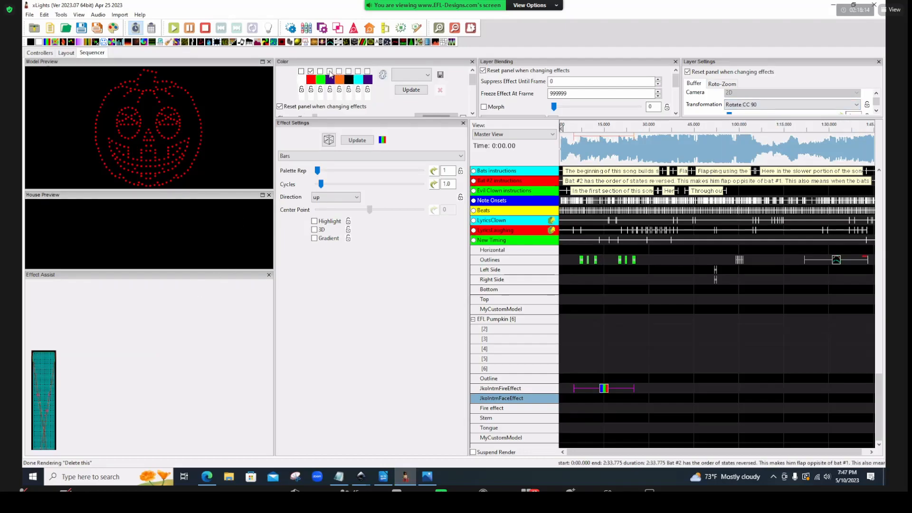
Enable the fourth palette colour, purple, and black for the Bars effect, and move it up to layer [6] of the EFL Pumpkin
{"action": "left_click", "coordinate": [330, 71]}
{"action": "left_click", "coordinate": [349, 71]}
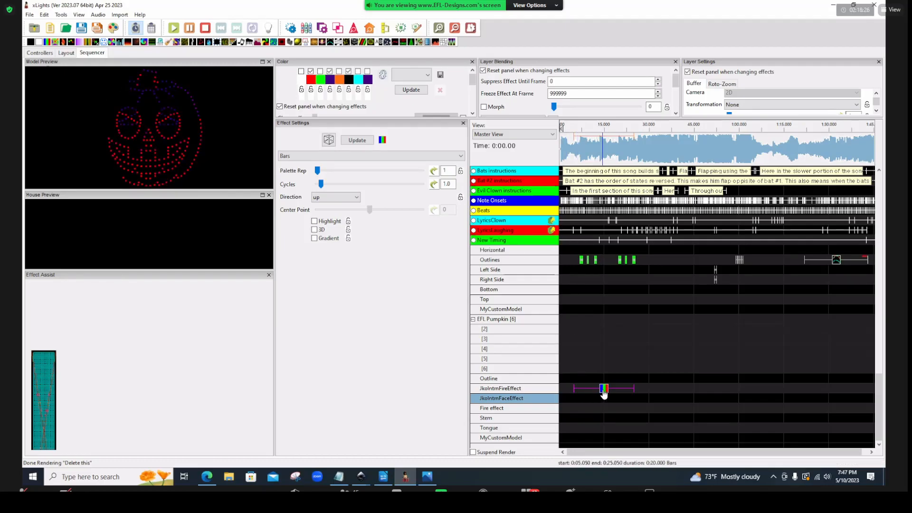
{"action": "key", "text": "Up"}
{"action": "key", "text": "Up"}
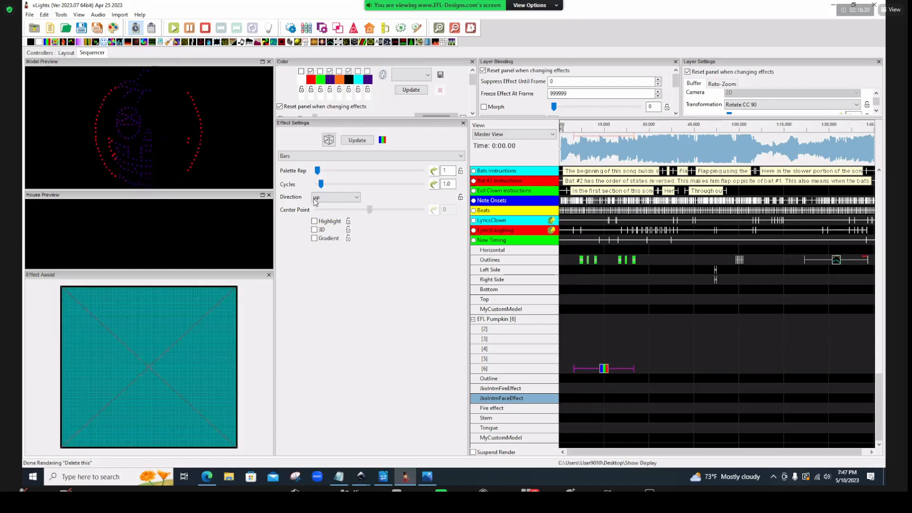
Set the layer [6] Bars effect's transformation to None and its render style to Single Line
{"action": "left_click", "coordinate": [770, 105]}
{"action": "left_click", "coordinate": [751, 114]}
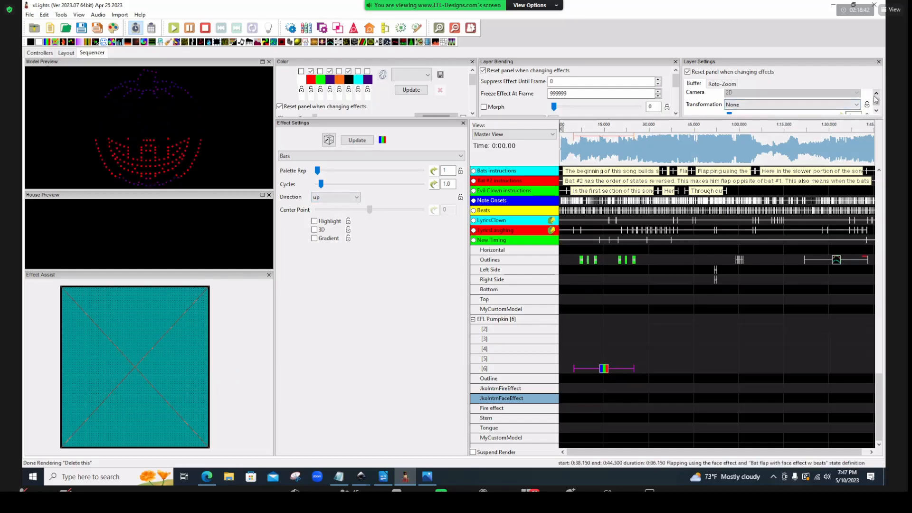
{"action": "scroll", "coordinate": [770, 99], "scroll_direction": "down", "scroll_amount": 3}
{"action": "left_click", "coordinate": [768, 99]}
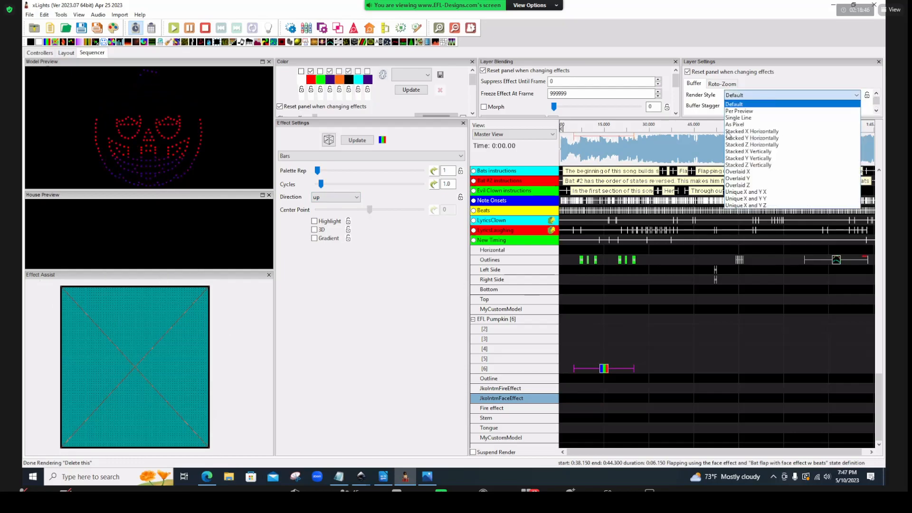
{"action": "left_click", "coordinate": [737, 119]}
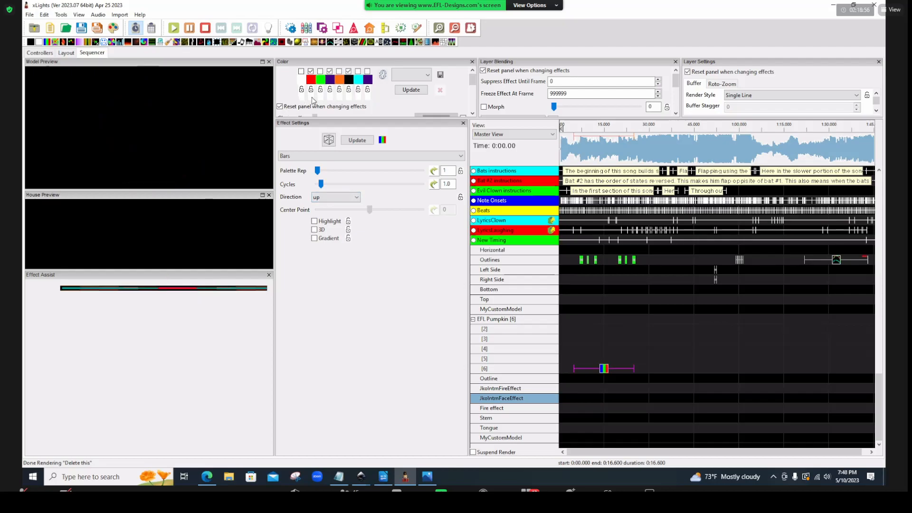
Enable white, green, orange and cyan, disable black, and shorten the layer [6] Bars effect to about 5.9 seconds
{"action": "left_click", "coordinate": [301, 71]}
{"action": "left_click", "coordinate": [349, 72]}
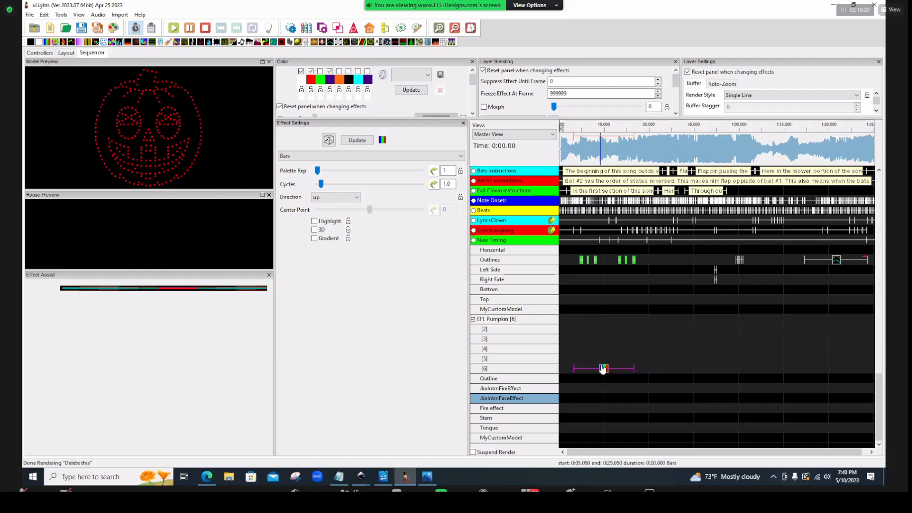
{"action": "left_click_drag", "start_coordinate": [634, 369], "coordinate": [592, 369]}
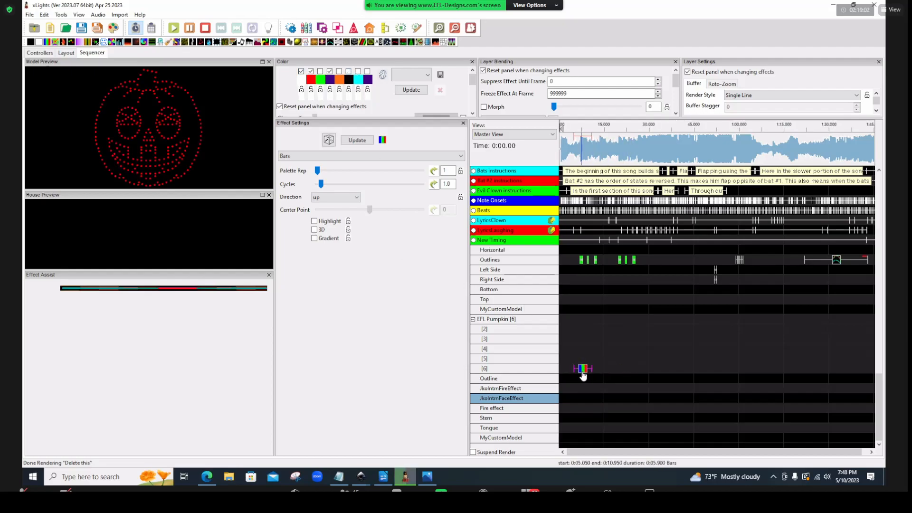
{"action": "left_click", "coordinate": [320, 72]}
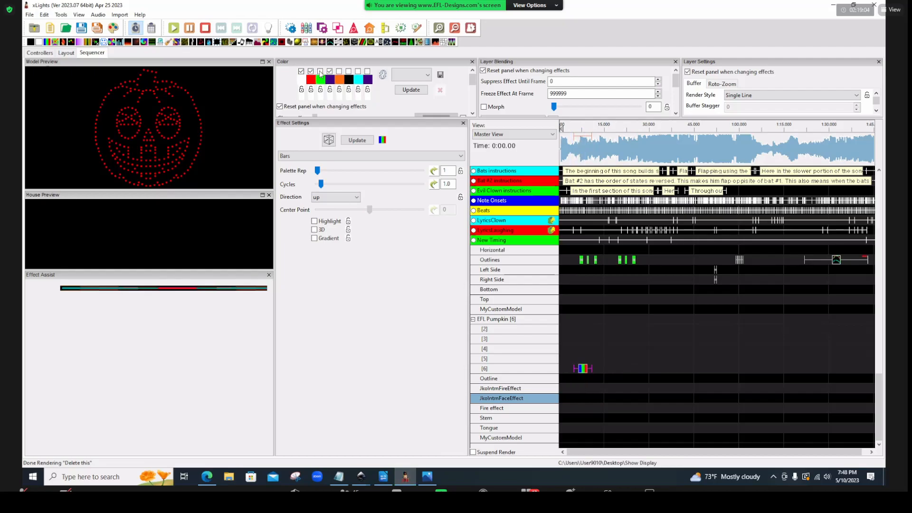
{"action": "left_click", "coordinate": [339, 72]}
{"action": "left_click", "coordinate": [358, 71]}
{"action": "scroll", "coordinate": [827, 108], "scroll_direction": "down", "scroll_amount": 3}
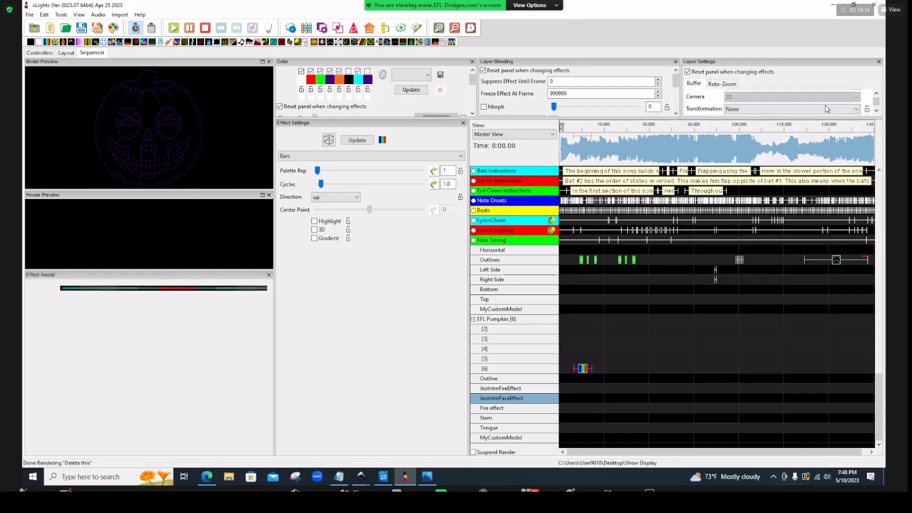
Set the layer [6] Bars effect's transformation to Rotate CC 90 and move the effect down to the Outline submodel
{"action": "left_click", "coordinate": [828, 109]}
{"action": "left_click", "coordinate": [746, 122]}
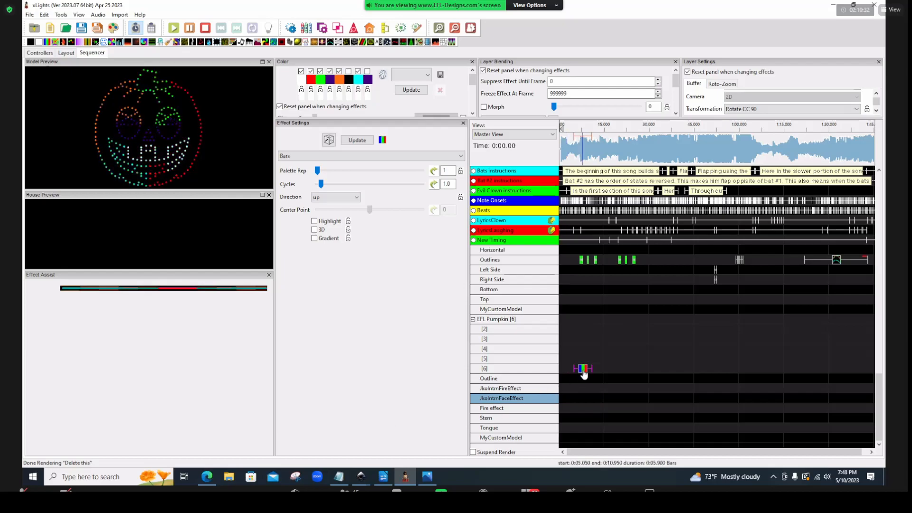
{"action": "left_click_drag", "start_coordinate": [584, 373], "coordinate": [584, 379]}
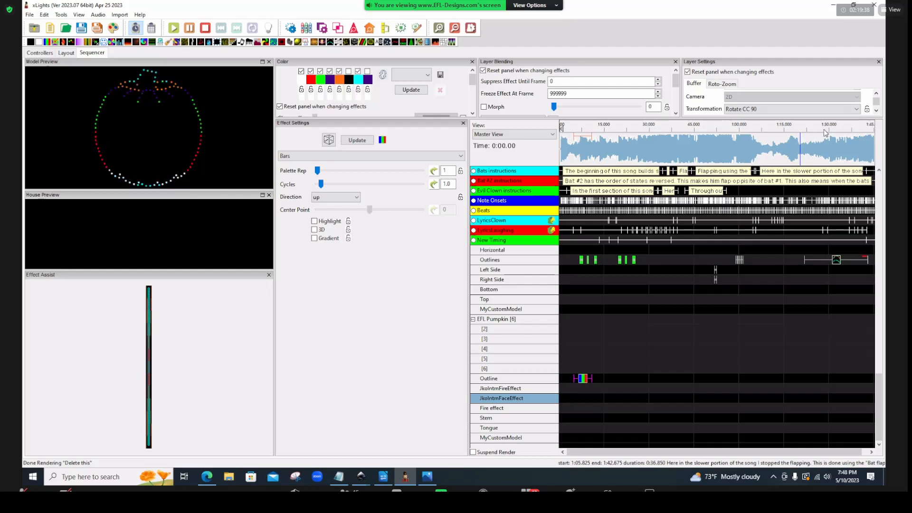
{"action": "left_click", "coordinate": [877, 110]}
{"action": "left_click", "coordinate": [877, 112]}
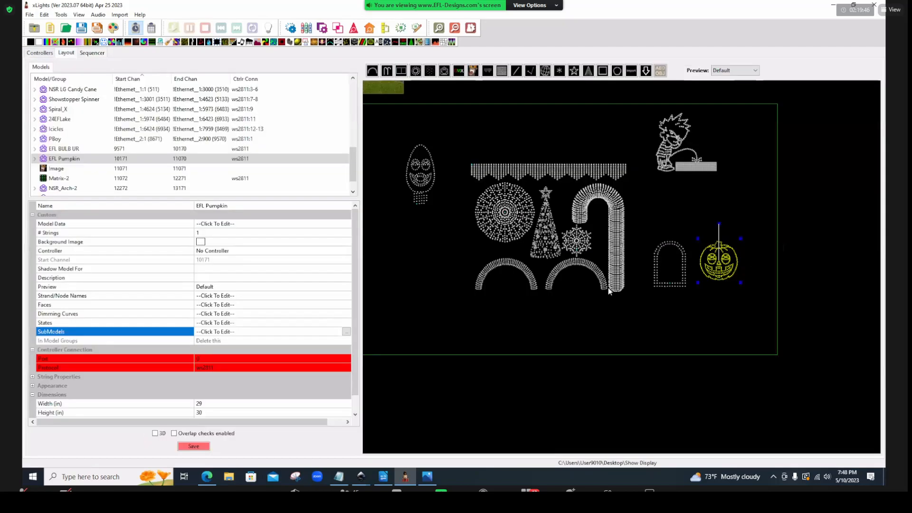
Examine the node ranges of the PBoy model's Arch submodel against its preview and close its submodels without changes
{"action": "left_click", "coordinate": [551, 254]}
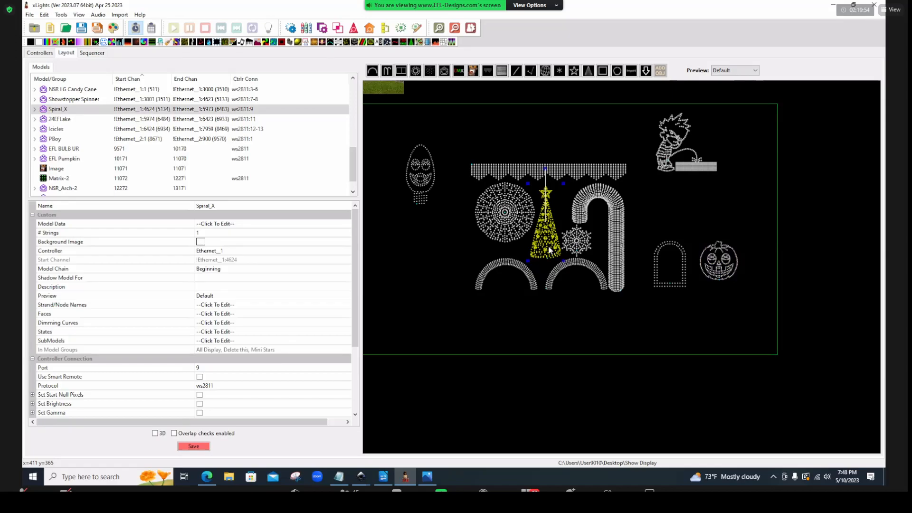
{"action": "left_click", "coordinate": [693, 155]}
{"action": "left_click", "coordinate": [309, 343]}
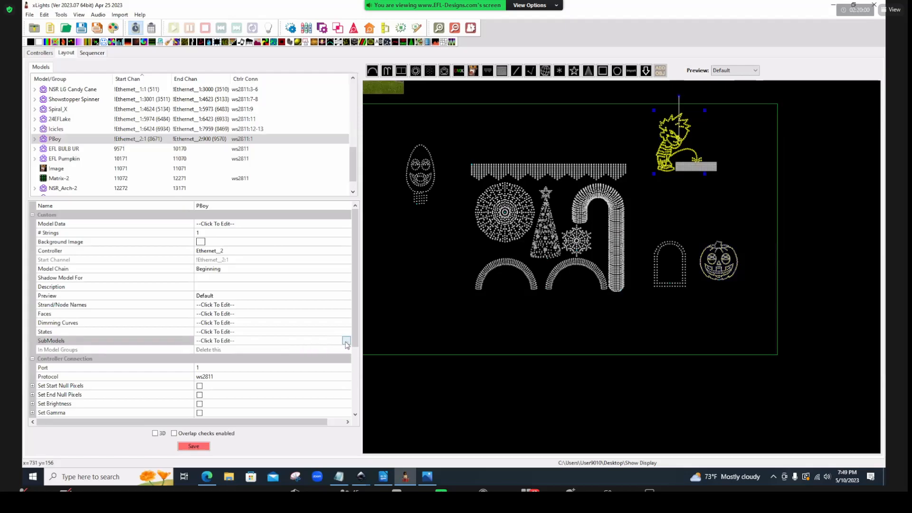
{"action": "left_click", "coordinate": [347, 341]}
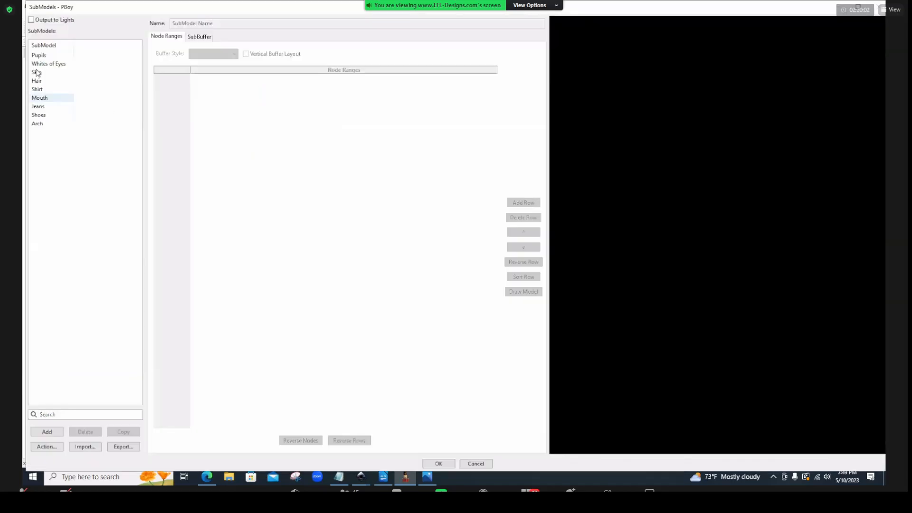
{"action": "left_click", "coordinate": [37, 124]}
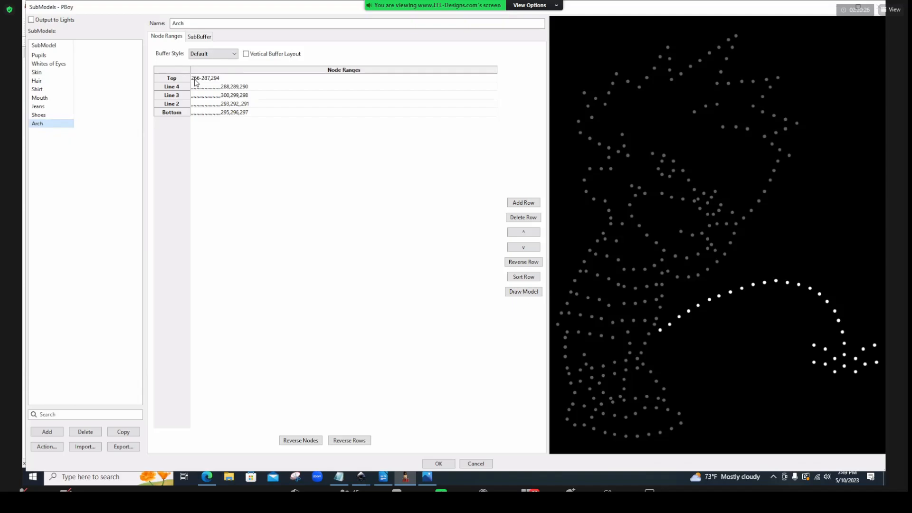
{"action": "mouse_move", "coordinate": [662, 334]}
{"action": "mouse_move", "coordinate": [844, 334]}
{"action": "mouse_move", "coordinate": [846, 368]}
{"action": "left_click", "coordinate": [469, 464]}
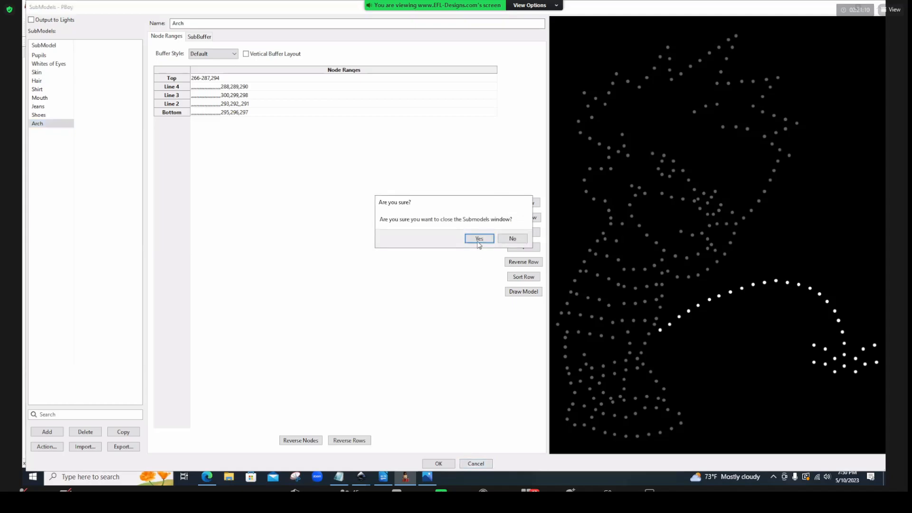
{"action": "key", "text": "Return"}
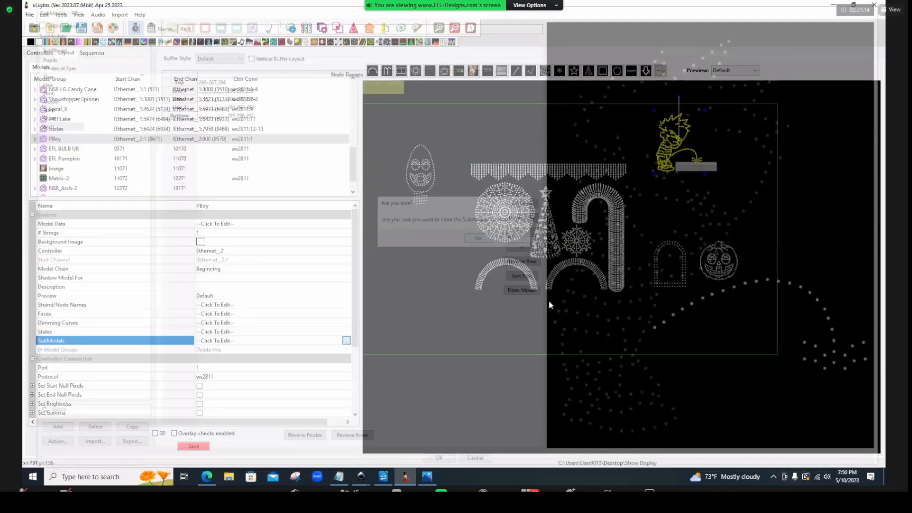
Open the Spiral_X model's submodels and display the Double Spiral node ranges
{"action": "left_click", "coordinate": [554, 230]}
{"action": "left_click", "coordinate": [189, 448]}
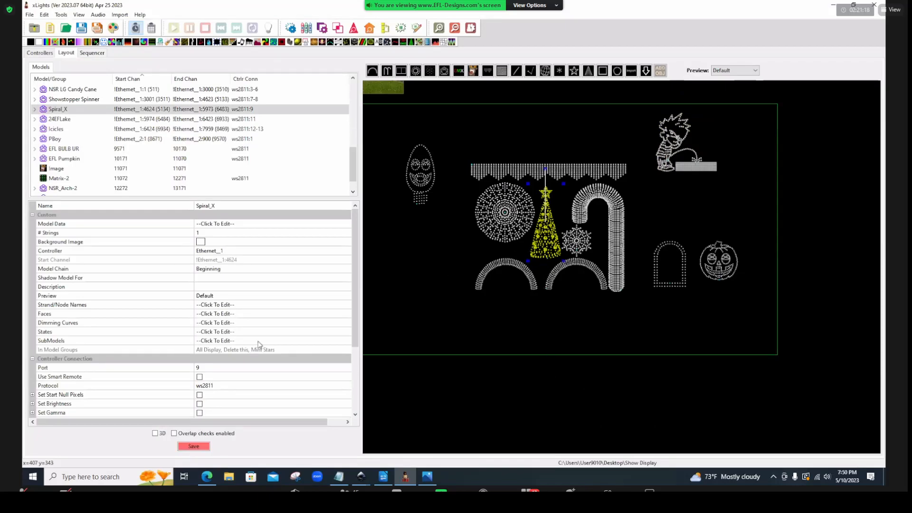
{"action": "left_click", "coordinate": [346, 342]}
{"action": "left_click", "coordinate": [348, 342]}
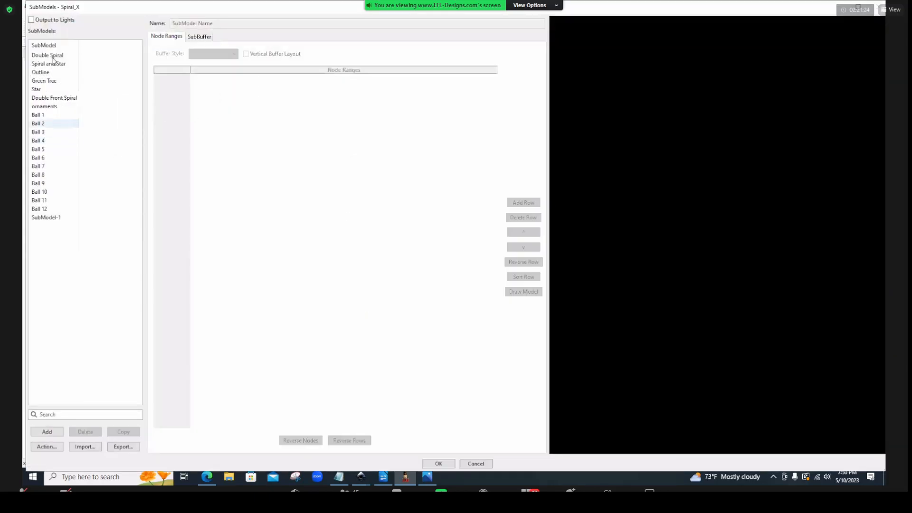
{"action": "left_click", "coordinate": [49, 55]}
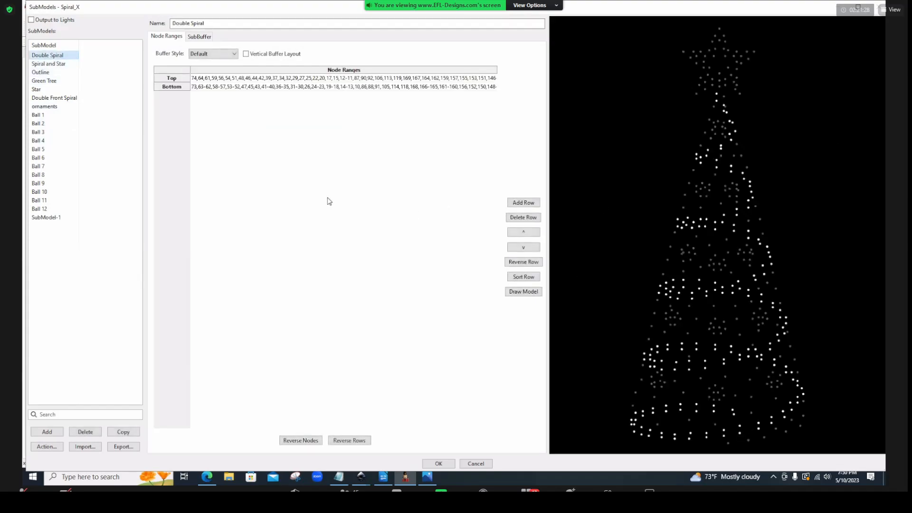
Try removing the lower back-side spiral nodes from the Top row of a Double Spiral copy, and delete that copy
{"action": "left_click", "coordinate": [122, 432]}
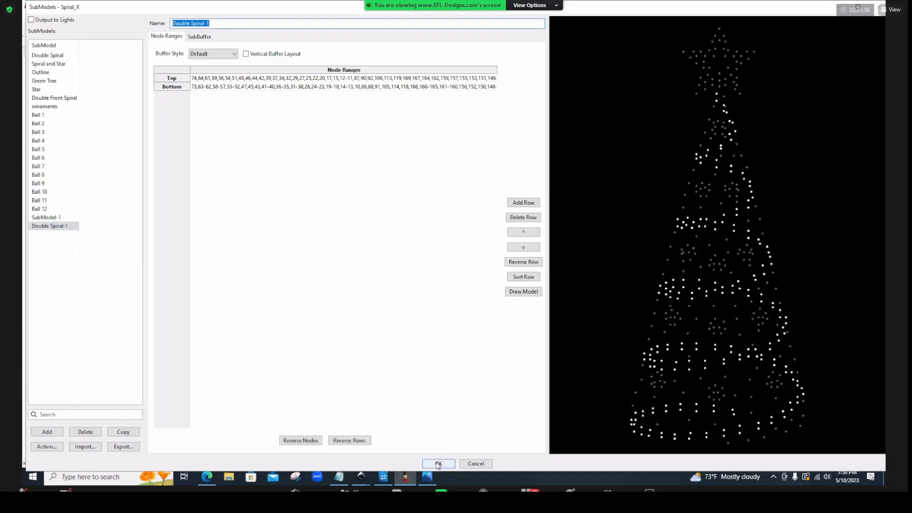
{"action": "left_click", "coordinate": [249, 141]}
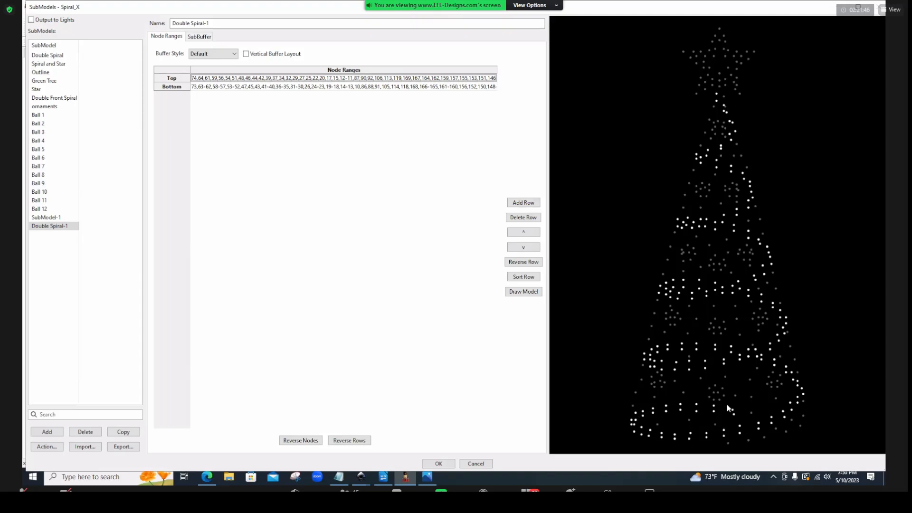
{"action": "mouse_move", "coordinate": [732, 414]}
{"action": "left_click_drag", "start_coordinate": [726, 401], "coordinate": [740, 421]}
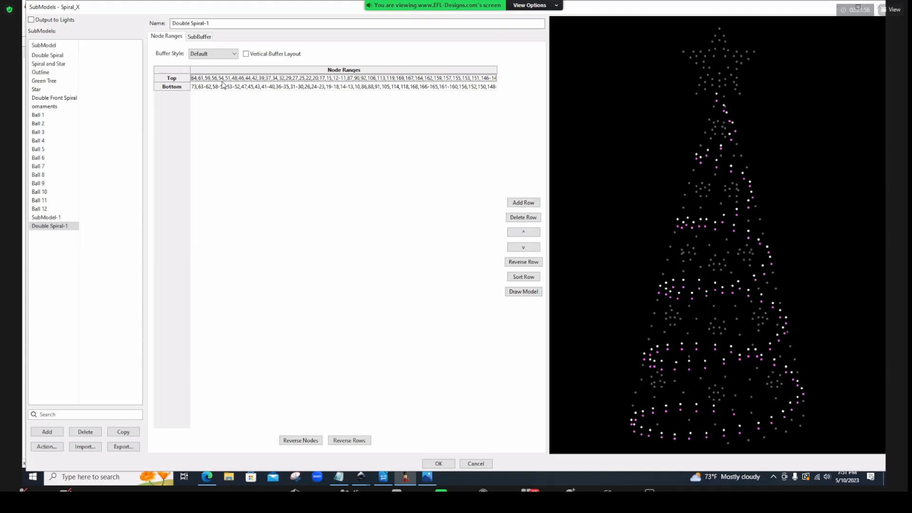
{"action": "left_click_drag", "start_coordinate": [709, 401], "coordinate": [646, 426]}
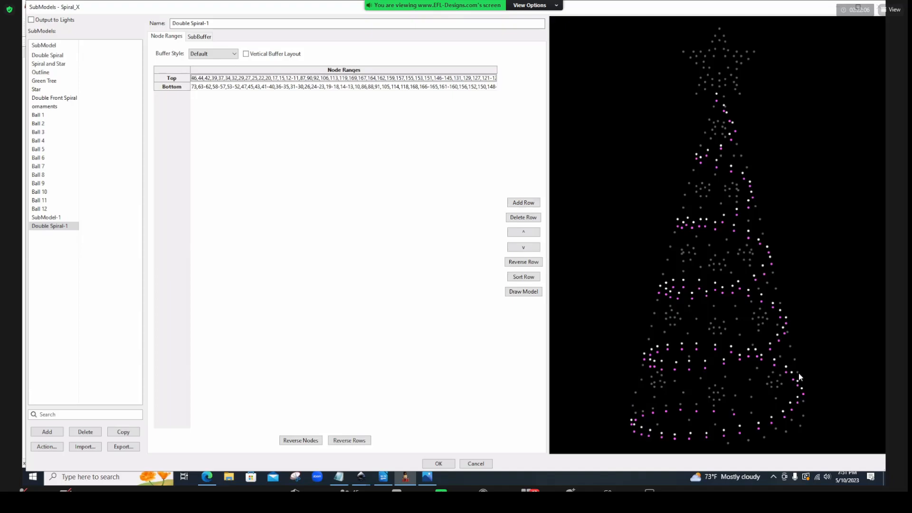
{"action": "left_click_drag", "start_coordinate": [797, 383], "coordinate": [753, 360]}
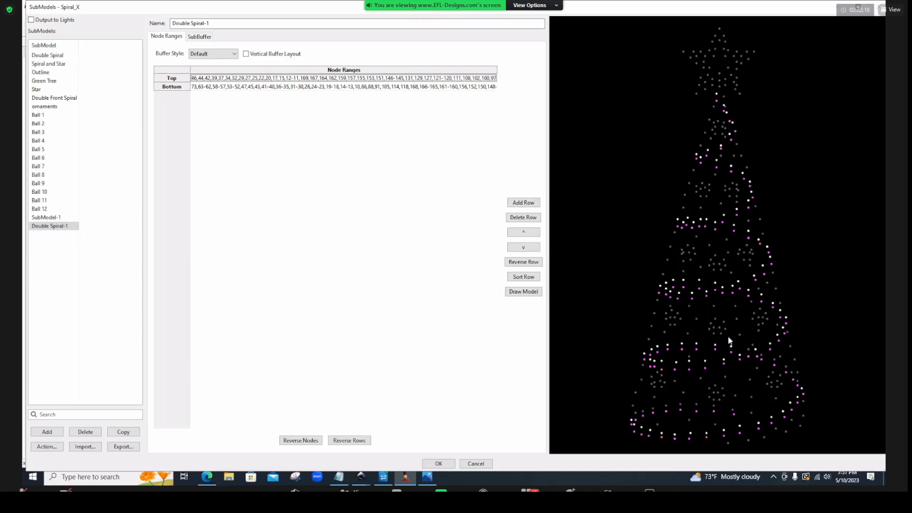
{"action": "double_click", "coordinate": [715, 344]}
{"action": "left_click", "coordinate": [84, 434]}
{"action": "left_click", "coordinate": [482, 252]}
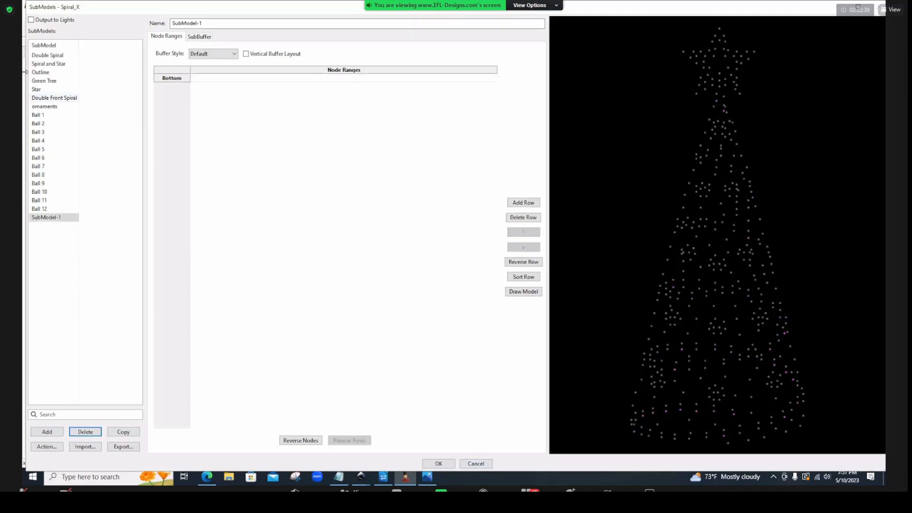
Duplicate the Double Spiral submodel and blank out the nodes of the two lowest back-side bands in the copy's Top row
{"action": "left_click", "coordinate": [40, 57]}
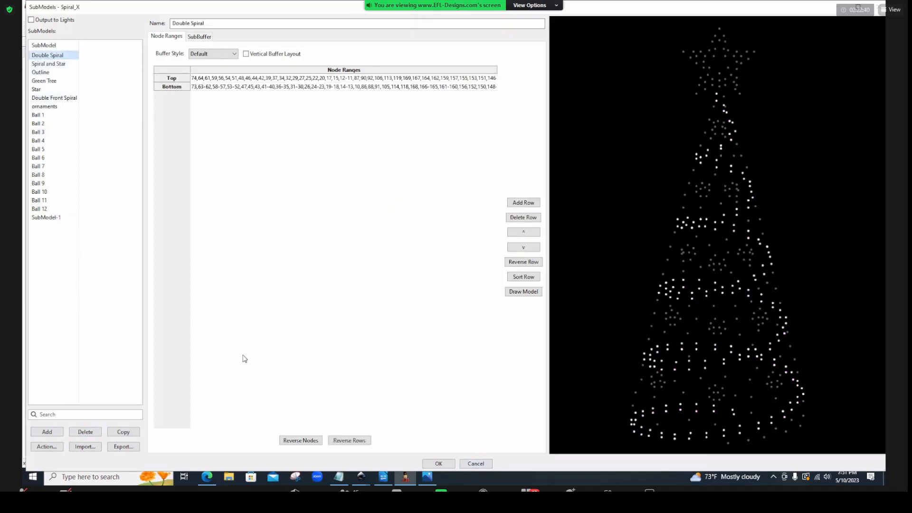
{"action": "left_click", "coordinate": [123, 432]}
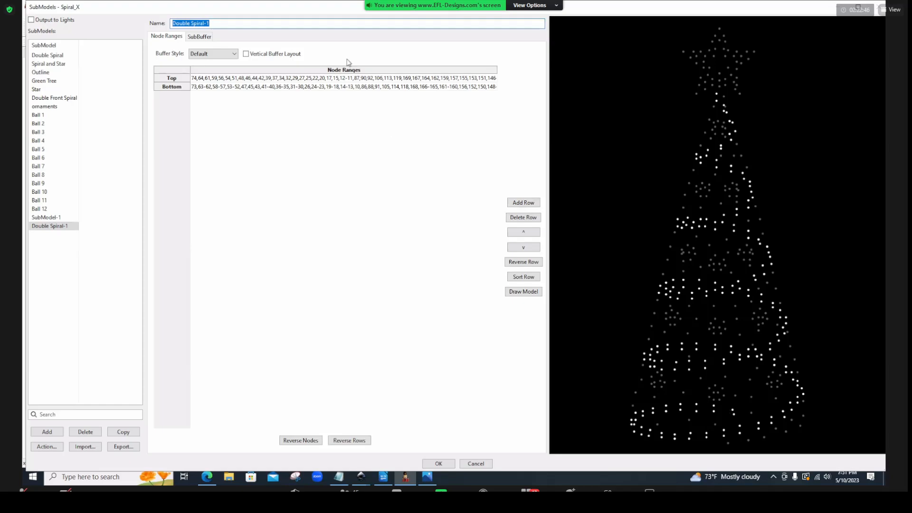
{"action": "left_click", "coordinate": [326, 81]}
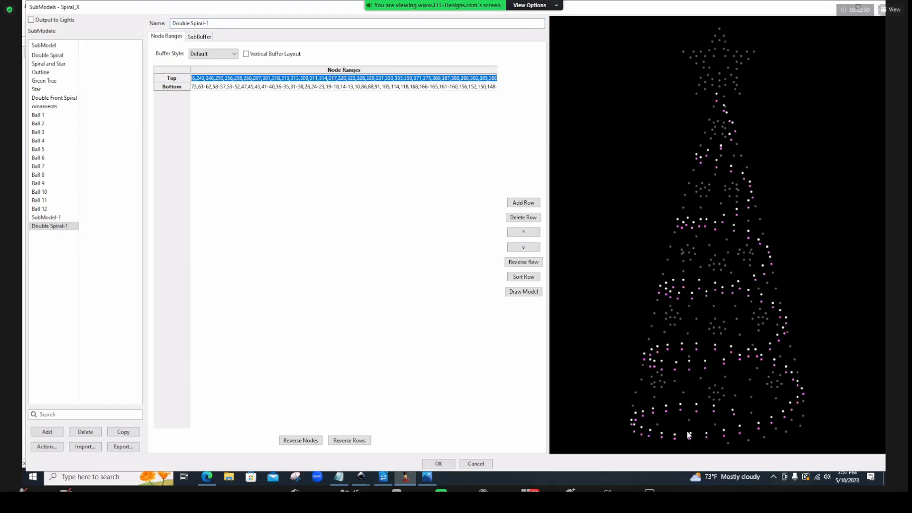
{"action": "left_click_drag", "start_coordinate": [729, 400], "coordinate": [703, 409]}
{"action": "left_click", "coordinate": [689, 414]}
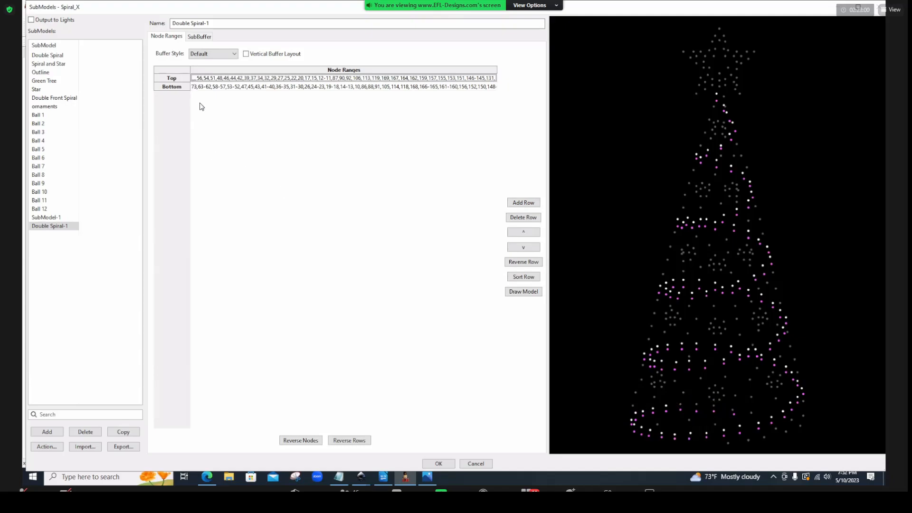
{"action": "left_click", "coordinate": [657, 411]}
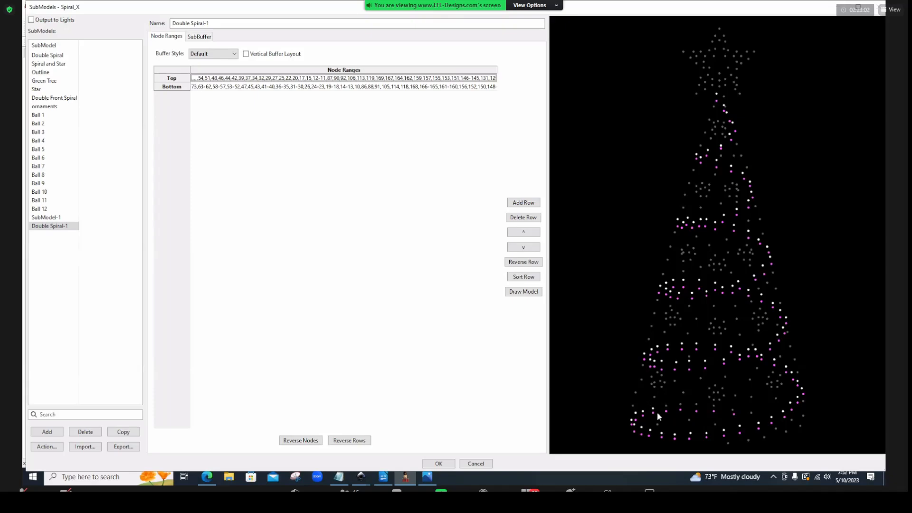
{"action": "left_click", "coordinate": [636, 411]}
{"action": "left_click_drag", "start_coordinate": [633, 409], "coordinate": [640, 418]}
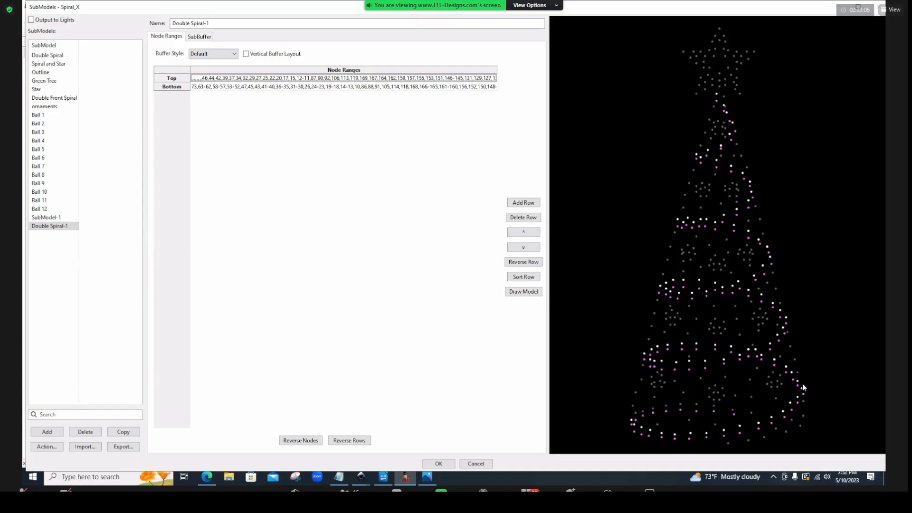
{"action": "left_click_drag", "start_coordinate": [800, 384], "coordinate": [755, 356]}
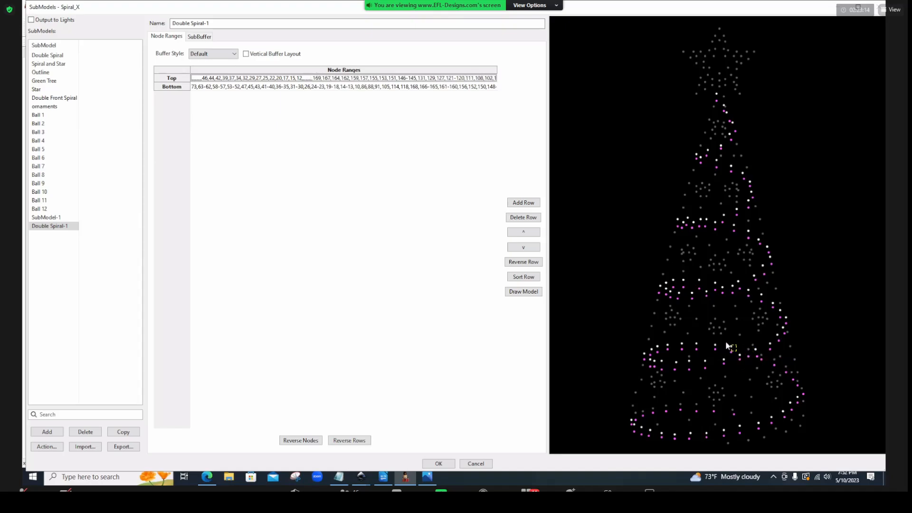
{"action": "left_click_drag", "start_coordinate": [720, 351], "coordinate": [657, 355]}
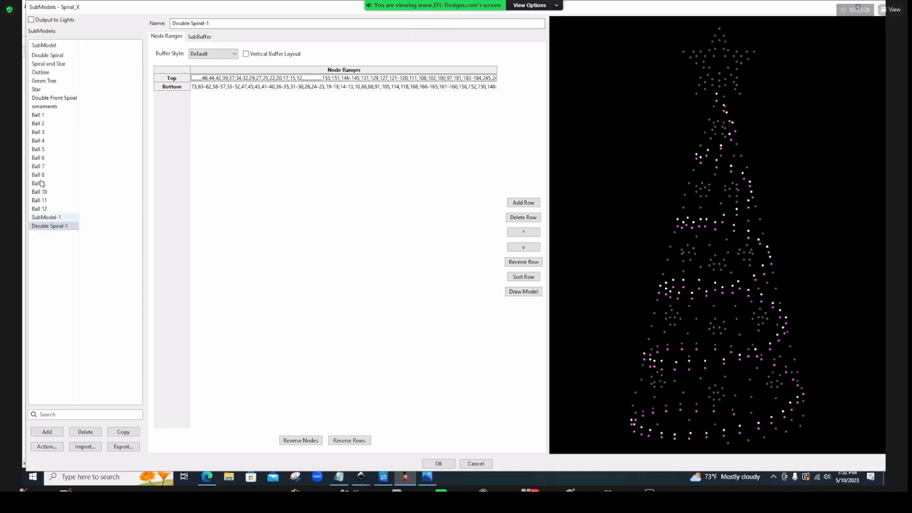
Examine the Double Front Spiral submodel's node ranges and the operations available for its rows
{"action": "left_click", "coordinate": [48, 99]}
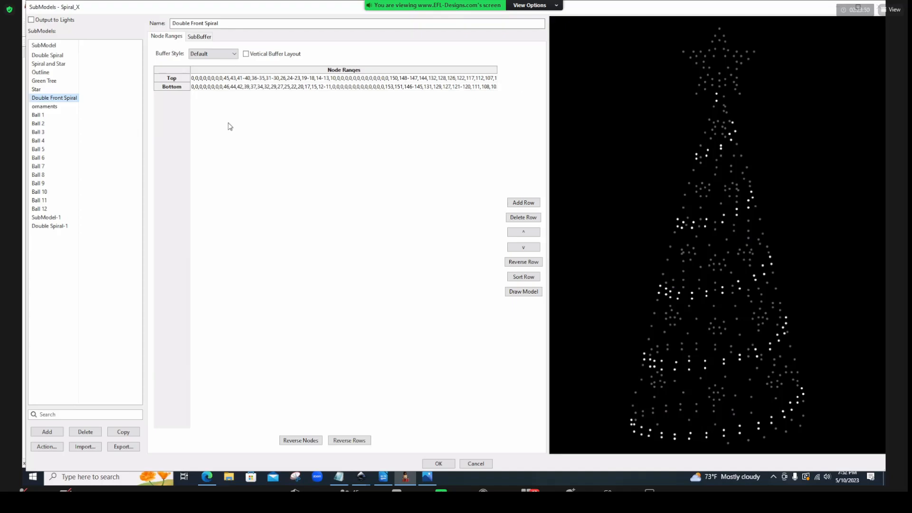
{"action": "right_click", "coordinate": [235, 86]}
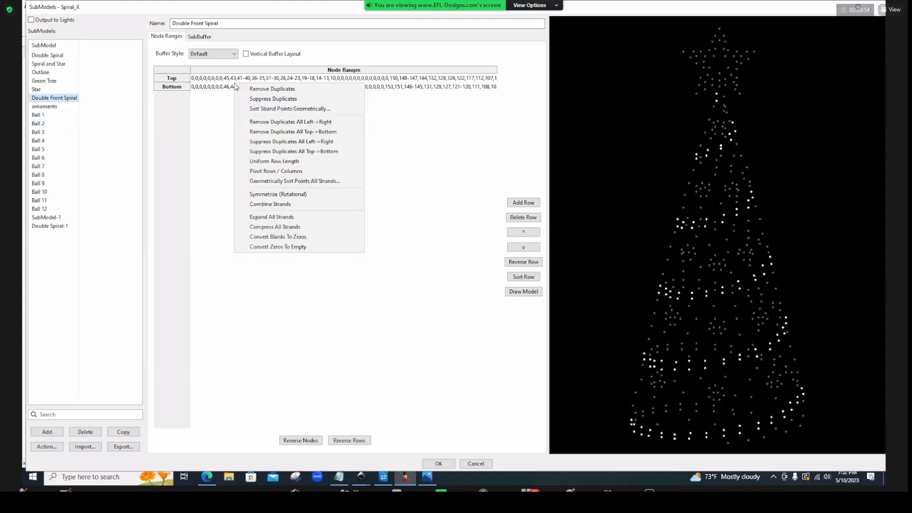
{"action": "left_click", "coordinate": [63, 76]}
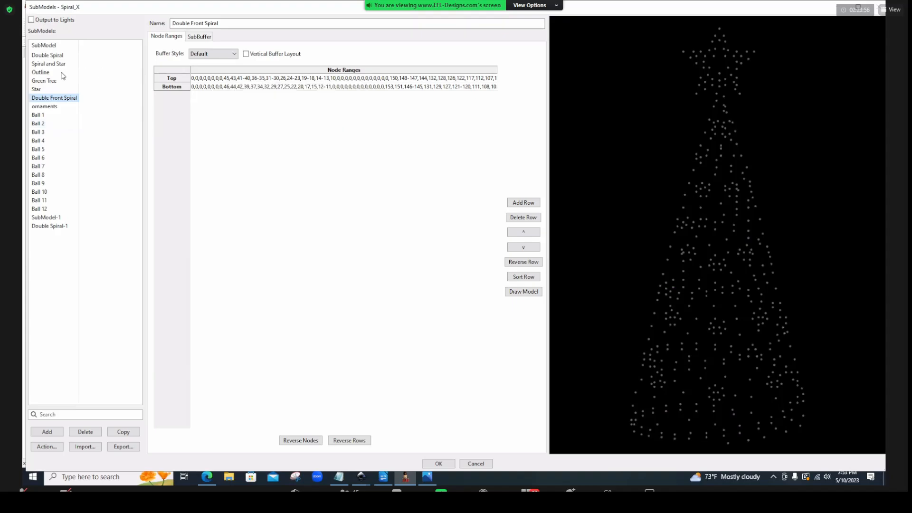
Inspect the Outline and Green Tree submodels and the Split option offered for them
{"action": "right_click", "coordinate": [63, 76]}
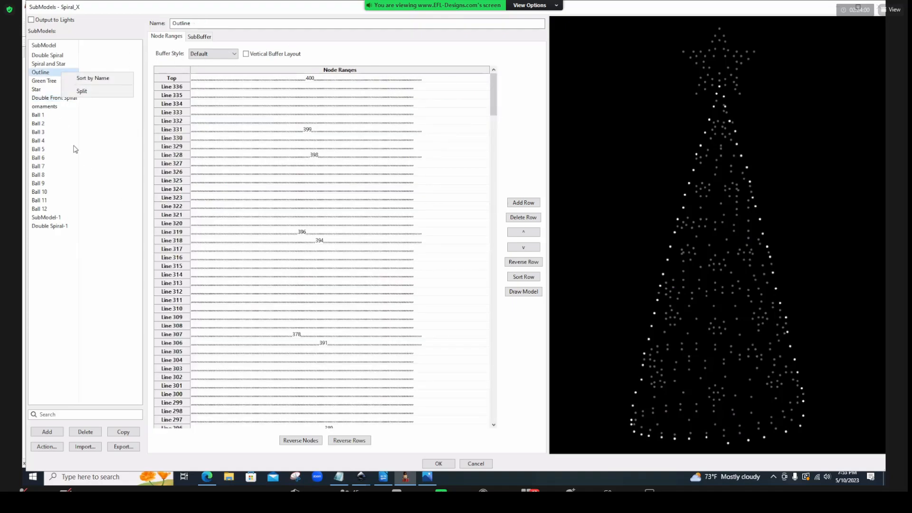
{"action": "left_click", "coordinate": [50, 82]}
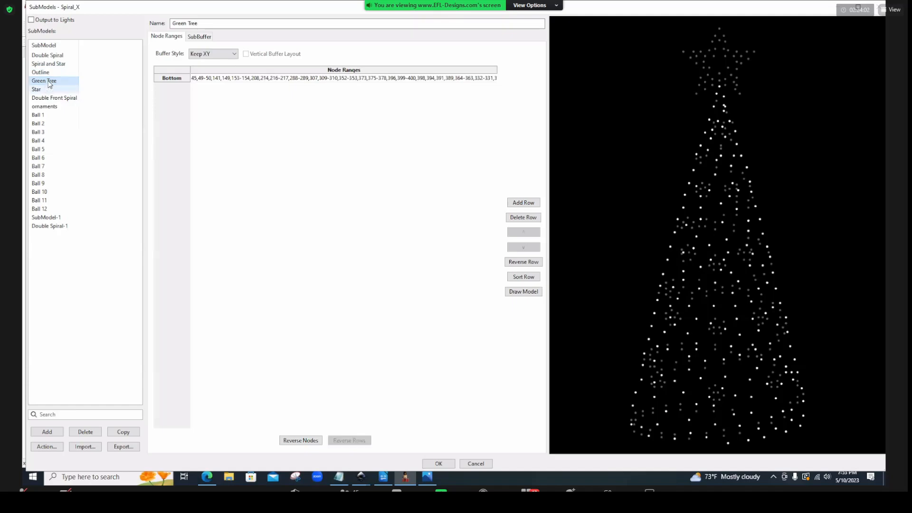
{"action": "right_click", "coordinate": [50, 83]}
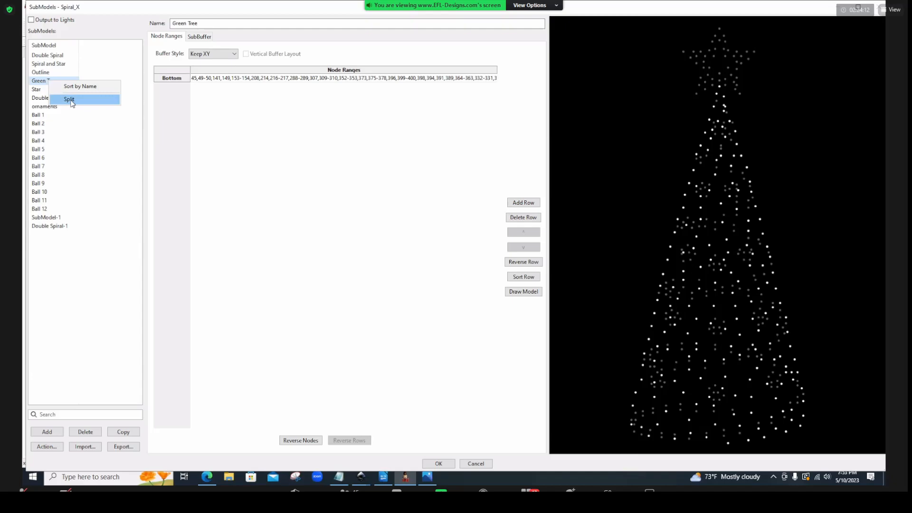
{"action": "left_click", "coordinate": [109, 130]}
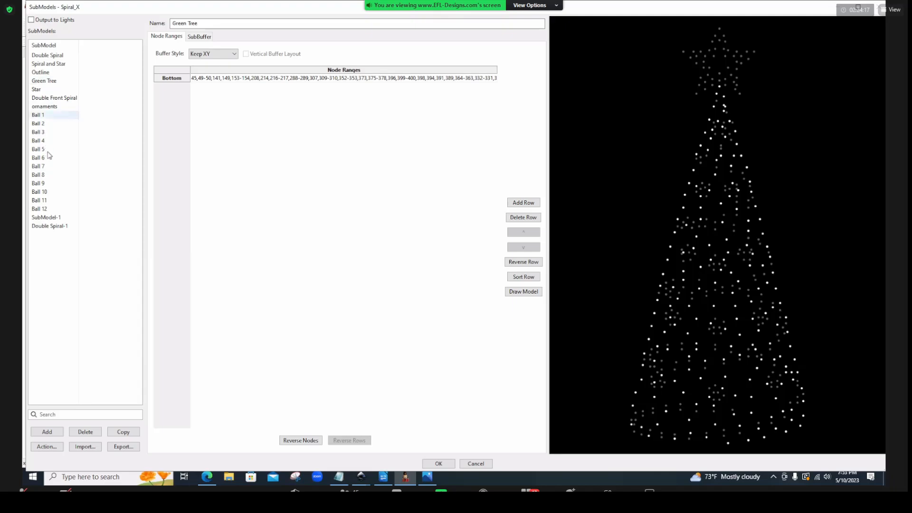
Join the Ball 1 through Ball 12 submodels into one submodel
{"action": "left_click_drag", "start_coordinate": [93, 112], "coordinate": [34, 214]}
{"action": "right_click", "coordinate": [52, 125]}
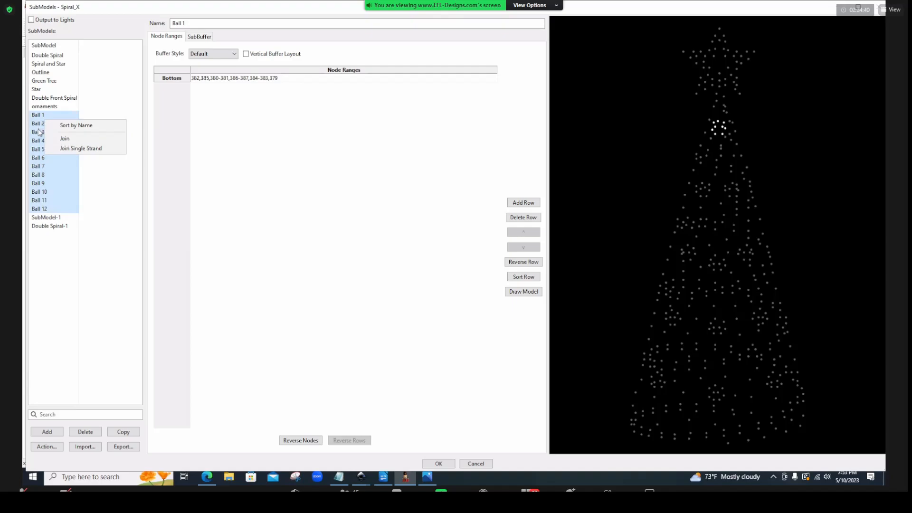
{"action": "left_click", "coordinate": [66, 139]}
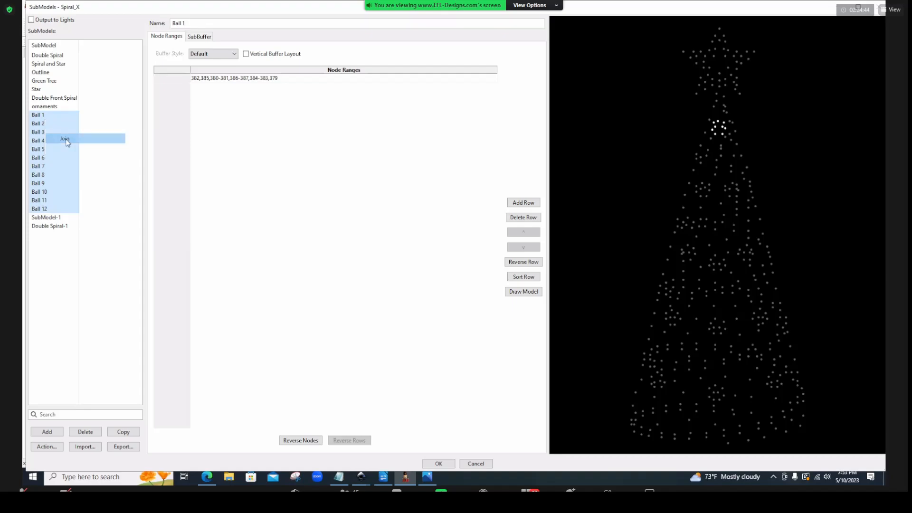
Examine the rows of the joined SubModel-2 and compare their order with Ball 12 and Ball 1
{"action": "left_click", "coordinate": [48, 236]}
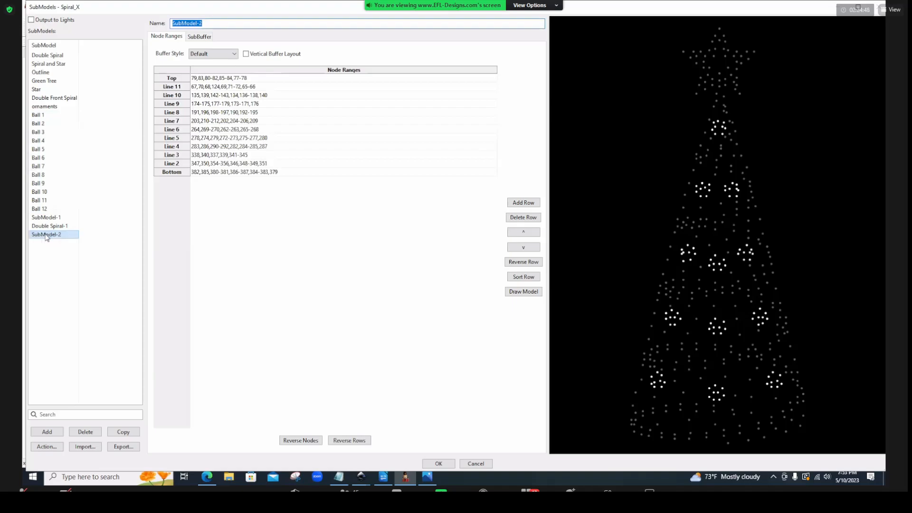
{"action": "left_click", "coordinate": [217, 175]}
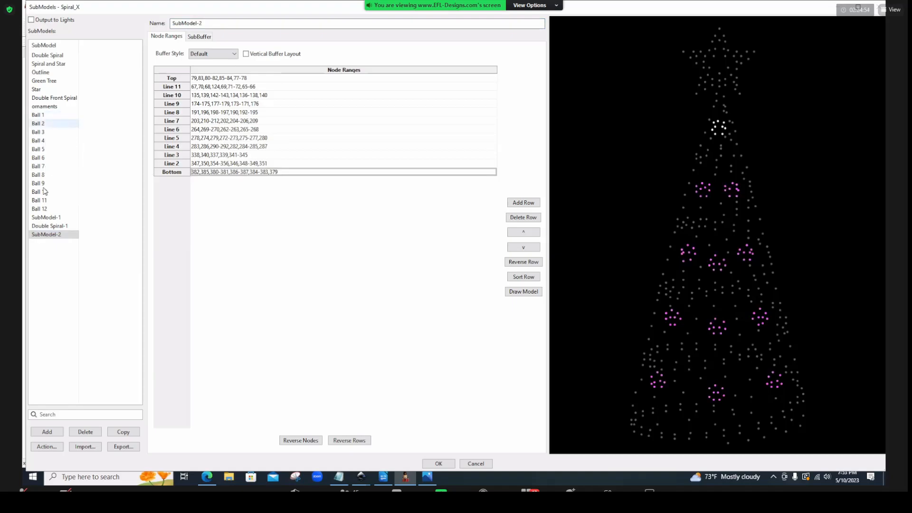
{"action": "left_click", "coordinate": [39, 210]}
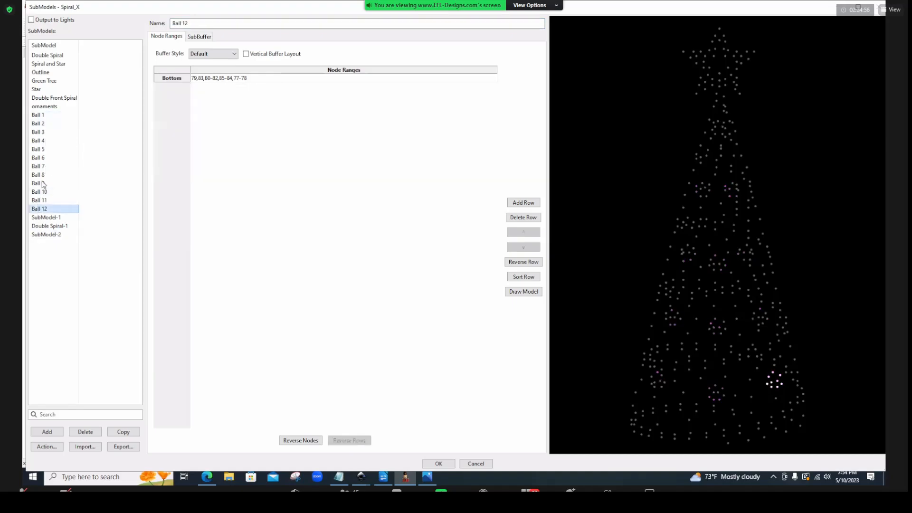
{"action": "left_click", "coordinate": [38, 115]}
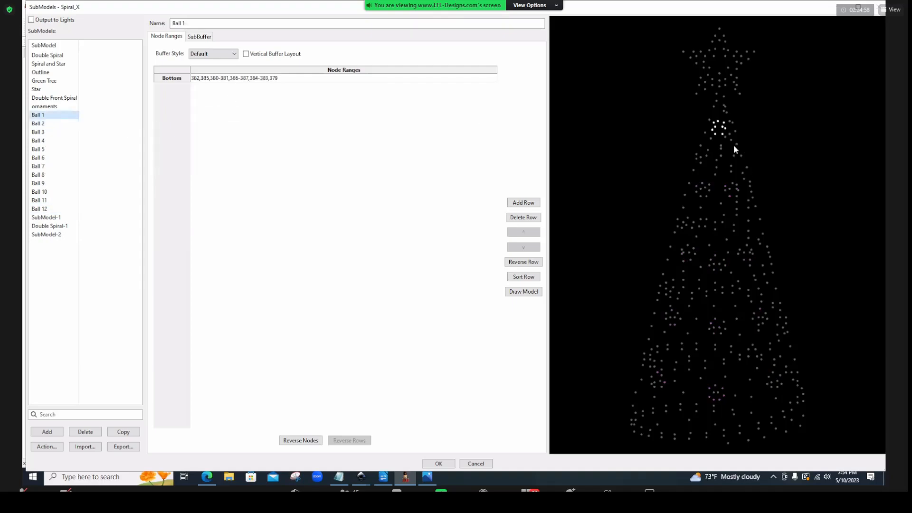
{"action": "left_click", "coordinate": [32, 236]}
{"action": "left_click", "coordinate": [261, 172]}
{"action": "left_click", "coordinate": [231, 155]}
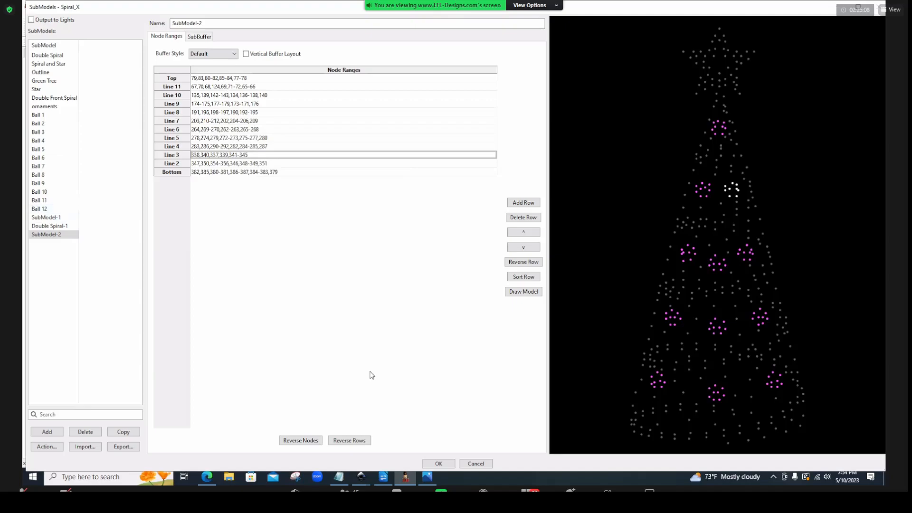
Reverse the row order of SubModel-2 and check its Bottom, Line 2 and Top rows
{"action": "left_click", "coordinate": [350, 441]}
{"action": "left_click", "coordinate": [234, 173]}
{"action": "left_click", "coordinate": [231, 164]}
{"action": "left_click", "coordinate": [233, 81]}
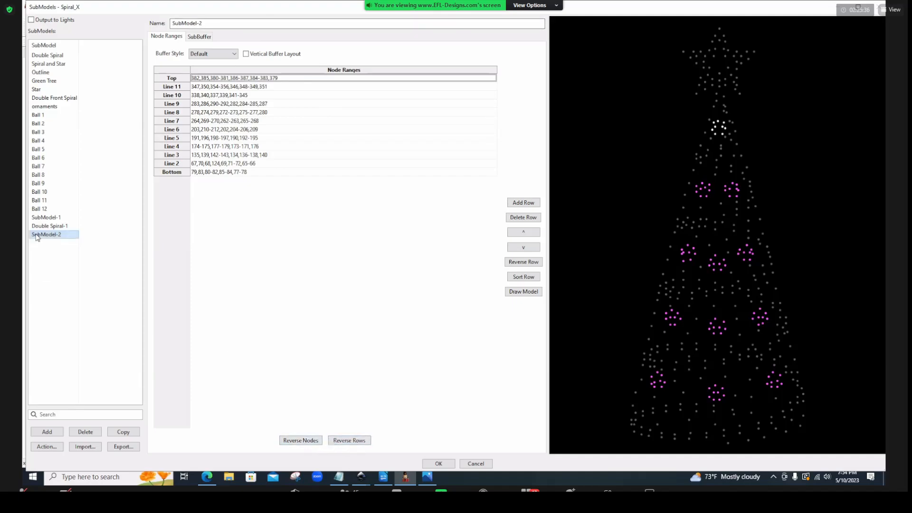
Split SubModel-2 into separate submodels per row and compare the first pieces with Ball 1 through Ball 3
{"action": "right_click", "coordinate": [38, 235]}
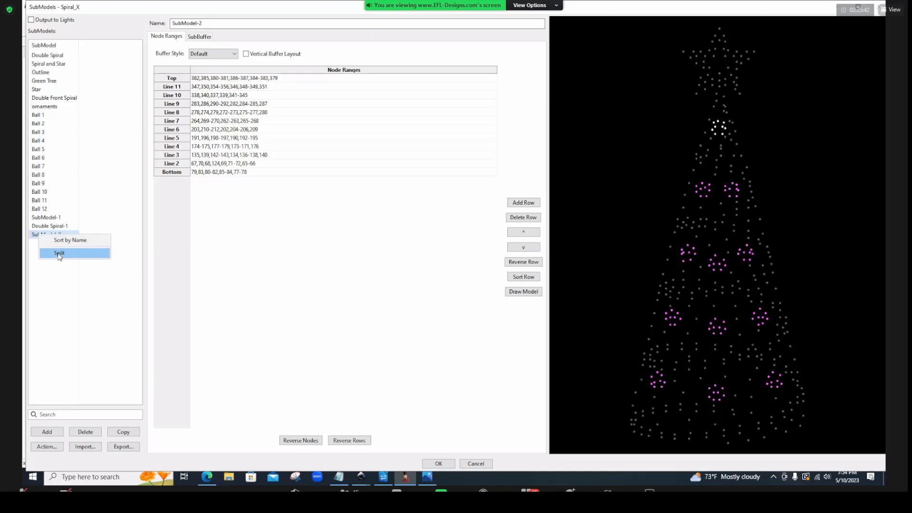
{"action": "left_click", "coordinate": [59, 253]}
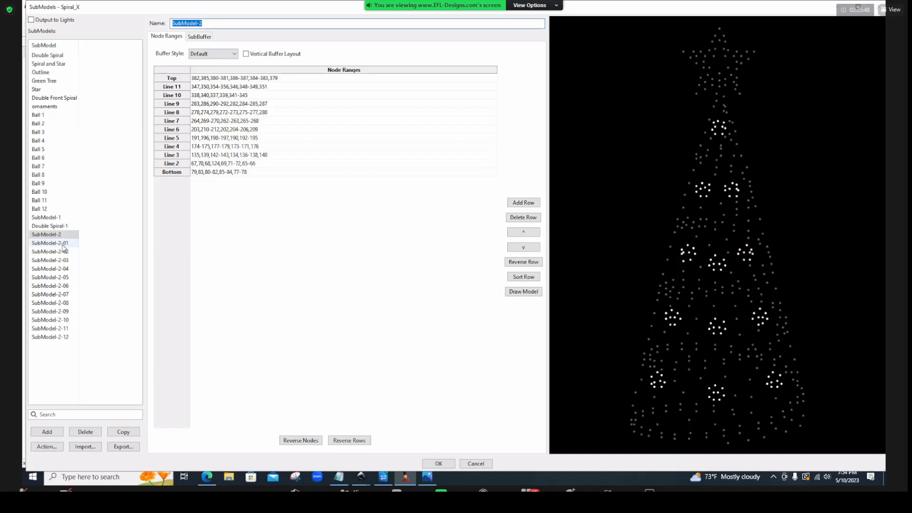
{"action": "left_click", "coordinate": [55, 245]}
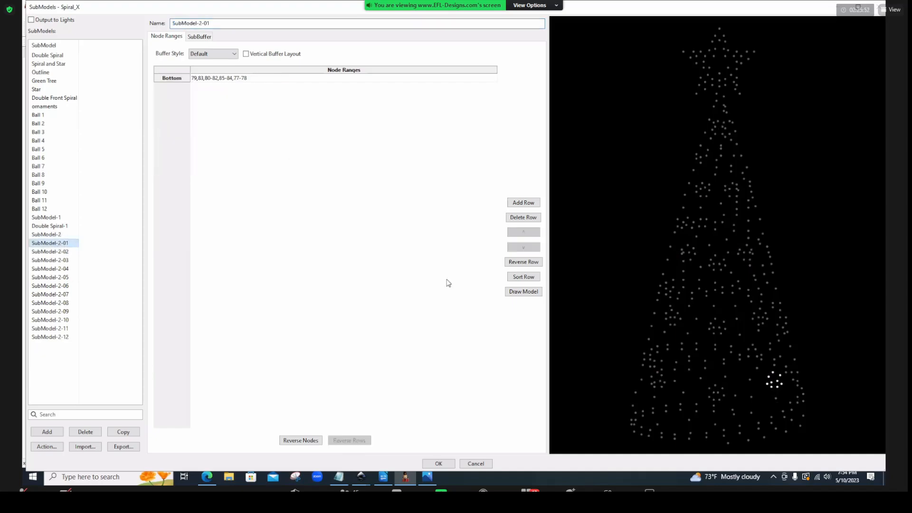
{"action": "left_click", "coordinate": [50, 252]}
{"action": "left_click", "coordinate": [50, 270]}
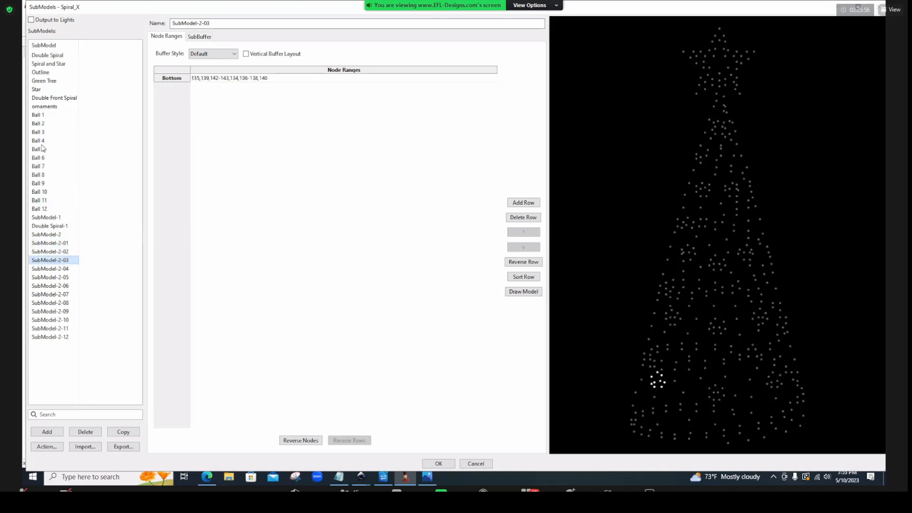
{"action": "left_click", "coordinate": [39, 116]}
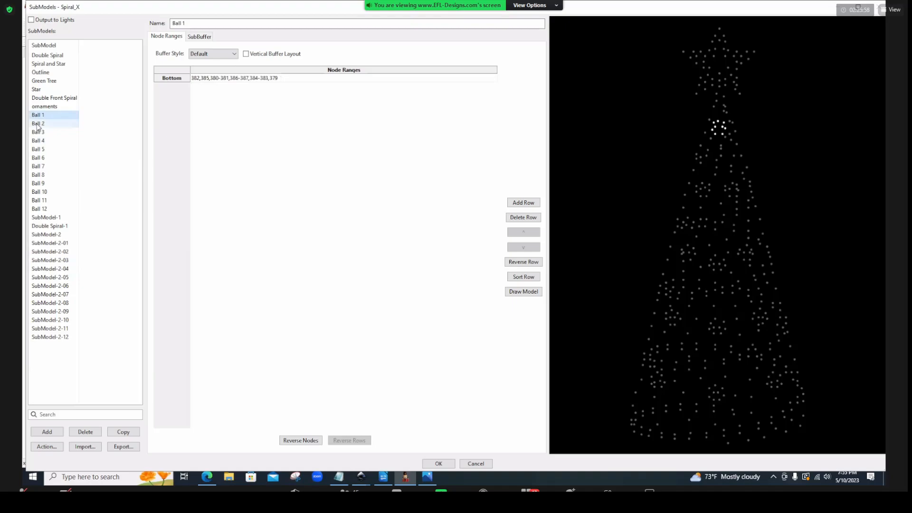
{"action": "left_click", "coordinate": [39, 124]}
{"action": "left_click", "coordinate": [39, 132]}
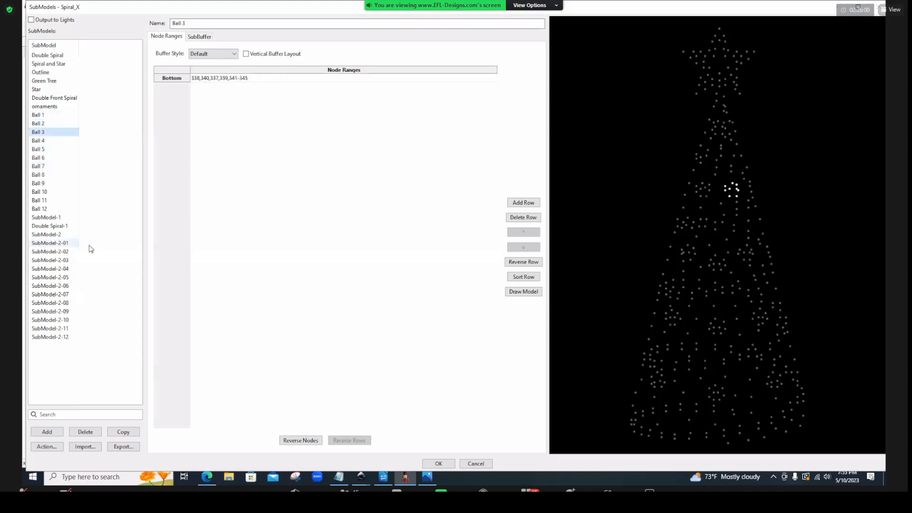
Delete SubModel-1, Double Spiral-1, SubModel-2 and all twelve of its split submodels
{"action": "left_click_drag", "start_coordinate": [97, 240], "coordinate": [42, 373]}
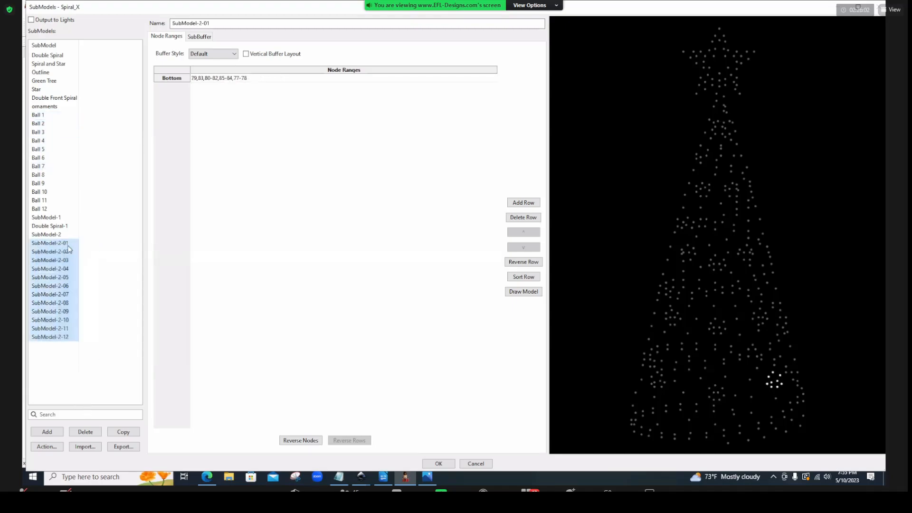
{"action": "left_click_drag", "start_coordinate": [89, 222], "coordinate": [31, 273]}
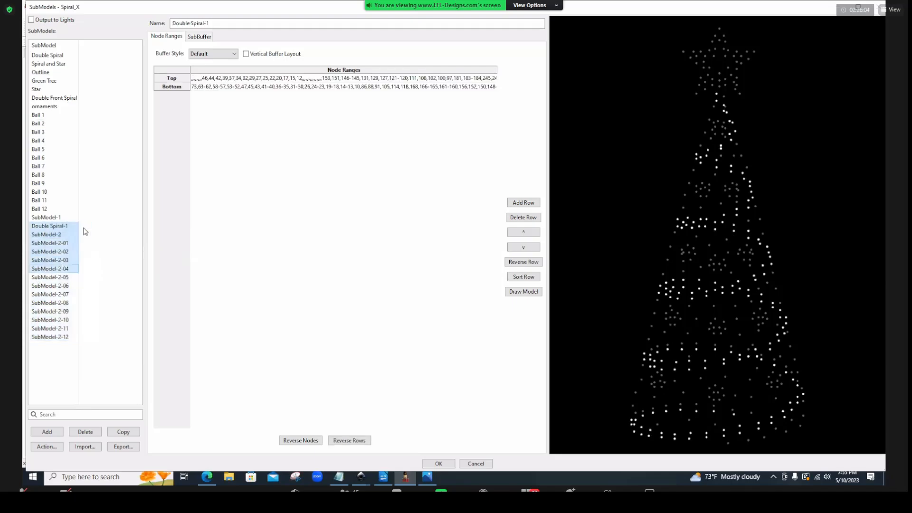
{"action": "left_click_drag", "start_coordinate": [93, 215], "coordinate": [46, 394]}
{"action": "left_click", "coordinate": [86, 432]}
{"action": "left_click", "coordinate": [479, 250]}
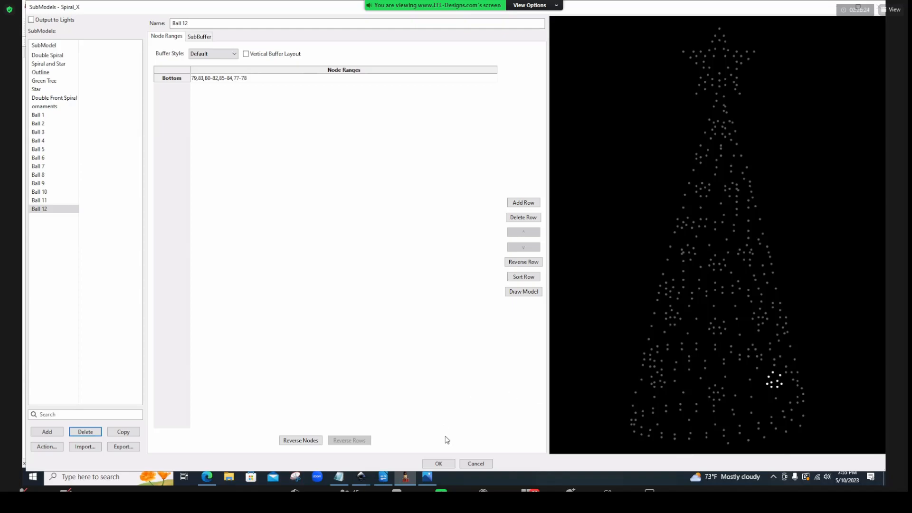
Close the Spiral_X submodels without saving the changes and open the submodels of the Showstopper Spinner
{"action": "left_click", "coordinate": [475, 464]}
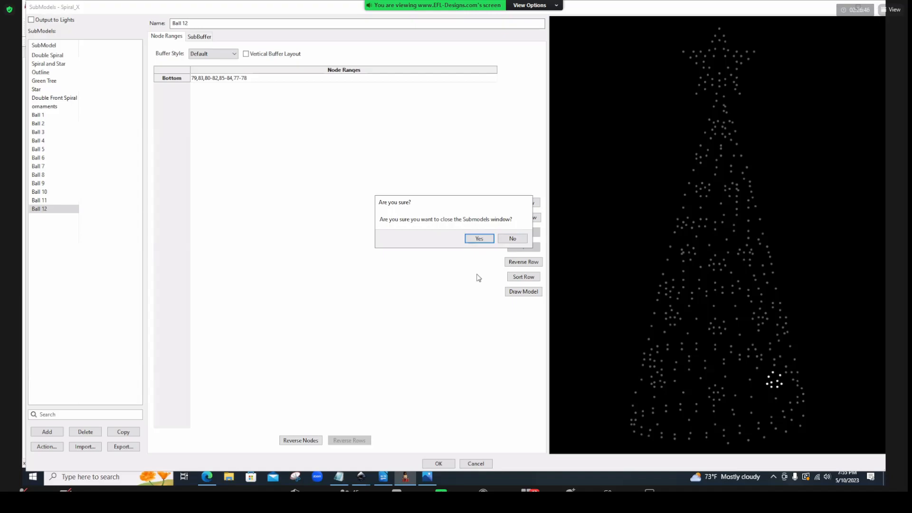
{"action": "left_click", "coordinate": [479, 239]}
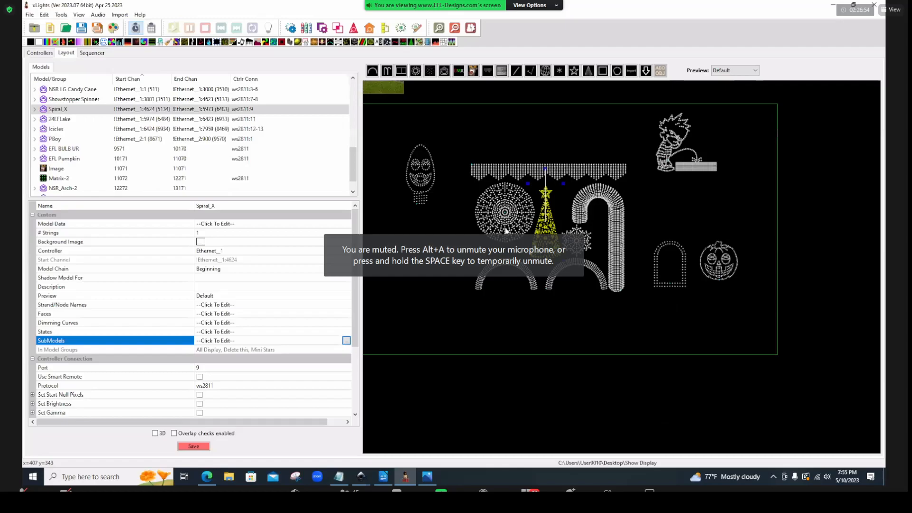
{"action": "left_click", "coordinate": [506, 231]}
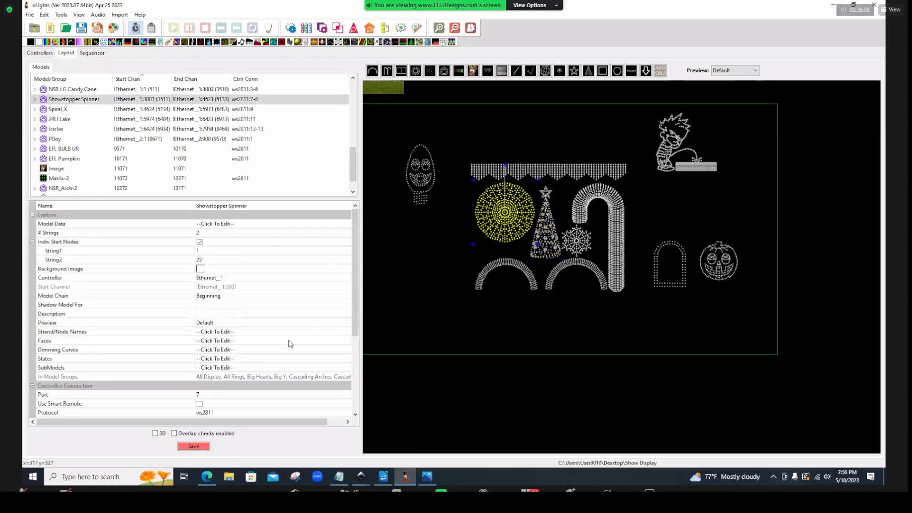
{"action": "left_click", "coordinate": [345, 368]}
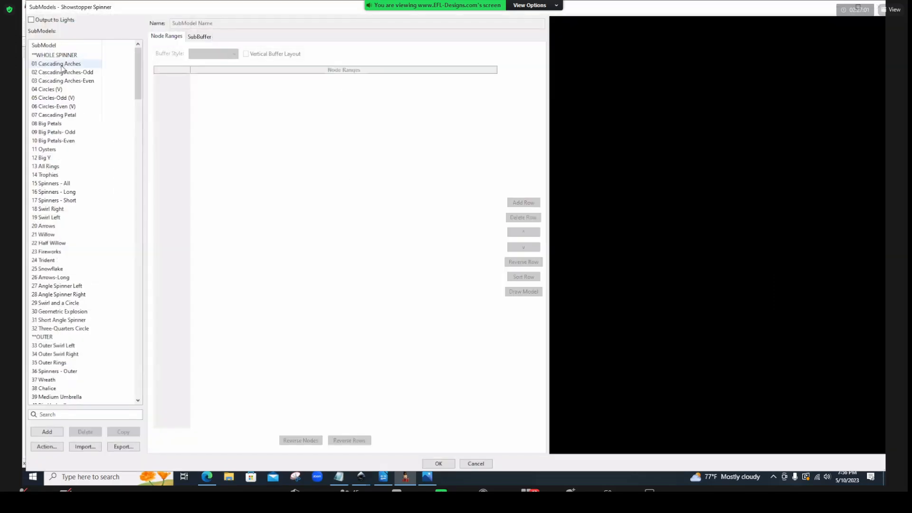
Inspect which nodes the Bottom, Line 2 and Top rows of 01 Cascading Arches cover on the spinner
{"action": "left_click", "coordinate": [62, 65]}
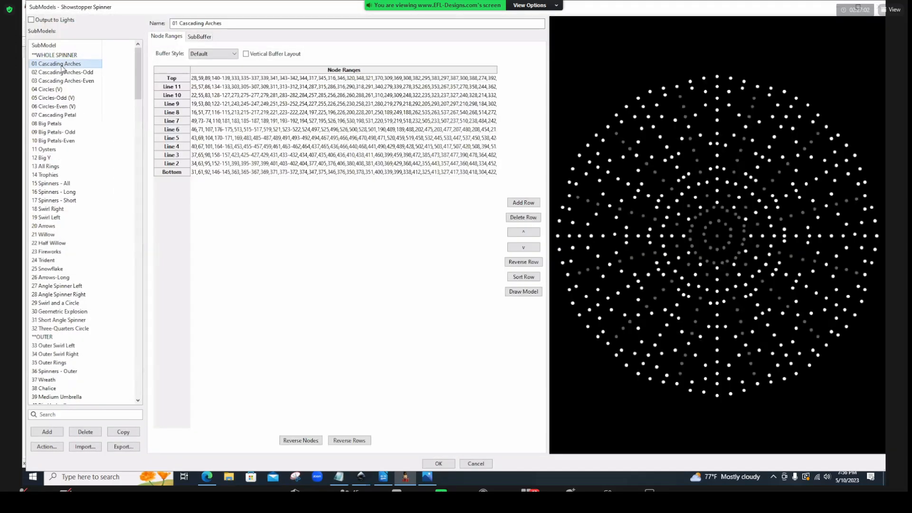
{"action": "left_click", "coordinate": [225, 174]}
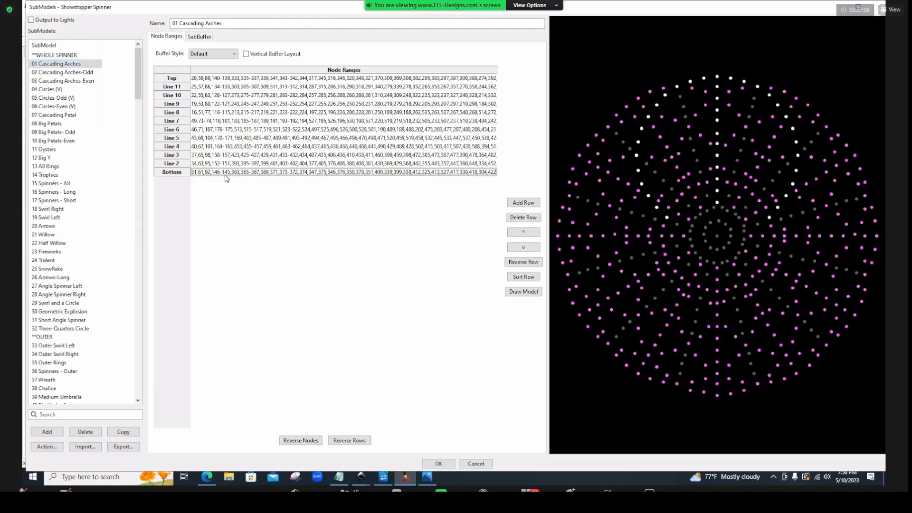
{"action": "mouse_move", "coordinate": [678, 89]}
{"action": "left_click", "coordinate": [294, 165]}
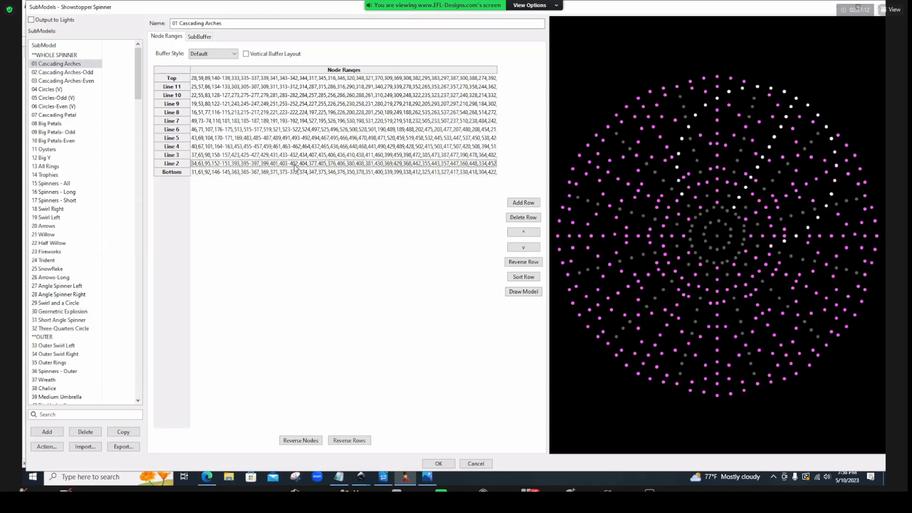
{"action": "left_click", "coordinate": [310, 79]}
{"action": "mouse_move", "coordinate": [677, 87]}
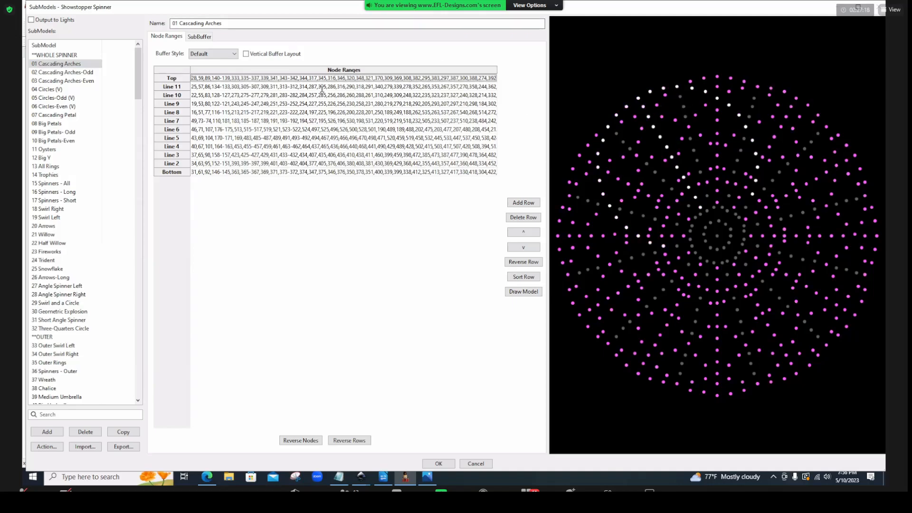
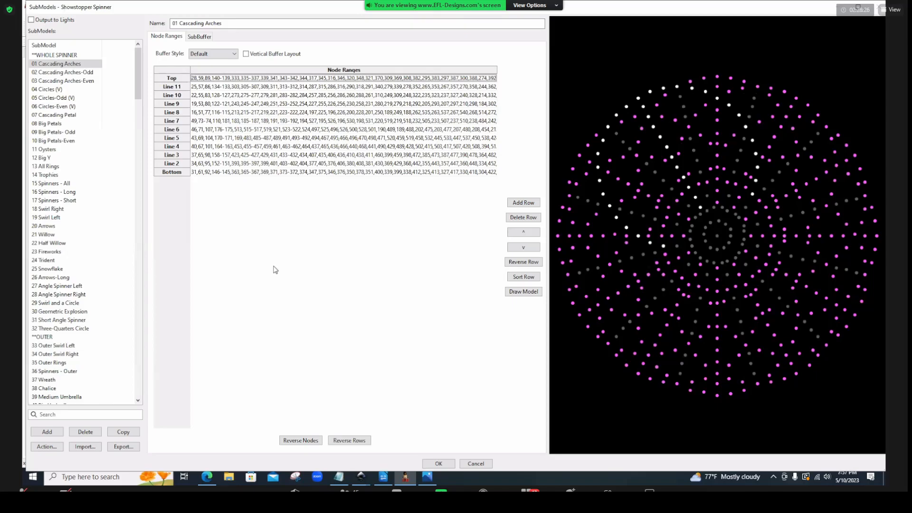
View the individual Cascading Arches-01 through Cascading Arches-03 submodels on the spinner
{"action": "left_click", "coordinate": [123, 70]}
{"action": "left_click_drag", "start_coordinate": [138, 86], "coordinate": [145, 190]}
{"action": "left_click", "coordinate": [67, 133]}
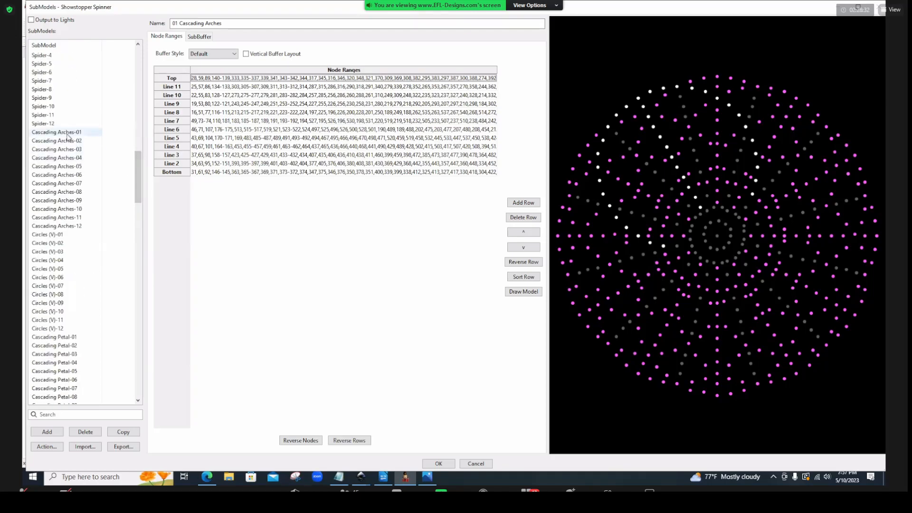
{"action": "left_click", "coordinate": [68, 142]}
{"action": "left_click", "coordinate": [70, 150]}
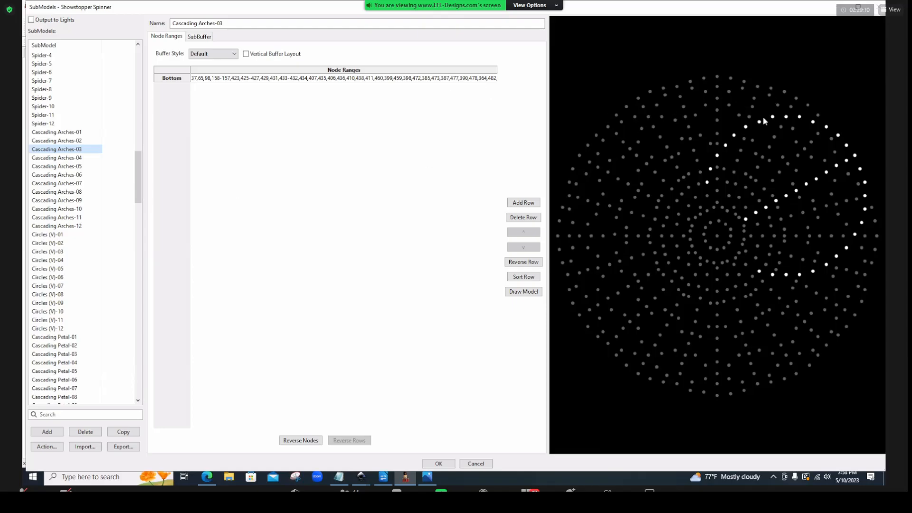
Examine the 36 Spinners - Outer submodel row by row, from Bottom through Line 4
{"action": "left_click_drag", "start_coordinate": [138, 164], "coordinate": [148, 199]}
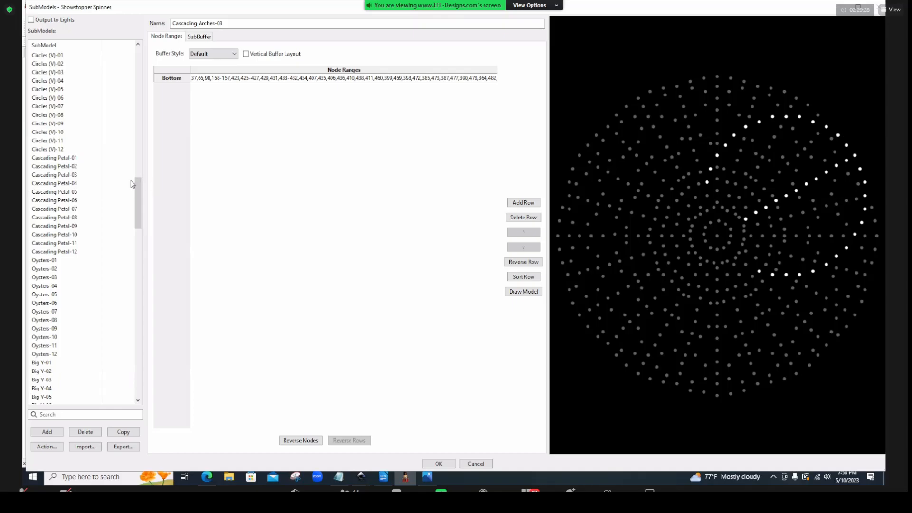
{"action": "left_click_drag", "start_coordinate": [139, 200], "coordinate": [145, 156]}
{"action": "left_click_drag", "start_coordinate": [152, 125], "coordinate": [85, 103]}
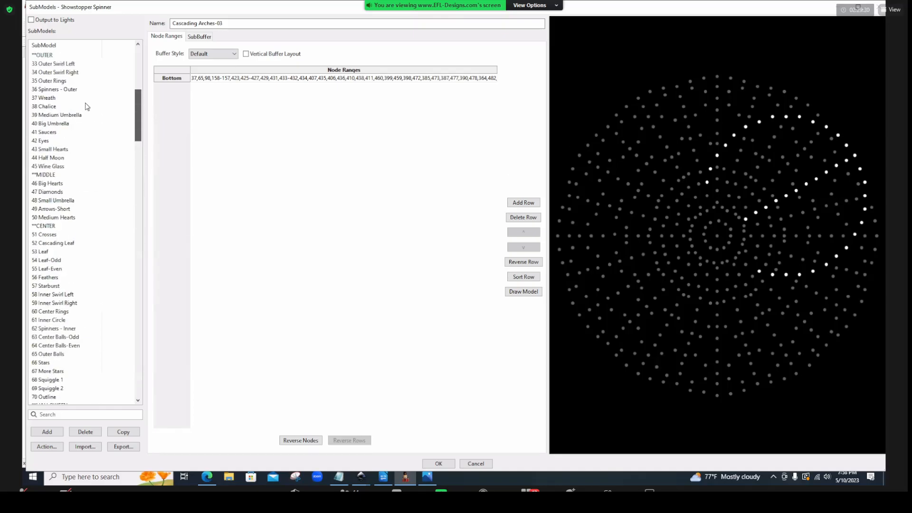
{"action": "left_click", "coordinate": [57, 90]}
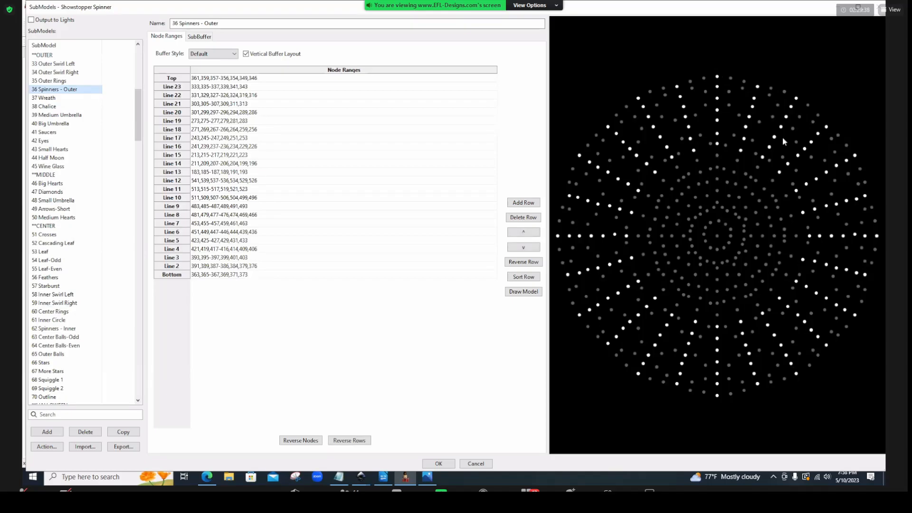
{"action": "left_click", "coordinate": [250, 276]}
{"action": "left_click", "coordinate": [250, 268]}
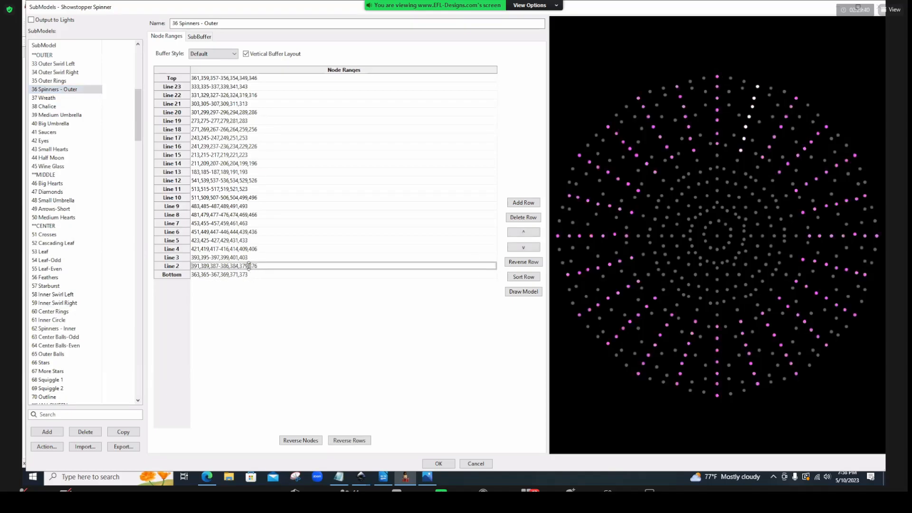
{"action": "left_click", "coordinate": [250, 259]}
{"action": "left_click", "coordinate": [250, 251]}
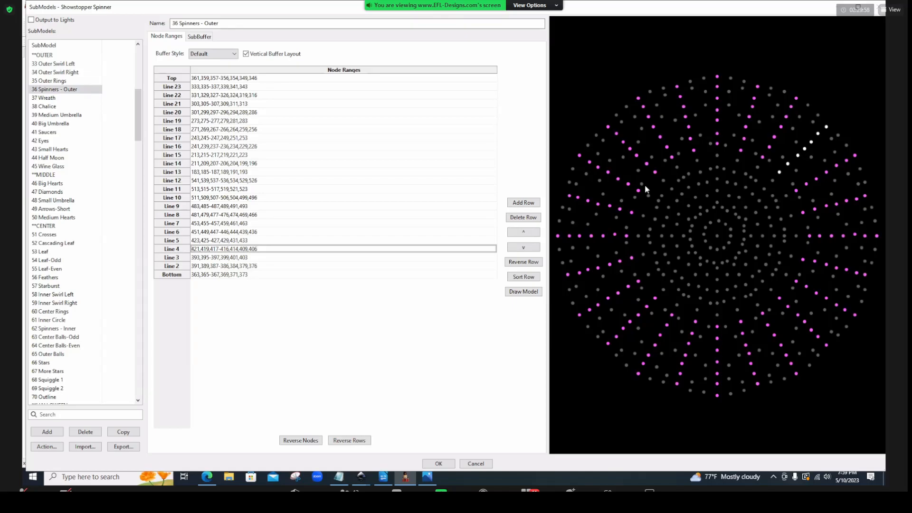
View the individual Spider-1 through Spider-4 submodels to compare the spider's orientation on the spinner
{"action": "left_click", "coordinate": [140, 141]}
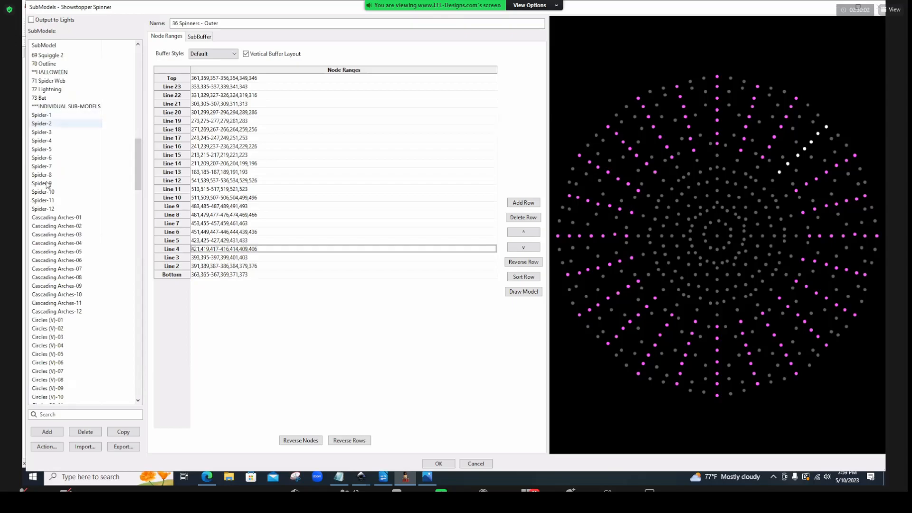
{"action": "left_click", "coordinate": [42, 116]}
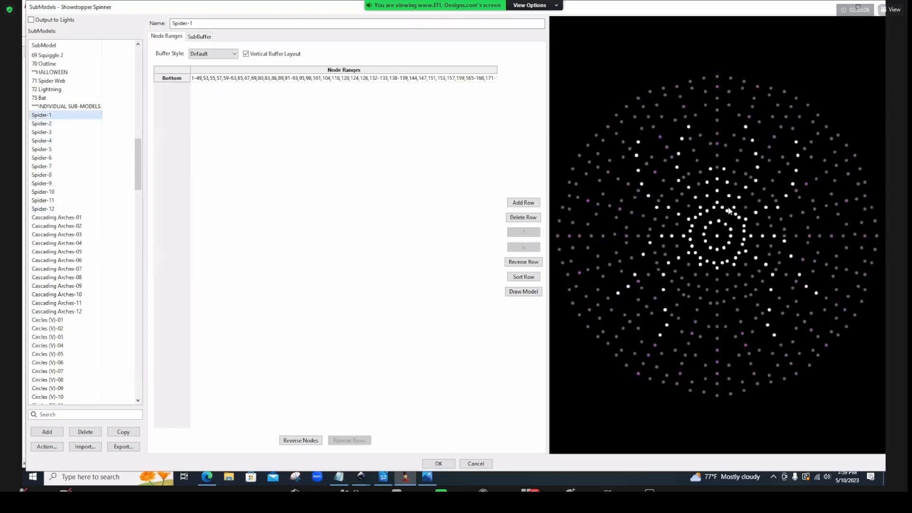
{"action": "left_click", "coordinate": [39, 124]}
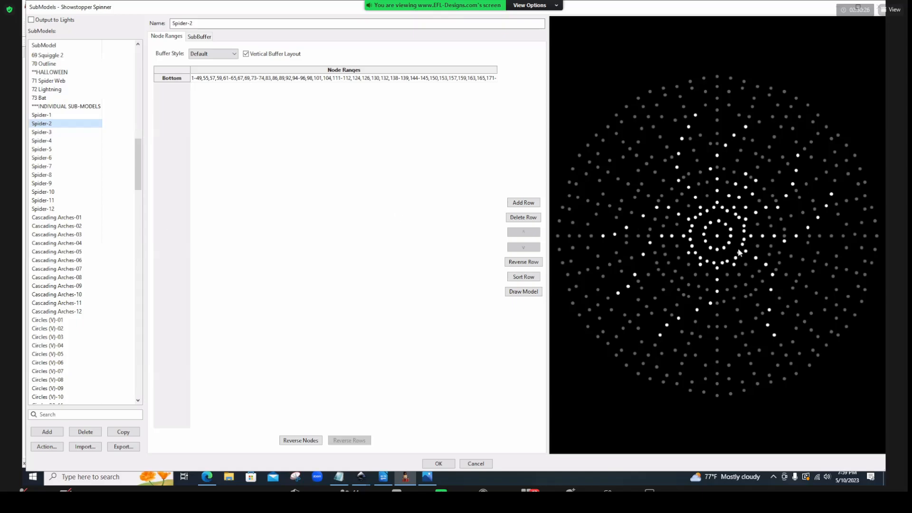
{"action": "left_click", "coordinate": [38, 132]}
{"action": "left_click", "coordinate": [42, 141]}
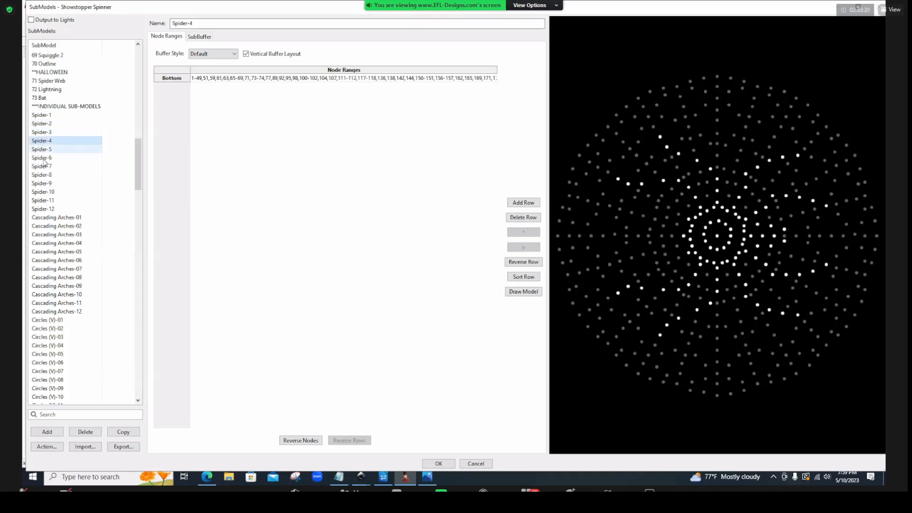
View the individual Spider-6 submodel, plus Cascading Arches-01 through Cascading Arches-04, on the spinner
{"action": "left_click", "coordinate": [43, 158]}
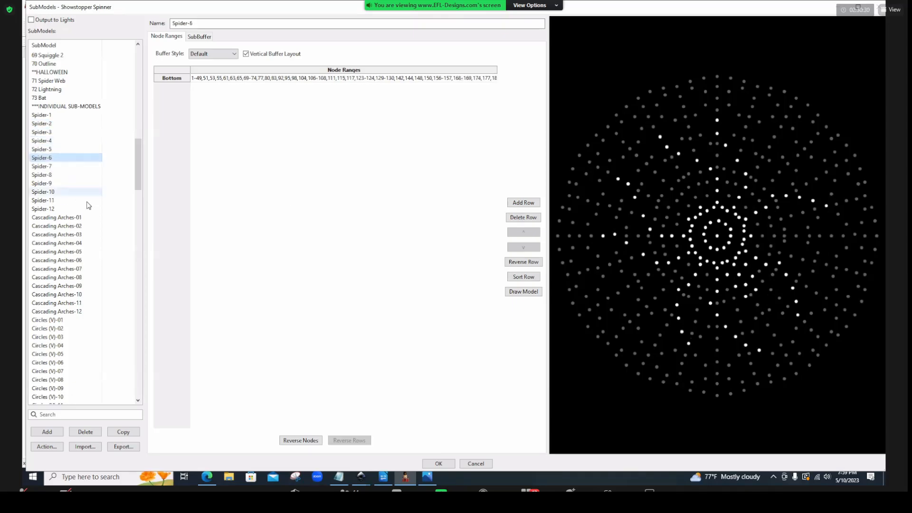
{"action": "left_click", "coordinate": [44, 219]}
{"action": "left_click", "coordinate": [45, 228]}
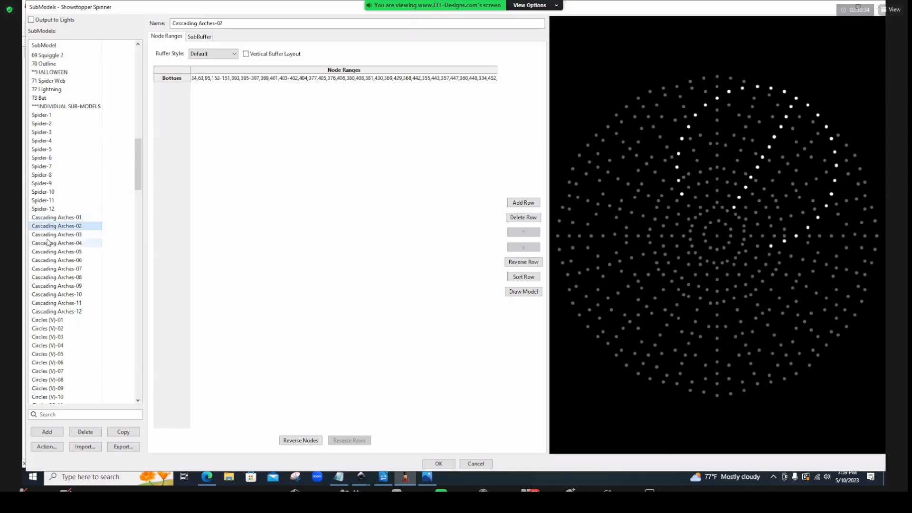
{"action": "left_click", "coordinate": [50, 235]}
{"action": "left_click", "coordinate": [50, 243]}
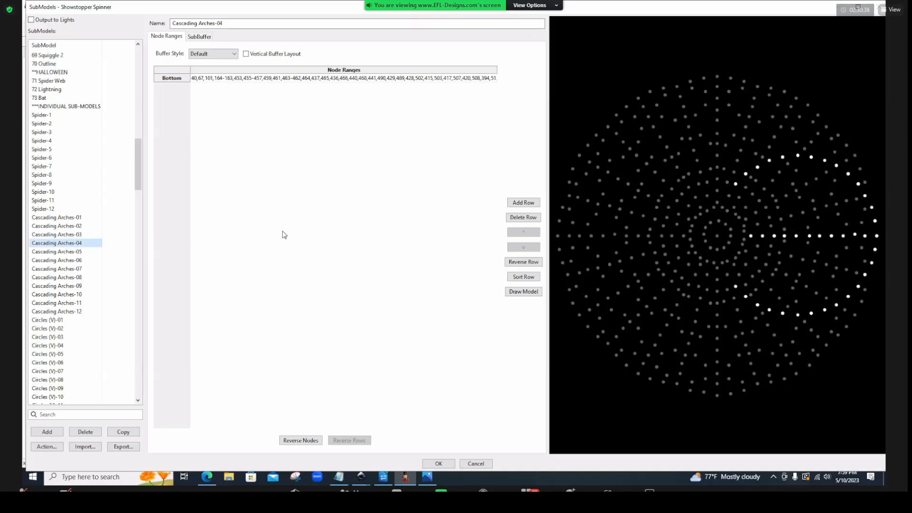
View the individual Circles (V) submodels from Circles (V)-01 through Circles (V)-10 to follow the circle around the spinner
{"action": "left_click", "coordinate": [47, 320]}
{"action": "left_click", "coordinate": [48, 328]}
{"action": "left_click", "coordinate": [48, 346]}
{"action": "left_click", "coordinate": [47, 354]}
{"action": "left_click", "coordinate": [47, 363]}
{"action": "left_click", "coordinate": [48, 372]}
{"action": "left_click", "coordinate": [46, 380]}
{"action": "left_click", "coordinate": [45, 389]}
{"action": "left_click", "coordinate": [44, 397]}
Examine the 09 Big Petals- Odd submodel row by row, from Bottom through Top
{"action": "left_click_drag", "start_coordinate": [138, 185], "coordinate": [136, 94]}
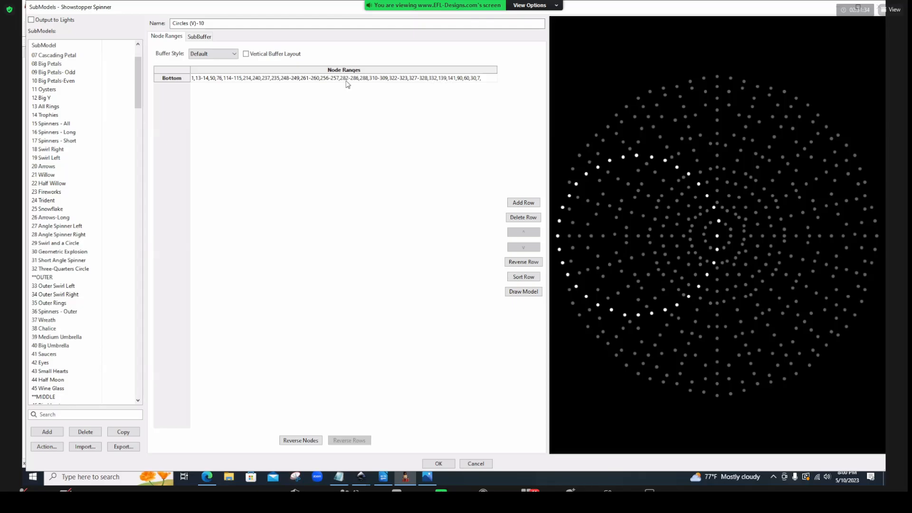
{"action": "left_click", "coordinate": [58, 72]}
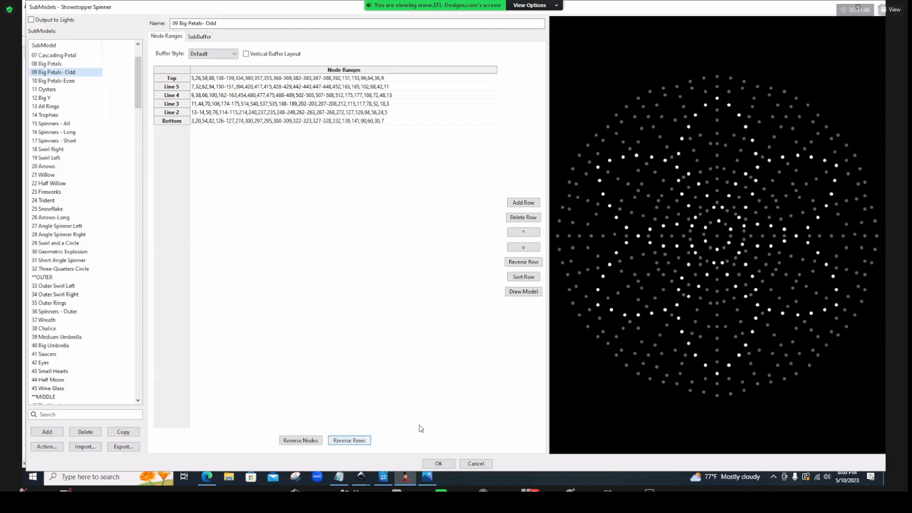
{"action": "left_click", "coordinate": [259, 122]}
{"action": "left_click", "coordinate": [264, 113]}
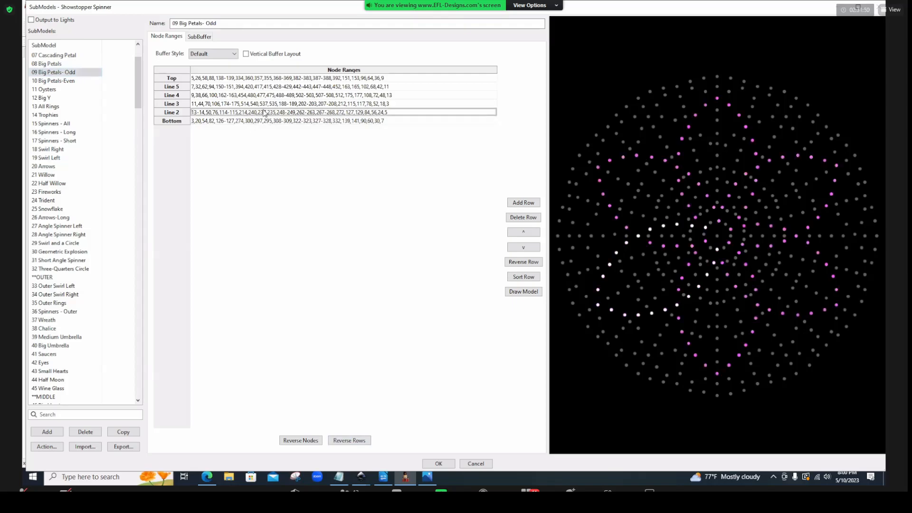
{"action": "left_click", "coordinate": [267, 105]}
{"action": "left_click", "coordinate": [269, 95]}
{"action": "left_click", "coordinate": [270, 87]}
{"action": "left_click", "coordinate": [270, 79]}
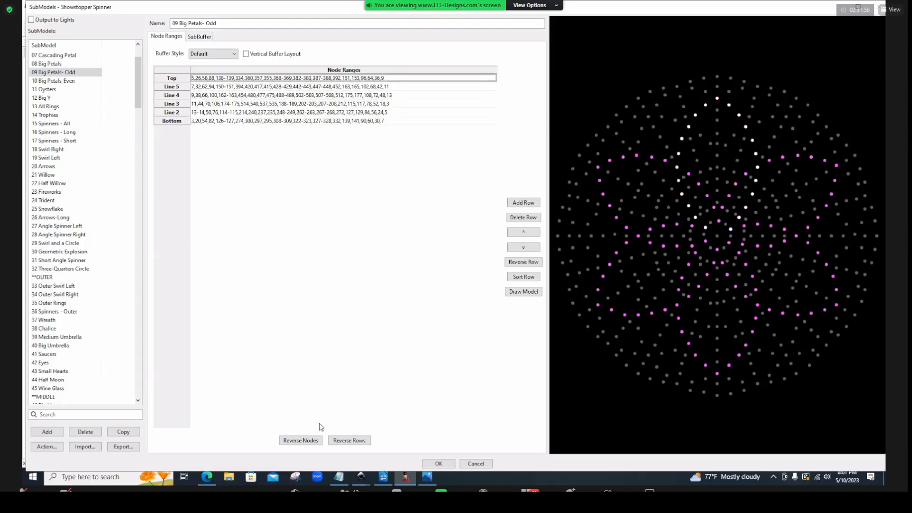
Reverse the row order of 09 Big Petals- Odd and check each row from Bottom through Top
{"action": "left_click", "coordinate": [351, 440]}
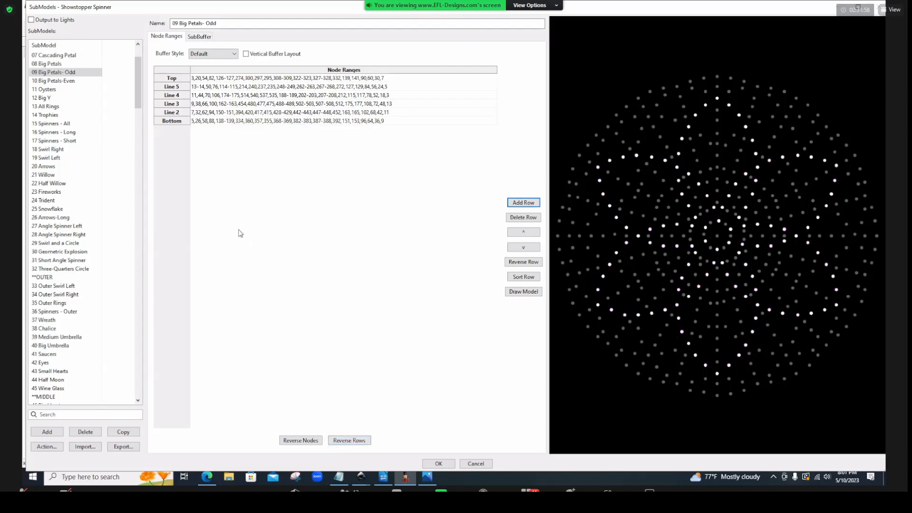
{"action": "left_click", "coordinate": [250, 122]}
{"action": "left_click", "coordinate": [252, 113]}
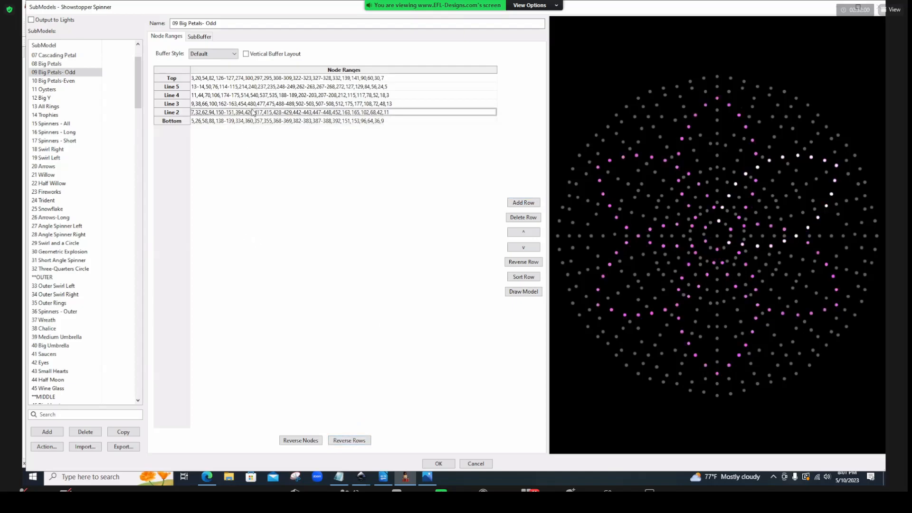
{"action": "left_click", "coordinate": [259, 104]}
{"action": "left_click", "coordinate": [263, 96]}
{"action": "left_click", "coordinate": [267, 87]}
{"action": "left_click", "coordinate": [269, 78]}
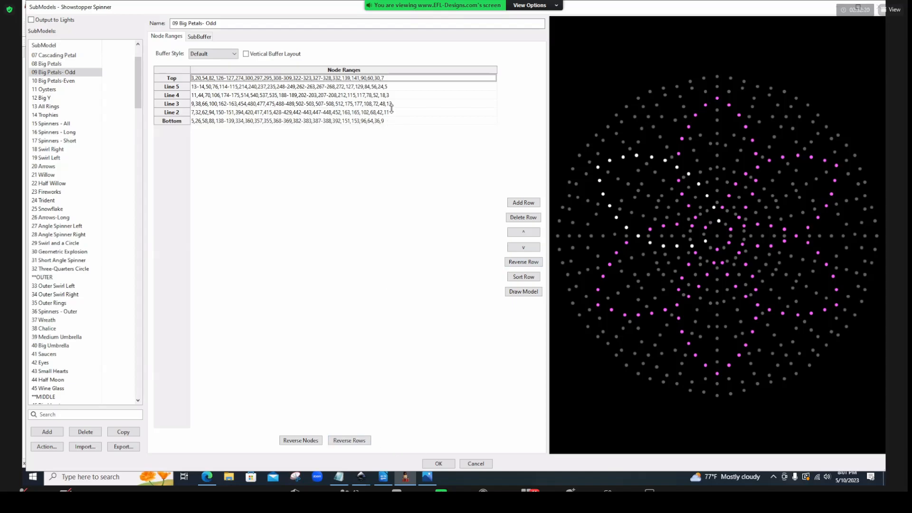
Reverse the Big Petals- Odd row order twice, reverse the nodes within its rows, and close the submodel editor without saving
{"action": "left_click", "coordinate": [358, 440]}
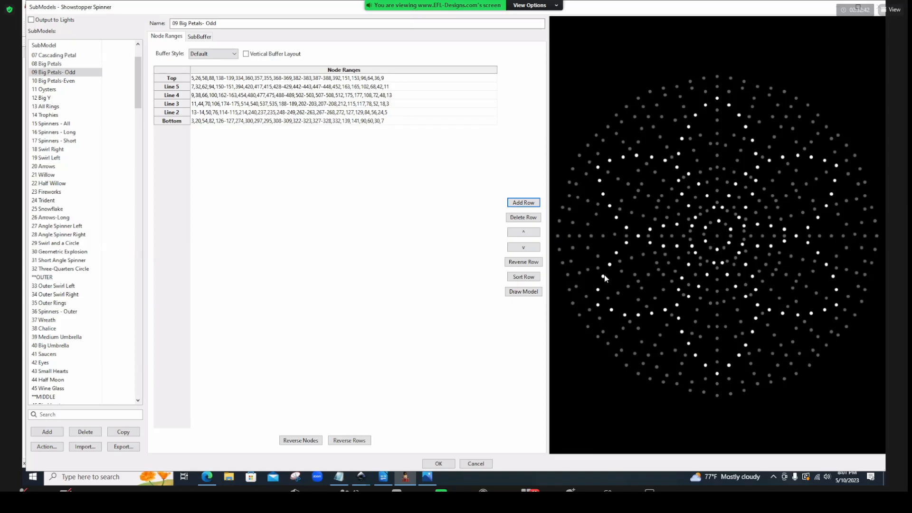
{"action": "left_click", "coordinate": [345, 442]}
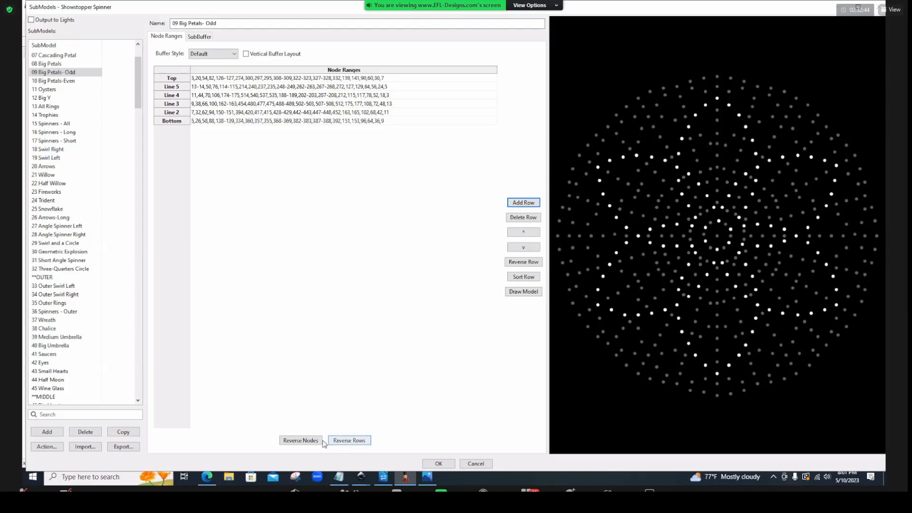
{"action": "left_click", "coordinate": [317, 441]}
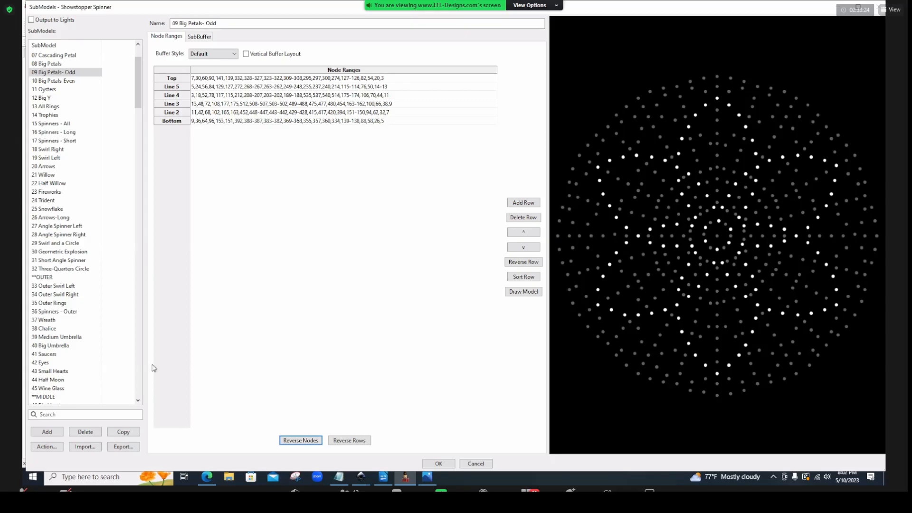
{"action": "left_click", "coordinate": [478, 464]}
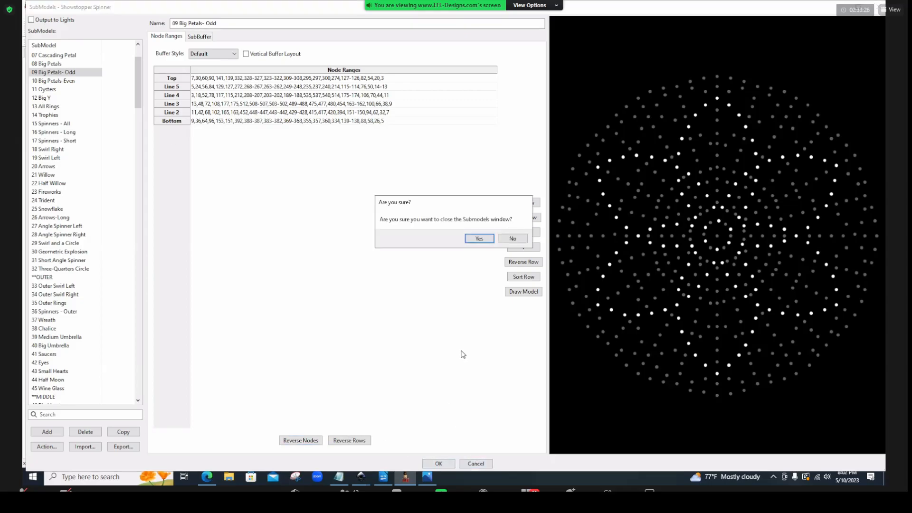
{"action": "left_click", "coordinate": [479, 239]}
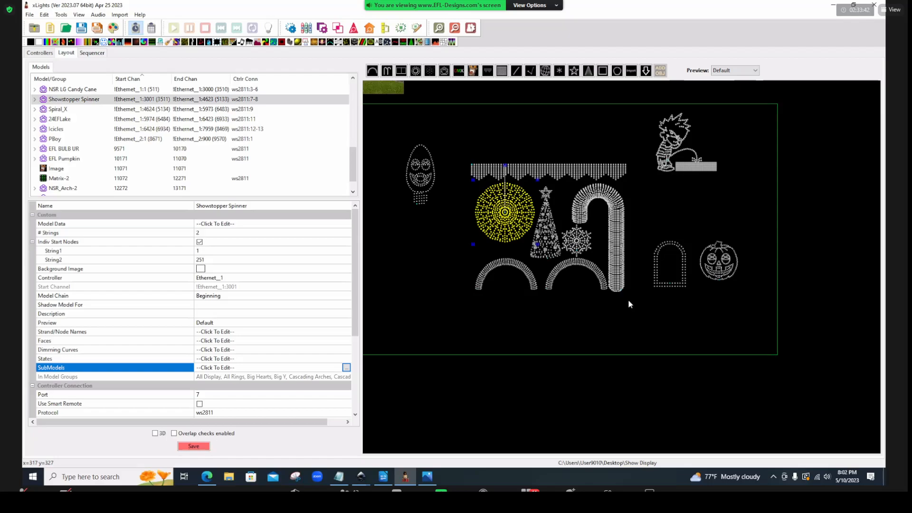
Reopen the Showstopper Spinner's submodels and view 01 Cascading Arches, 04 Circles (V) and 12 Big Y
{"action": "left_click", "coordinate": [520, 222]}
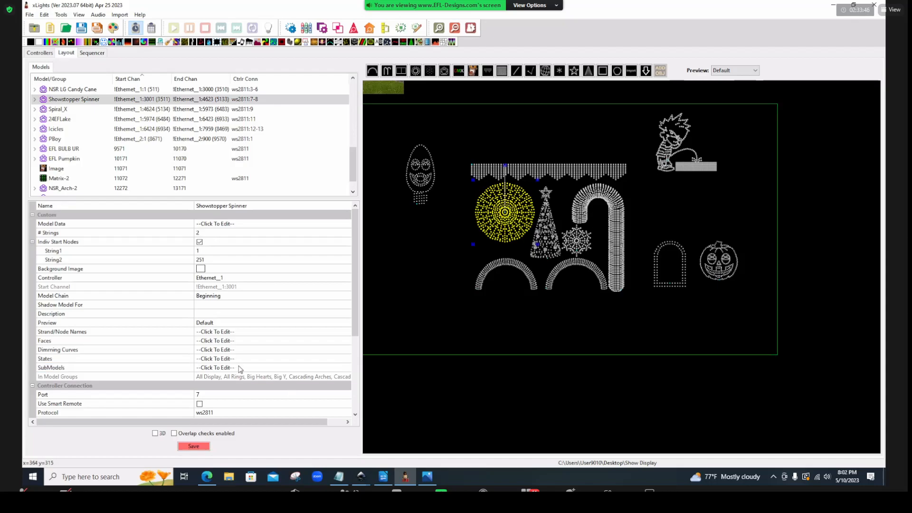
{"action": "left_click", "coordinate": [346, 370]}
{"action": "left_click", "coordinate": [346, 369]}
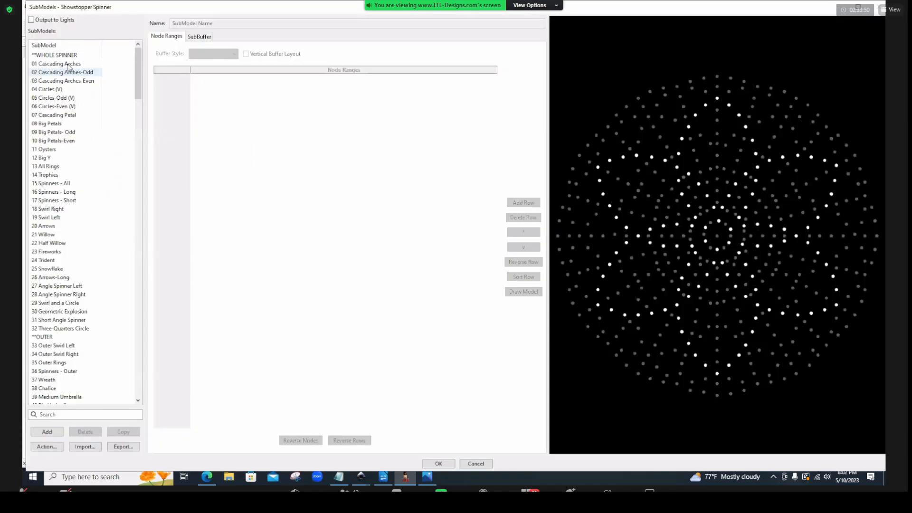
{"action": "left_click", "coordinate": [69, 64]}
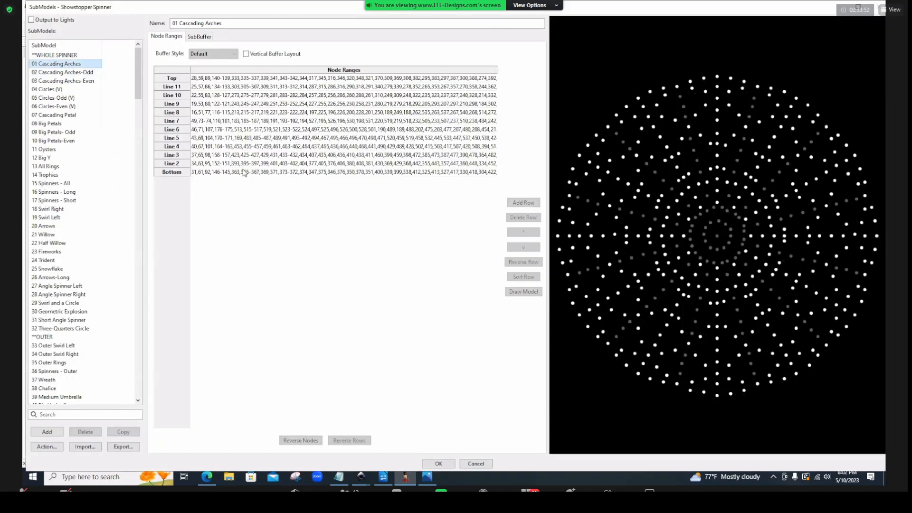
{"action": "left_click", "coordinate": [50, 90]}
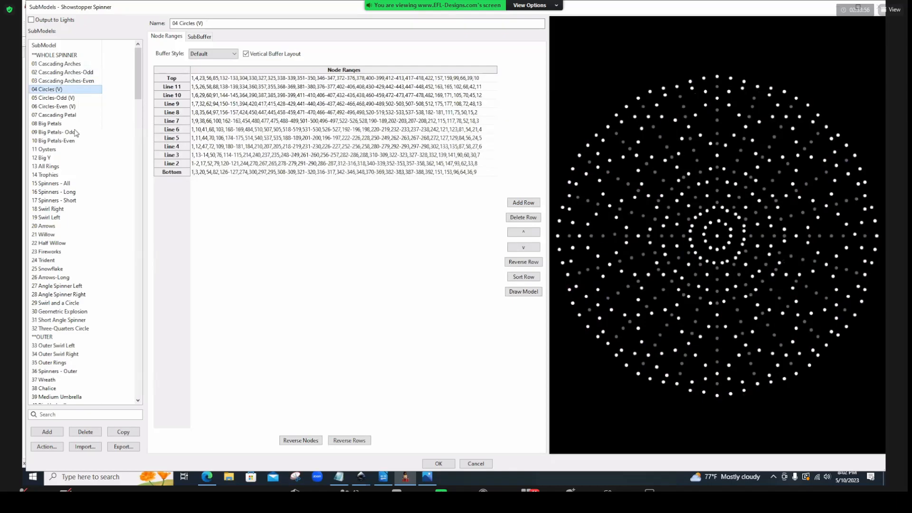
{"action": "left_click", "coordinate": [43, 158]}
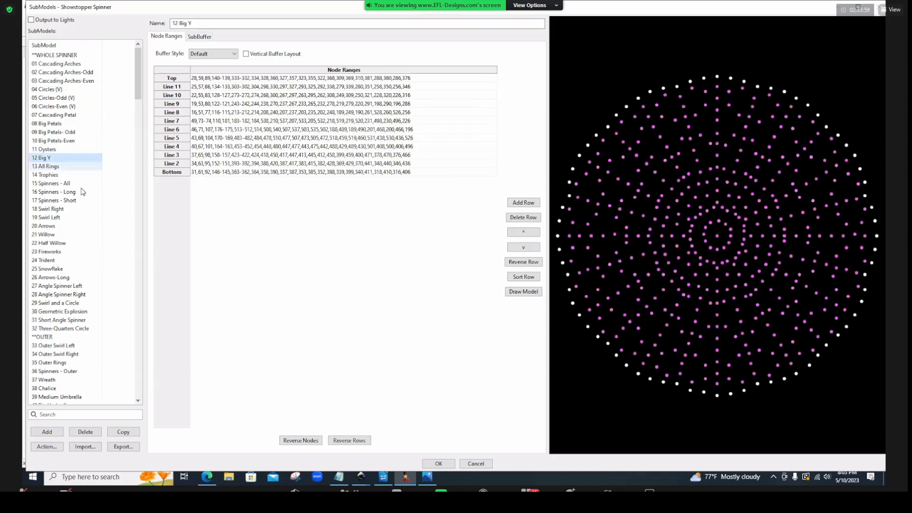
Inspect the Bottom row of 15 Spinners - All and compare it with the 16 Spinners - Long and 17 Spinners - Short submodels
{"action": "left_click", "coordinate": [53, 184]}
{"action": "left_click", "coordinate": [232, 275]}
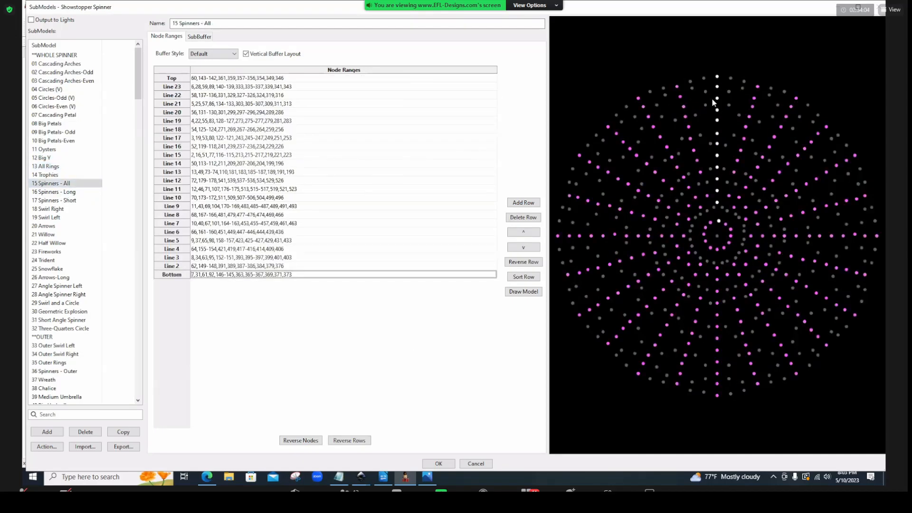
{"action": "left_click", "coordinate": [54, 184]}
{"action": "left_click", "coordinate": [49, 200]}
{"action": "key", "text": "Up"}
{"action": "key", "text": "Down"}
{"action": "key", "text": "Down"}
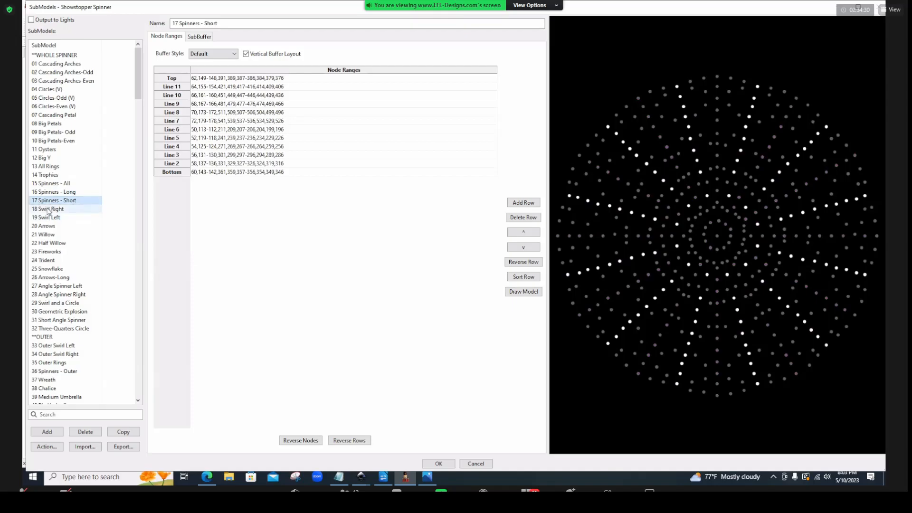
Compare the 18 Swirl Right and 19 Swirl Left submodels, and close the spinner's submodel editor without saving
{"action": "key", "text": "Down"}
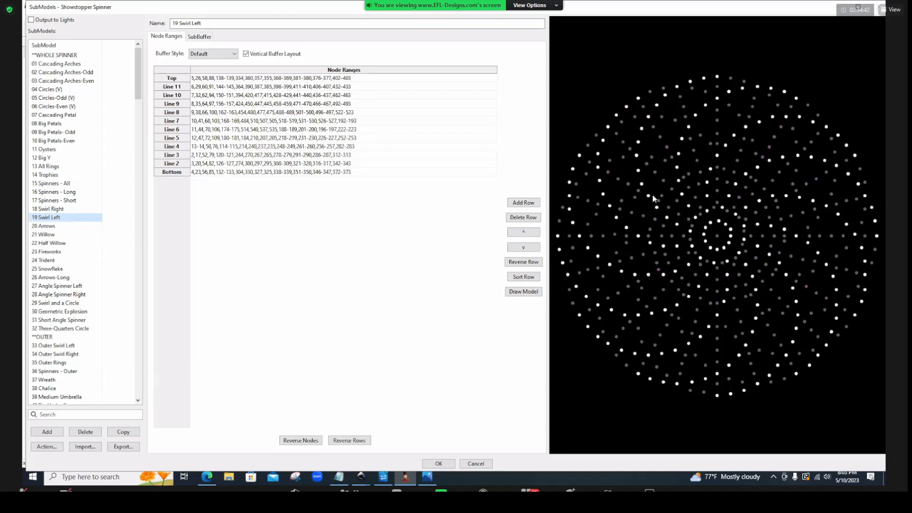
{"action": "left_click", "coordinate": [57, 210]}
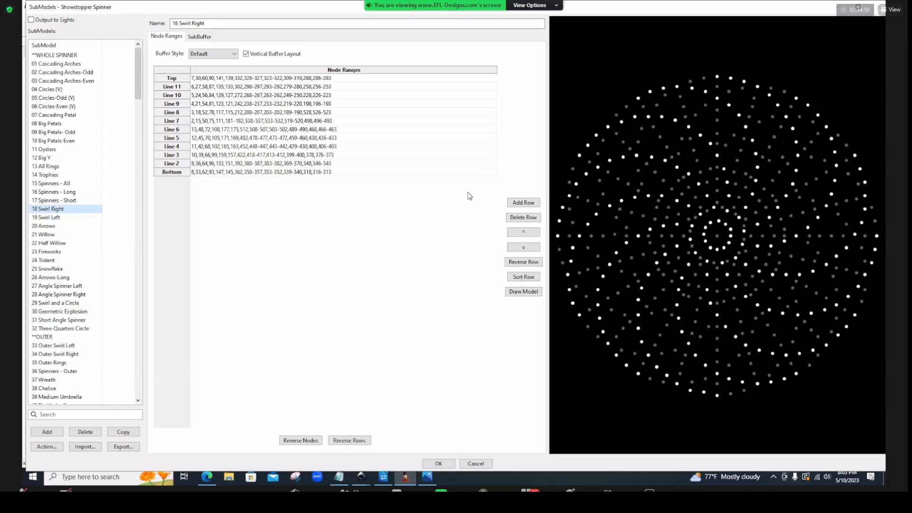
{"action": "left_click", "coordinate": [476, 463]}
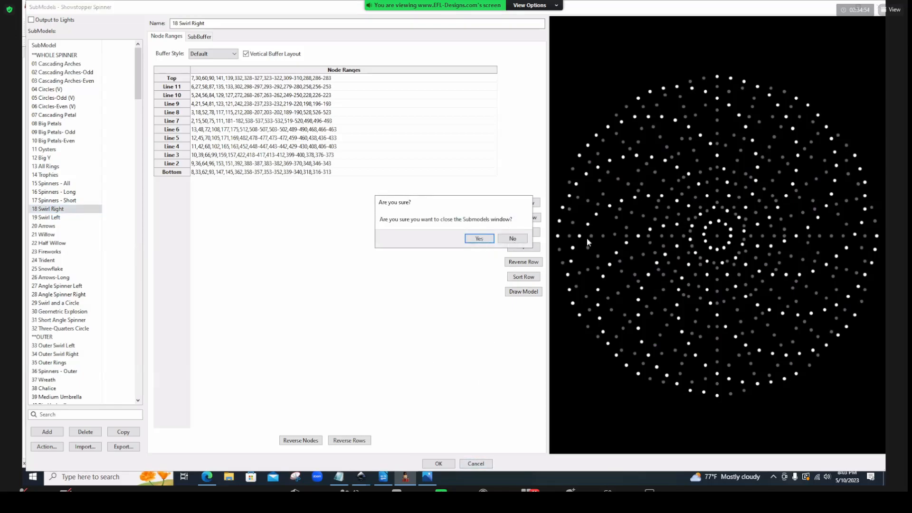
{"action": "left_click", "coordinate": [479, 239]}
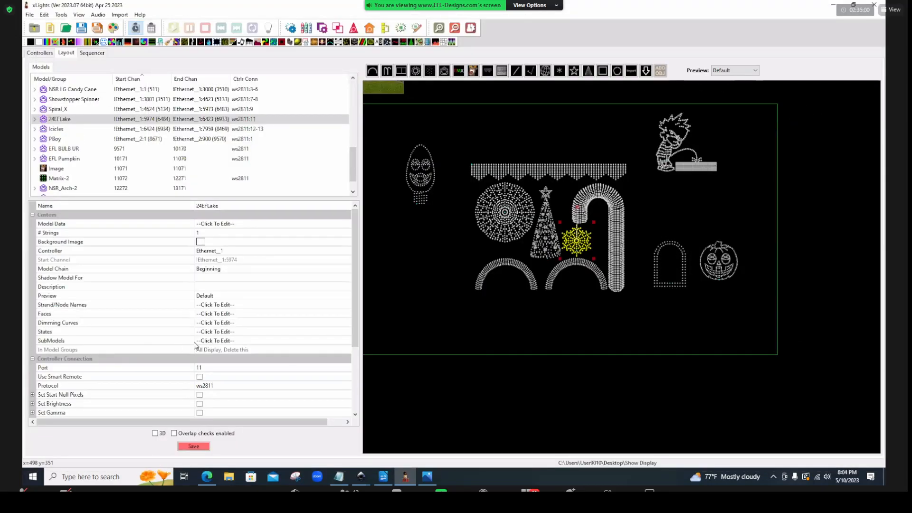
Open the submodels of the 24EFLake snowflake and delete SubModel-1
{"action": "left_click", "coordinate": [347, 341]}
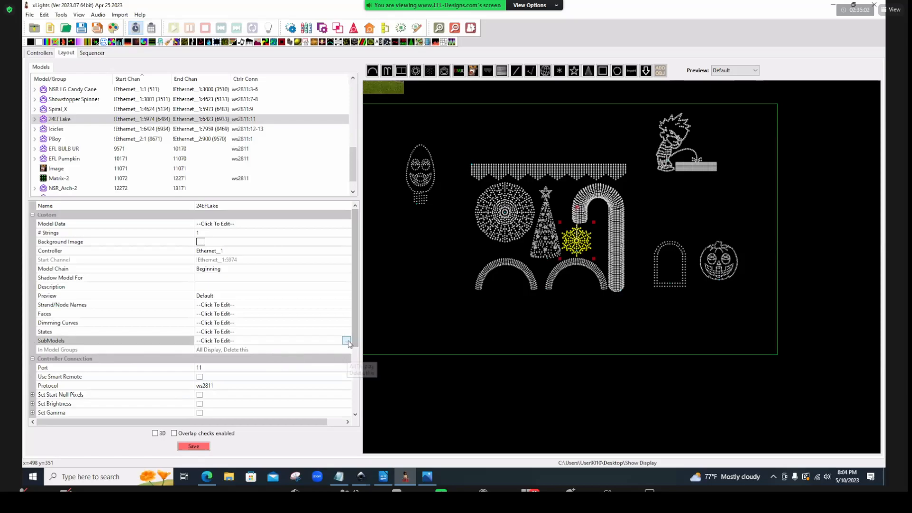
{"action": "left_click", "coordinate": [347, 341]}
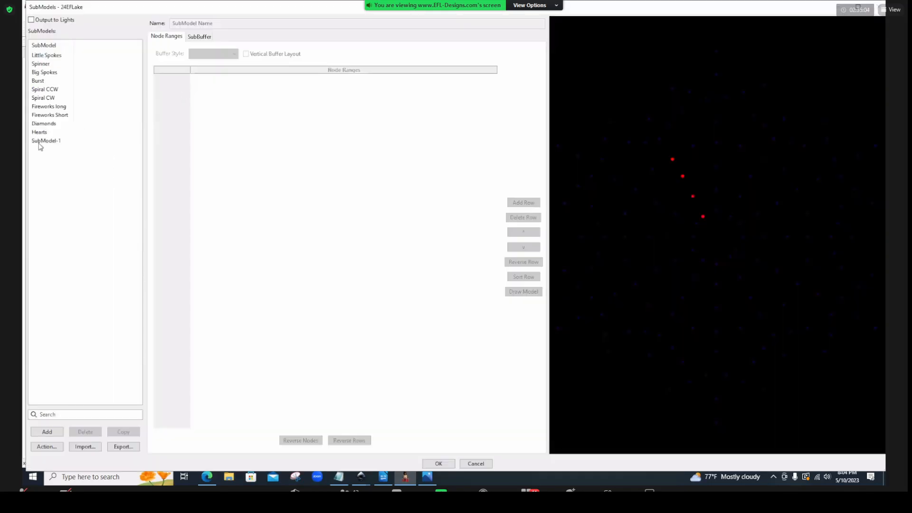
{"action": "left_click", "coordinate": [44, 141]}
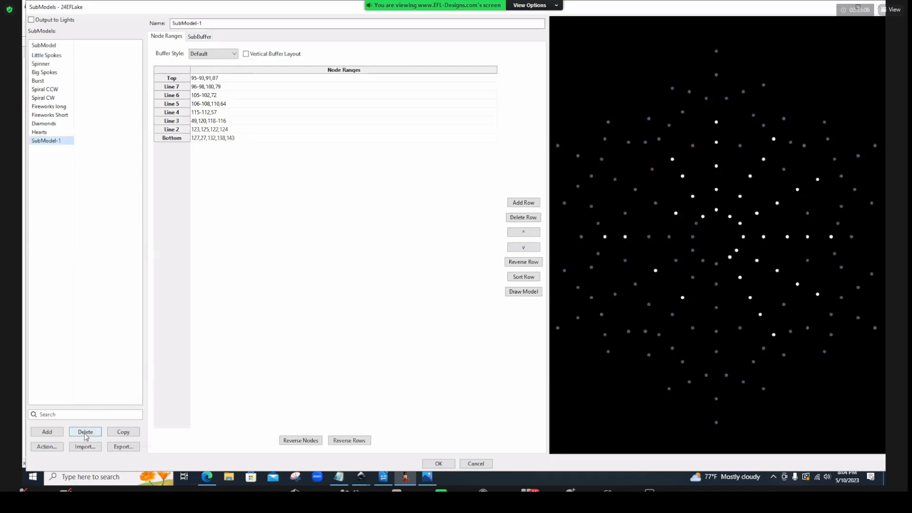
{"action": "left_click", "coordinate": [93, 432]}
{"action": "left_click", "coordinate": [468, 252]}
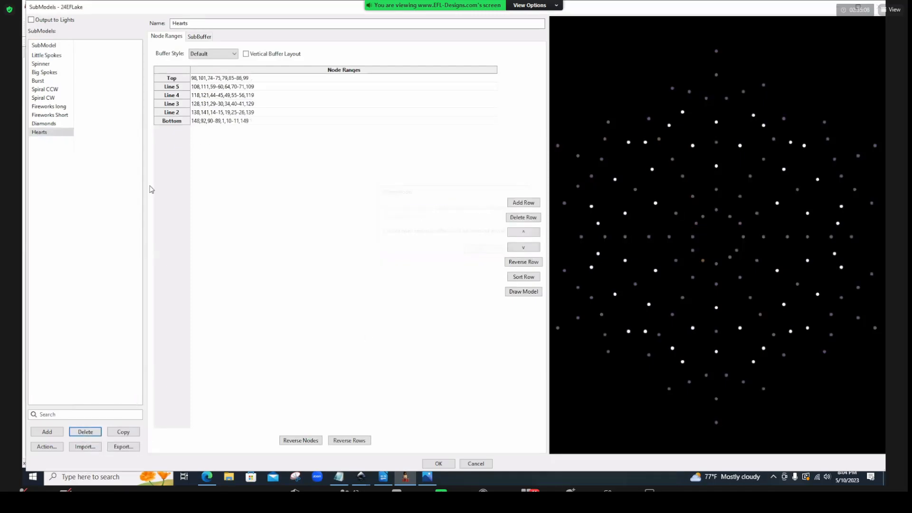
Examine which nodes the Bottom, Line 2 and Line 3 rows of Spiral CCW cover on the snowflake
{"action": "left_click", "coordinate": [51, 90]}
{"action": "left_click", "coordinate": [204, 172]}
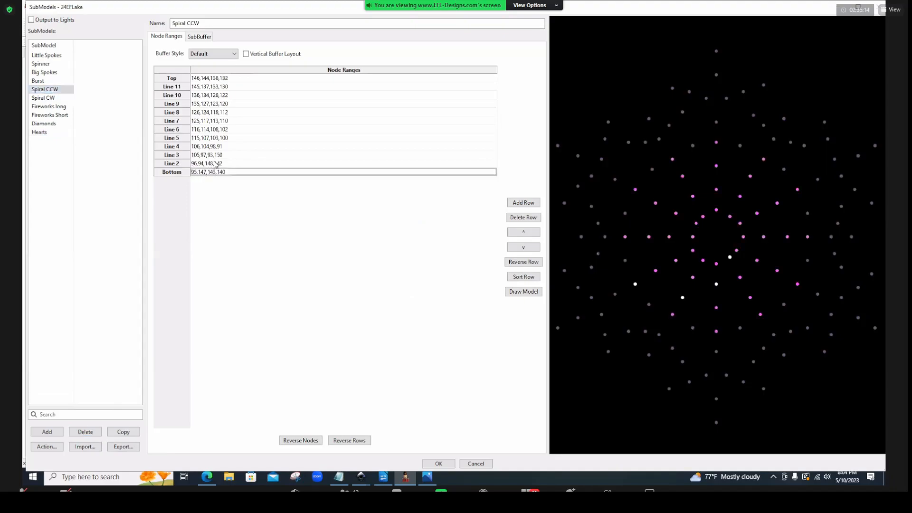
{"action": "left_click", "coordinate": [214, 163]}
{"action": "left_click", "coordinate": [215, 156]}
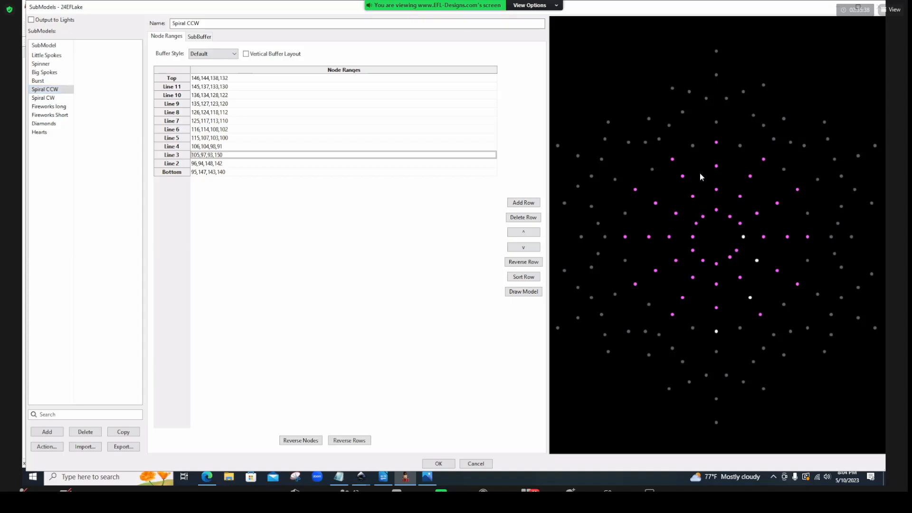
Inspect the Bottom row of the Fireworks Short submodel and close the 24EFLake submodel editor without saving
{"action": "left_click", "coordinate": [51, 116]}
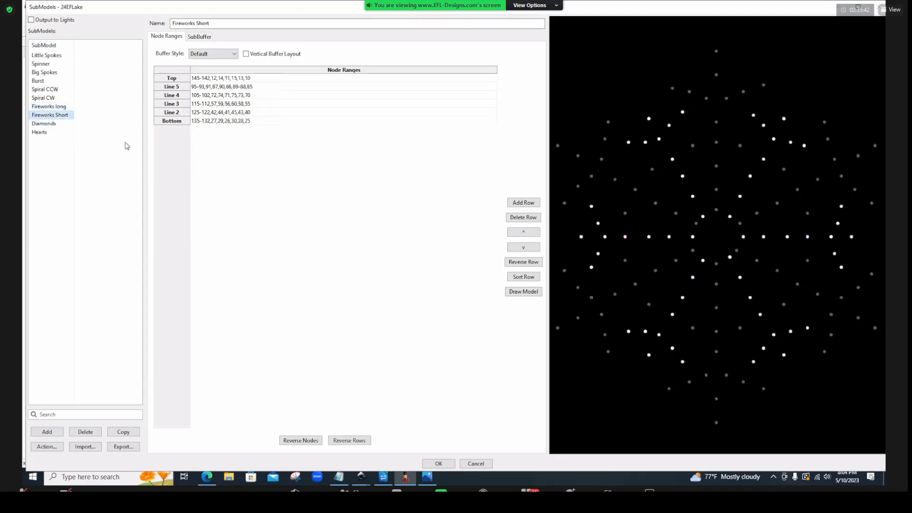
{"action": "left_click", "coordinate": [199, 121]}
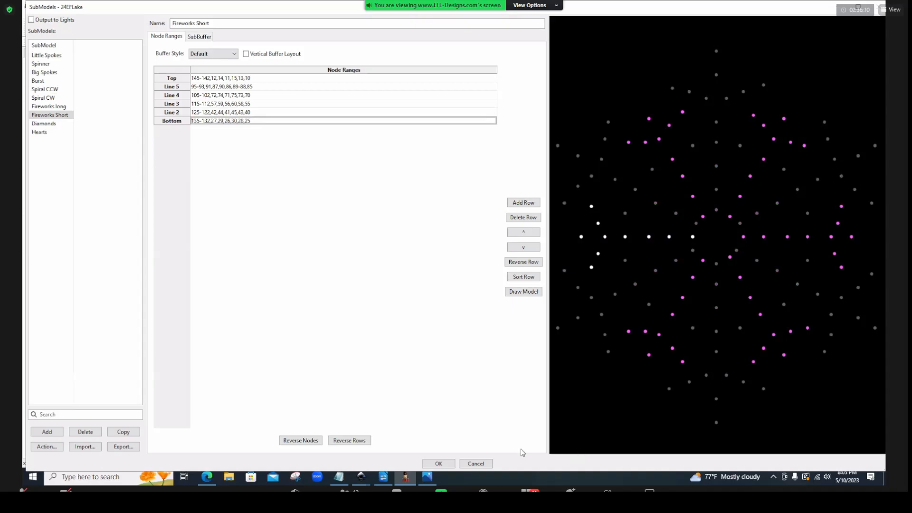
{"action": "left_click", "coordinate": [476, 464]}
{"action": "left_click", "coordinate": [479, 238]}
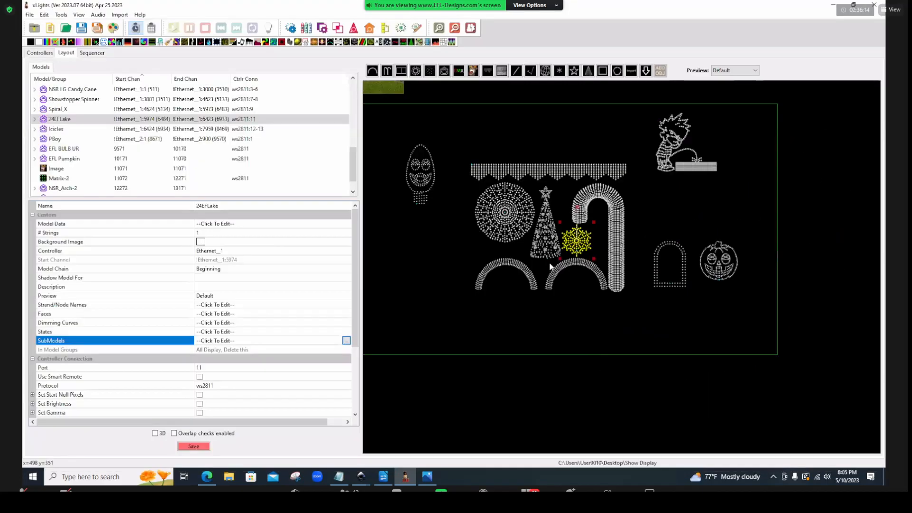
Open the submodels of the arch model NSR_Arch-3 and bring up the Spiral CCW submodel
{"action": "left_click", "coordinate": [600, 268]}
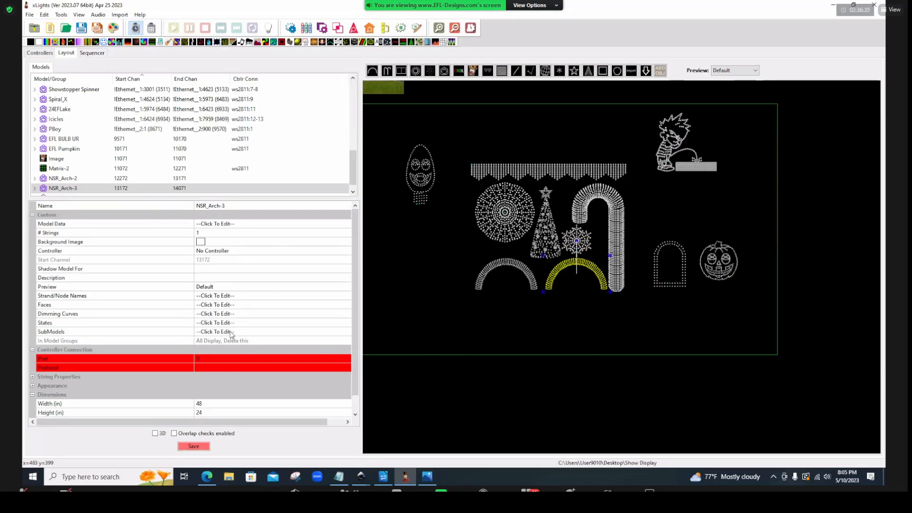
{"action": "left_click", "coordinate": [335, 333]}
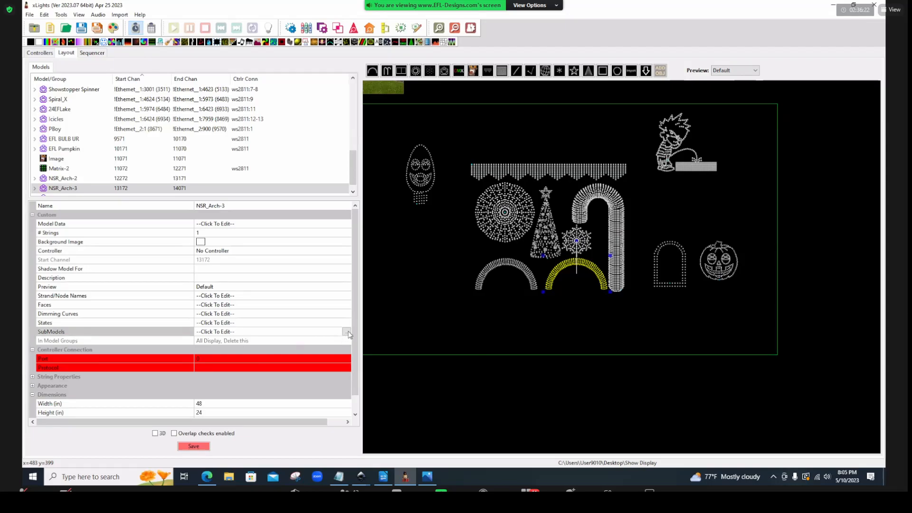
{"action": "left_click", "coordinate": [348, 333]}
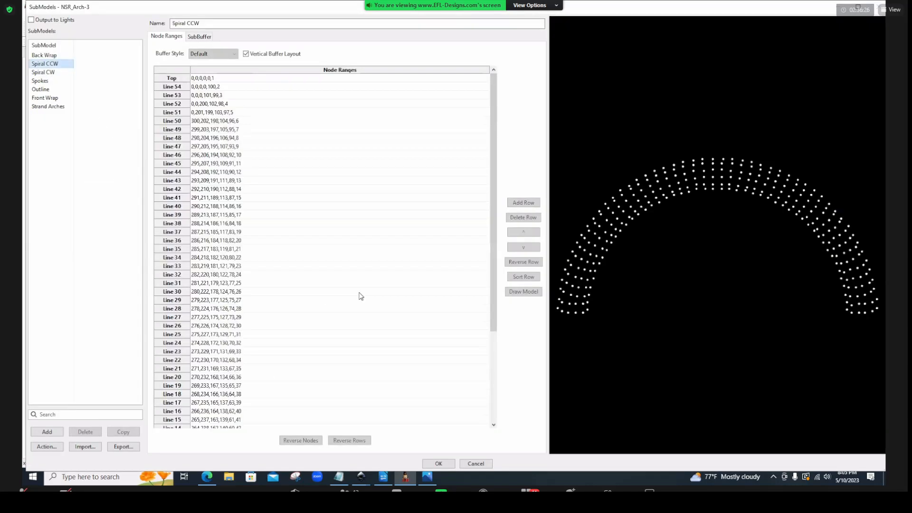
Examine which nodes the Spiral CCW rows cover on the arch, going row by row from Bottom up to Line 9
{"action": "scroll", "coordinate": [214, 380], "scroll_direction": "down", "scroll_amount": 5}
{"action": "left_click", "coordinate": [210, 417]}
{"action": "left_click", "coordinate": [212, 411]}
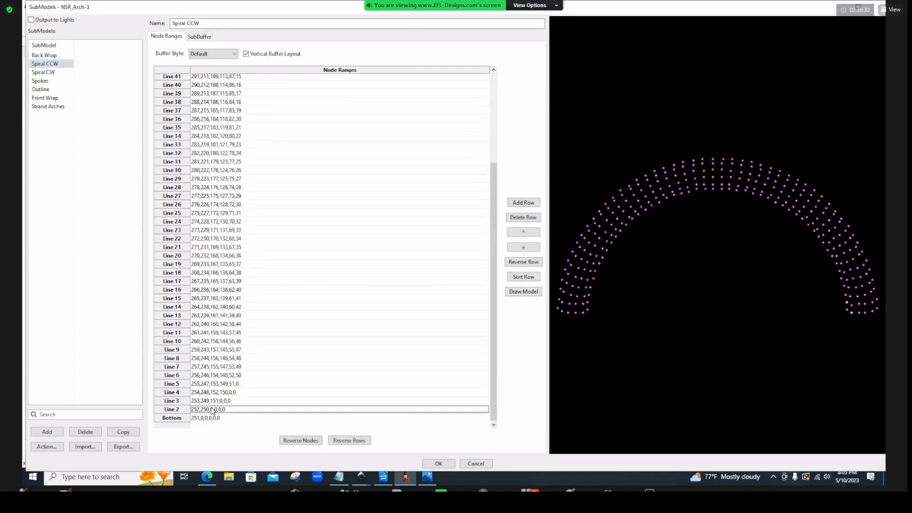
{"action": "left_click", "coordinate": [212, 411]}
{"action": "left_click", "coordinate": [213, 402]}
{"action": "left_click", "coordinate": [218, 392]}
{"action": "left_click", "coordinate": [218, 383]}
{"action": "left_click", "coordinate": [219, 375]}
{"action": "left_click", "coordinate": [220, 367]}
{"action": "left_click", "coordinate": [220, 358]}
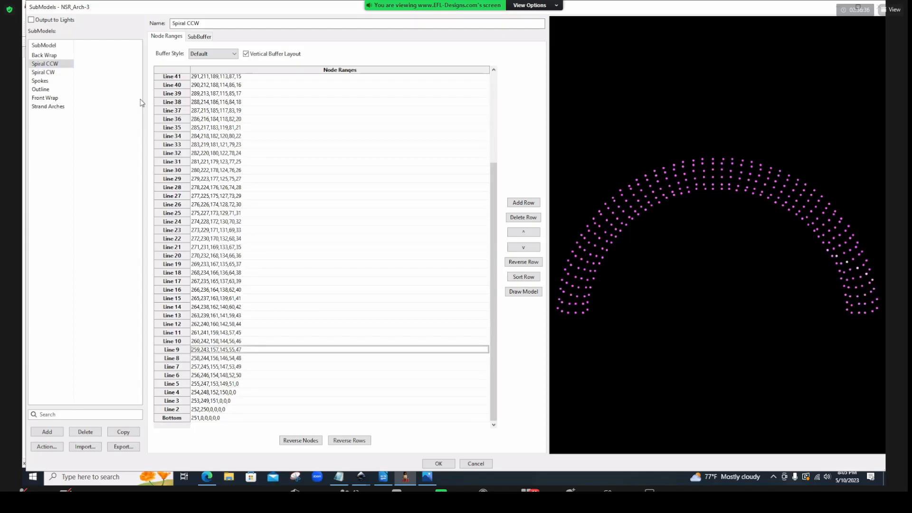
Examine how successive middle rows of the Spiral CW submodel run across the arch, going down the row list
{"action": "left_click", "coordinate": [43, 72]}
{"action": "left_click", "coordinate": [215, 235]}
{"action": "key", "text": "Down"}
{"action": "key", "text": "Down"}
{"action": "key", "text": "Down"}
{"action": "key", "text": "Down"}
{"action": "key", "text": "Down"}
{"action": "key", "text": "Down"}
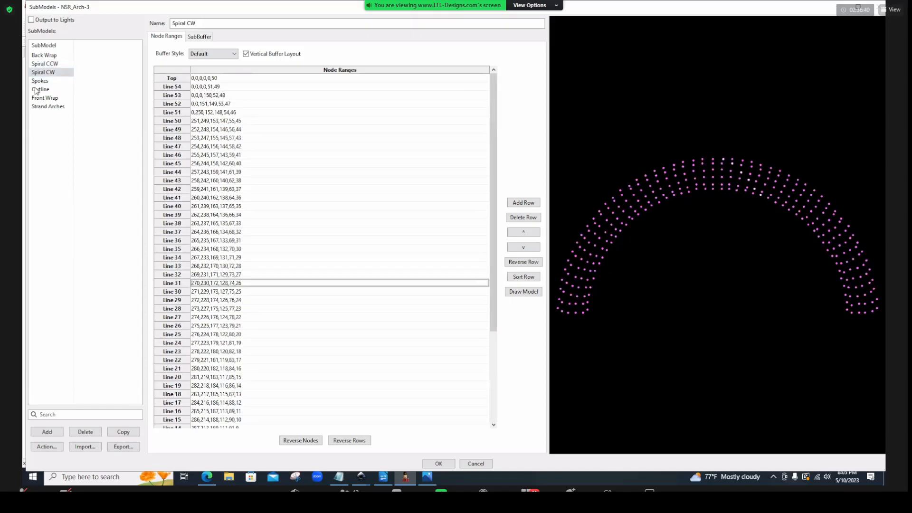
Examine the Spokes submodel's rows on the arch one by one, from Bottom up to Line 10
{"action": "left_click", "coordinate": [40, 81]}
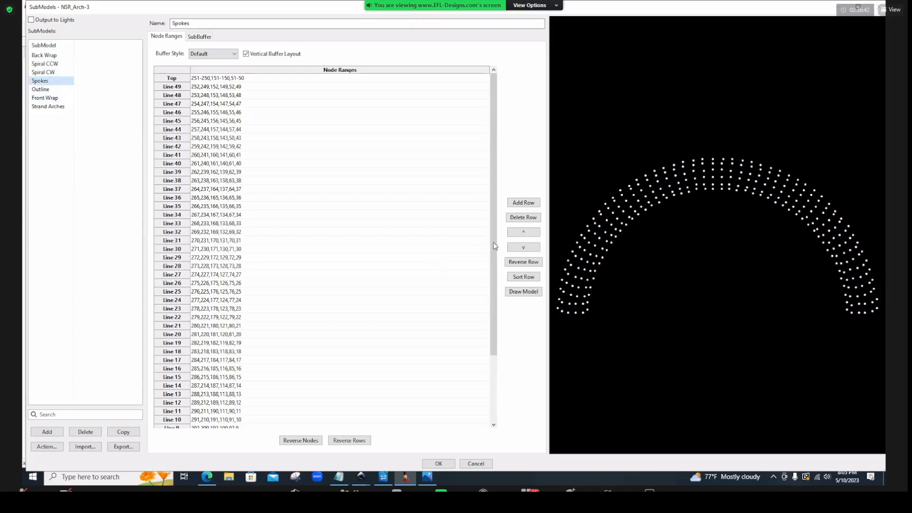
{"action": "scroll", "coordinate": [334, 397], "scroll_direction": "down", "scroll_amount": 4}
{"action": "left_click", "coordinate": [229, 415]}
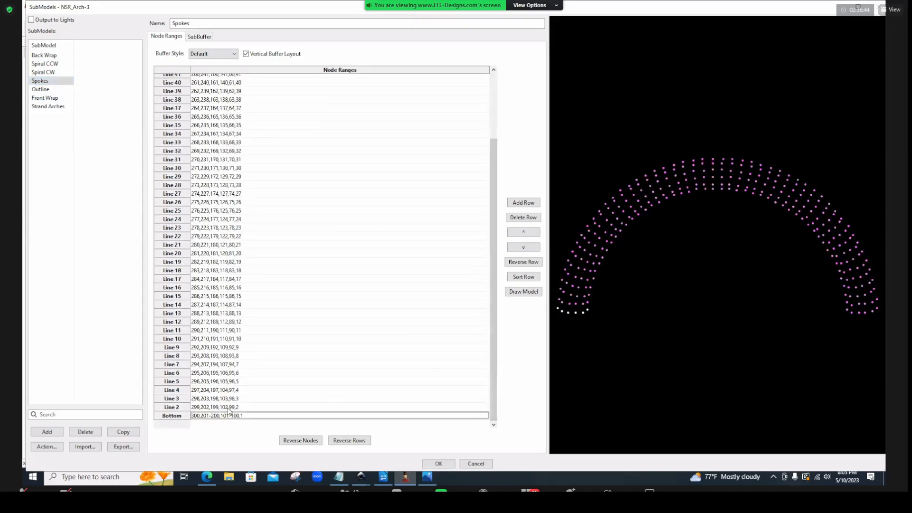
{"action": "left_click", "coordinate": [228, 409]}
{"action": "left_click", "coordinate": [230, 401]}
{"action": "key", "text": "Up"}
{"action": "key", "text": "Up"}
{"action": "key", "text": "Up"}
{"action": "key", "text": "Up"}
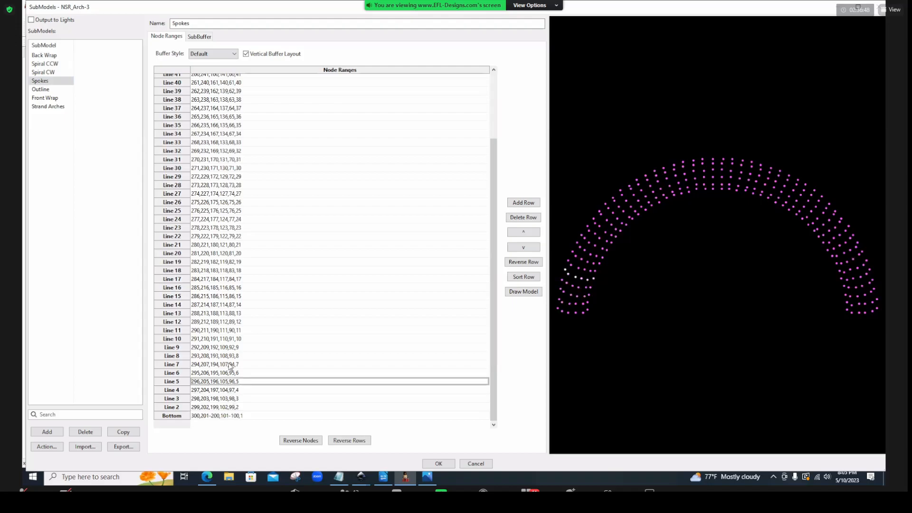
{"action": "key", "text": "Up"}
{"action": "key", "text": "Up"}
{"action": "key", "text": "Up"}
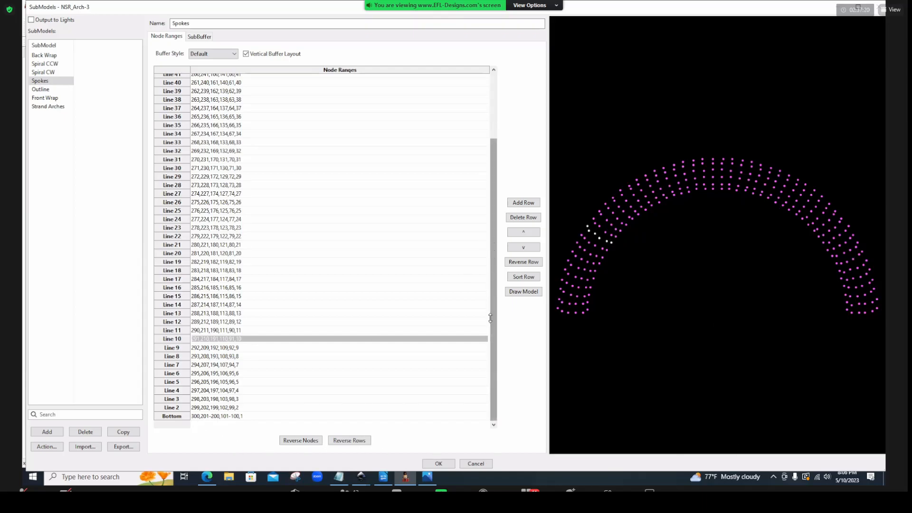
Add 25 blank rows below the existing node rows of the Spokes submodel
{"action": "left_click", "coordinate": [528, 206]}
{"action": "left_click", "coordinate": [529, 205]}
{"action": "left_click", "coordinate": [529, 205]}
{"action": "left_click", "coordinate": [529, 205]}
{"action": "left_click", "coordinate": [529, 205]}
{"action": "left_click", "coordinate": [529, 205]}
{"action": "left_click", "coordinate": [529, 206]}
{"action": "left_click", "coordinate": [529, 205]}
{"action": "left_click", "coordinate": [529, 205]}
{"action": "left_click", "coordinate": [529, 205]}
{"action": "left_click", "coordinate": [529, 205]}
{"action": "left_click", "coordinate": [528, 205]}
{"action": "left_click", "coordinate": [529, 205]}
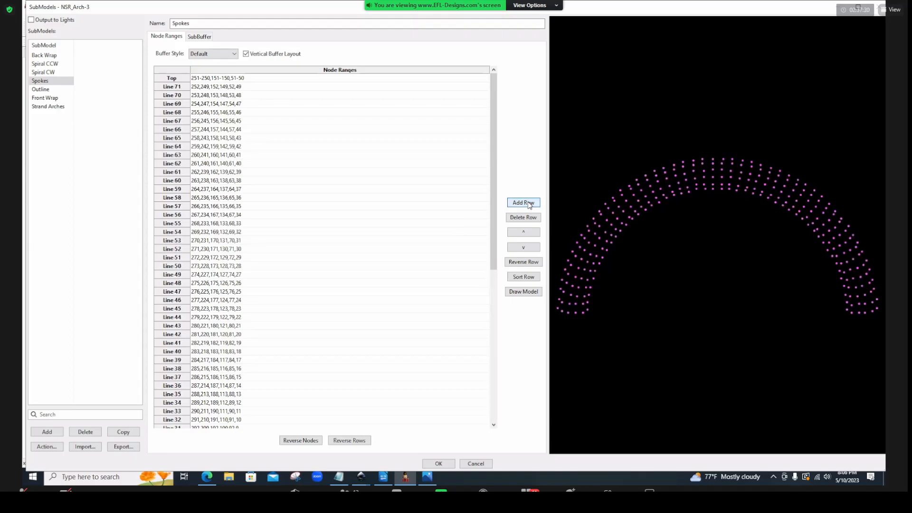
{"action": "left_click", "coordinate": [529, 204]}
{"action": "left_click", "coordinate": [529, 205]}
{"action": "left_click", "coordinate": [529, 204]}
Enter a ! placeholder in the Bottom row of the Spokes submodel
{"action": "left_click_drag", "start_coordinate": [493, 246], "coordinate": [495, 430]}
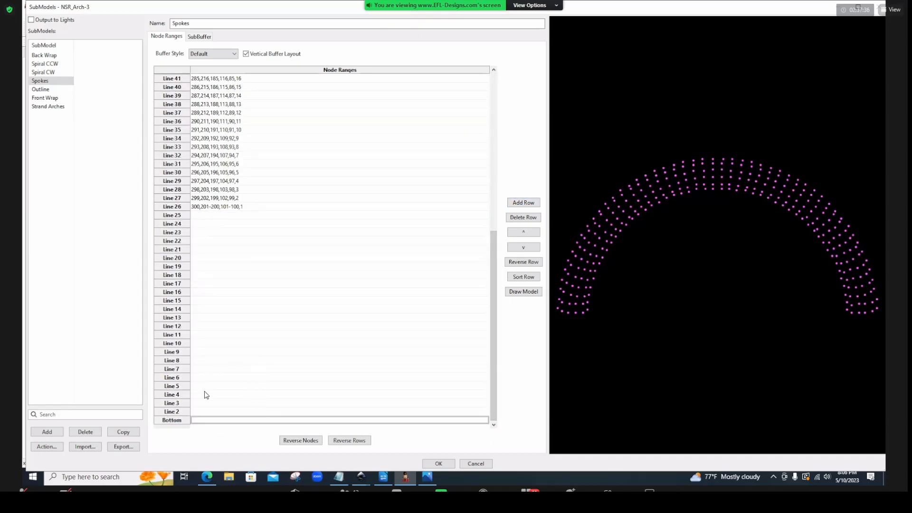
{"action": "left_click", "coordinate": [198, 423]}
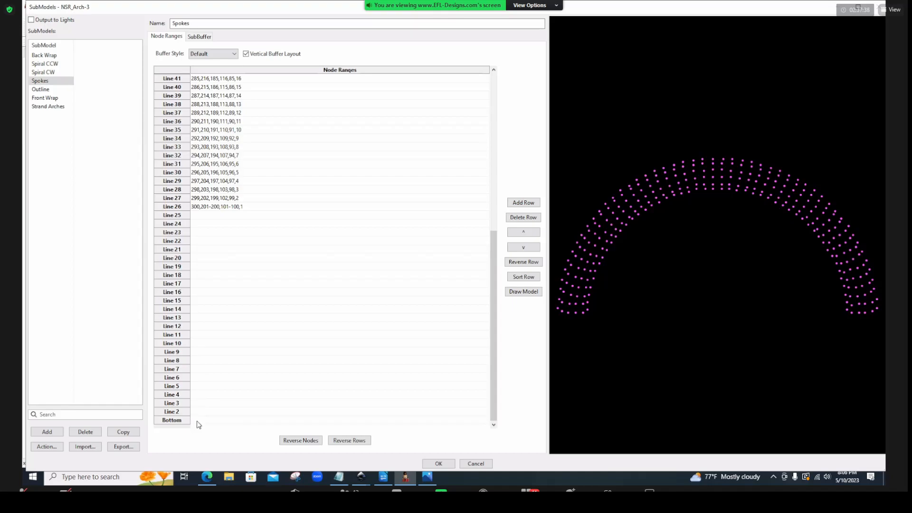
{"action": "type", "text": "1"}
{"action": "left_click", "coordinate": [204, 411]}
{"action": "type", "text": "1"}
{"action": "key", "text": "BackSpace"}
{"action": "left_click", "coordinate": [214, 422]}
{"action": "key", "text": "BackSpace"}
{"action": "left_click", "coordinate": [205, 413], "text": "shift"}
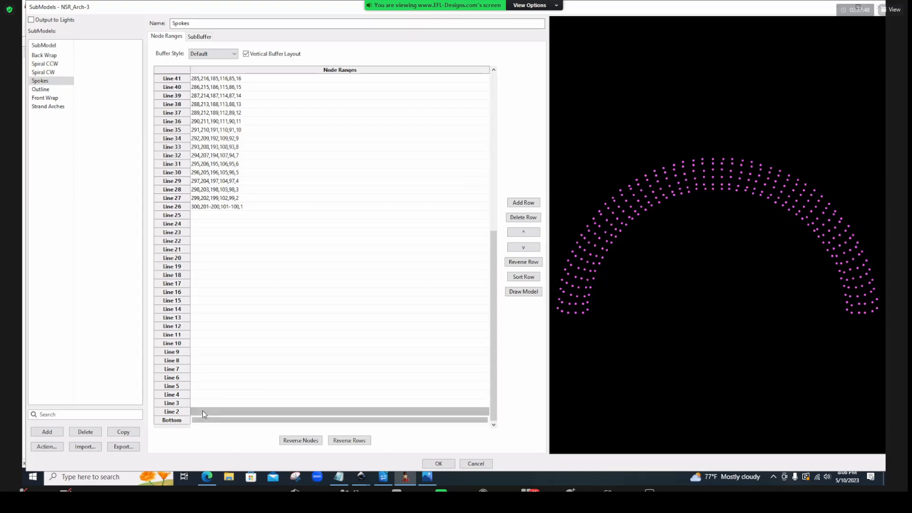
Enter ! in Line 2, Line 3 and Line 4 of Spokes, leaving Line 5 without a node selection
{"action": "left_click", "coordinate": [204, 411]}
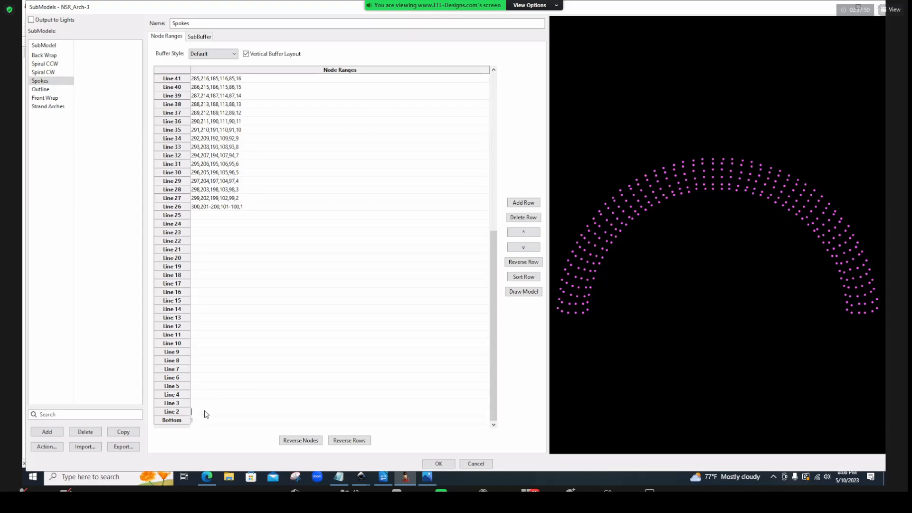
{"action": "left_click", "coordinate": [205, 406]}
{"action": "left_click", "coordinate": [205, 405]}
{"action": "left_click", "coordinate": [208, 395]}
{"action": "left_click", "coordinate": [208, 396]}
{"action": "left_click", "coordinate": [211, 387]}
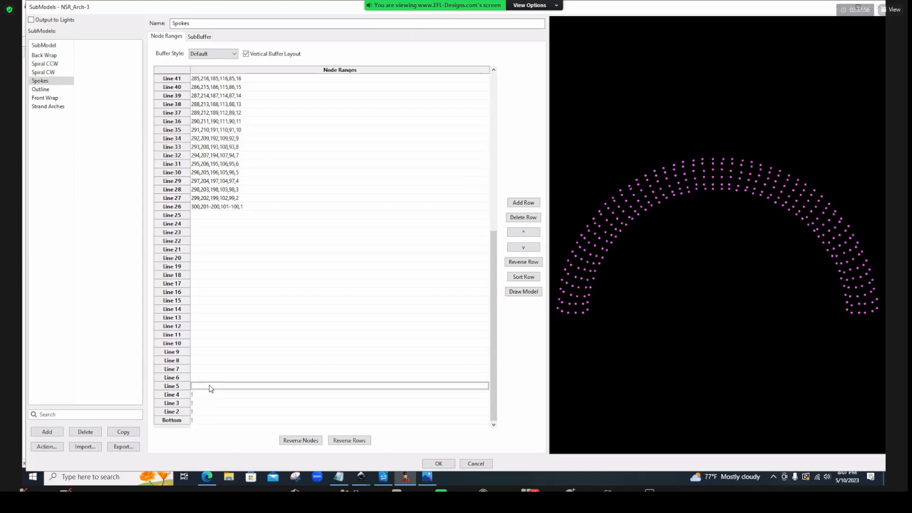
{"action": "double_click", "coordinate": [211, 385]}
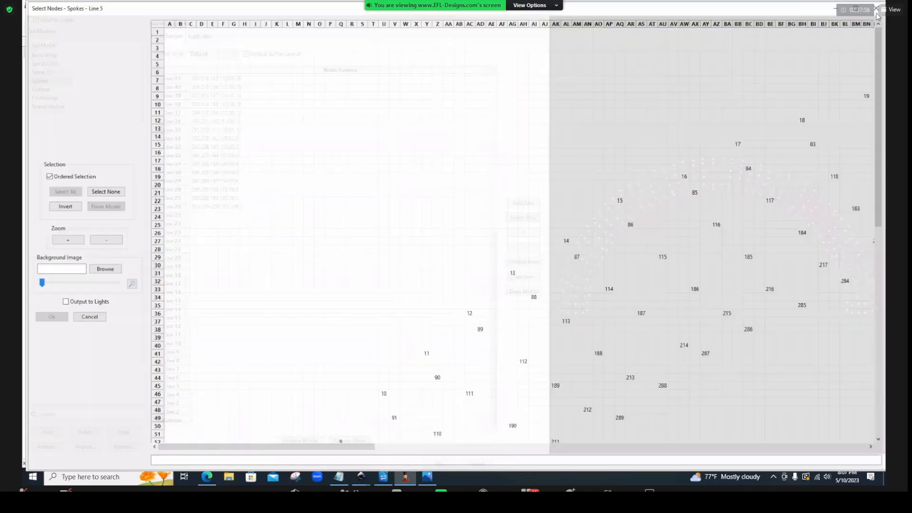
{"action": "left_click", "coordinate": [879, 8]}
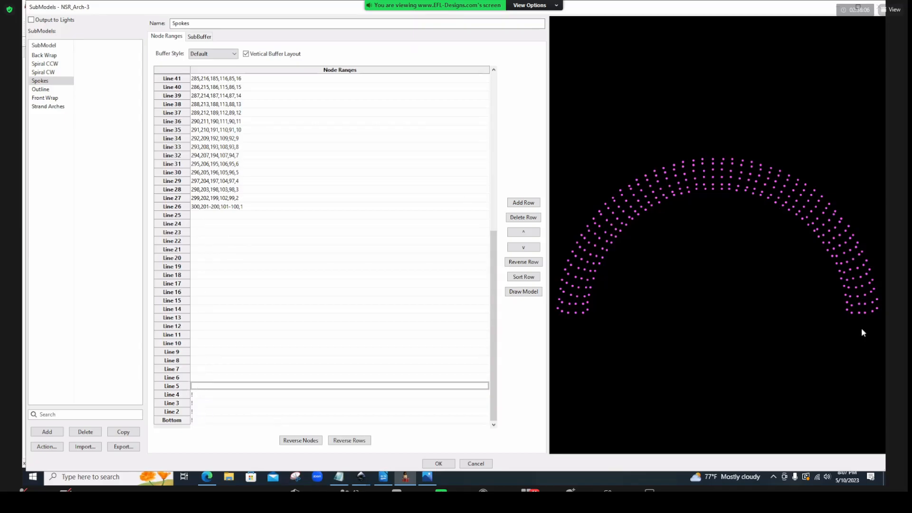
Reverse the row order of the Spokes submodel so the blank rows move to its start
{"action": "scroll", "coordinate": [494, 256], "scroll_direction": "up", "scroll_amount": 5}
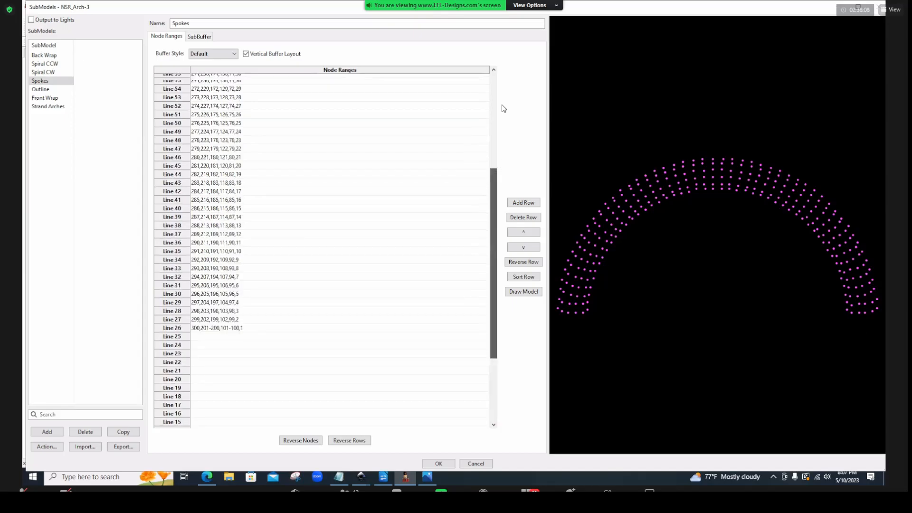
{"action": "scroll", "coordinate": [504, 110], "scroll_direction": "up", "scroll_amount": 7}
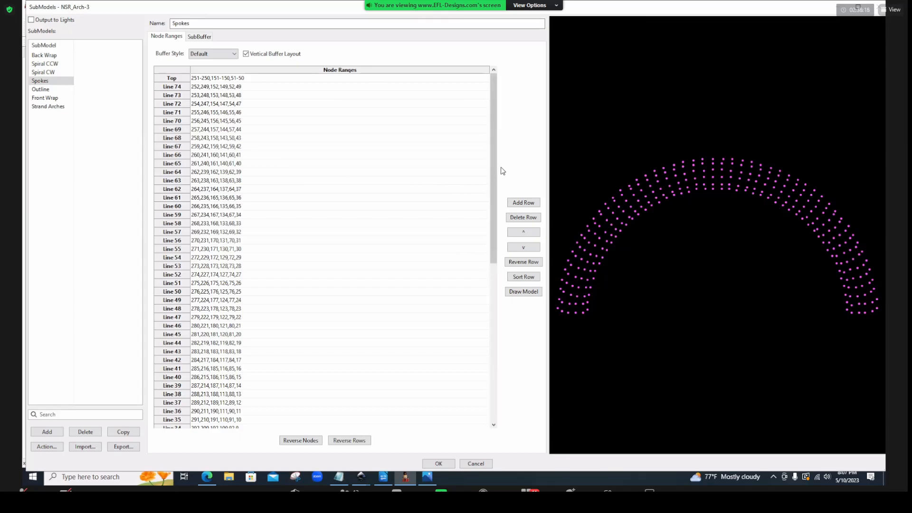
{"action": "scroll", "coordinate": [496, 308], "scroll_direction": "down", "scroll_amount": 4}
{"action": "scroll", "coordinate": [496, 314], "scroll_direction": "down", "scroll_amount": 7}
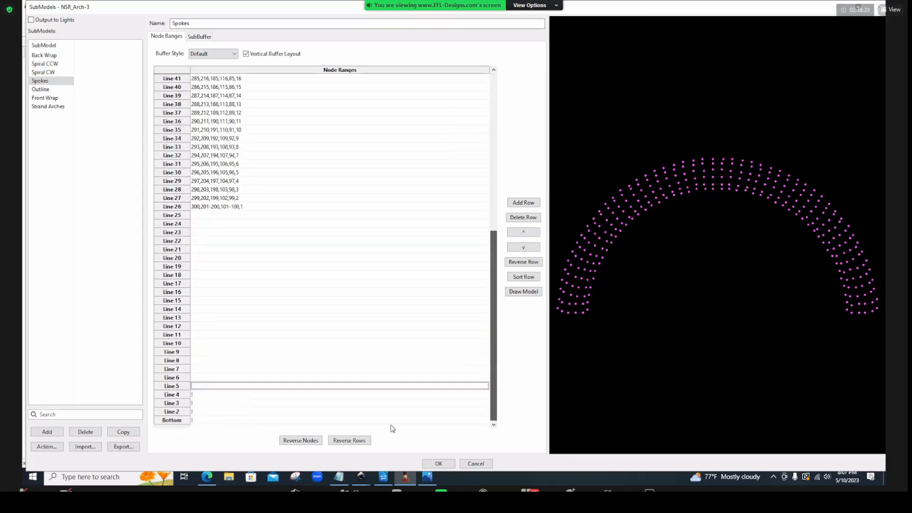
{"action": "left_click", "coordinate": [350, 441]}
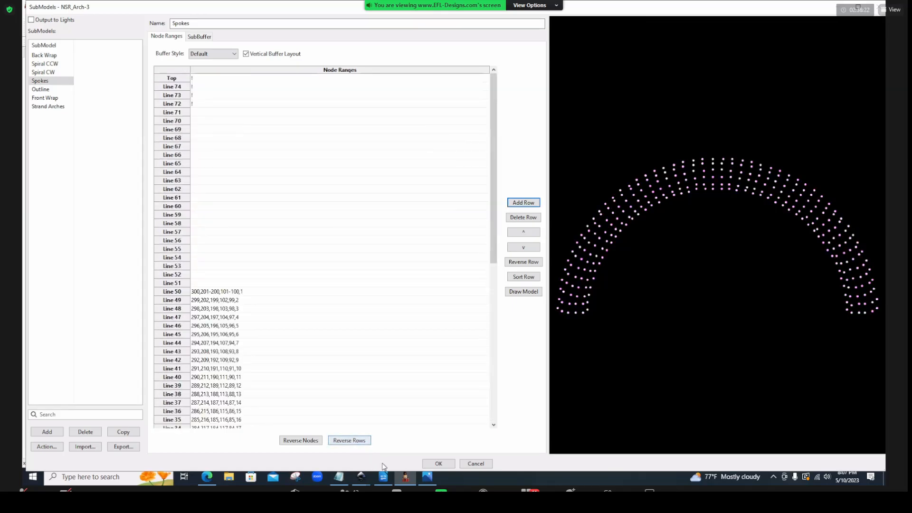
Add 11 blank rows at the bottom end of the reversed Spokes submodel
{"action": "left_click", "coordinate": [529, 205]}
{"action": "left_click", "coordinate": [528, 204]}
{"action": "left_click", "coordinate": [528, 204]}
{"action": "left_click", "coordinate": [529, 204]}
{"action": "left_click", "coordinate": [528, 205]}
{"action": "left_click", "coordinate": [529, 204]}
{"action": "left_click", "coordinate": [528, 204]}
{"action": "left_click", "coordinate": [528, 204]}
{"action": "left_click", "coordinate": [529, 205]}
{"action": "left_click", "coordinate": [528, 204]}
{"action": "left_click", "coordinate": [528, 204]}
{"action": "scroll", "coordinate": [483, 365], "scroll_direction": "down", "scroll_amount": 15}
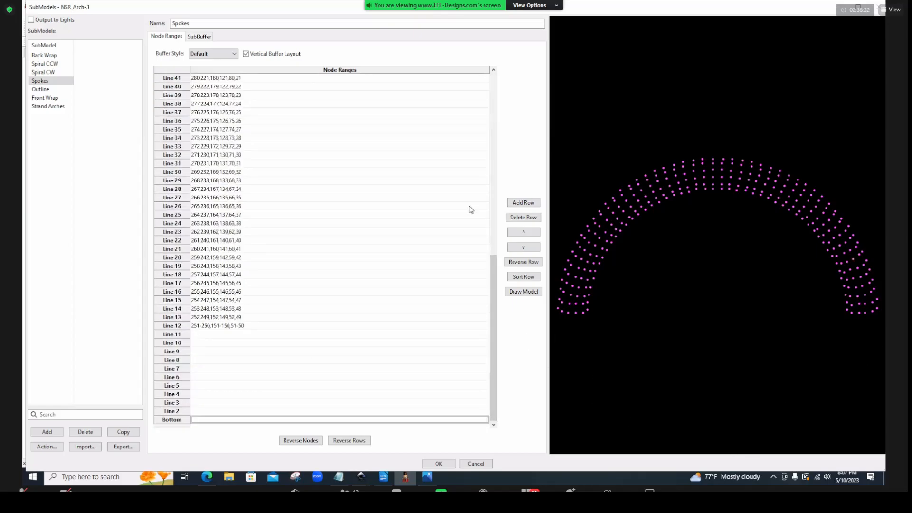
Look over the padded Spokes rows and close the NSR_Arch-3 submodel editor without saving
{"action": "left_click_drag", "start_coordinate": [493, 296], "coordinate": [498, 176]}
{"action": "left_click", "coordinate": [476, 463]}
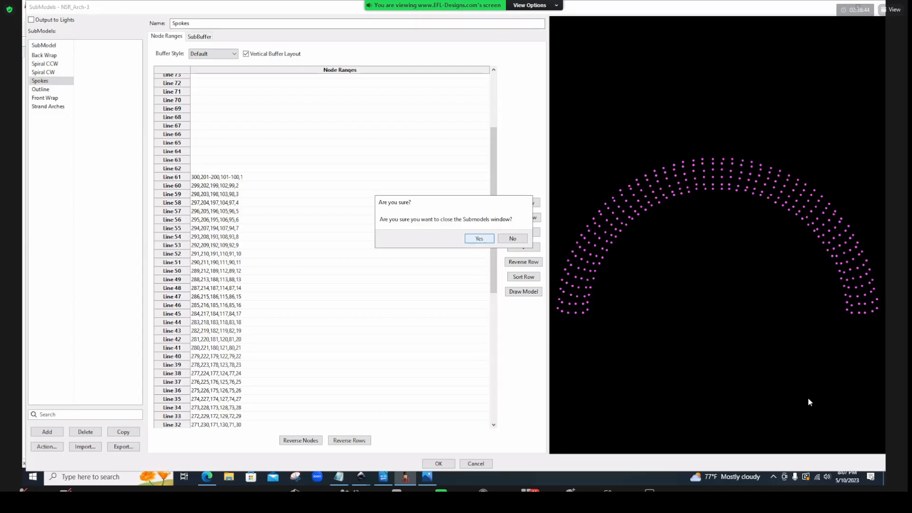
{"action": "key", "text": "Return"}
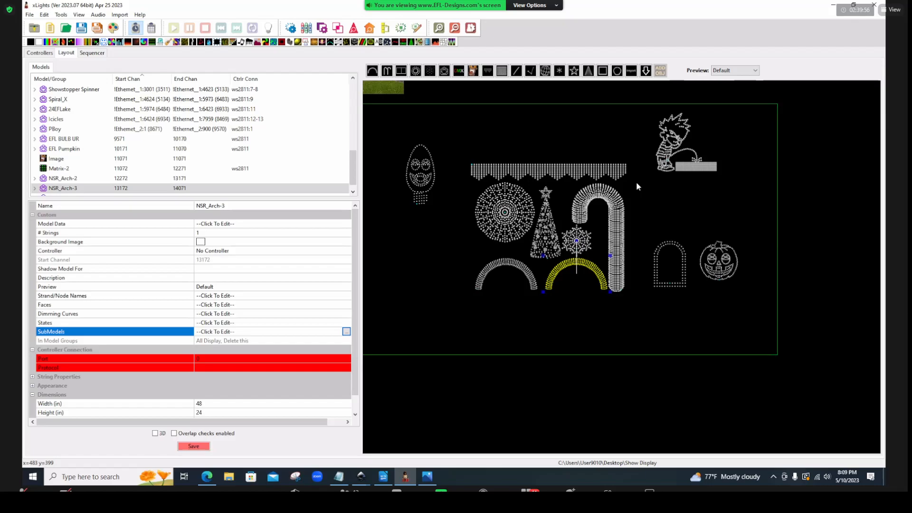
Switch to the sequencer and collapse the submodels of EFL Pumpkin and 24EFLake
{"action": "left_click", "coordinate": [92, 52]}
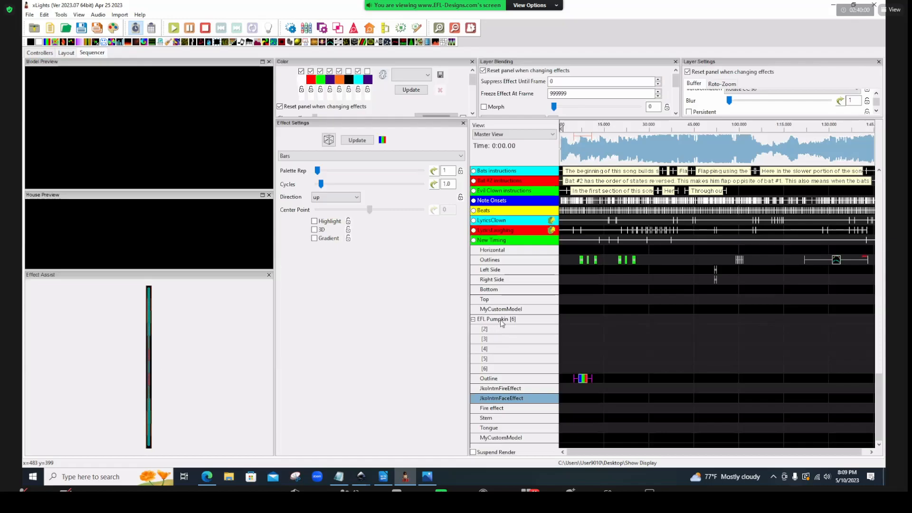
{"action": "left_click", "coordinate": [502, 321]}
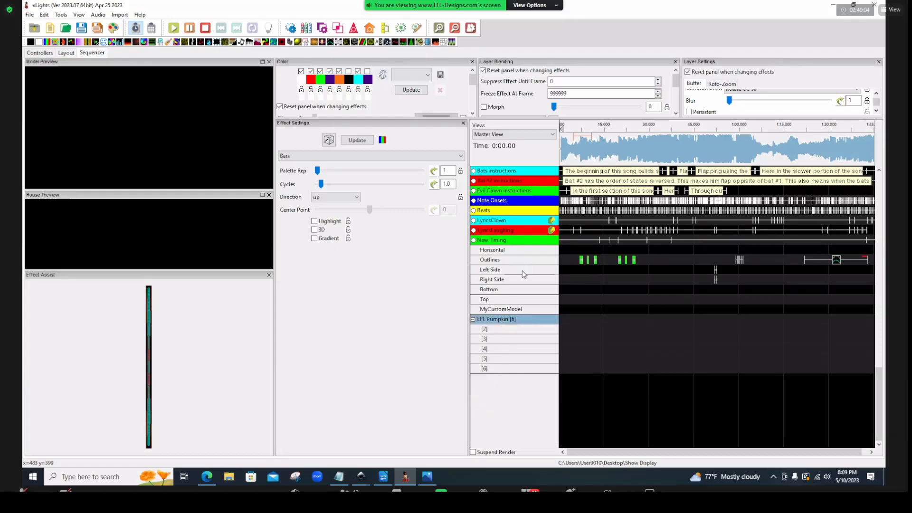
{"action": "scroll", "coordinate": [518, 304], "scroll_direction": "down", "scroll_amount": 8}
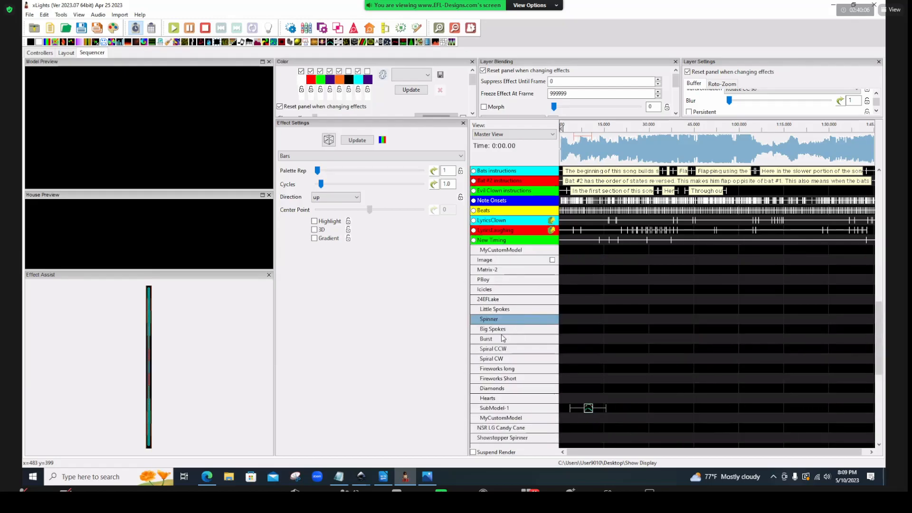
{"action": "scroll", "coordinate": [504, 338], "scroll_direction": "up", "scroll_amount": 4}
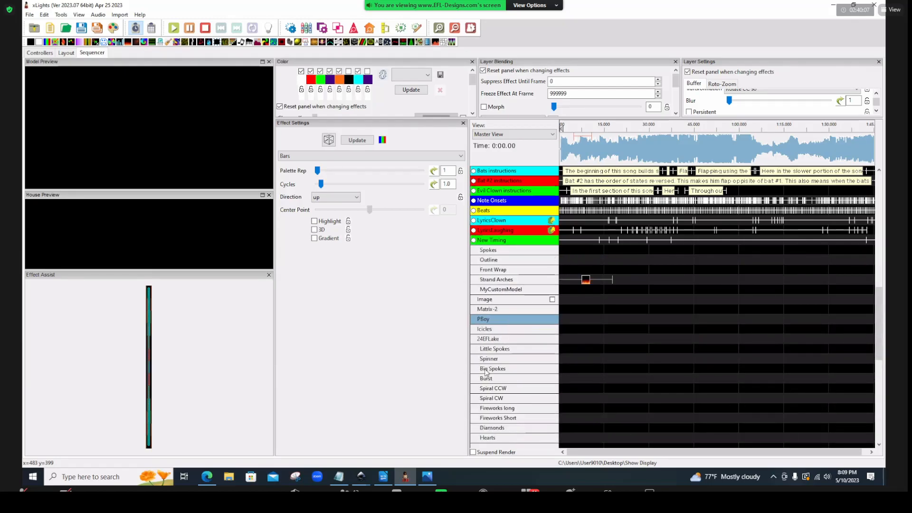
{"action": "double_click", "coordinate": [489, 339]}
{"action": "scroll", "coordinate": [506, 391], "scroll_direction": "up", "scroll_amount": 8}
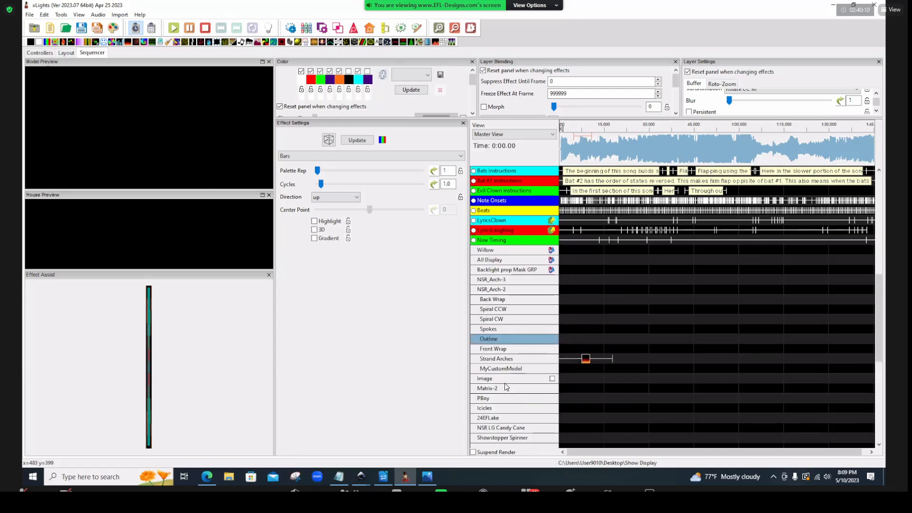
Expand the Showstopper Spinner submodels in the sequencer and look through the list up to the model groups
{"action": "scroll", "coordinate": [499, 361], "scroll_direction": "up", "scroll_amount": 5}
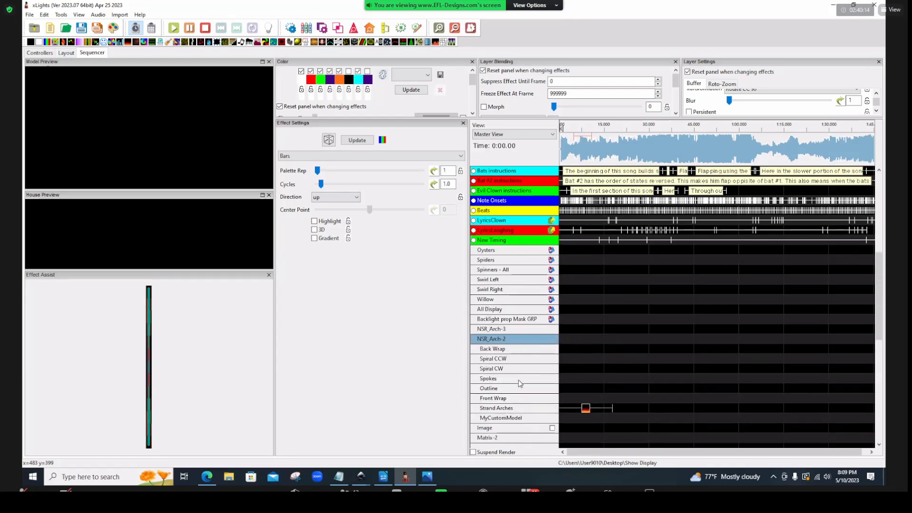
{"action": "scroll", "coordinate": [499, 359], "scroll_direction": "up", "scroll_amount": 3}
{"action": "scroll", "coordinate": [499, 358], "scroll_direction": "down", "scroll_amount": 11}
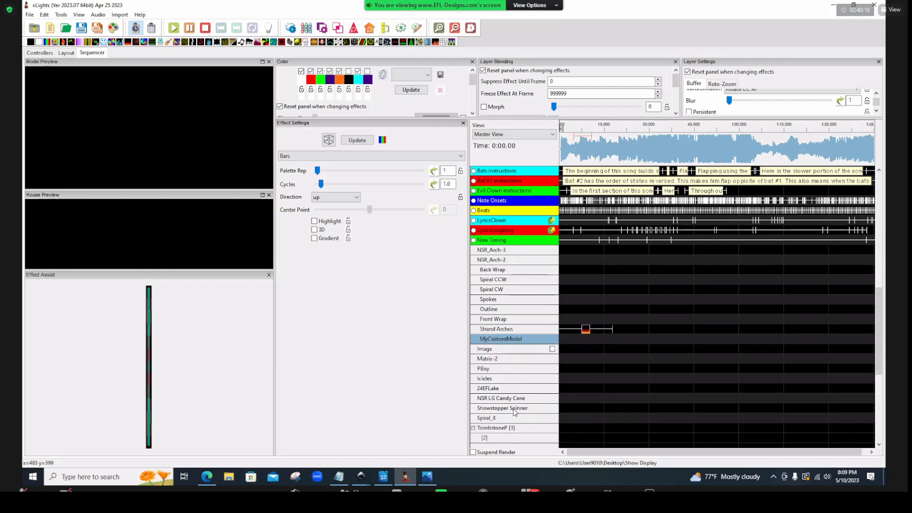
{"action": "left_click", "coordinate": [513, 409]}
{"action": "double_click", "coordinate": [518, 409]}
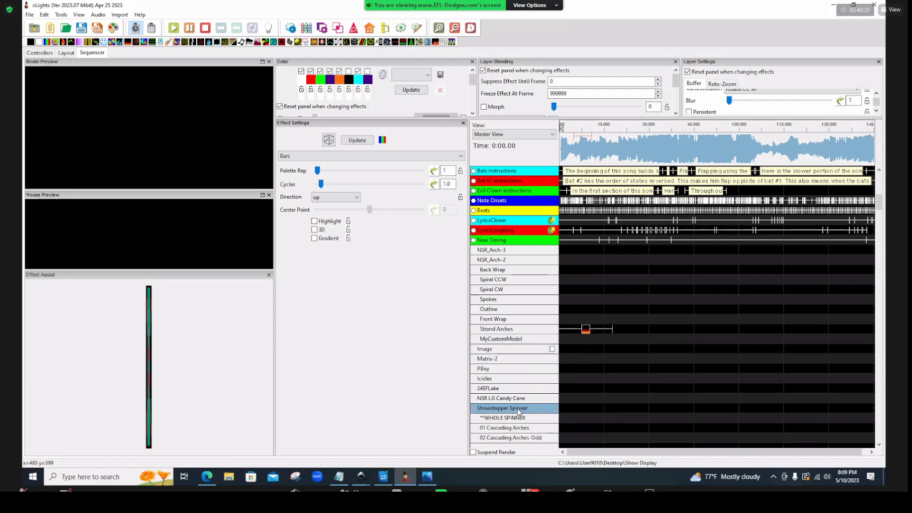
{"action": "mouse_move", "coordinate": [880, 209]}
{"action": "left_mouse_down"}
{"action": "mouse_move", "coordinate": [879, 358]}
{"action": "mouse_move", "coordinate": [879, 209]}
{"action": "left_mouse_up"}
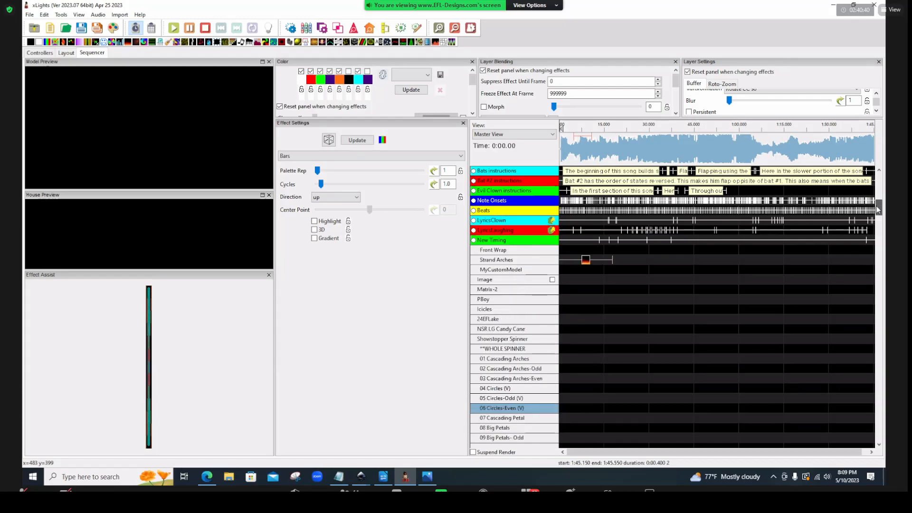
{"action": "scroll", "coordinate": [585, 297], "scroll_direction": "up", "scroll_amount": 2}
{"action": "scroll", "coordinate": [578, 302], "scroll_direction": "up", "scroll_amount": 5}
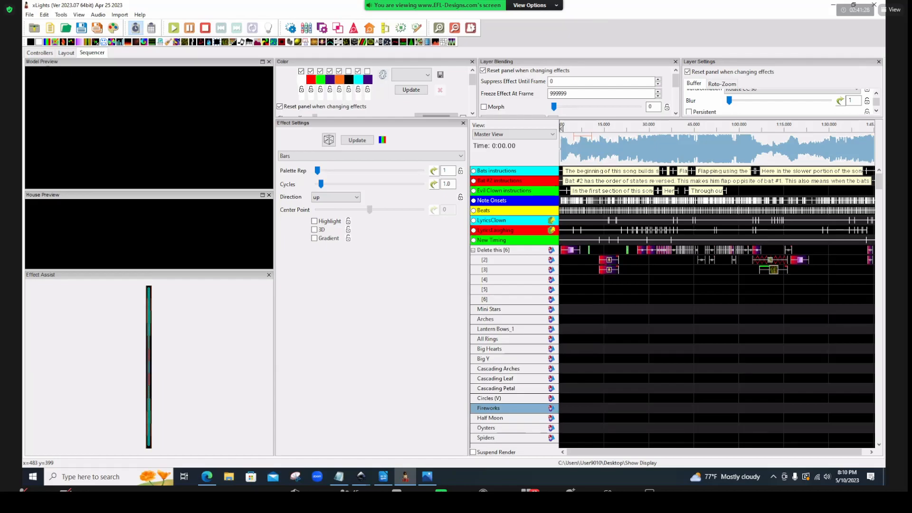
Open the display elements editor and hide the Bats instructions timing track in the Master View, restoring its visibility again
{"action": "right_click", "coordinate": [480, 301]}
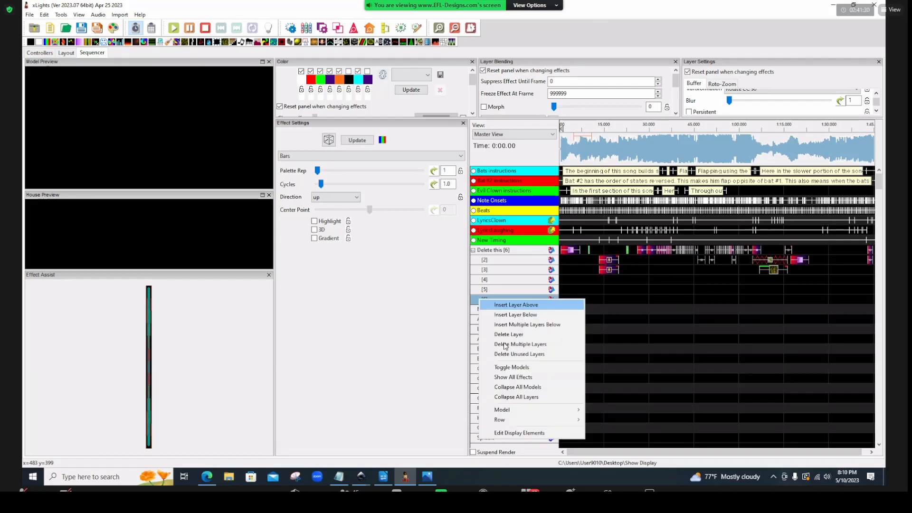
{"action": "left_click", "coordinate": [518, 433]}
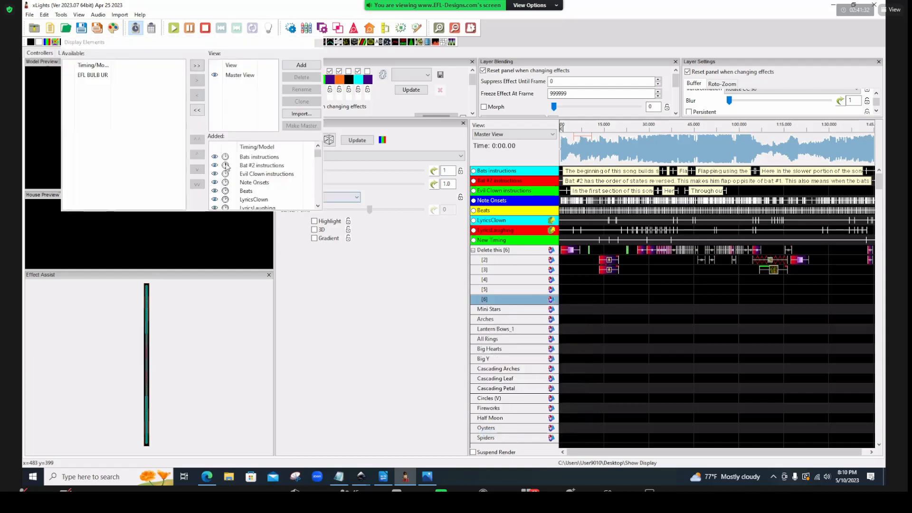
{"action": "left_click", "coordinate": [215, 157]}
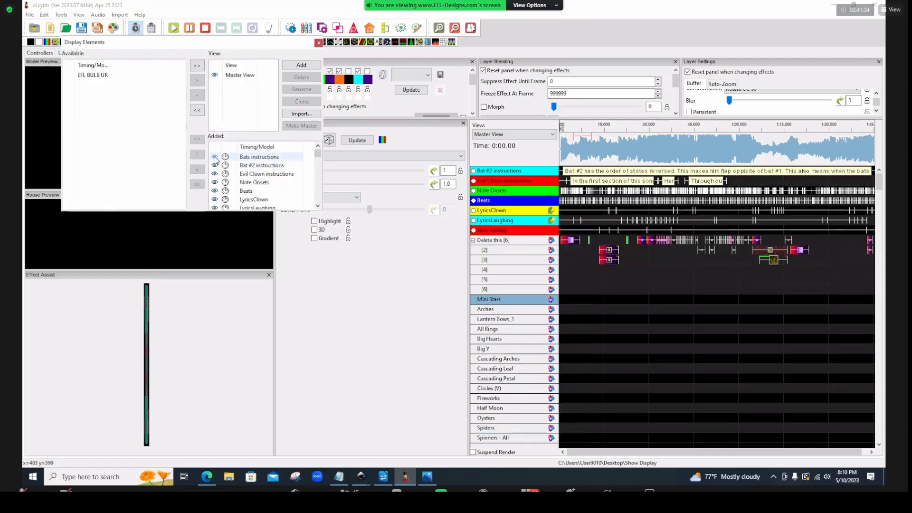
{"action": "left_click", "coordinate": [214, 158]}
Look through the timing tracks and models added to the Master View and close the display elements editor
{"action": "left_click_drag", "start_coordinate": [318, 152], "coordinate": [319, 193]}
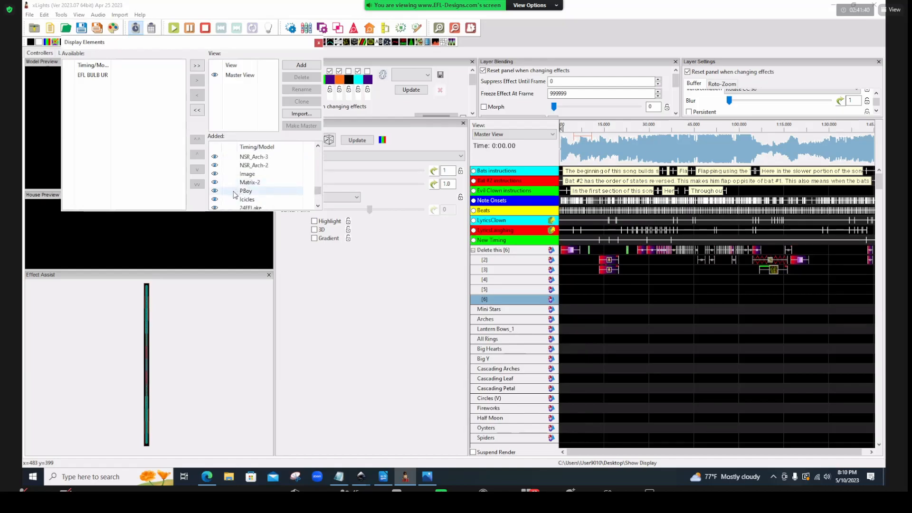
{"action": "left_click_drag", "start_coordinate": [319, 199], "coordinate": [317, 154]}
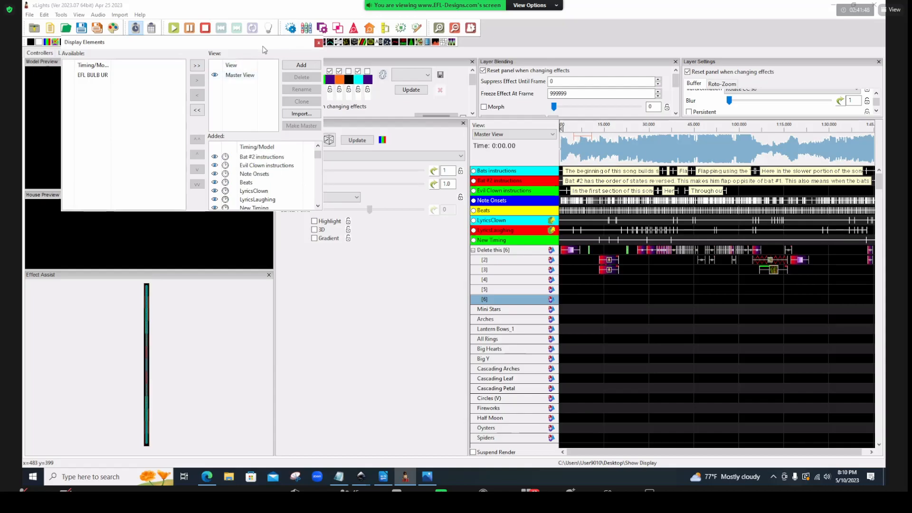
{"action": "left_click_drag", "start_coordinate": [265, 49], "coordinate": [576, 24]}
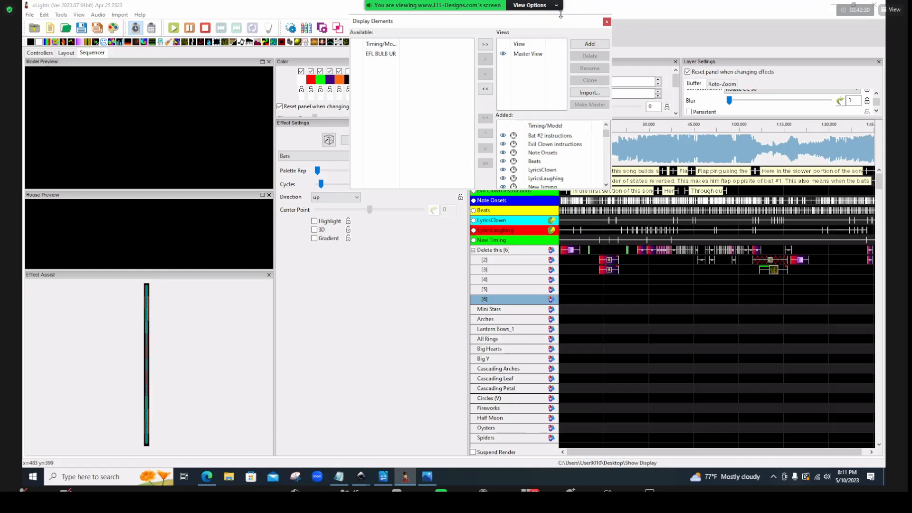
{"action": "left_click", "coordinate": [607, 21]}
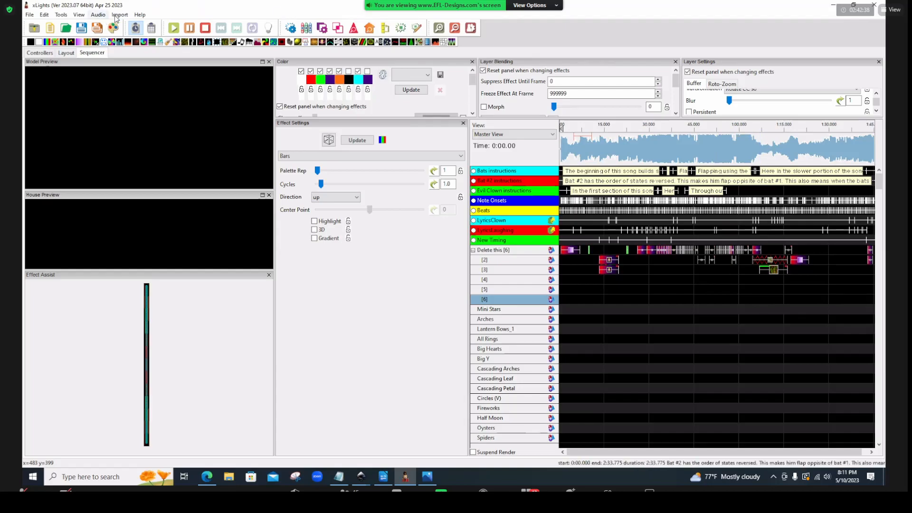
Run Check Sequence, examine the report's warnings about model groups containing duplicate nodes, and close the report
{"action": "left_click", "coordinate": [61, 14]}
{"action": "left_click", "coordinate": [90, 35]}
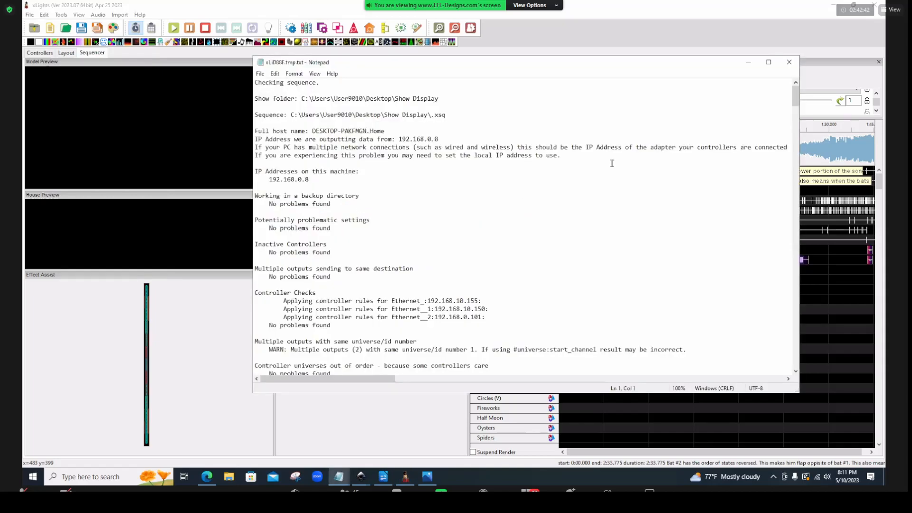
{"action": "left_click_drag", "start_coordinate": [795, 104], "coordinate": [794, 144]}
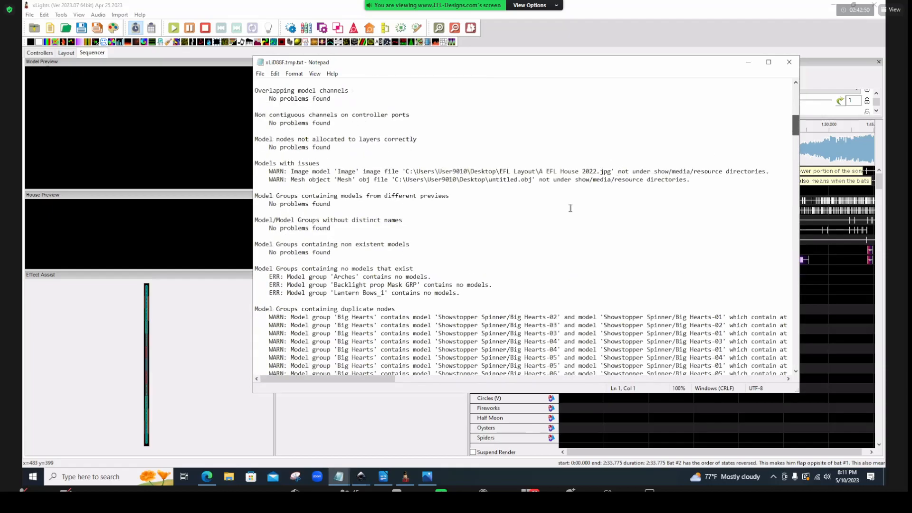
{"action": "scroll", "coordinate": [565, 201], "scroll_direction": "down", "scroll_amount": 7}
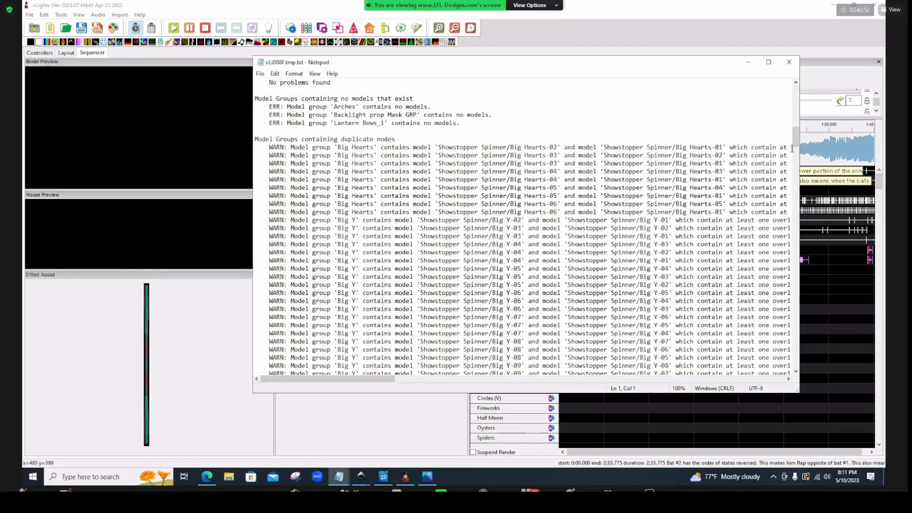
{"action": "left_click_drag", "start_coordinate": [794, 142], "coordinate": [798, 146]}
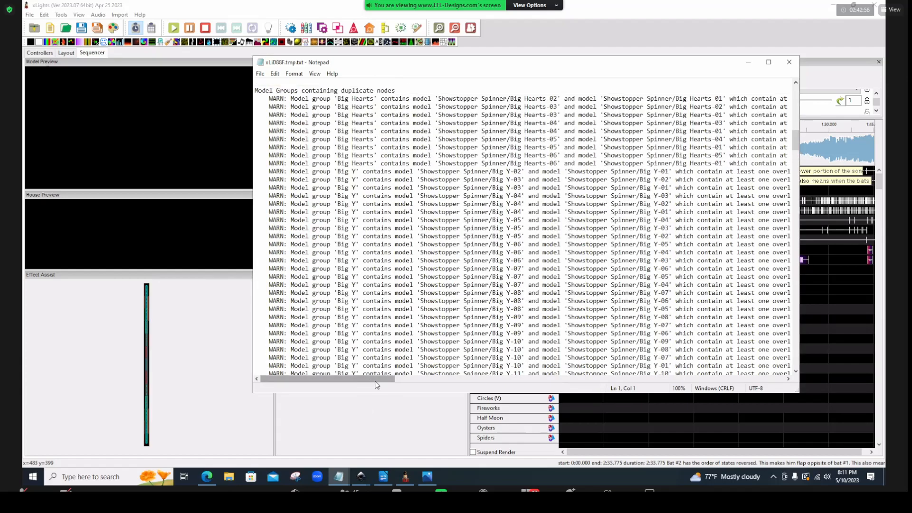
{"action": "scroll", "coordinate": [389, 383], "scroll_direction": "right", "scroll_amount": 1}
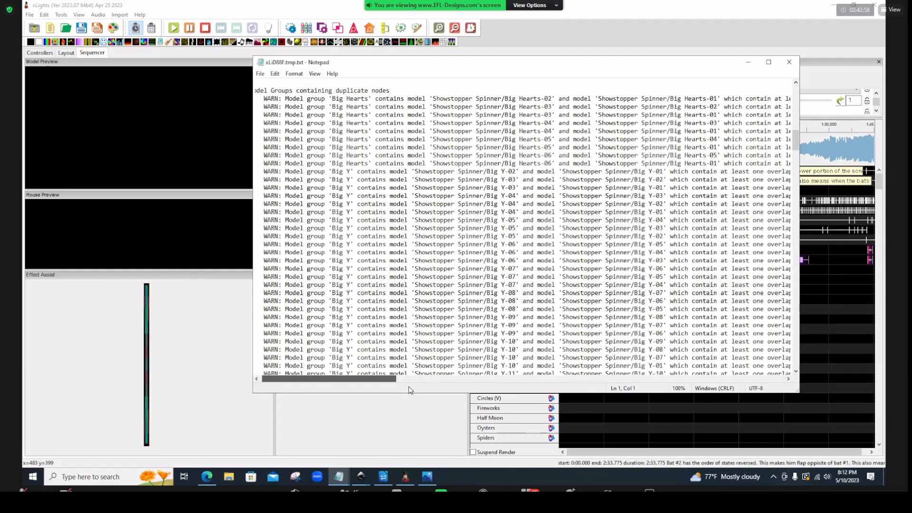
{"action": "left_click_drag", "start_coordinate": [410, 388], "coordinate": [451, 386]}
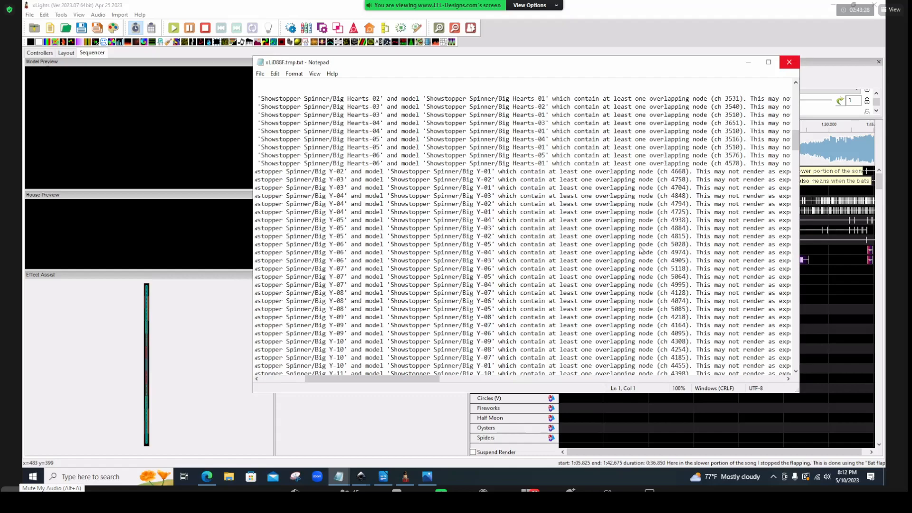
{"action": "left_click", "coordinate": [865, 109]}
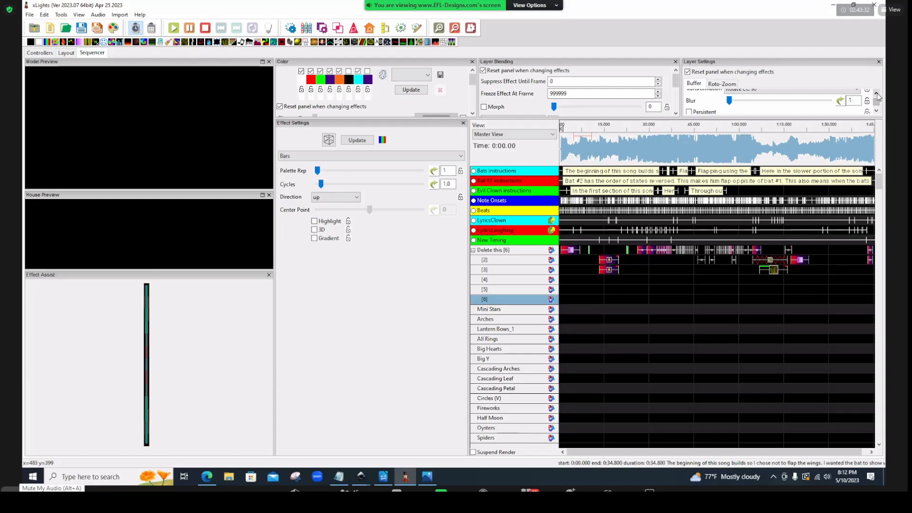
View the Render Style option in the layer settings and switch to the xLights Gem Series title image in the photo viewer
{"action": "scroll", "coordinate": [878, 96], "scroll_direction": "up", "scroll_amount": 3}
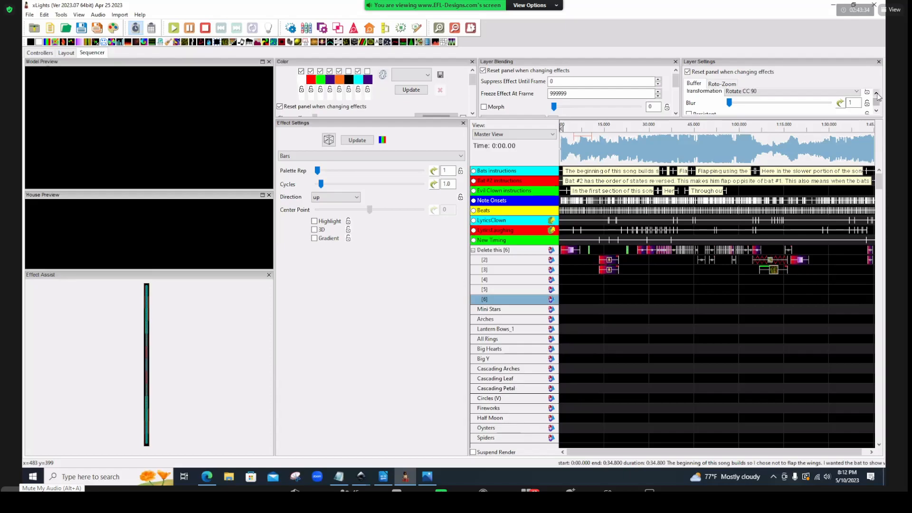
{"action": "scroll", "coordinate": [878, 97], "scroll_direction": "up", "scroll_amount": 1}
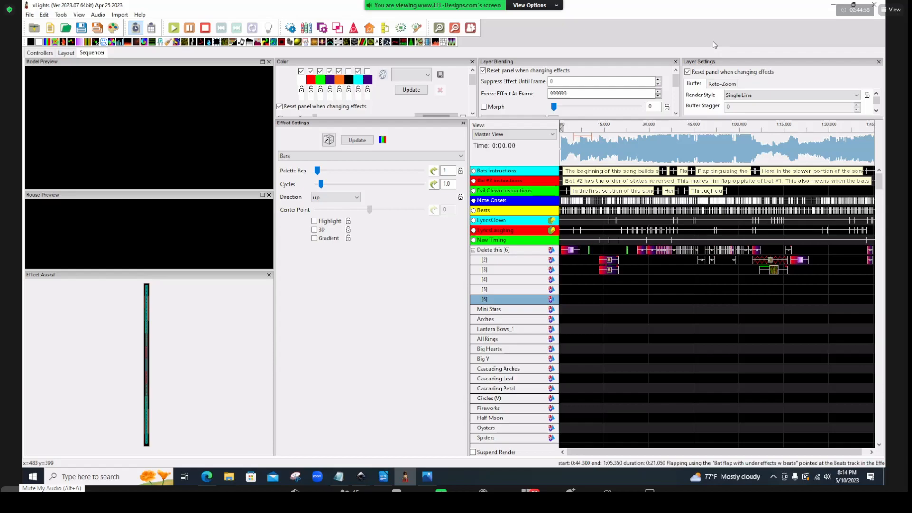
{"action": "left_click", "coordinate": [428, 479]}
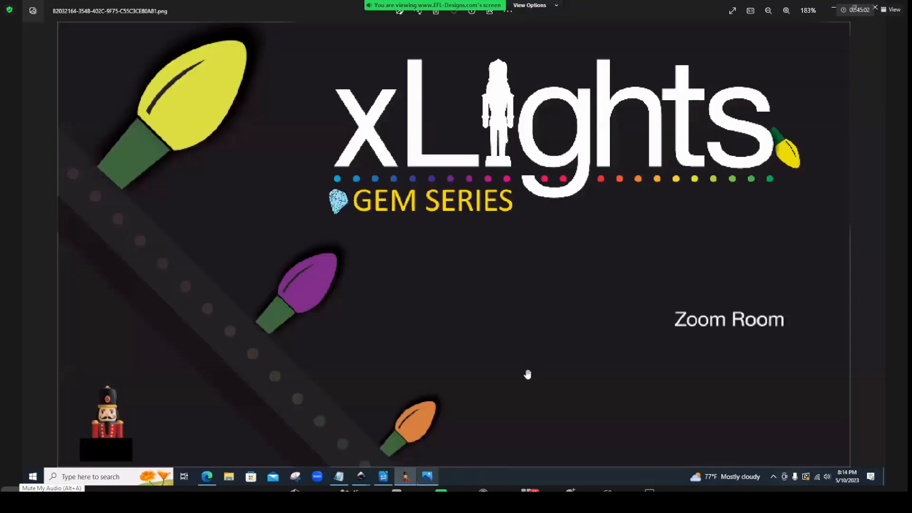